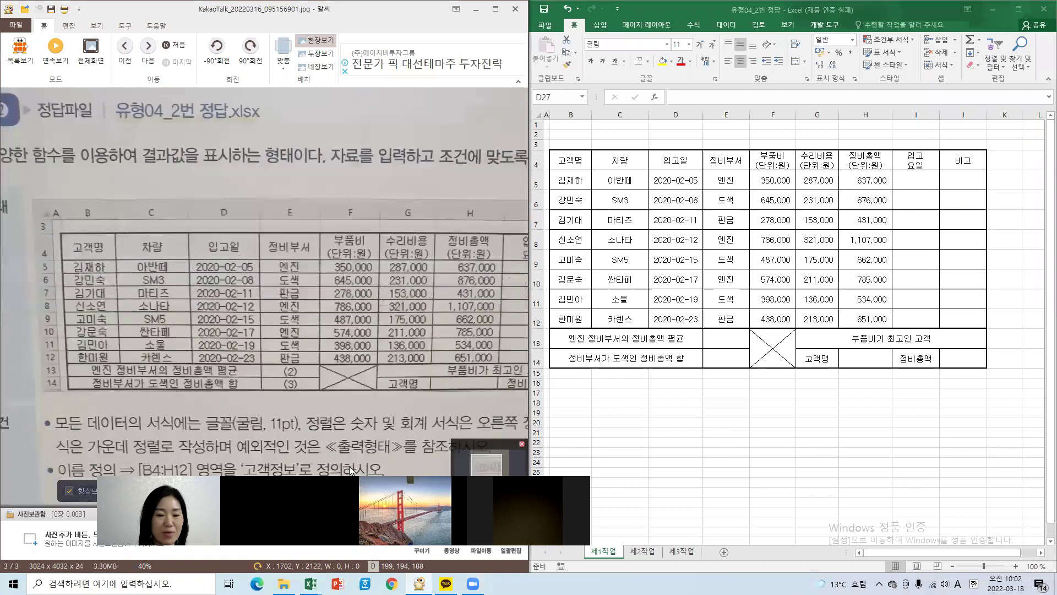
Define the name 고객정보 for the range B4:H12 on the 제1작업 sheet.
{"action": "left_click_drag", "start_coordinate": [319, 421], "coordinate": [220, 347]}
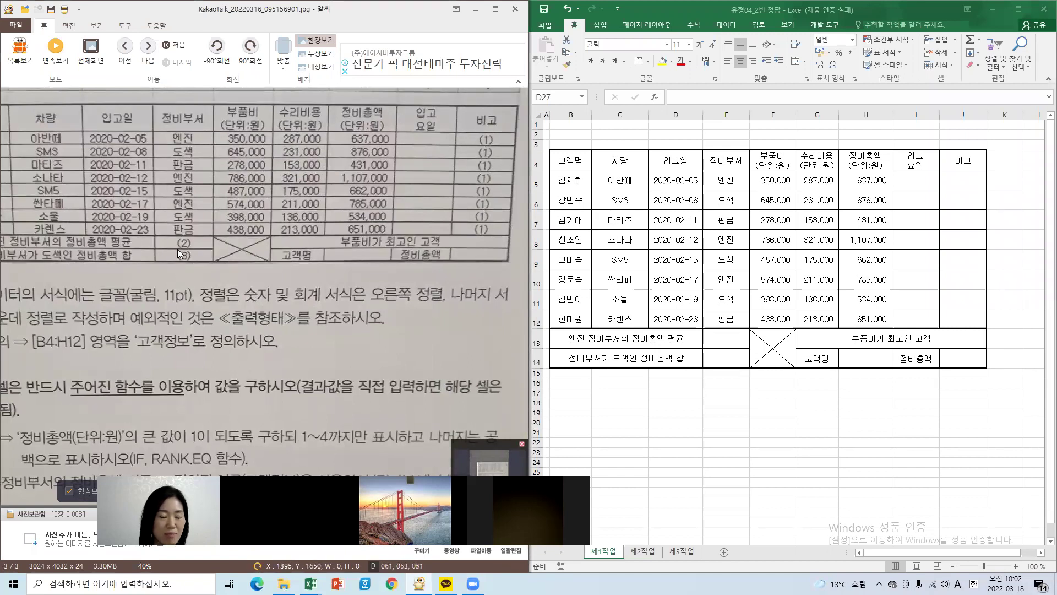
{"action": "left_click_drag", "start_coordinate": [205, 351], "coordinate": [269, 252]}
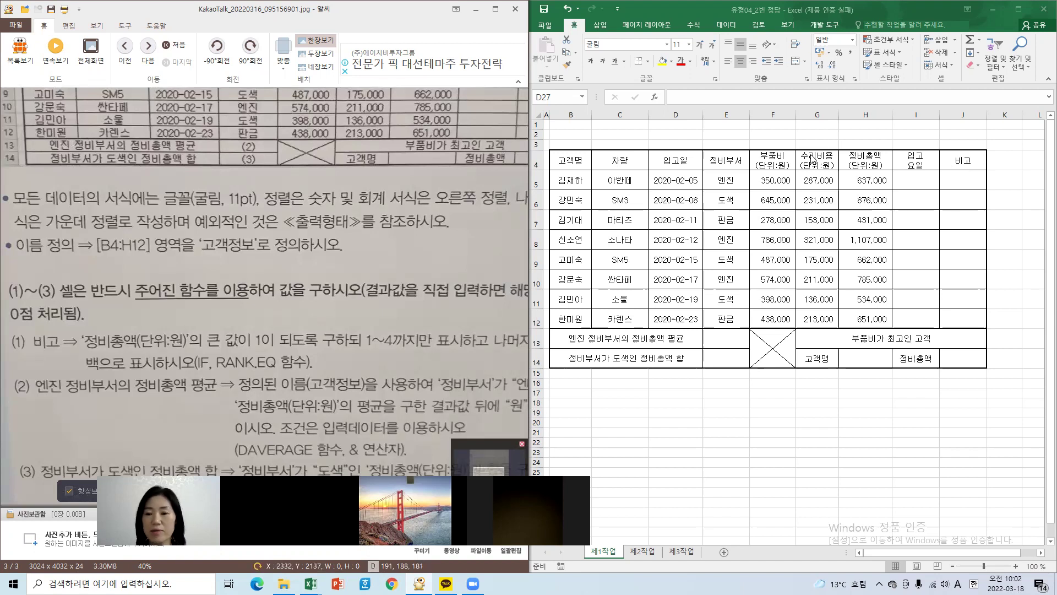
{"action": "left_click", "coordinate": [571, 162]}
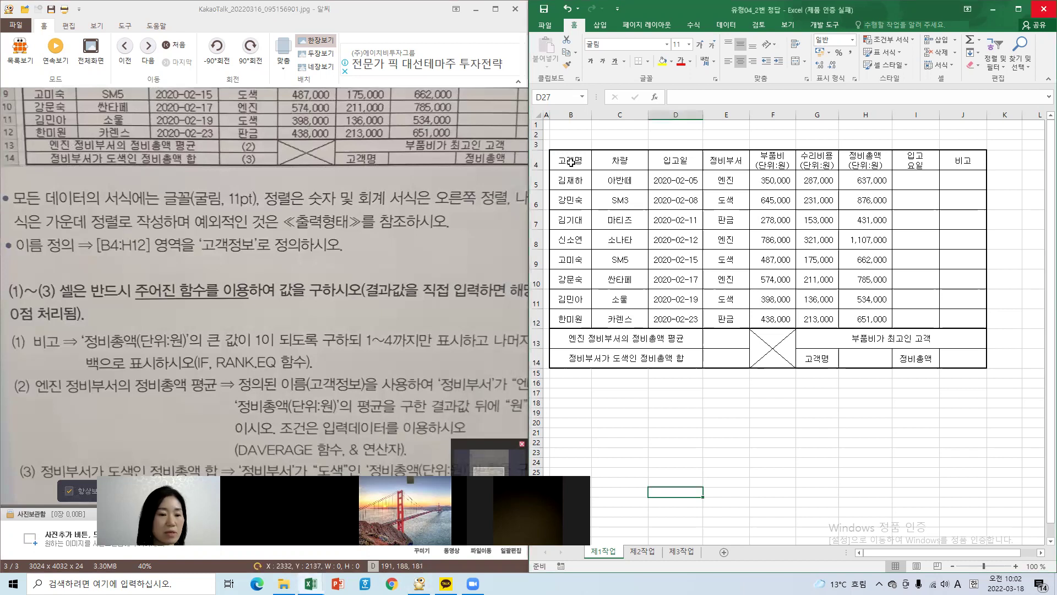
{"action": "left_click_drag", "start_coordinate": [571, 161], "coordinate": [863, 319]}
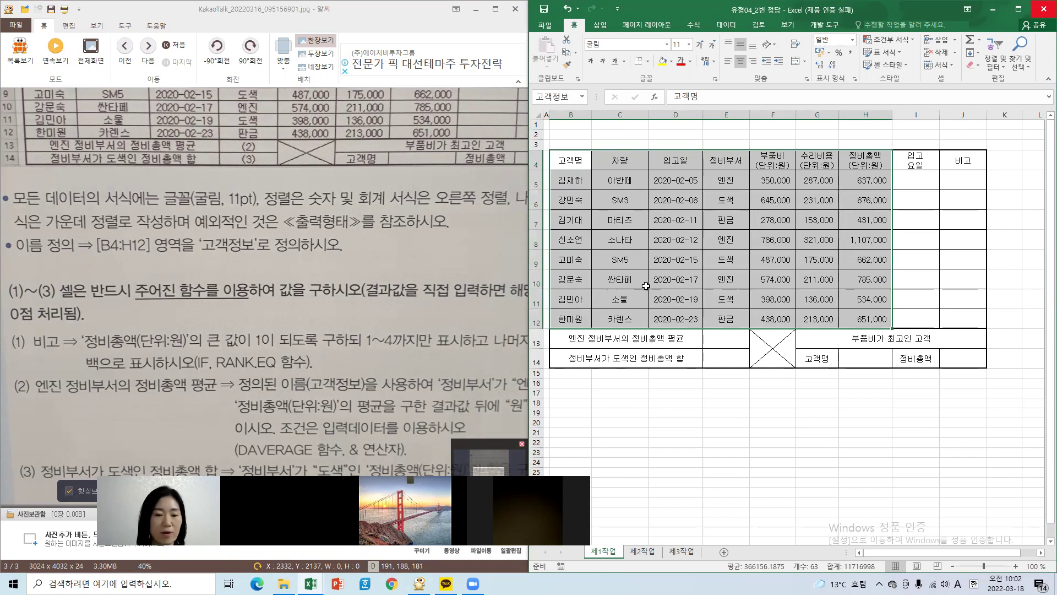
{"action": "left_click", "coordinate": [573, 96]}
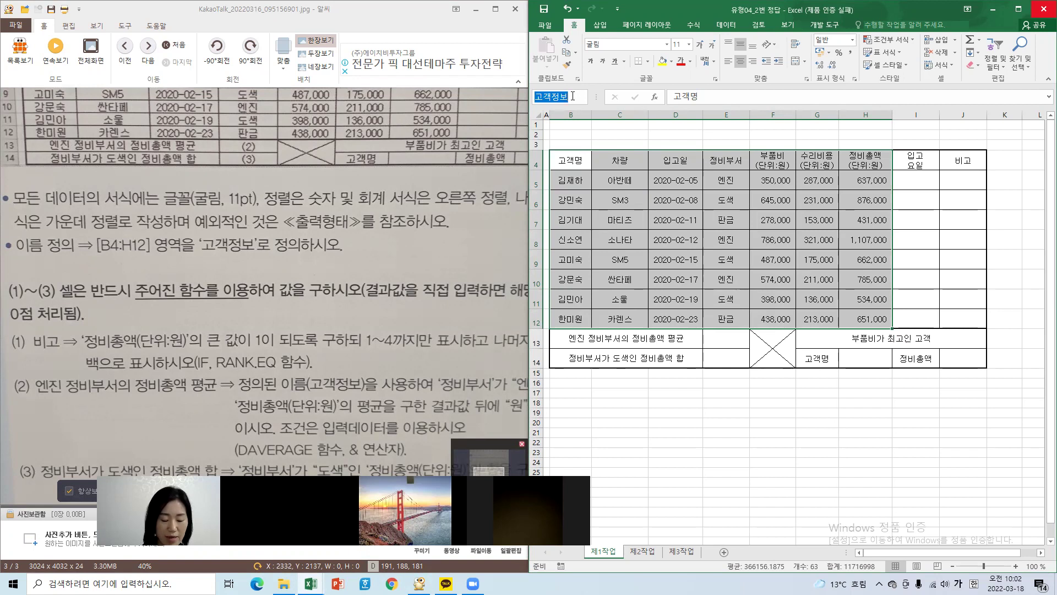
{"action": "type", "text": "ㄱ"}
{"action": "type", "text": "객정보"}
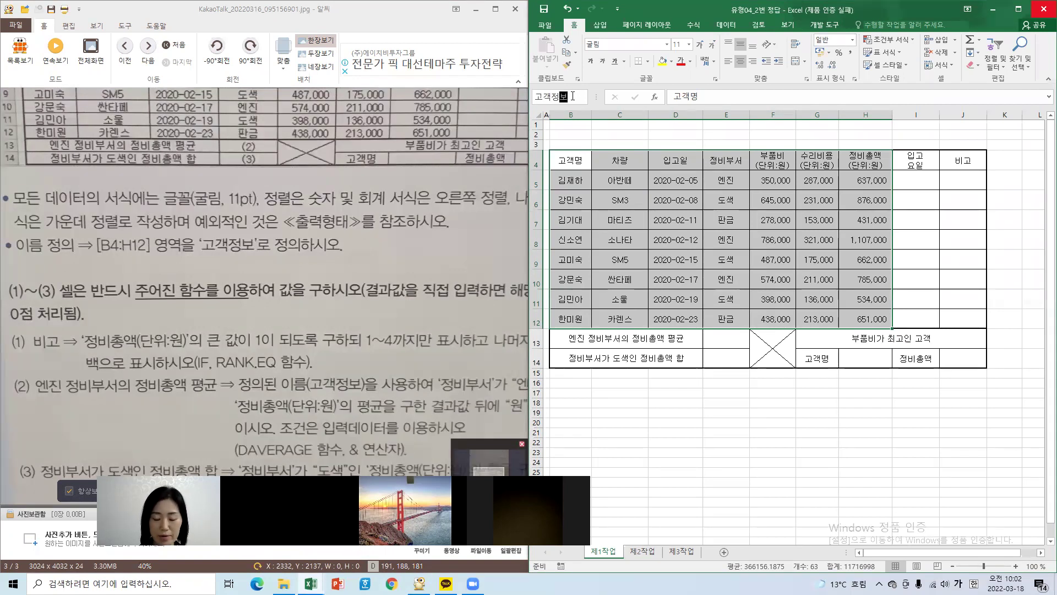
{"action": "key", "text": "Return"}
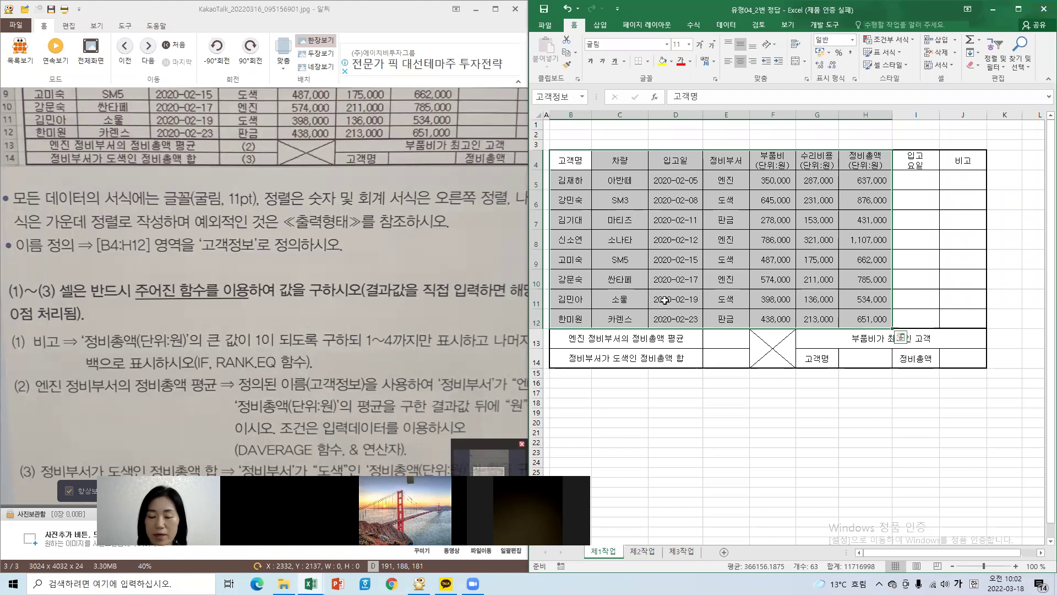
Check the defined name by jumping to the 고객정보 range from an empty cell.
{"action": "left_click", "coordinate": [691, 423]}
{"action": "left_click", "coordinate": [582, 97]}
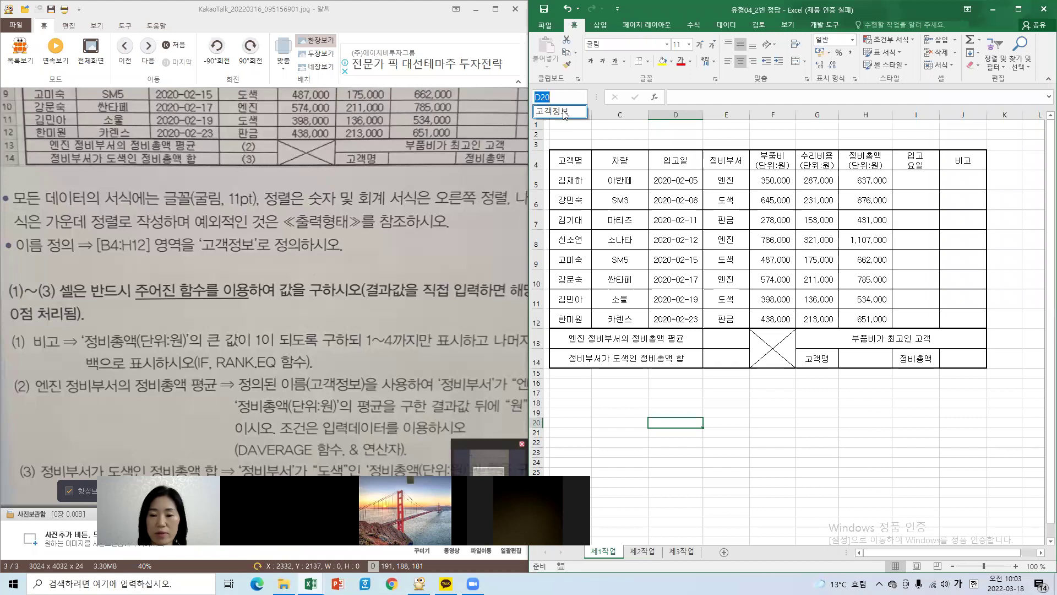
{"action": "left_click", "coordinate": [562, 111]}
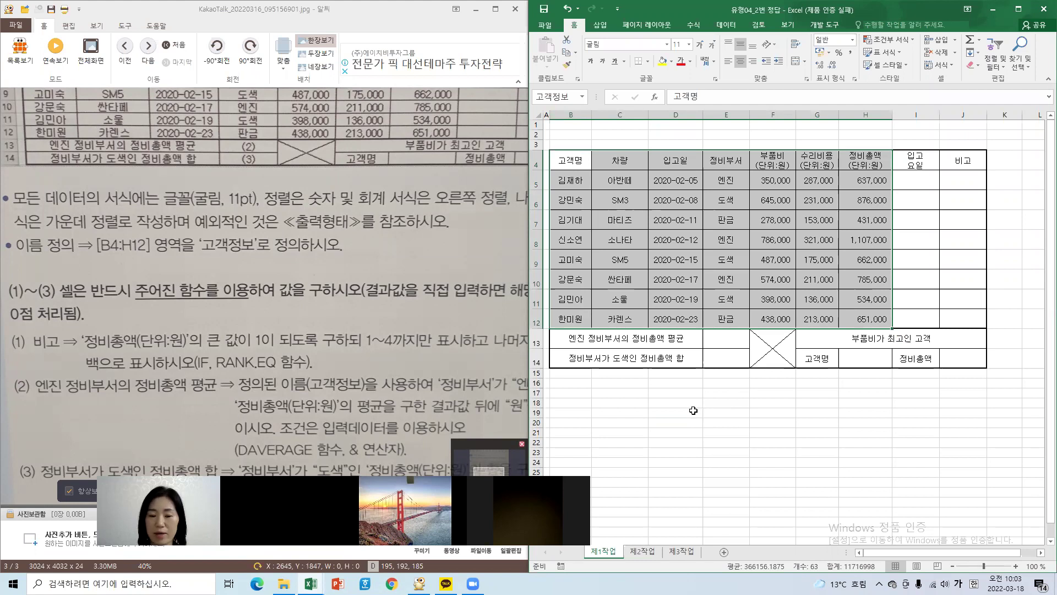
{"action": "left_click", "coordinate": [725, 401]}
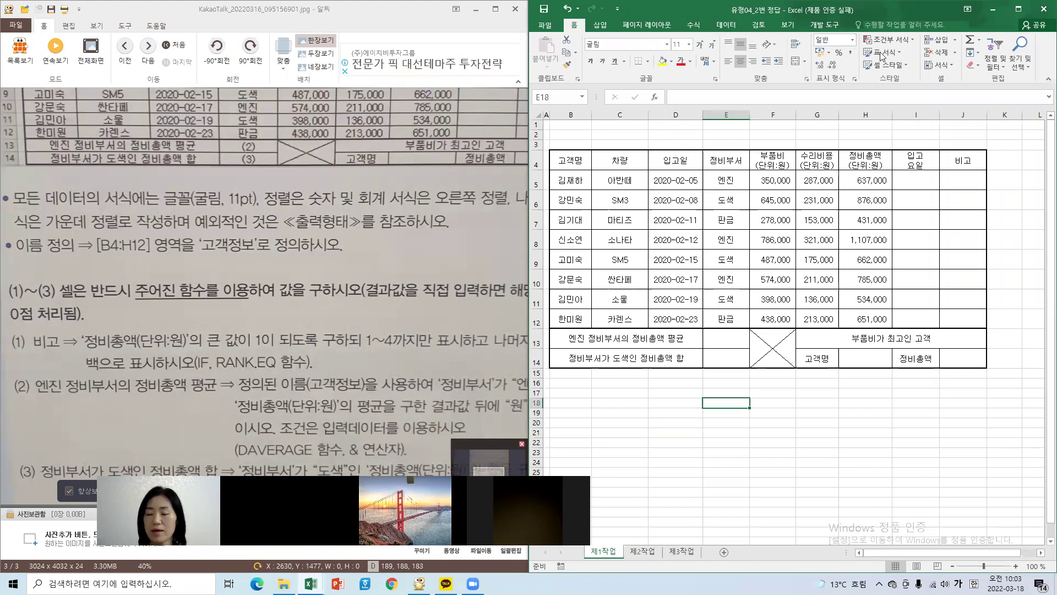
Inspect the range reference of 고객정보 in the Name Manager, and close it.
{"action": "left_click", "coordinate": [696, 25]}
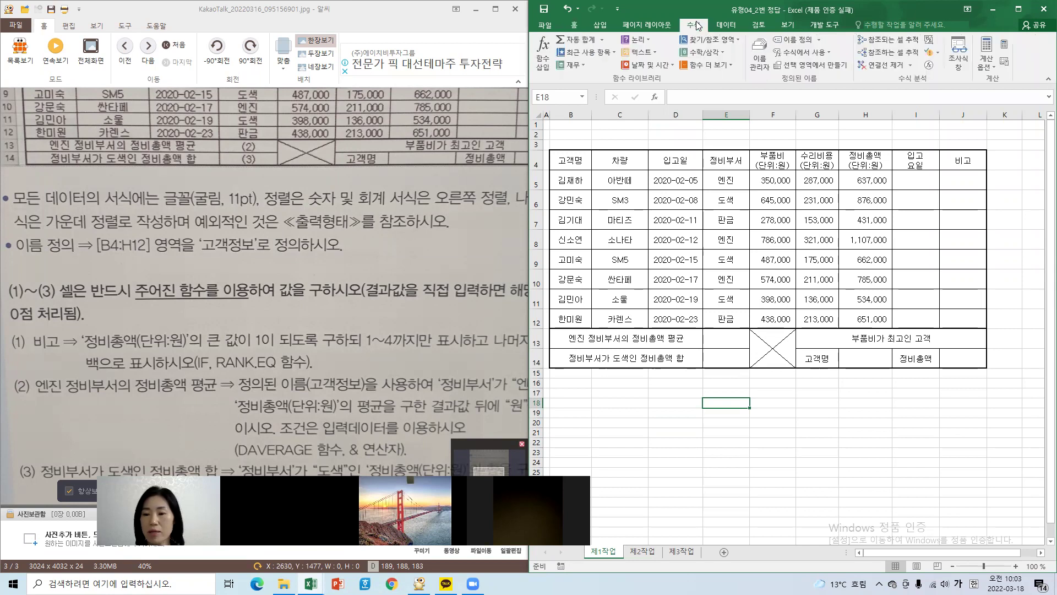
{"action": "left_click", "coordinate": [762, 61]}
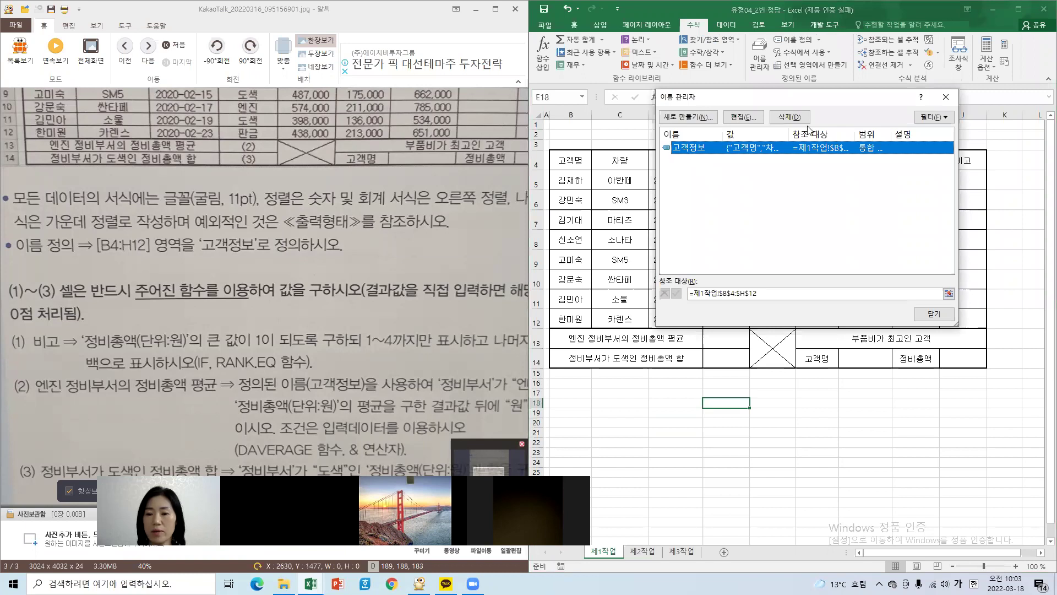
{"action": "left_click", "coordinate": [946, 97]}
{"action": "left_click", "coordinate": [897, 422]}
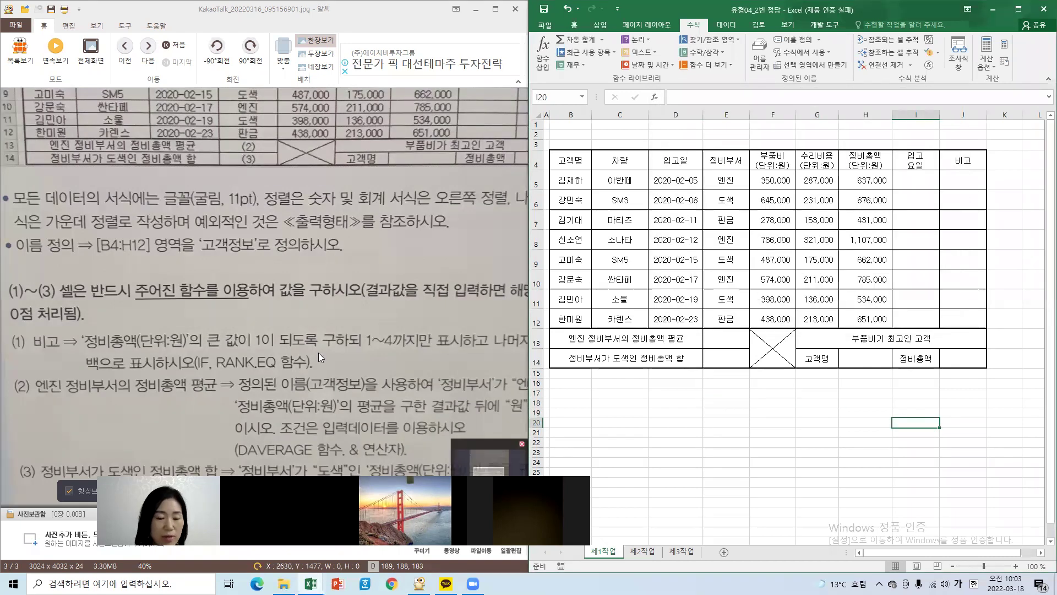
Start a RANK.EQ formula in J5, the first cell under 비고, for ranking the 정비총액 values.
{"action": "left_click_drag", "start_coordinate": [319, 353], "coordinate": [292, 243]}
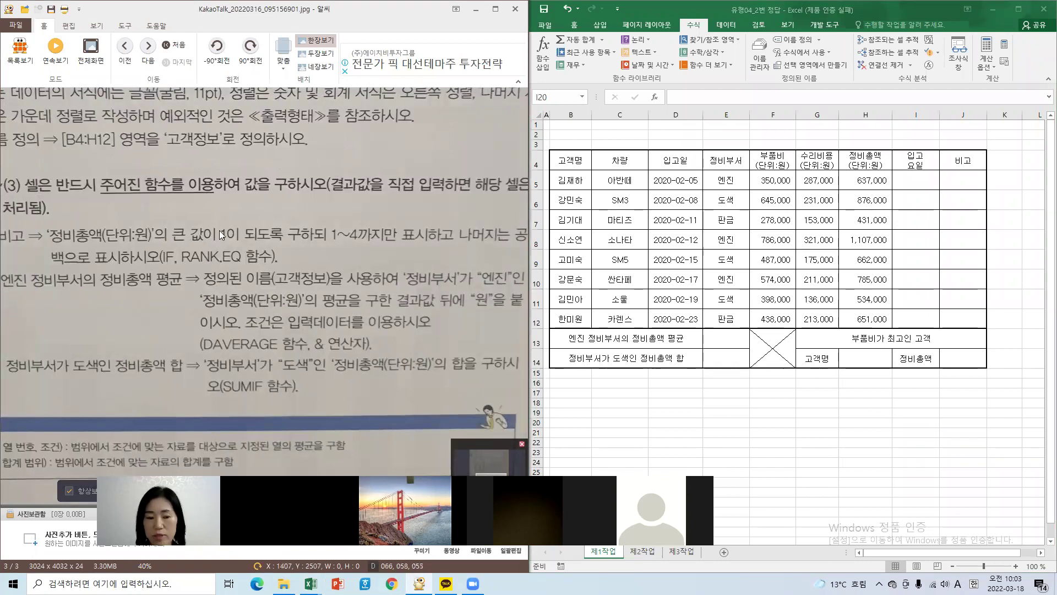
{"action": "left_click_drag", "start_coordinate": [219, 231], "coordinate": [237, 225]}
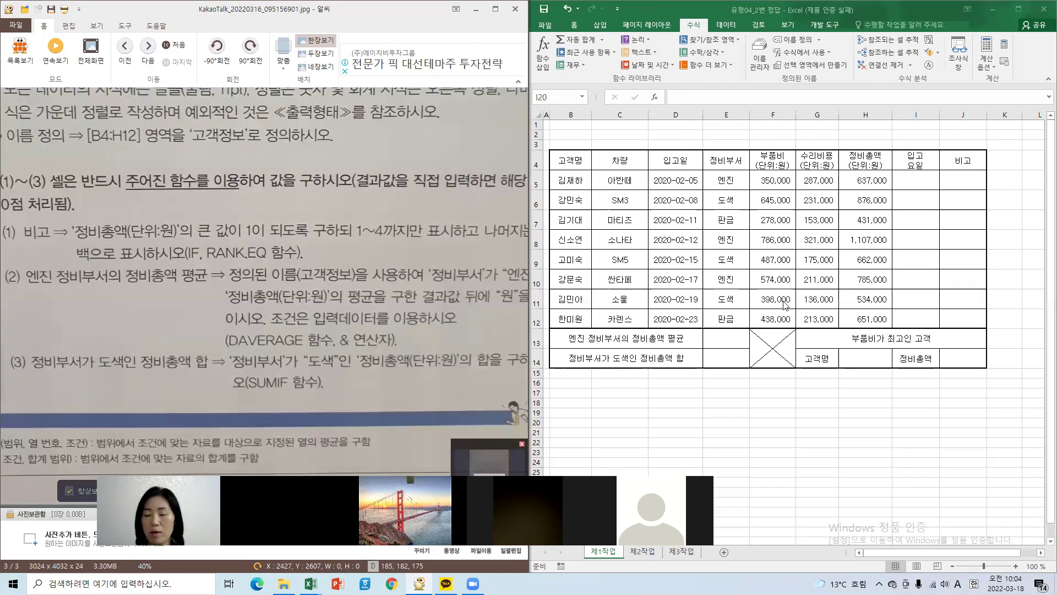
{"action": "left_click", "coordinate": [866, 180]}
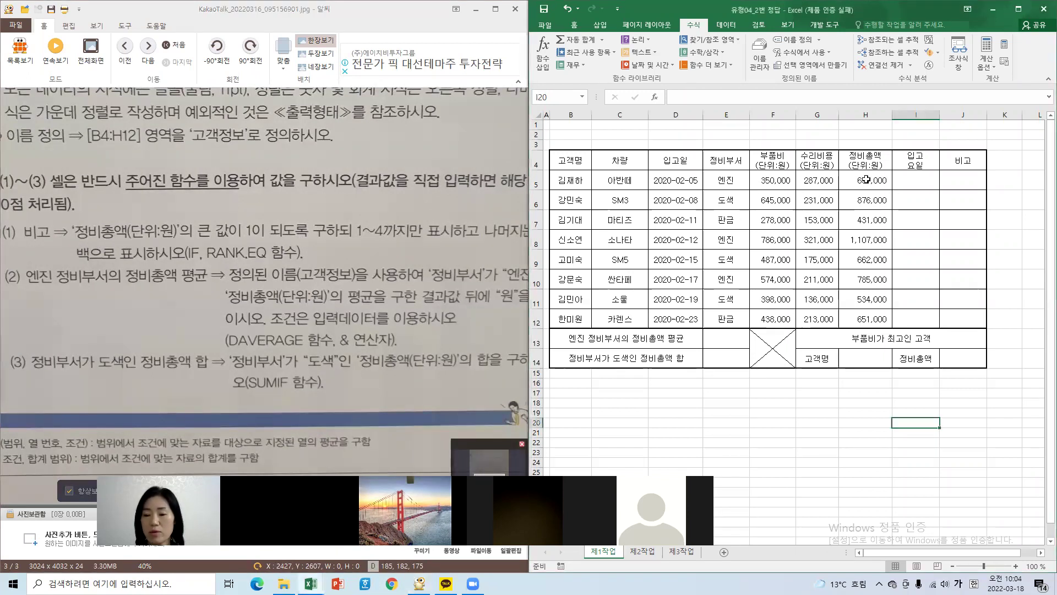
{"action": "left_click_drag", "start_coordinate": [868, 180], "coordinate": [867, 319]}
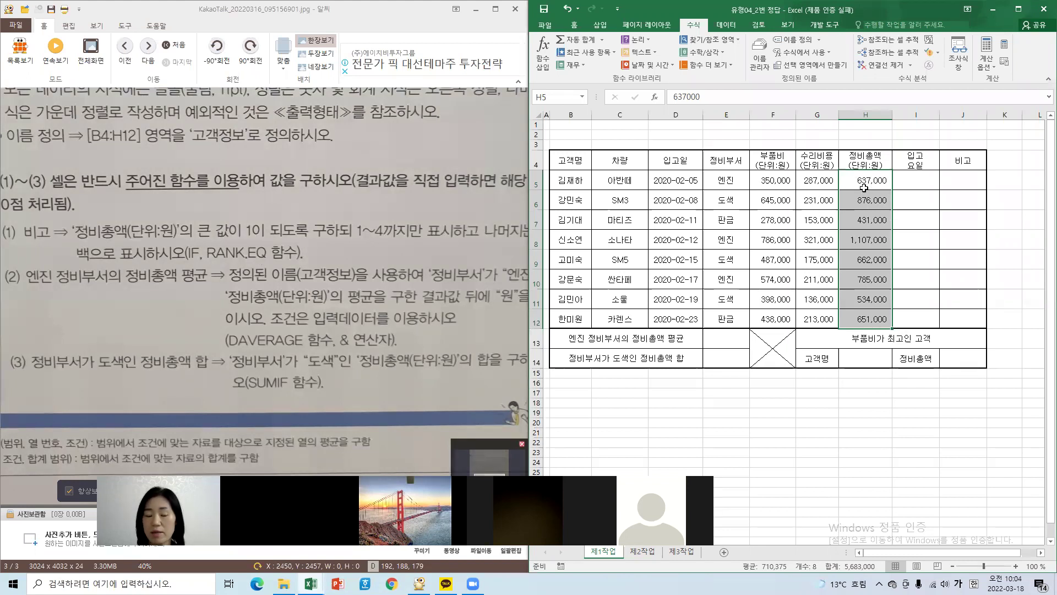
{"action": "left_click", "coordinate": [961, 176]}
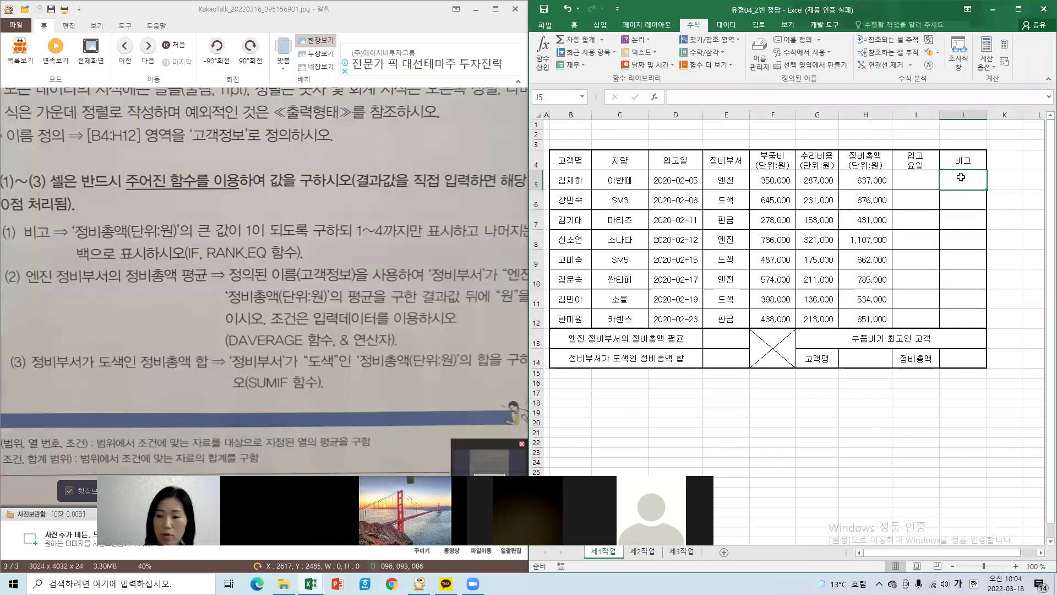
{"action": "type", "text": "=ㄱ"}
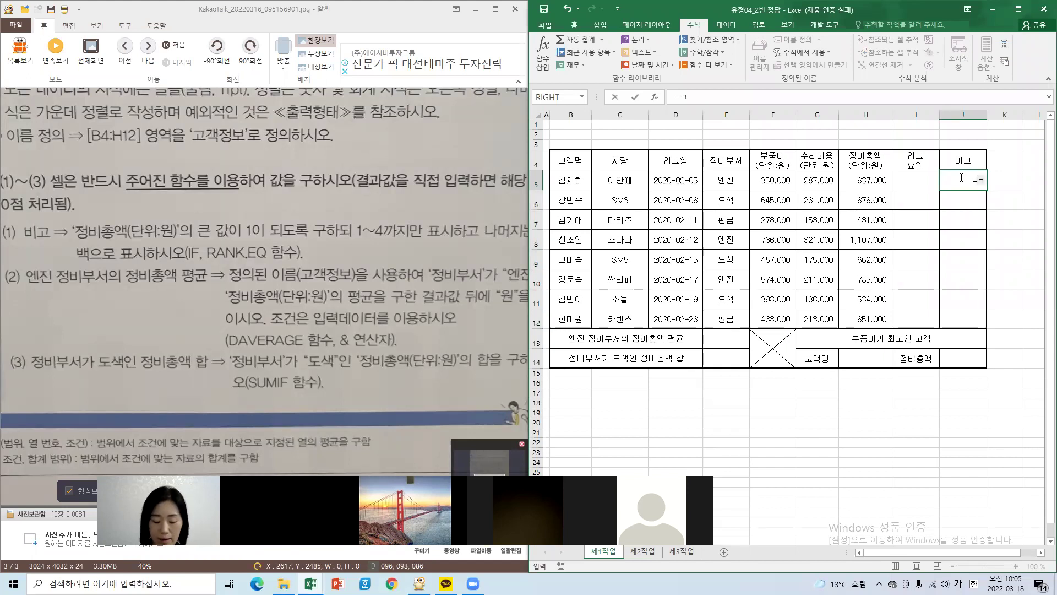
{"action": "key", "text": "Hangul"}
{"action": "type", "text": "r"}
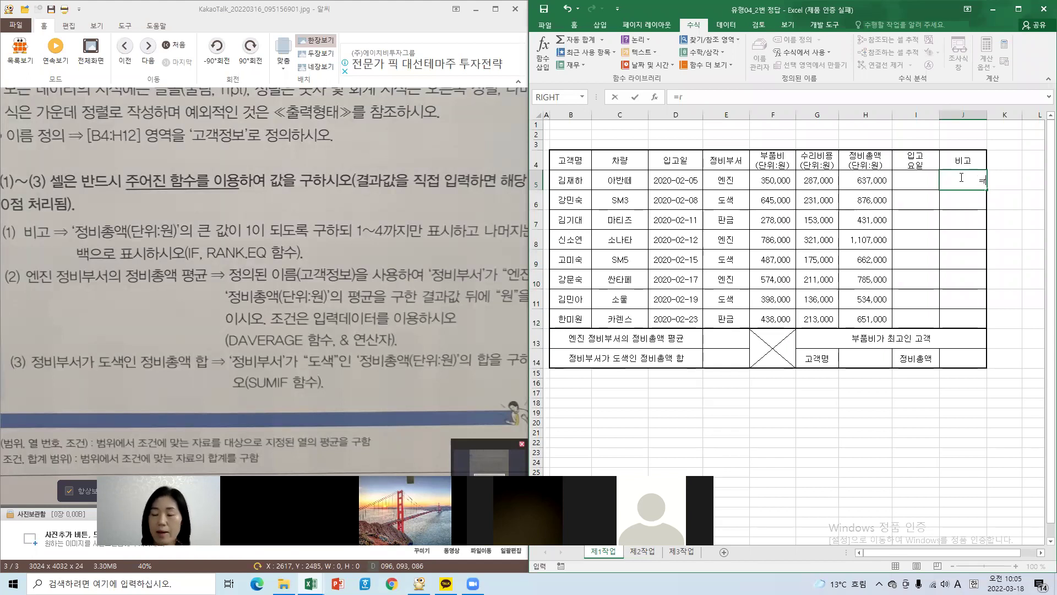
{"action": "type", "text": "ank"}
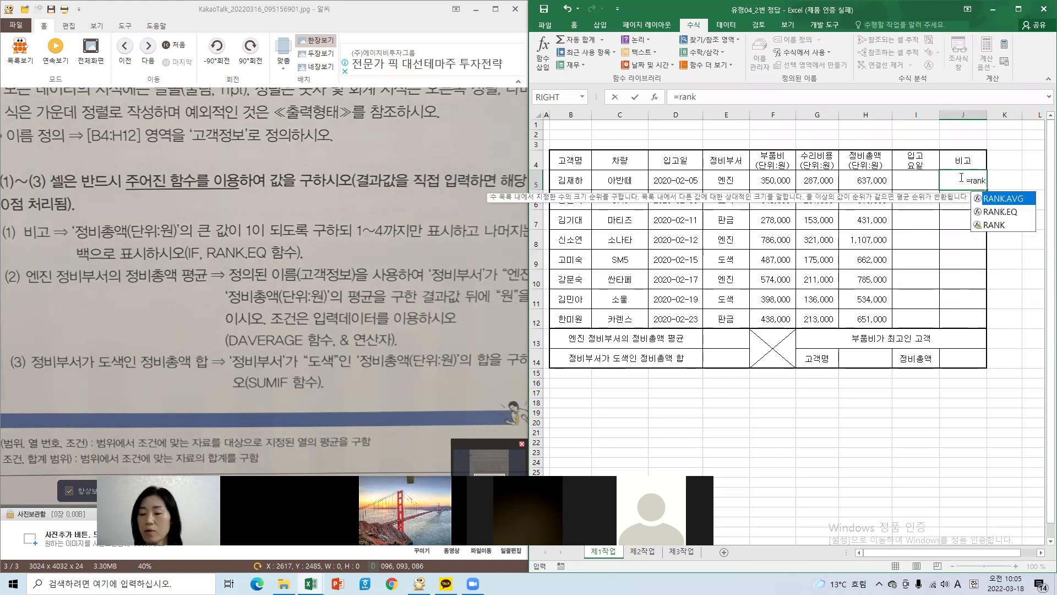
{"action": "double_click", "coordinate": [1017, 212]}
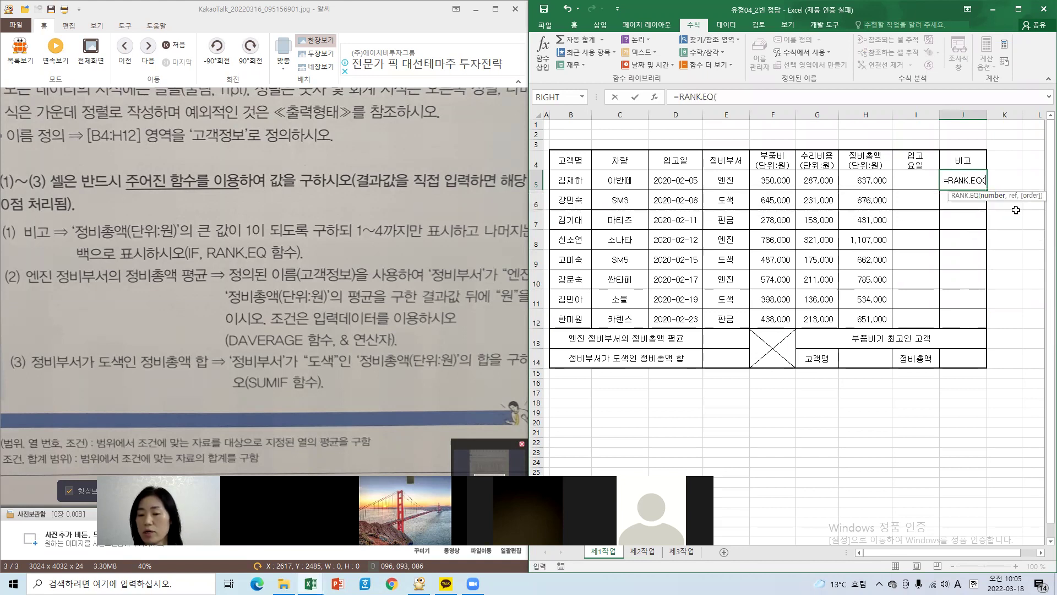
Set the RANK.EQ arguments to Number H5 and the absolute Ref $H$5:$H$12, and apply the formula.
{"action": "left_click", "coordinate": [655, 97]}
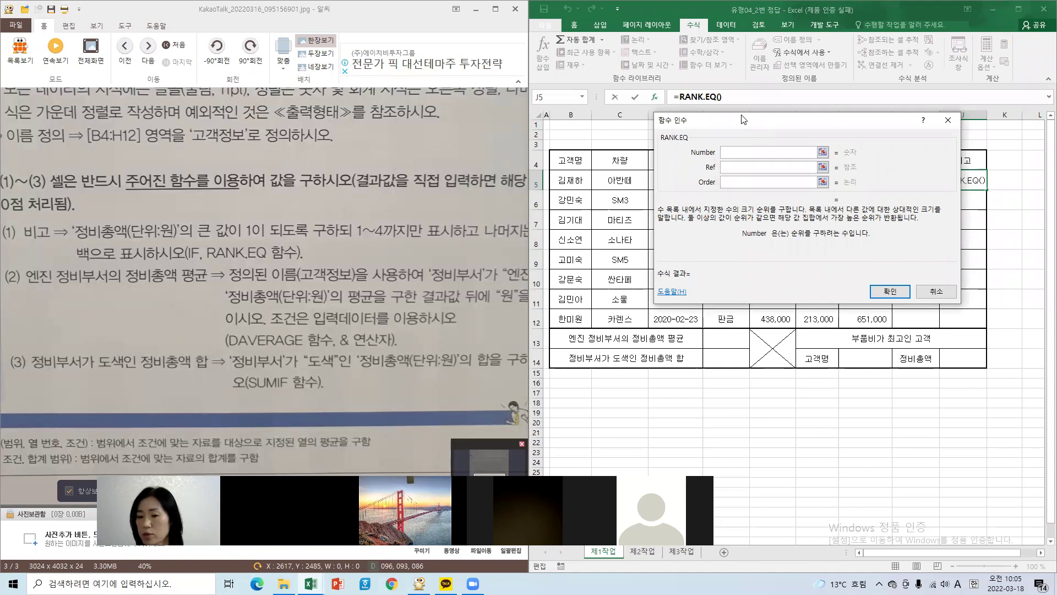
{"action": "left_click_drag", "start_coordinate": [743, 119], "coordinate": [708, 200]}
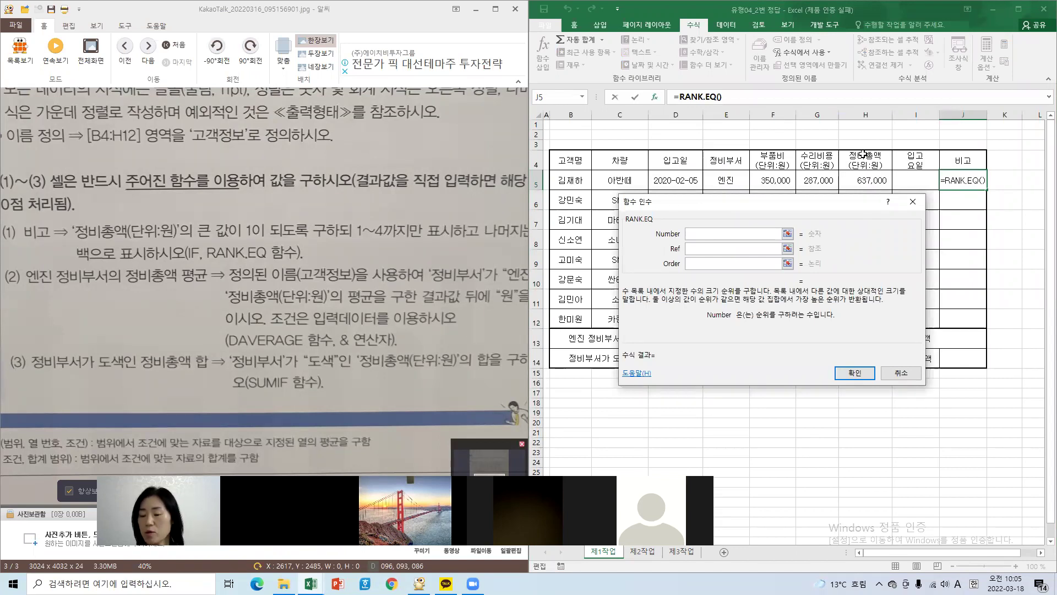
{"action": "left_click", "coordinate": [867, 181]}
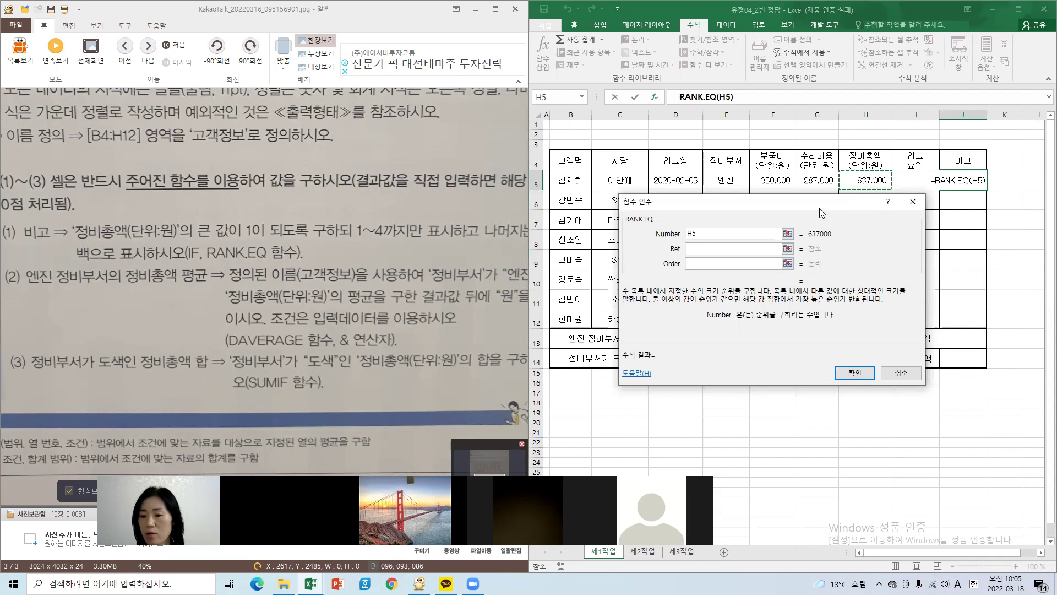
{"action": "left_click_drag", "start_coordinate": [820, 208], "coordinate": [930, 383]}
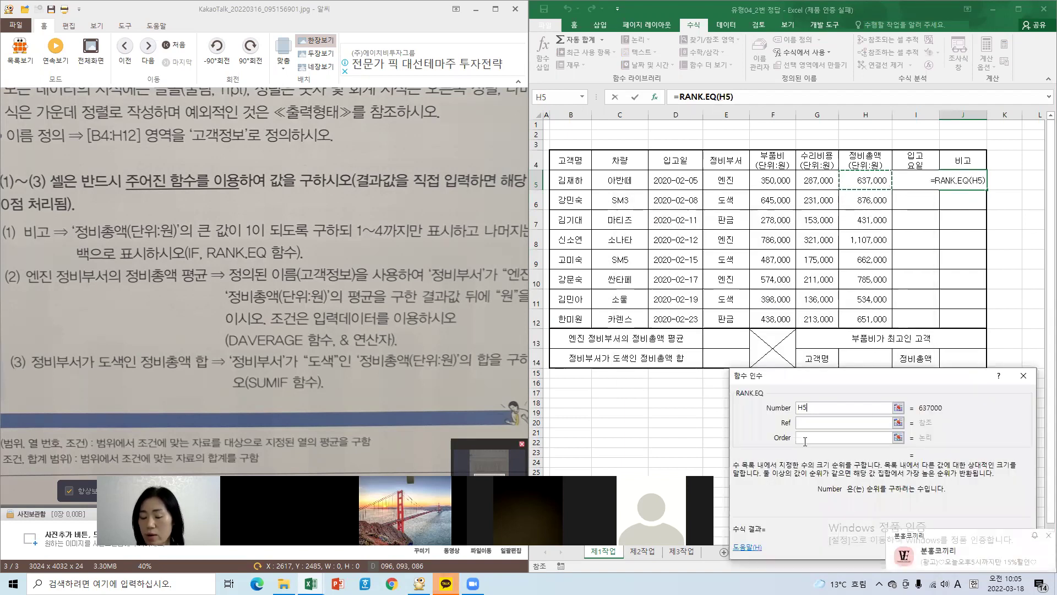
{"action": "left_click", "coordinate": [814, 424]}
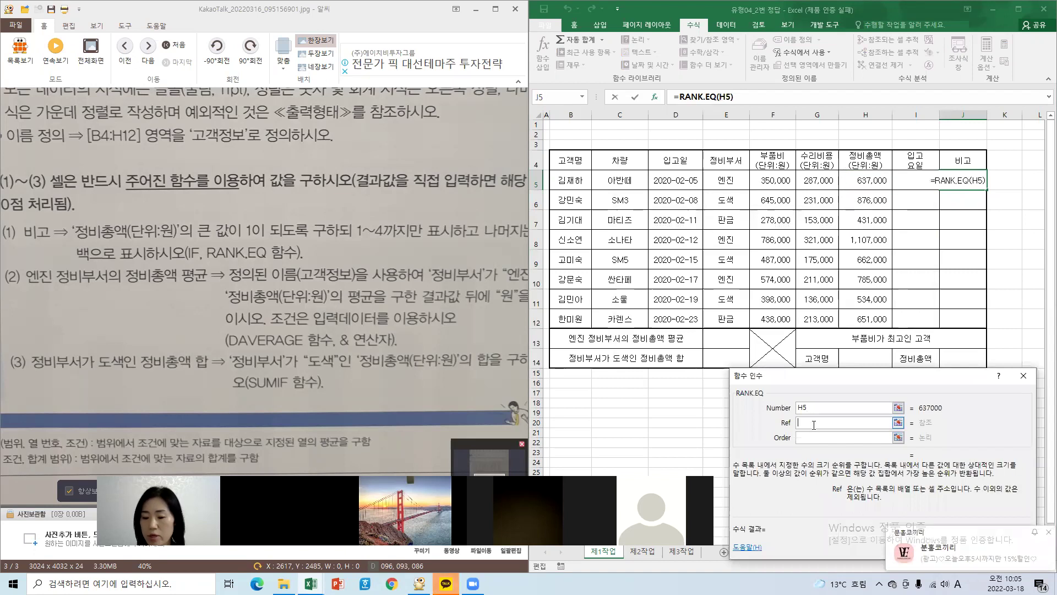
{"action": "left_click", "coordinate": [871, 178]}
{"action": "left_click_drag", "start_coordinate": [870, 178], "coordinate": [873, 312]}
{"action": "left_click_drag", "start_coordinate": [874, 316], "coordinate": [875, 319]}
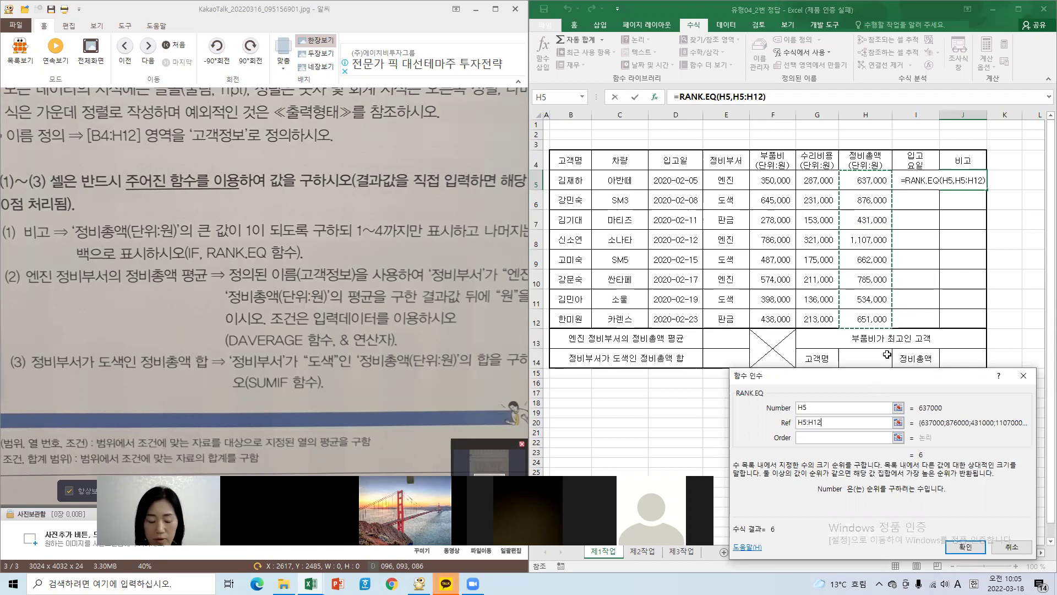
{"action": "key", "text": "F4"}
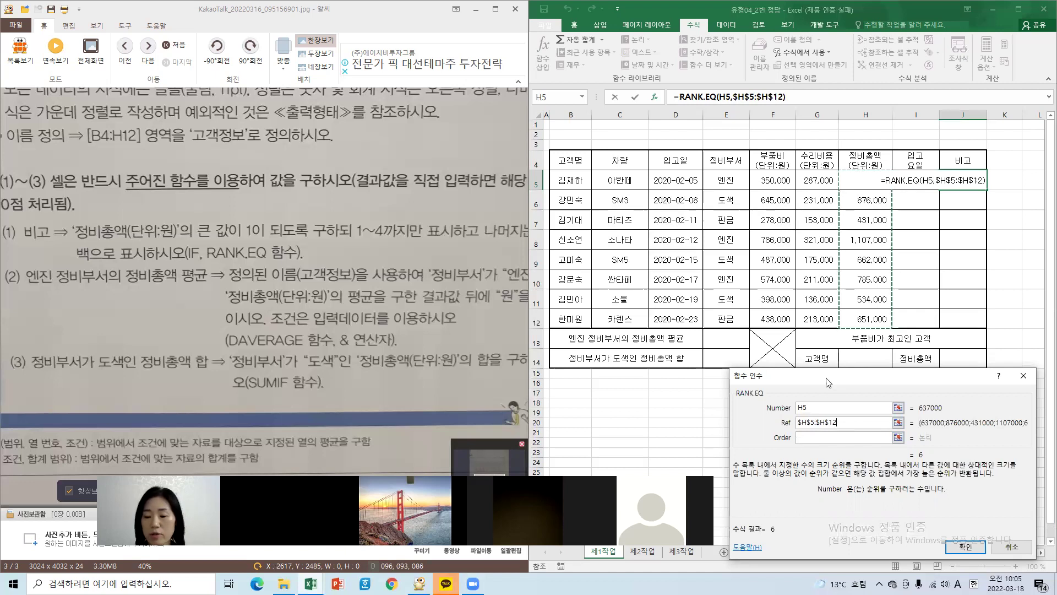
{"action": "left_click_drag", "start_coordinate": [829, 381], "coordinate": [493, 197]}
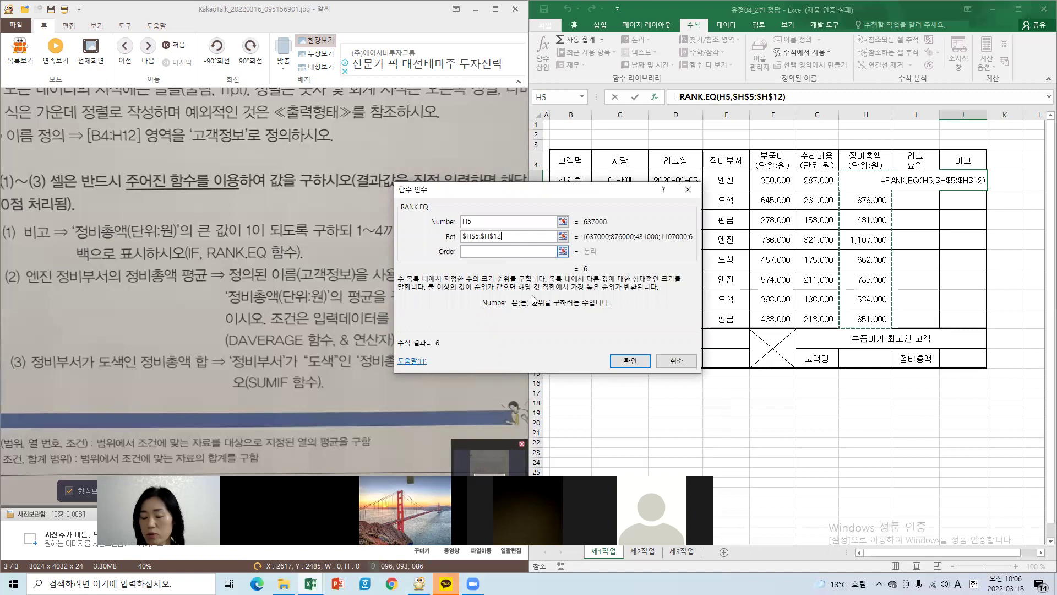
{"action": "left_click", "coordinate": [630, 361]}
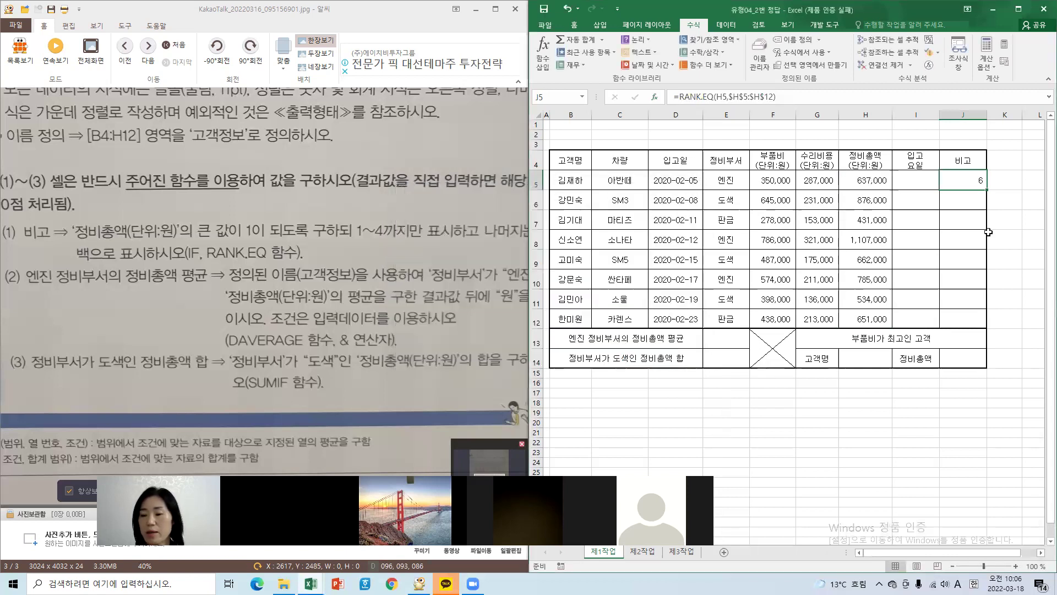
Fill the RANK.EQ formula from J5 down to J12 as a trial, and clear J6:J12 again.
{"action": "left_click_drag", "start_coordinate": [986, 189], "coordinate": [989, 328]}
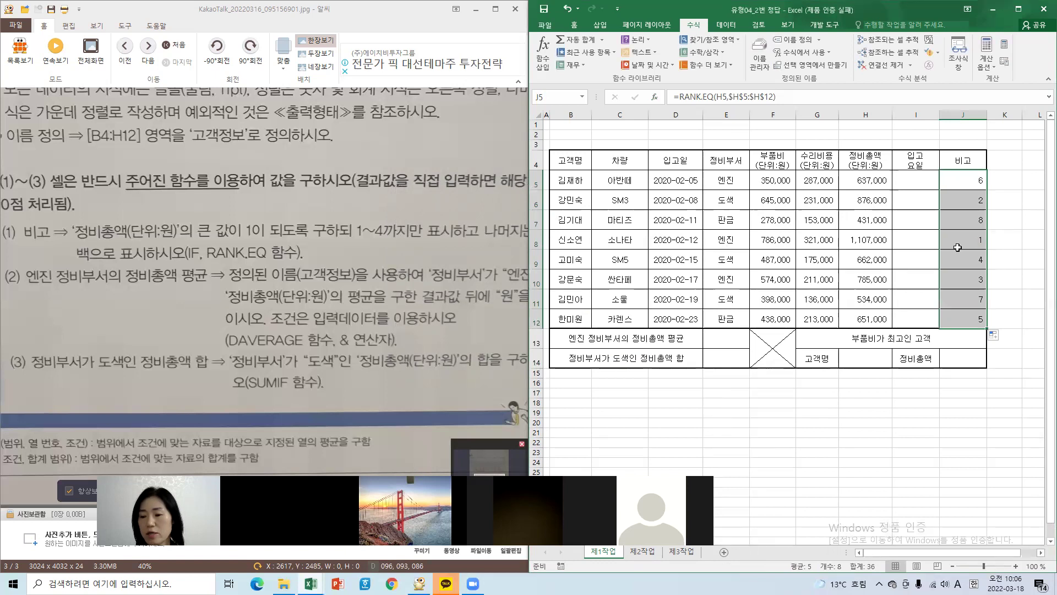
{"action": "left_click", "coordinate": [1027, 234]}
{"action": "left_click_drag", "start_coordinate": [972, 206], "coordinate": [983, 325]}
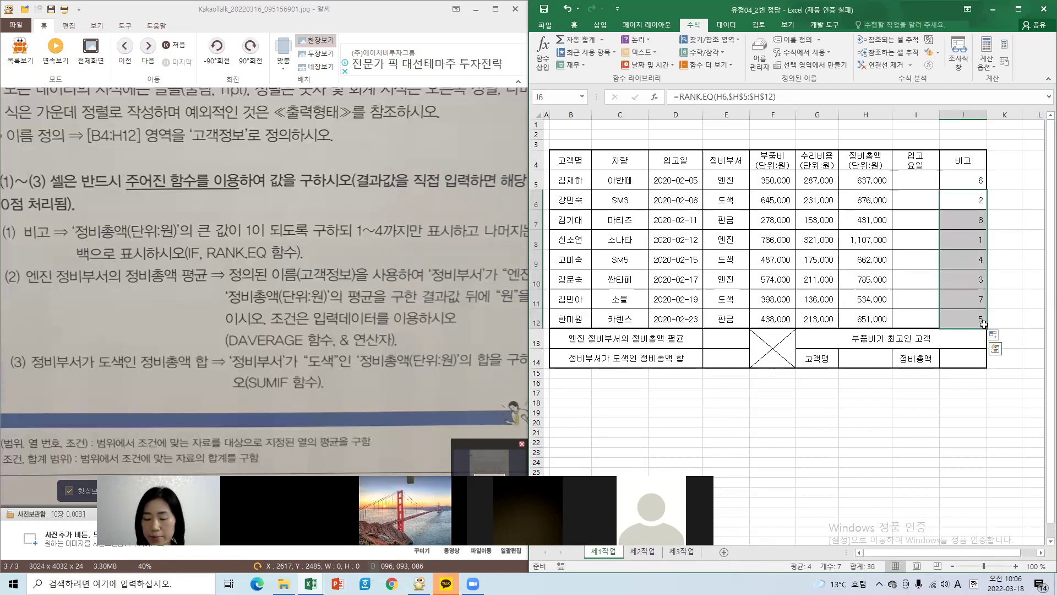
{"action": "key", "text": "Delete"}
{"action": "left_click", "coordinate": [1008, 203]}
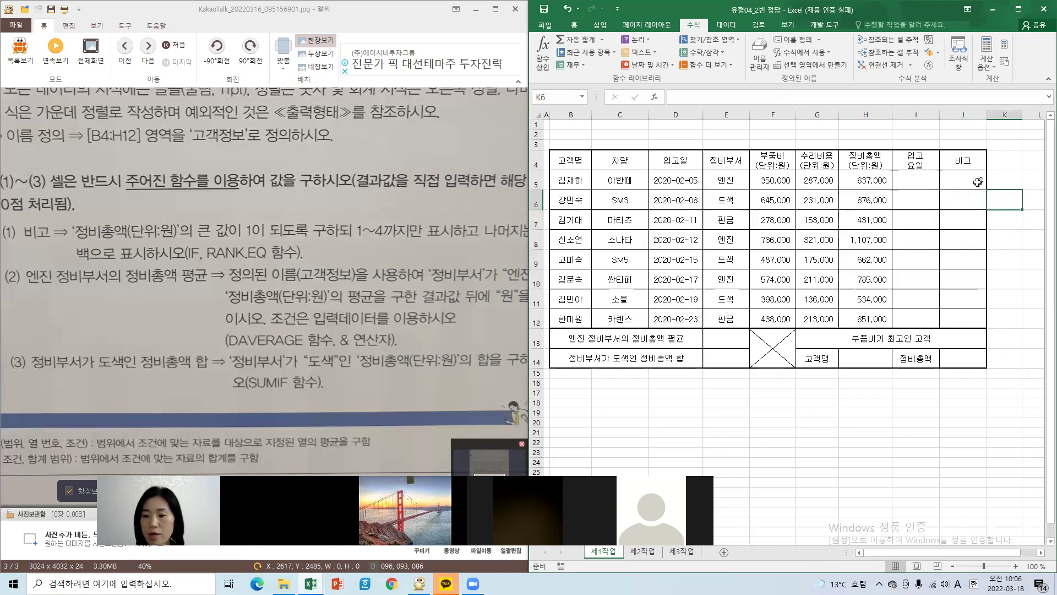
{"action": "left_click", "coordinate": [978, 183]}
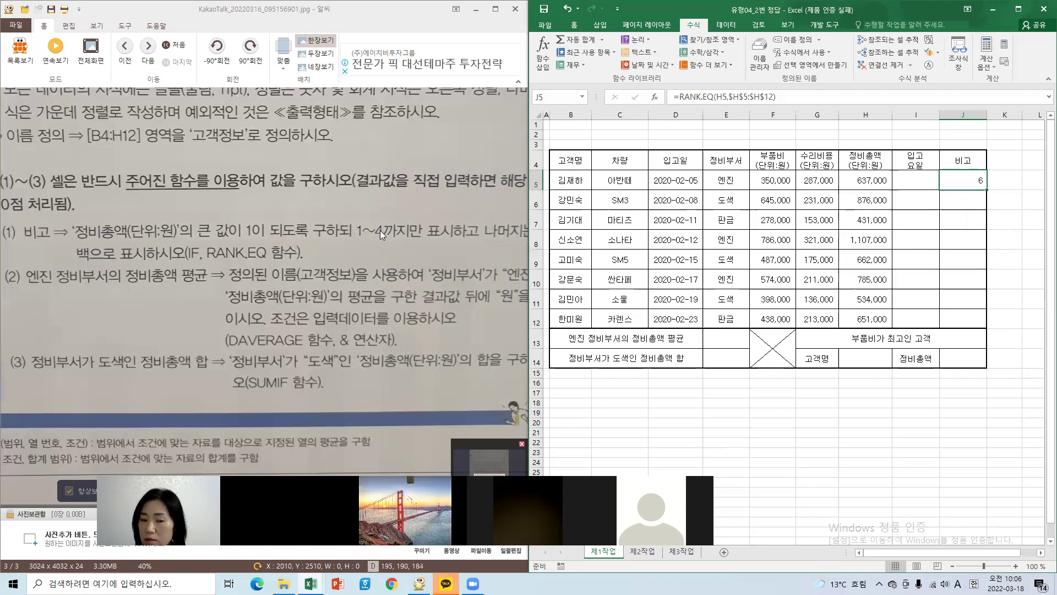
Wrap the RANK.EQ formula in J5 in an IF function, and bring up the IF function's arguments for editing.
{"action": "left_click_drag", "start_coordinate": [459, 225], "coordinate": [408, 209]}
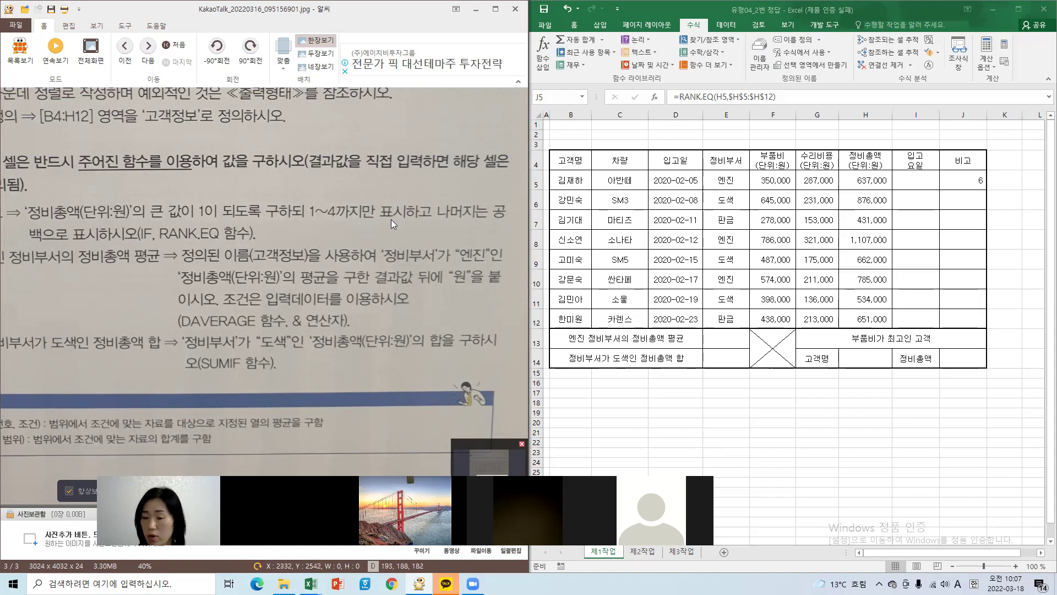
{"action": "left_click", "coordinate": [687, 97]}
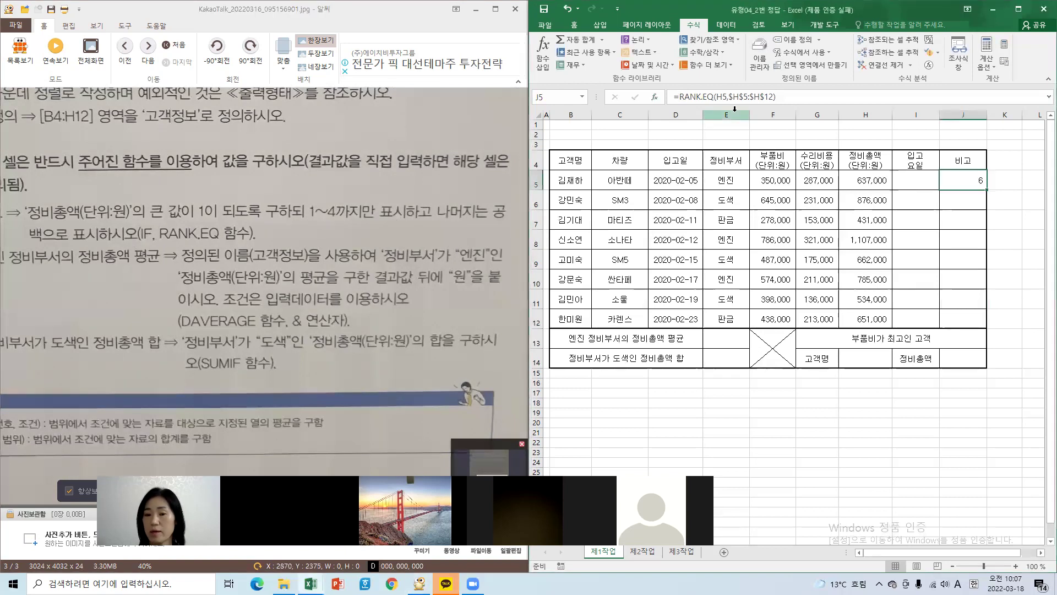
{"action": "left_click", "coordinate": [683, 97]}
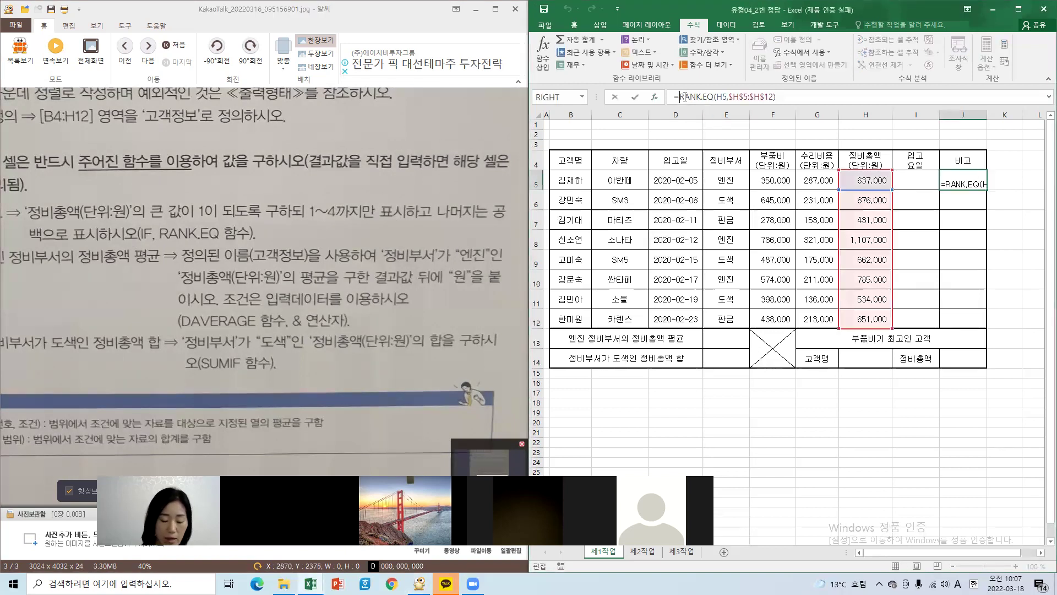
{"action": "type", "text": "I"}
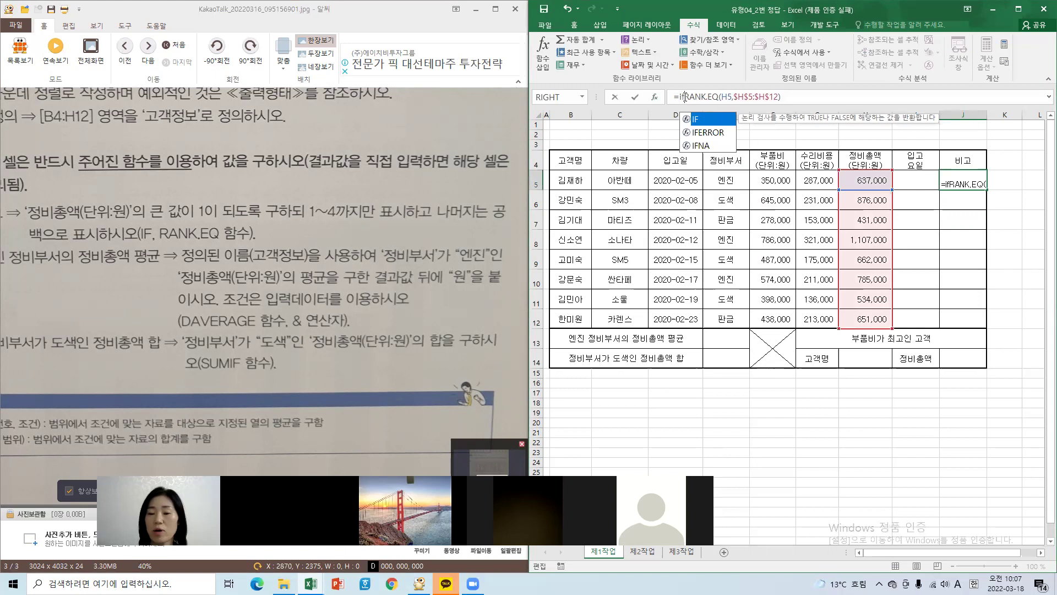
{"action": "double_click", "coordinate": [699, 122]}
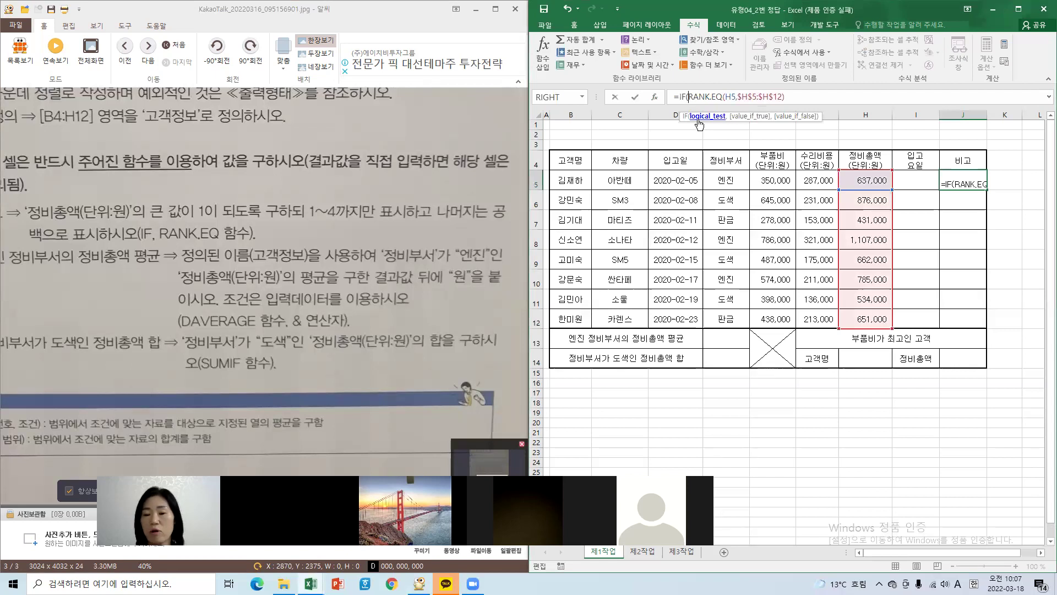
{"action": "left_click", "coordinate": [684, 96]}
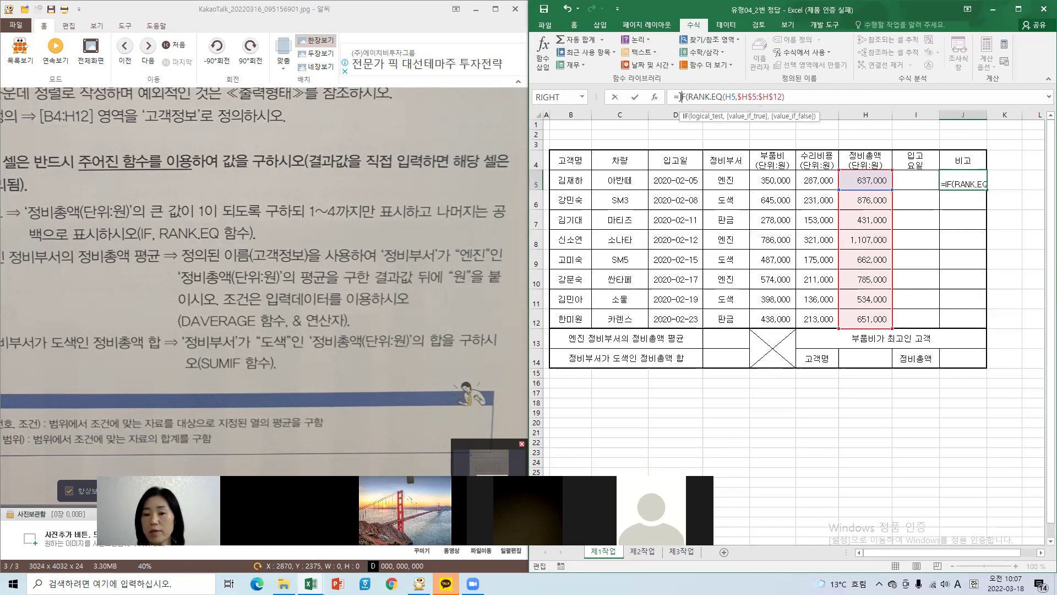
{"action": "left_click", "coordinate": [655, 99]}
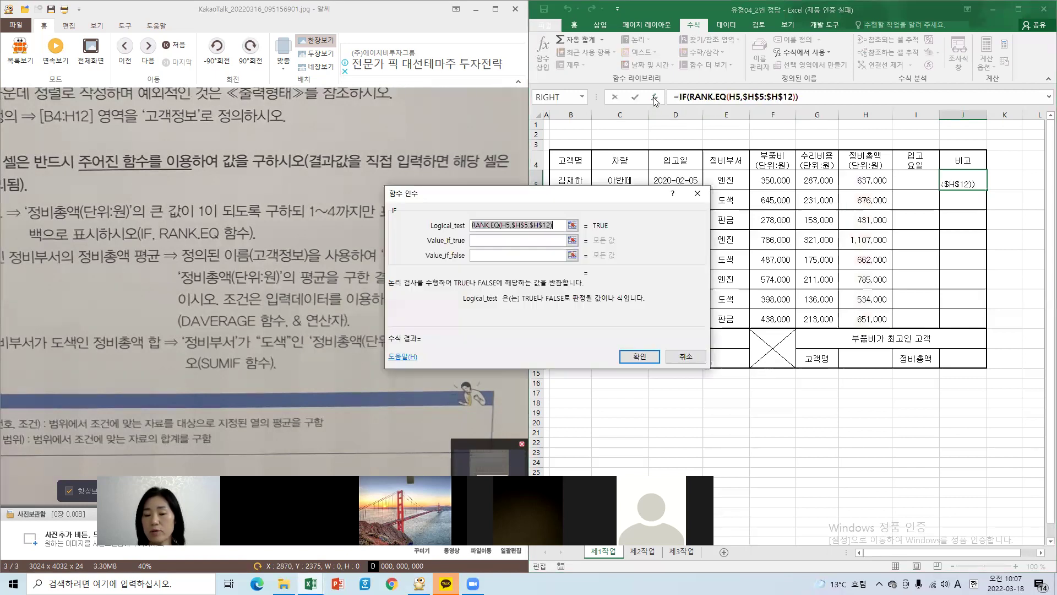
{"action": "left_click_drag", "start_coordinate": [636, 199], "coordinate": [818, 178]}
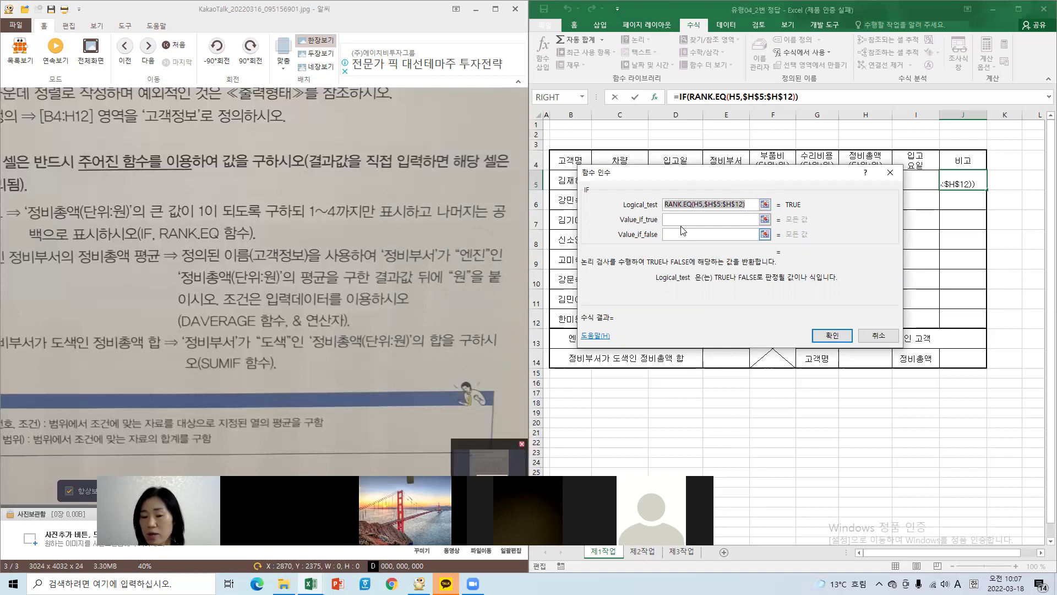
Copy the RANK.EQ(H5,$H$5:$H$12) expression from the IF function's Logical_test into Value_if_true.
{"action": "key", "text": "Tab"}
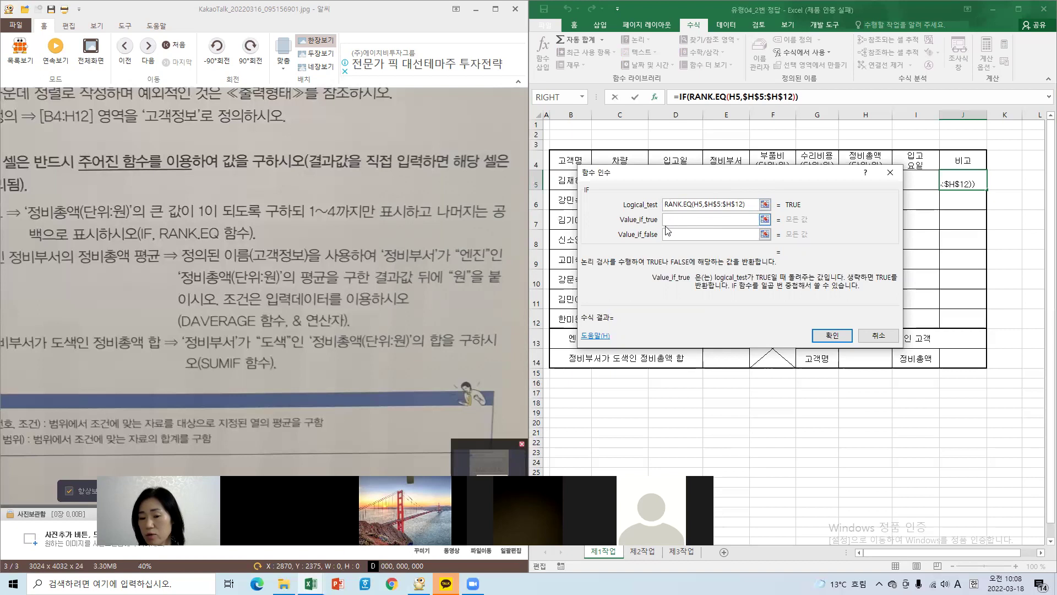
{"action": "left_click", "coordinate": [749, 204]}
{"action": "left_click_drag", "start_coordinate": [750, 206], "coordinate": [653, 206]}
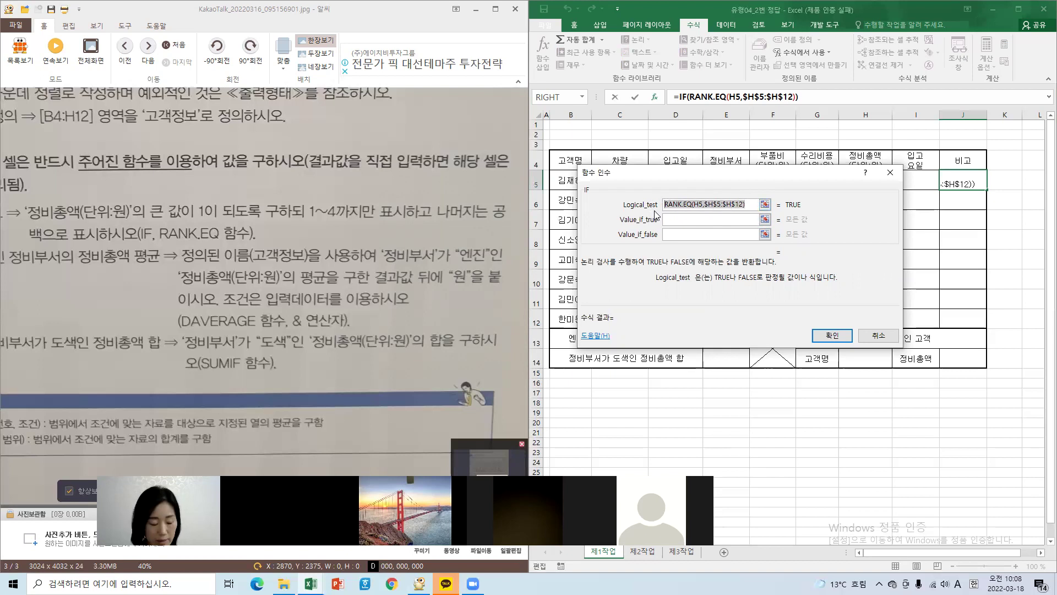
{"action": "left_click", "coordinate": [747, 206]}
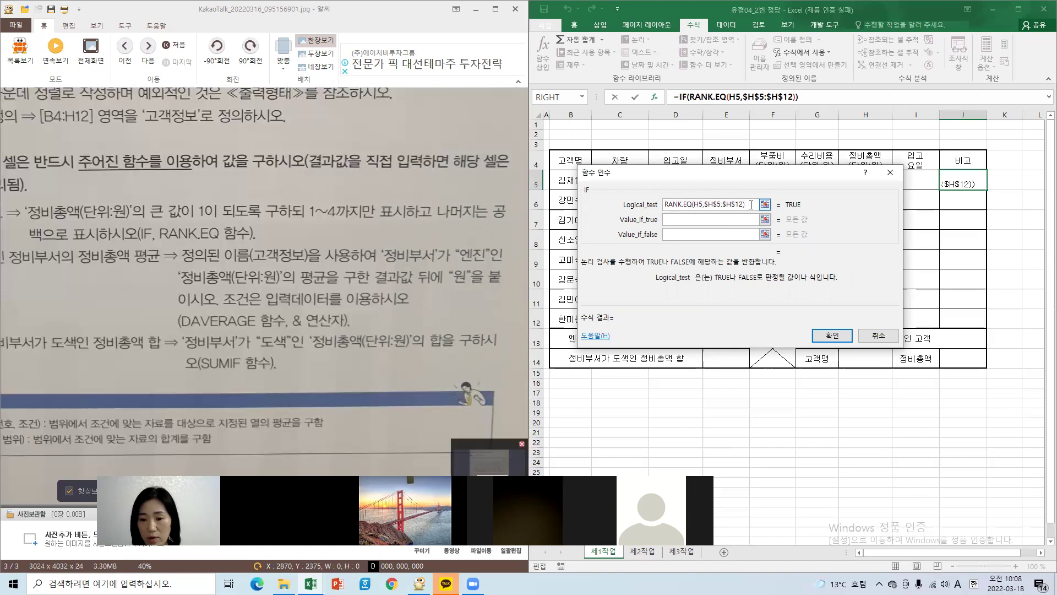
{"action": "left_click_drag", "start_coordinate": [751, 205], "coordinate": [659, 205]}
{"action": "key", "text": "ctrl+c"}
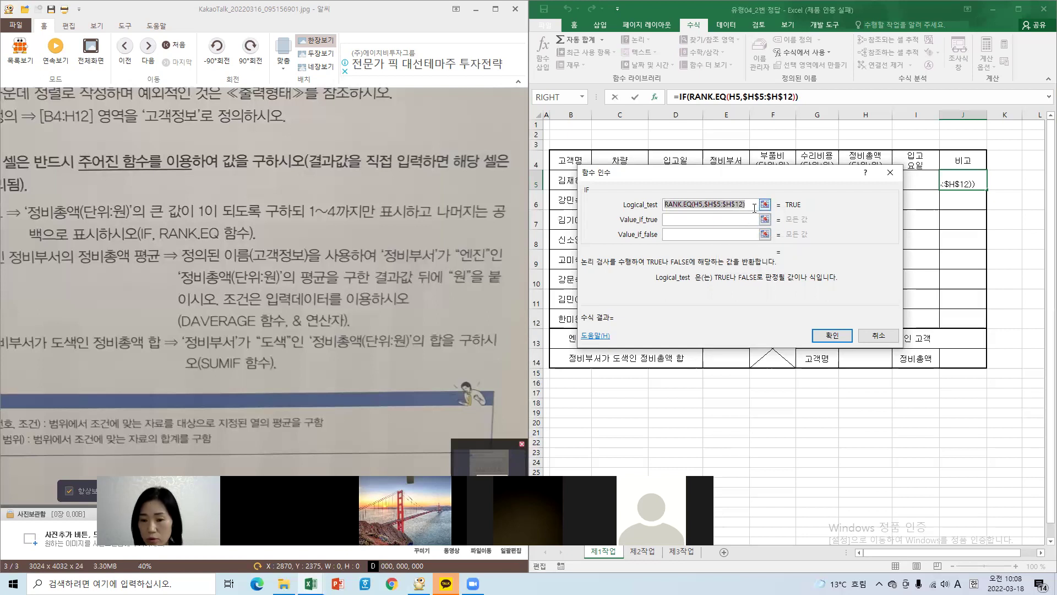
{"action": "left_click", "coordinate": [682, 220]}
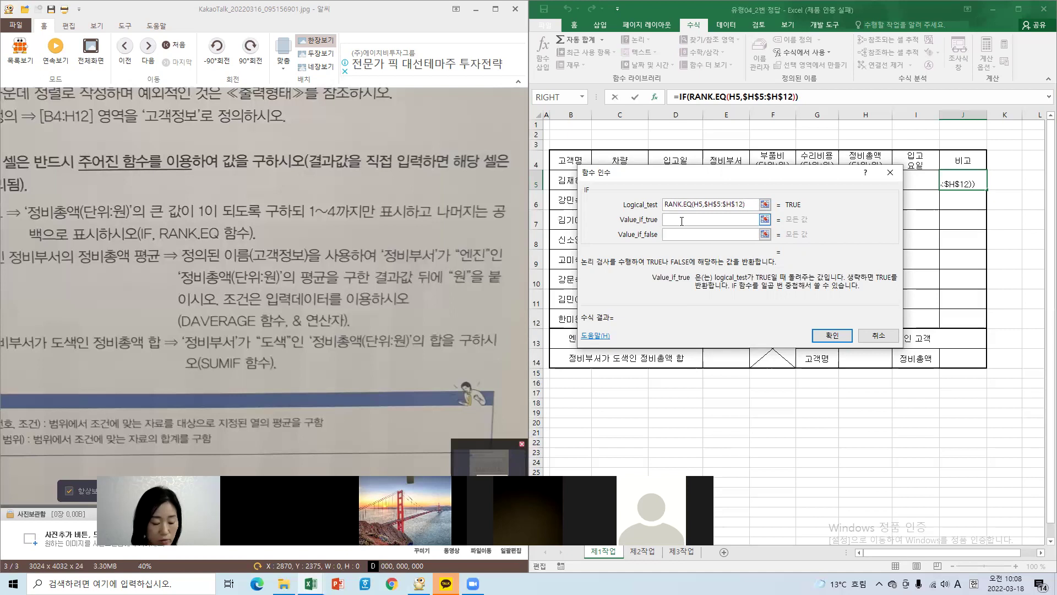
{"action": "key", "text": "ctrl+v"}
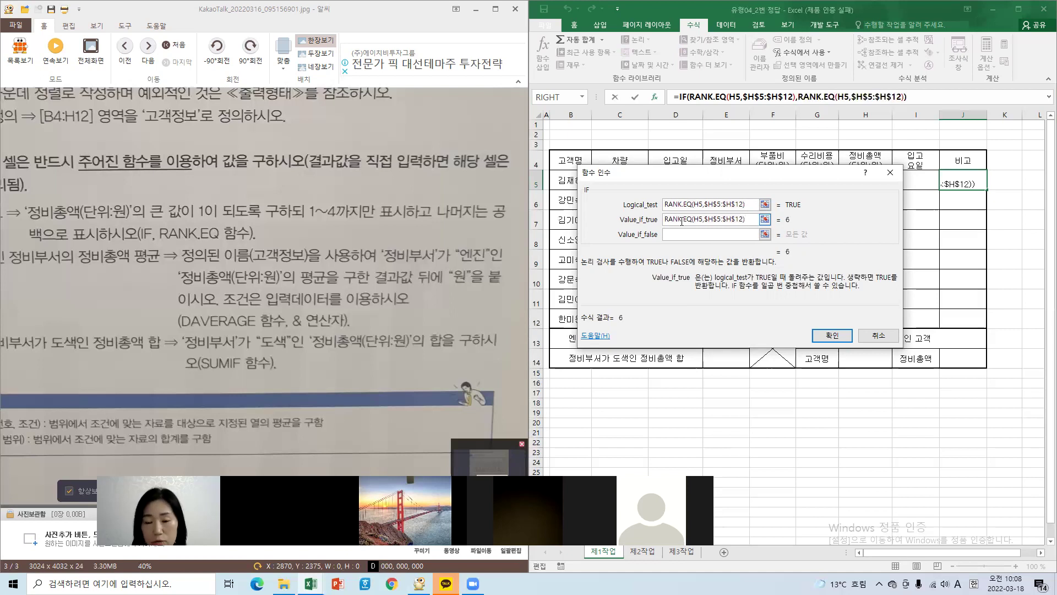
Append <=4 to the RANK.EQ expression in Logical_test to restrict the displayed ranks to 1 through 4.
{"action": "left_click", "coordinate": [750, 204]}
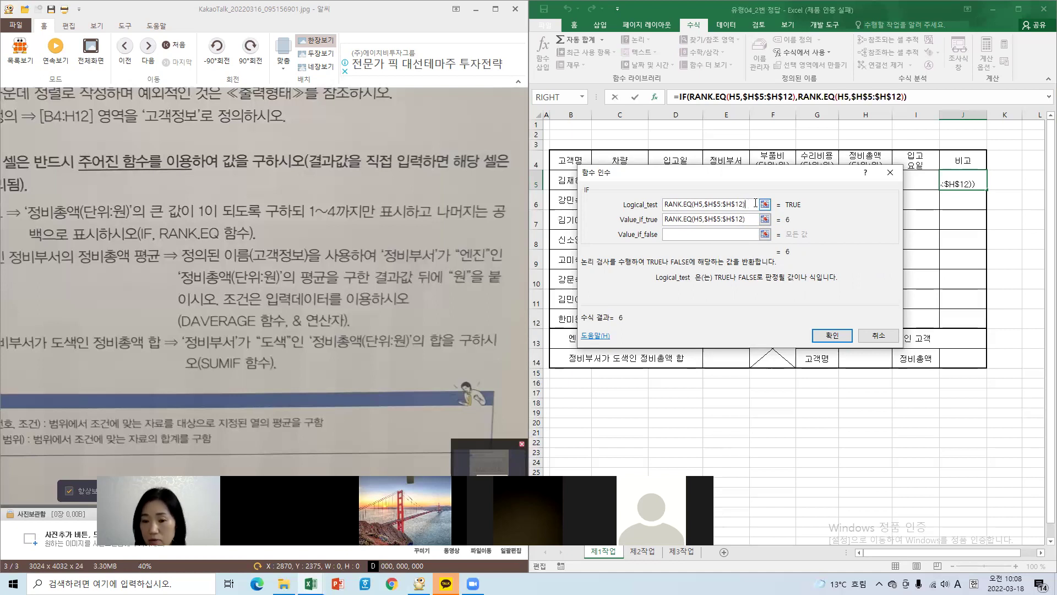
{"action": "type", "text": "<="}
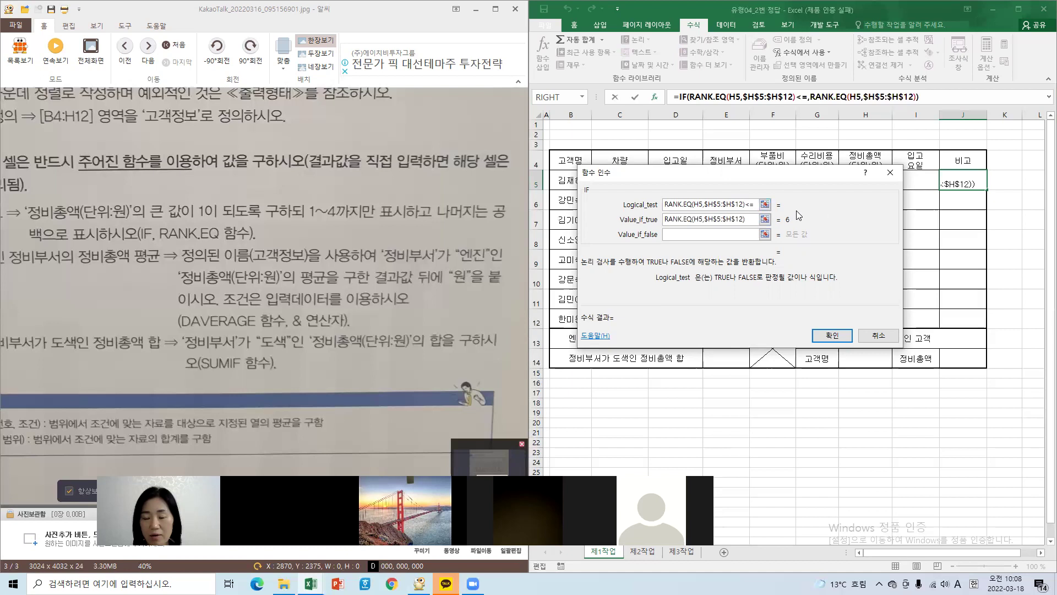
{"action": "type", "text": "4"}
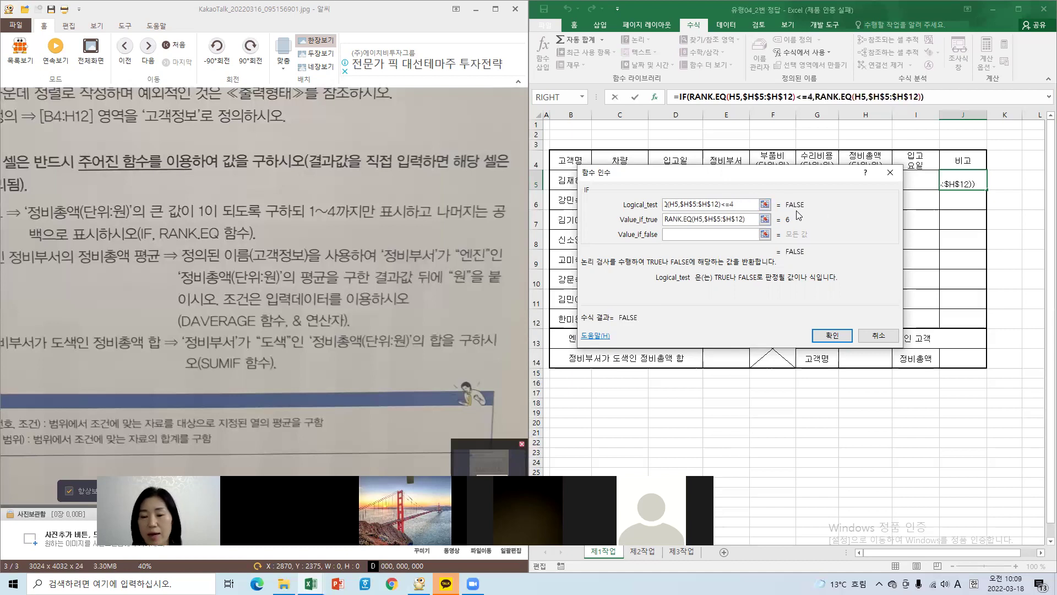
Set Value_if_false to the empty string "", apply the IF formula in J5, and fill it down to J12.
{"action": "left_click", "coordinate": [748, 222]}
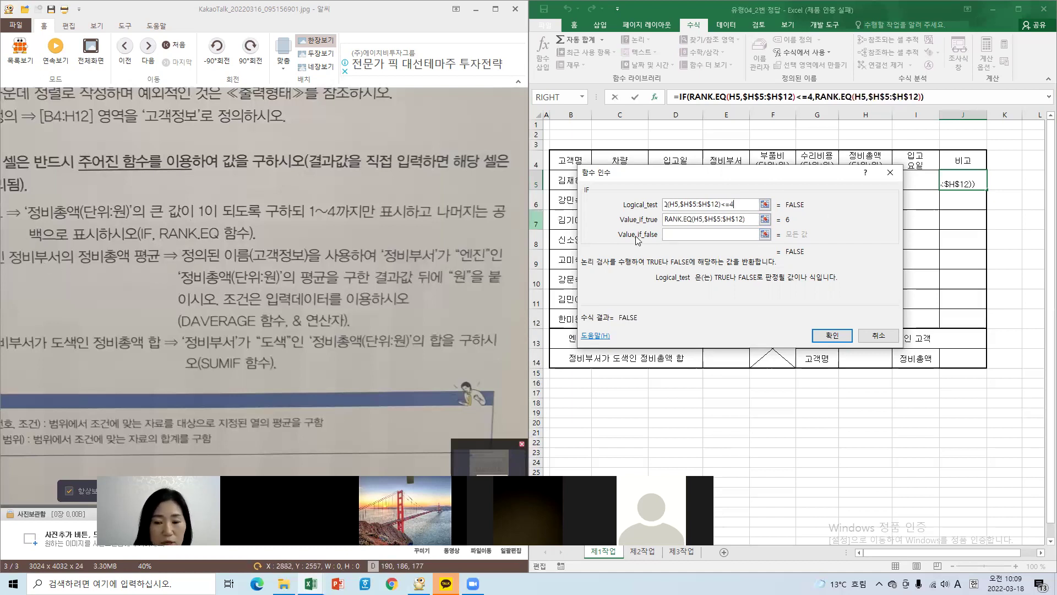
{"action": "left_click", "coordinate": [681, 234]}
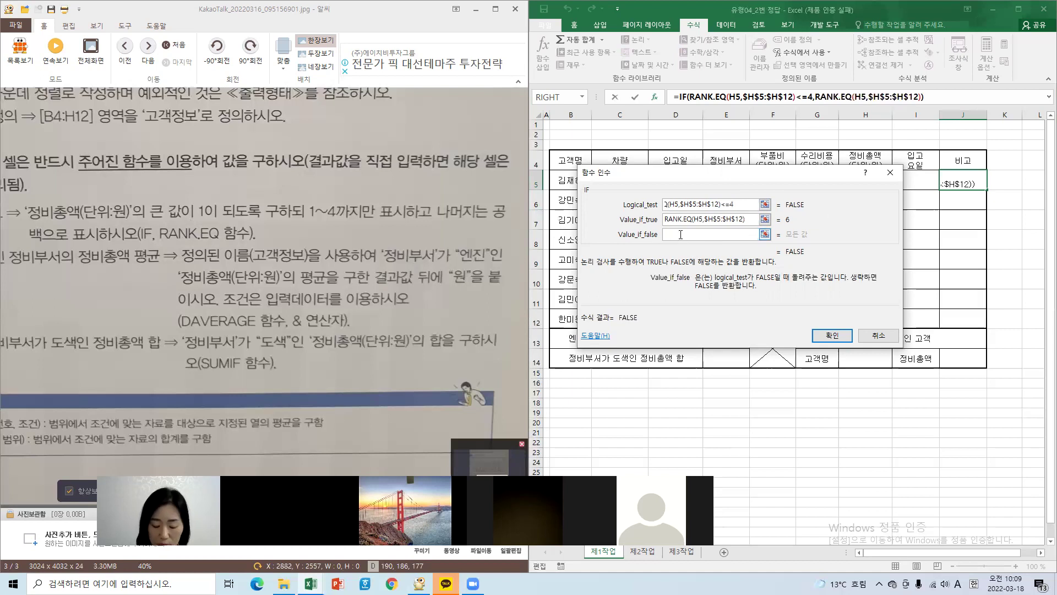
{"action": "type", "text": "\"\""}
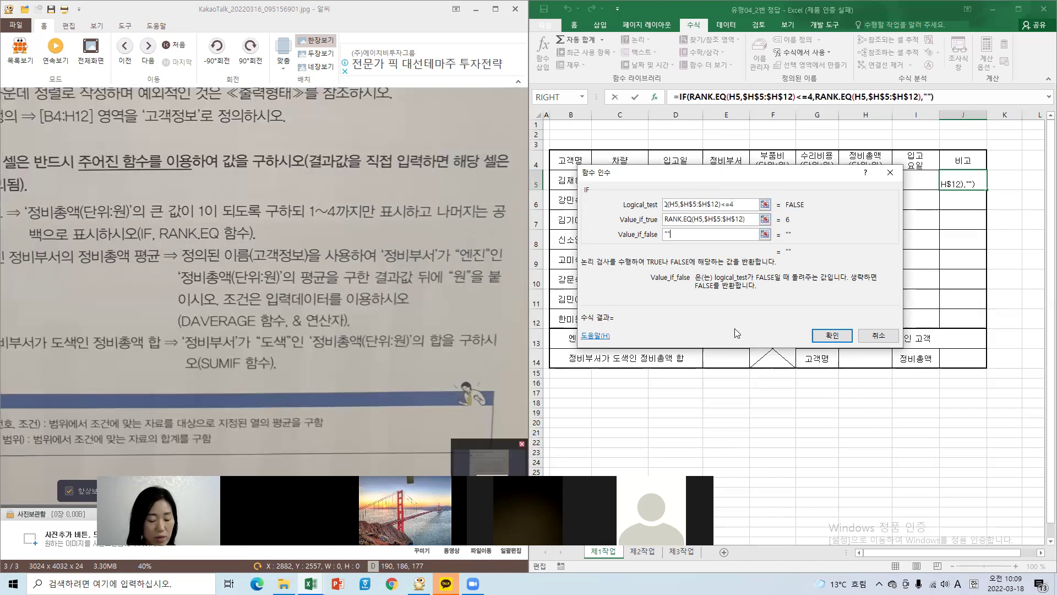
{"action": "left_click", "coordinate": [832, 336]}
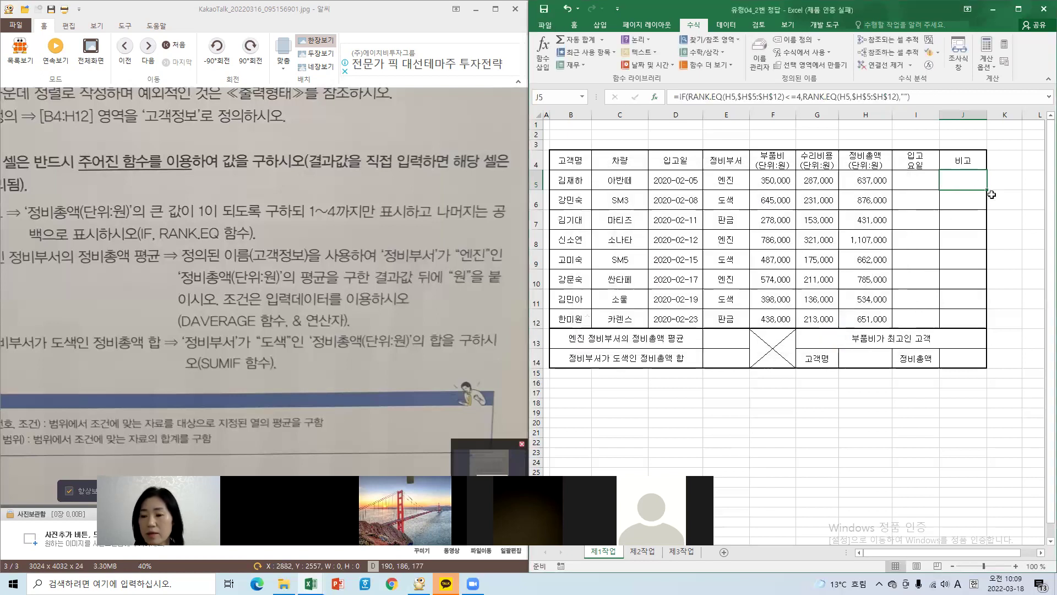
{"action": "left_click_drag", "start_coordinate": [991, 194], "coordinate": [986, 326]}
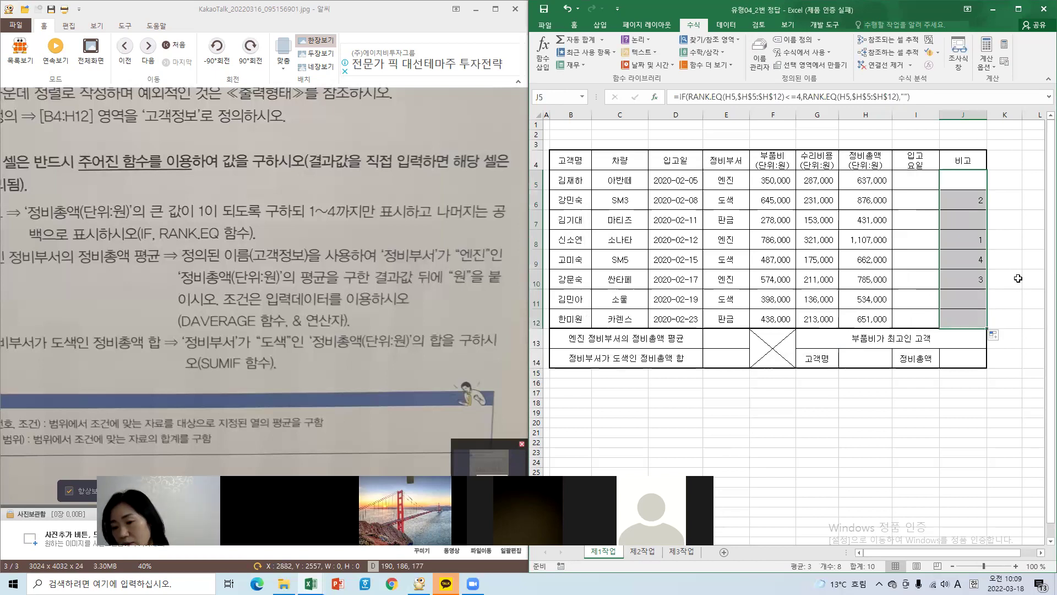
Review the IF function arguments of the formula in J5, including the absolute range in Logical_test, and close them without changes.
{"action": "left_click", "coordinate": [966, 185]}
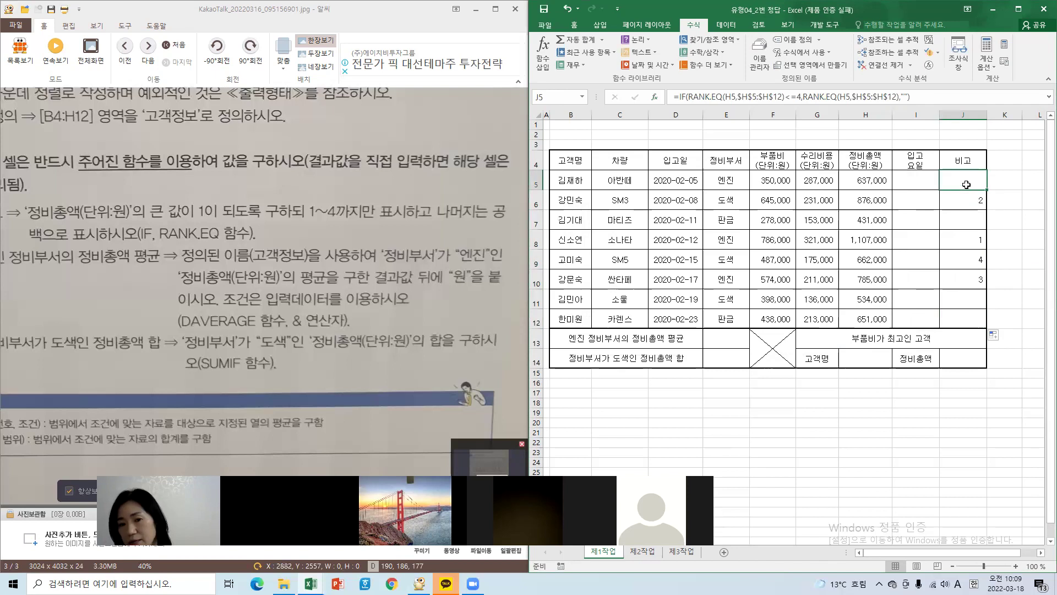
{"action": "left_click", "coordinate": [685, 97]}
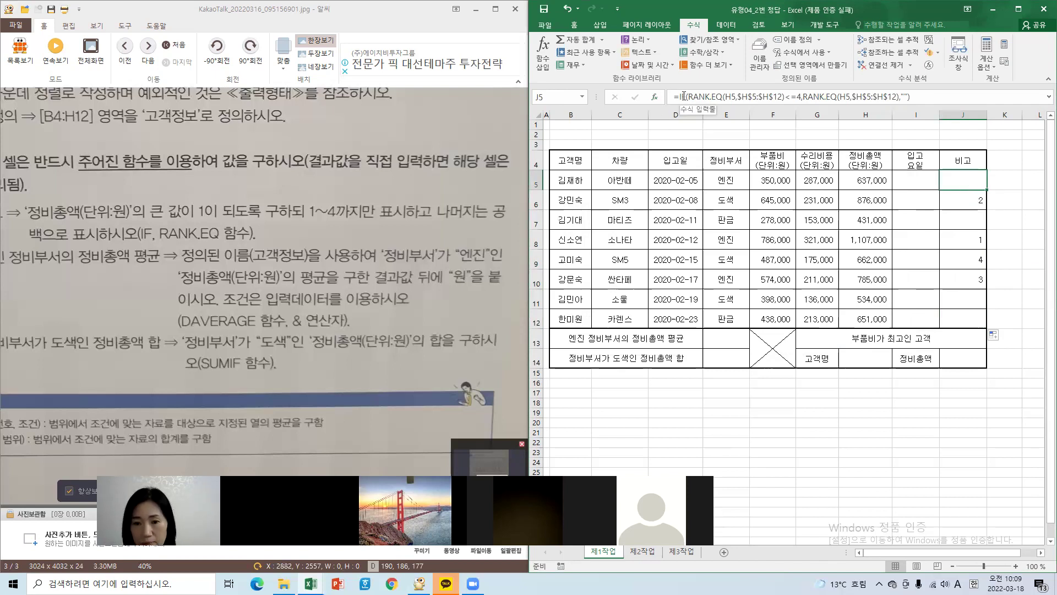
{"action": "left_click", "coordinate": [654, 97]}
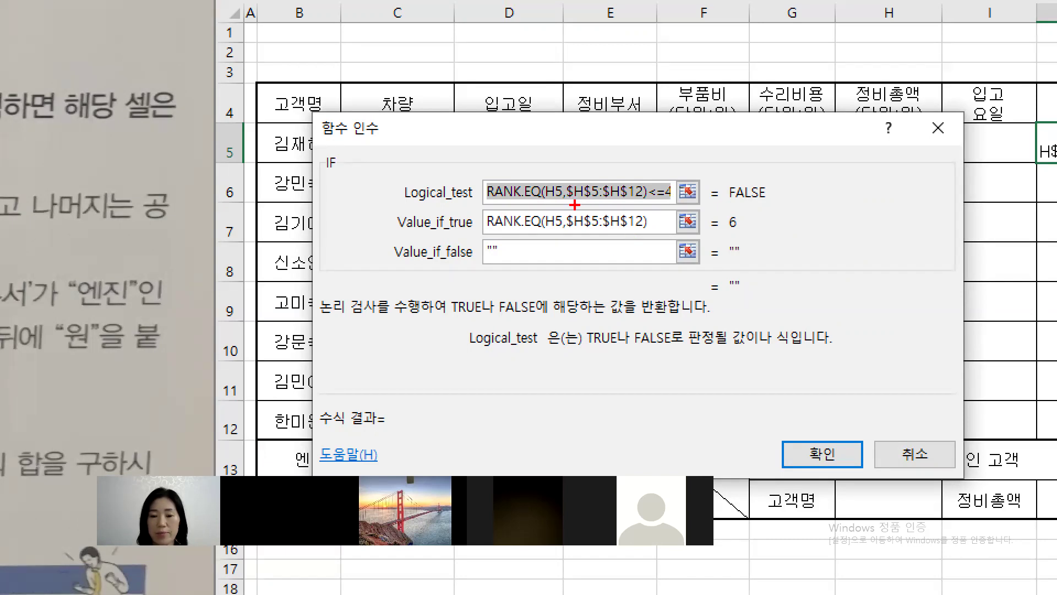
{"action": "mouse_move", "coordinate": [564, 201]}
{"action": "left_mouse_down"}
{"action": "mouse_move", "coordinate": [608, 209]}
{"action": "mouse_move", "coordinate": [636, 192]}
{"action": "mouse_move", "coordinate": [594, 163]}
{"action": "mouse_move", "coordinate": [564, 186]}
{"action": "mouse_move", "coordinate": [577, 200]}
{"action": "left_mouse_up"}
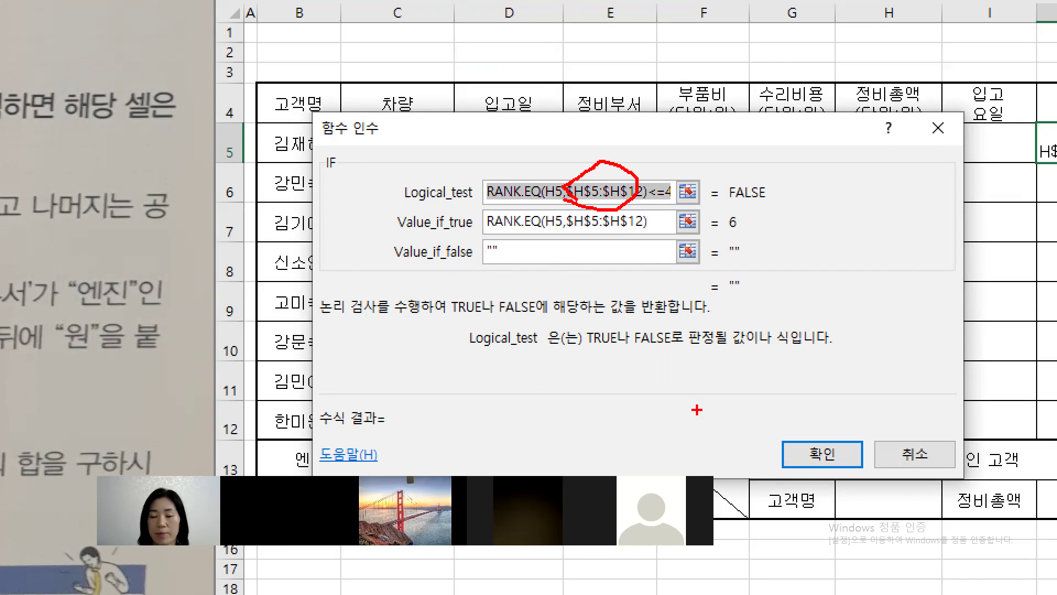
{"action": "key", "text": "Escape"}
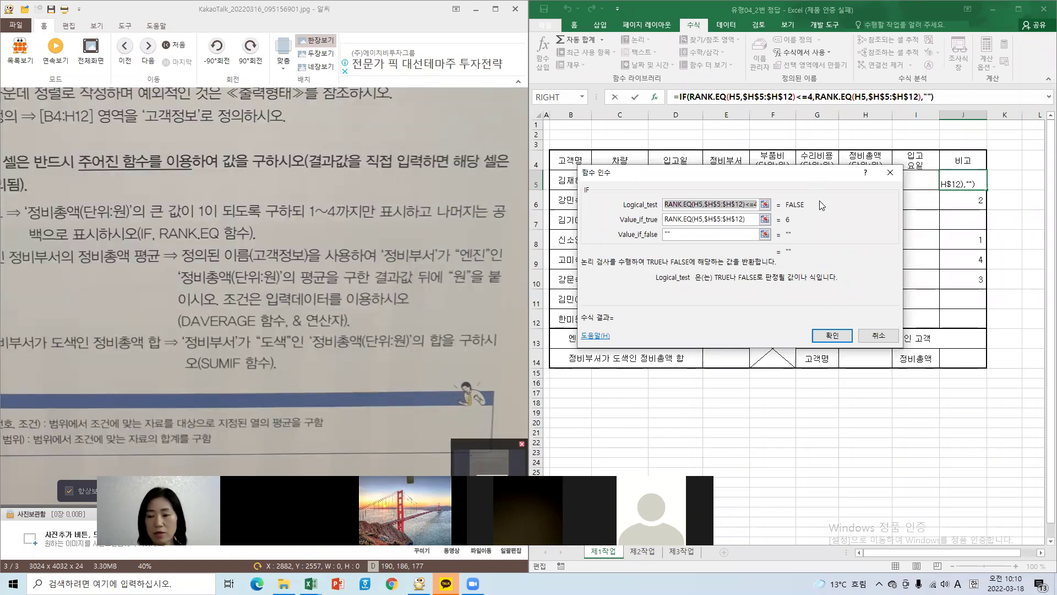
{"action": "left_click_drag", "start_coordinate": [821, 180], "coordinate": [789, 288]}
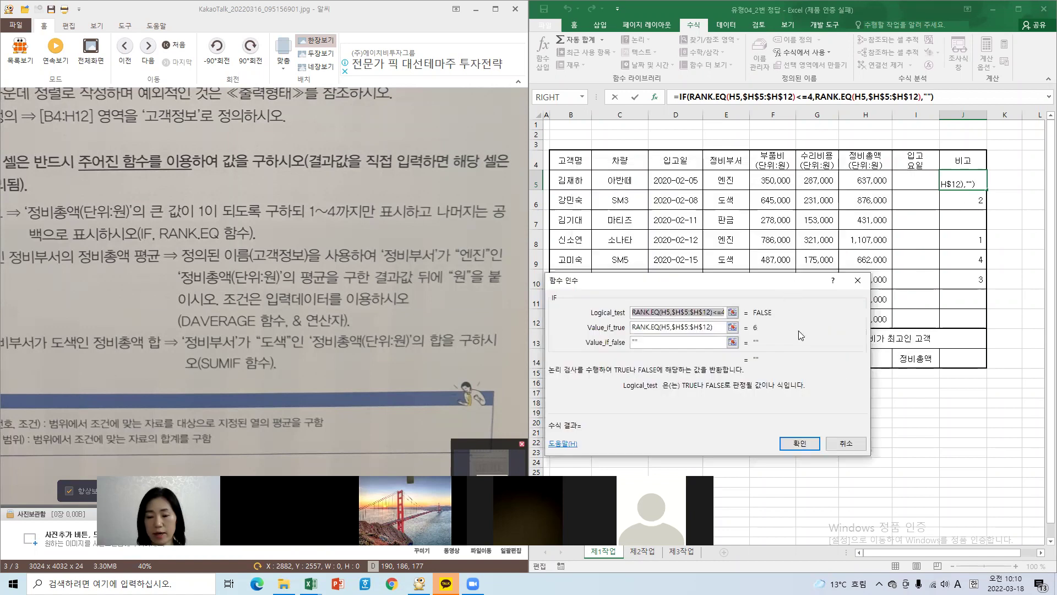
{"action": "left_click", "coordinate": [846, 443]}
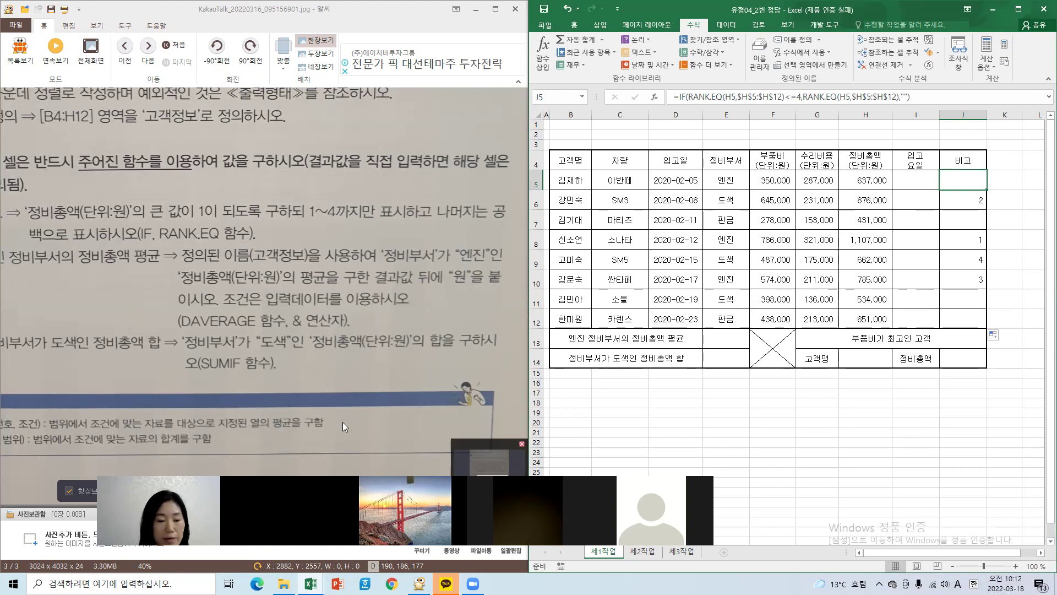
Read exercise item (2) in the instruction photo, on the 엔진 정비부서 average of 정비총액 using DAVERAGE and the & operator.
{"action": "left_click_drag", "start_coordinate": [274, 285], "coordinate": [305, 277]}
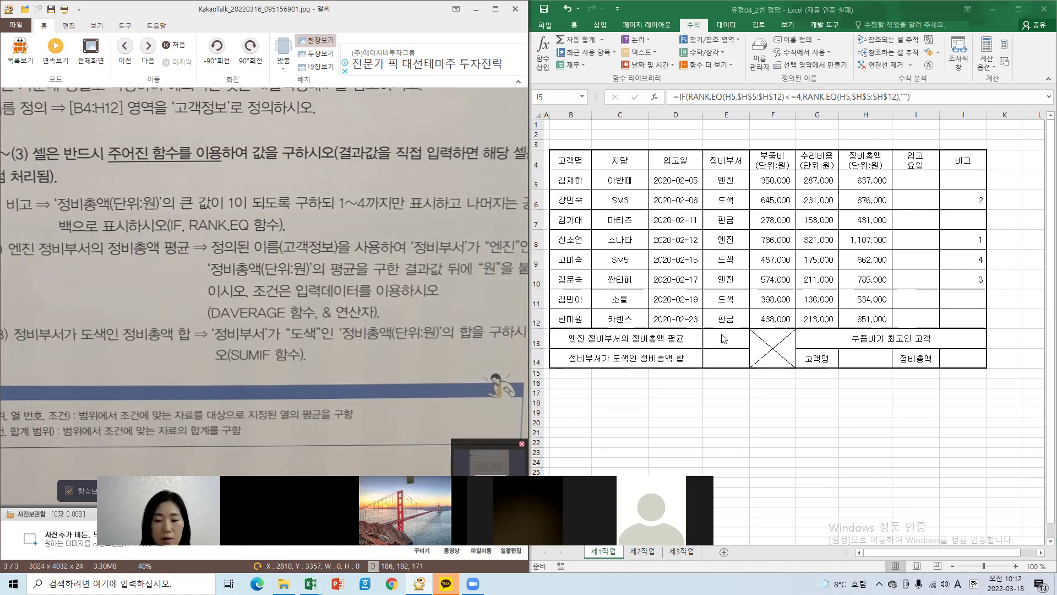
{"action": "left_click_drag", "start_coordinate": [173, 275], "coordinate": [148, 270]}
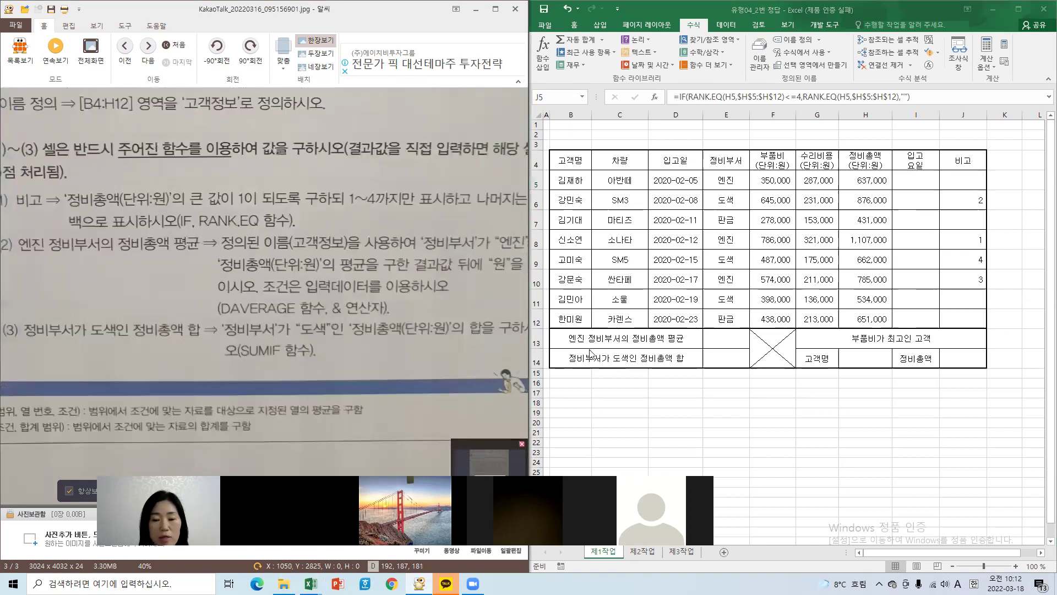
{"action": "left_click_drag", "start_coordinate": [348, 268], "coordinate": [273, 254]}
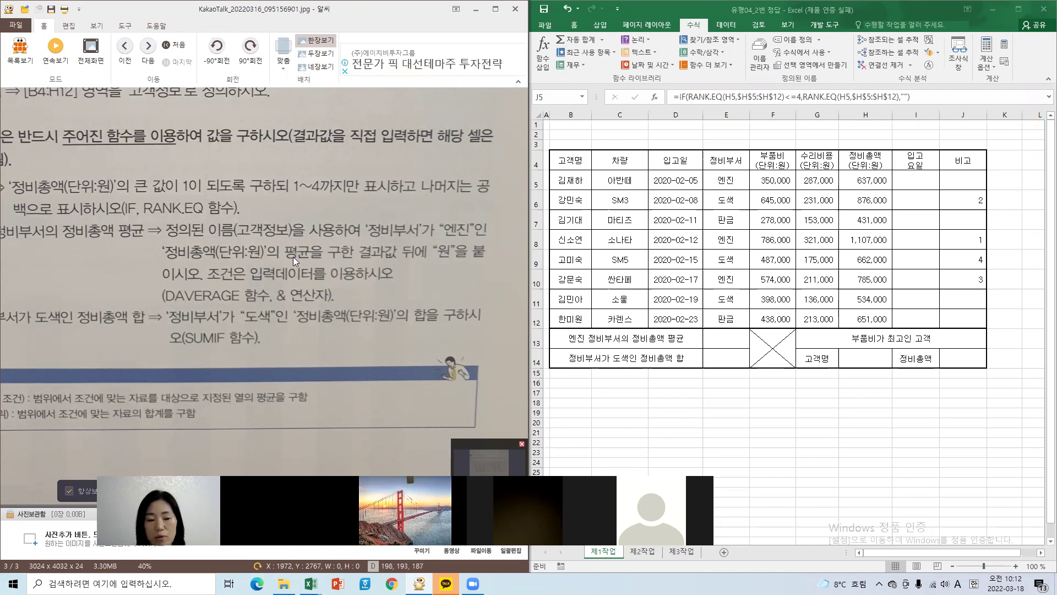
{"action": "scroll", "coordinate": [293, 256], "scroll_direction": "up", "scroll_amount": 1}
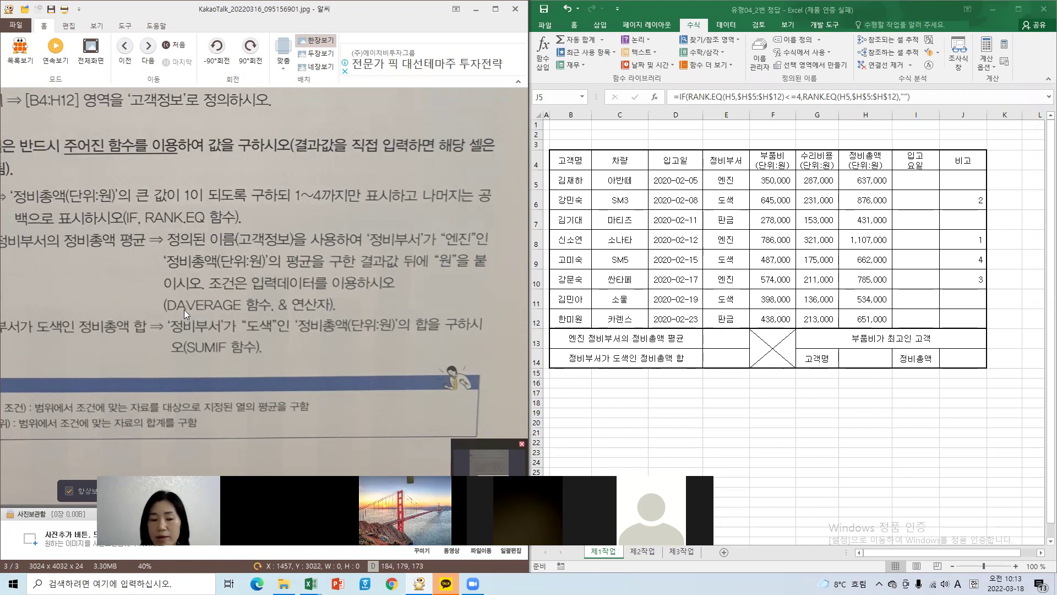
{"action": "left_click_drag", "start_coordinate": [206, 260], "coordinate": [252, 257]}
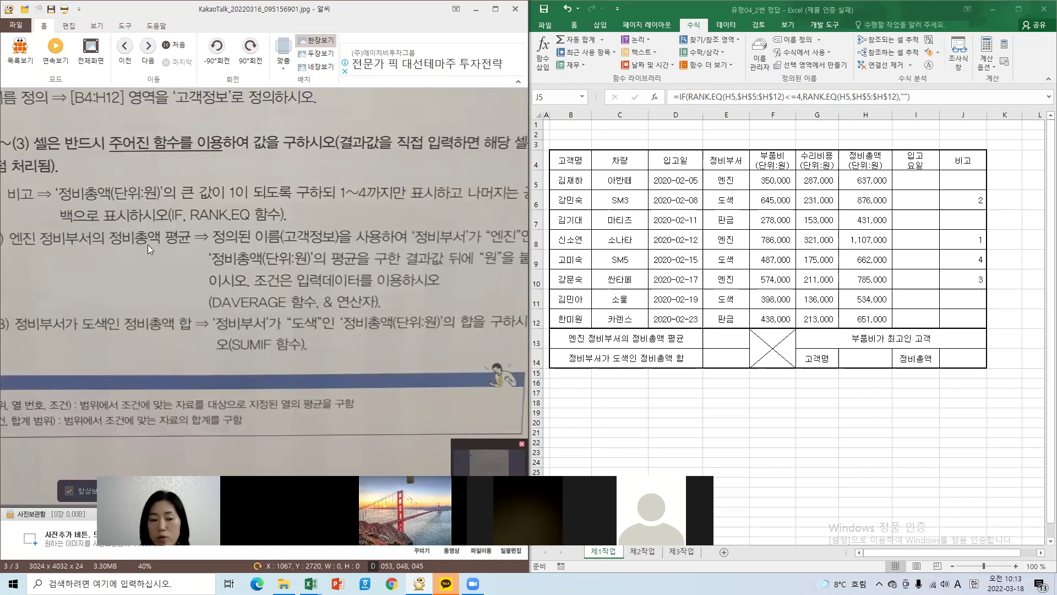
{"action": "left_click_drag", "start_coordinate": [236, 259], "coordinate": [179, 258]}
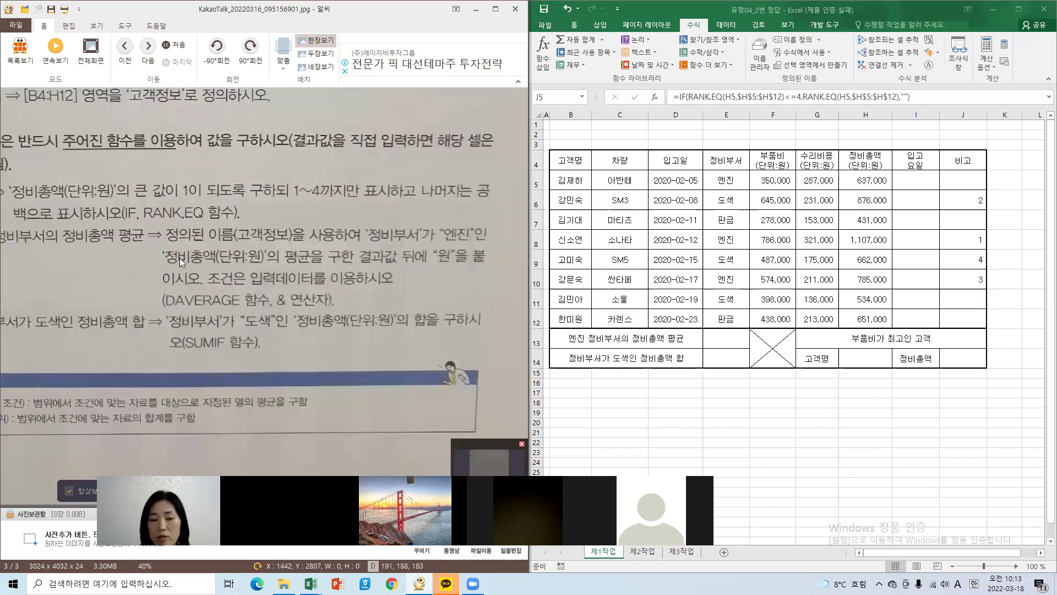
Start a DAVERAGE formula in E13 for the 엔진 정비부서 average and open its function arguments.
{"action": "left_click_drag", "start_coordinate": [247, 241], "coordinate": [304, 249]}
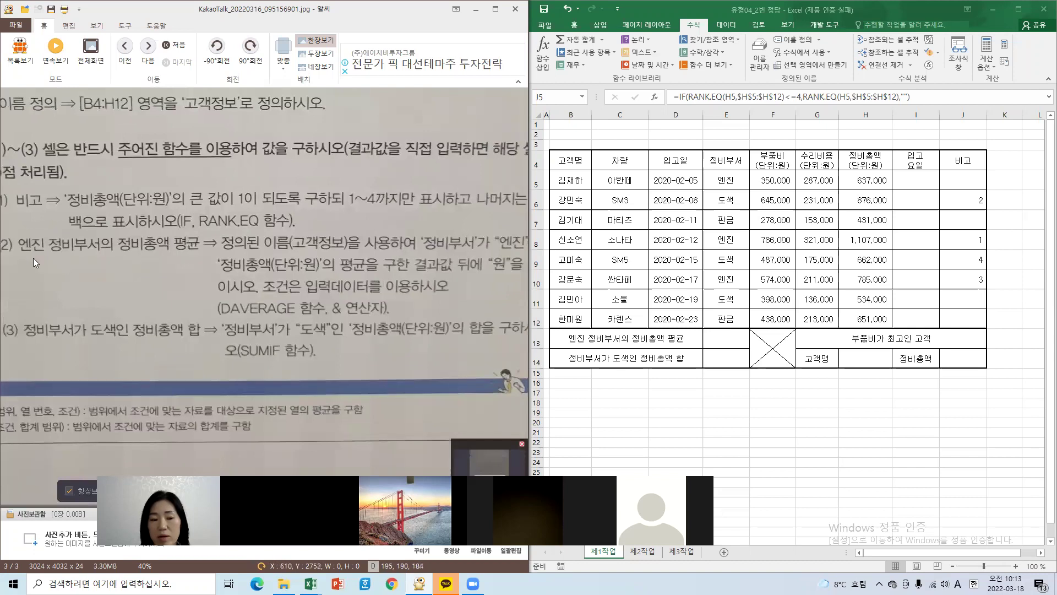
{"action": "left_click_drag", "start_coordinate": [283, 268], "coordinate": [249, 288]}
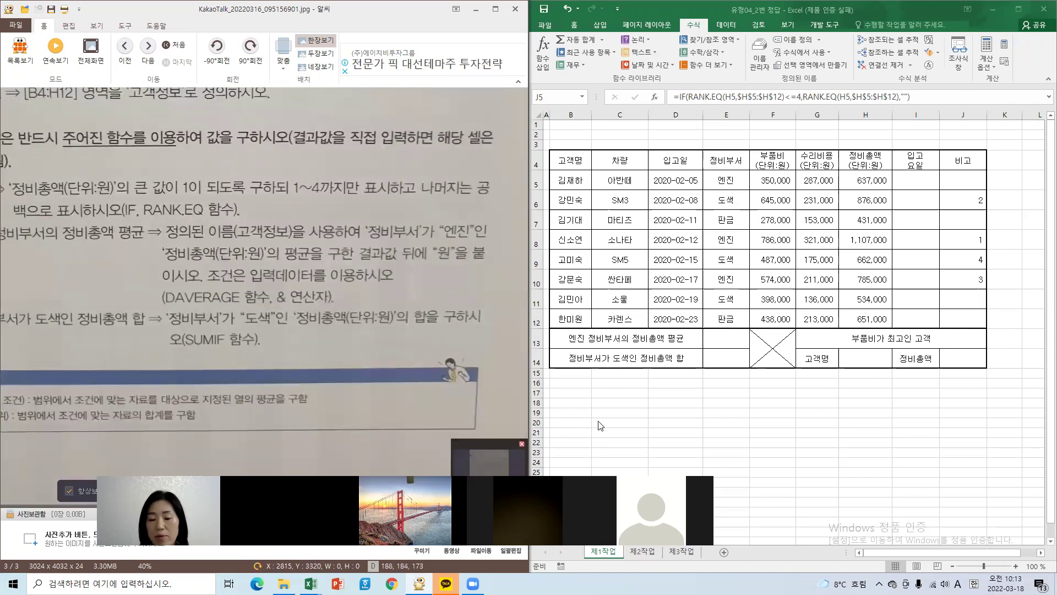
{"action": "left_click", "coordinate": [722, 339]}
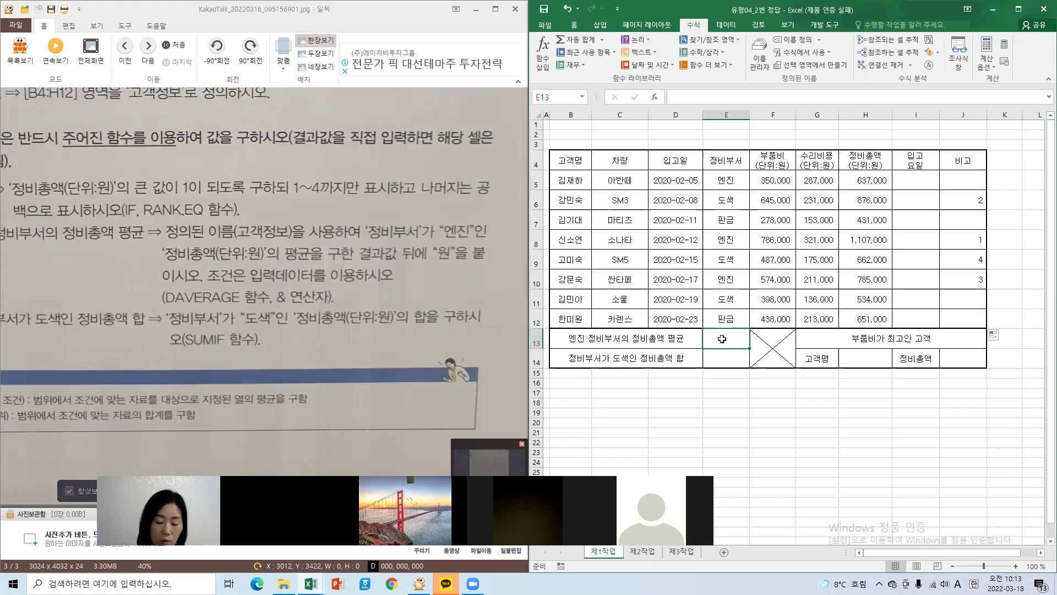
{"action": "type", "text": "="}
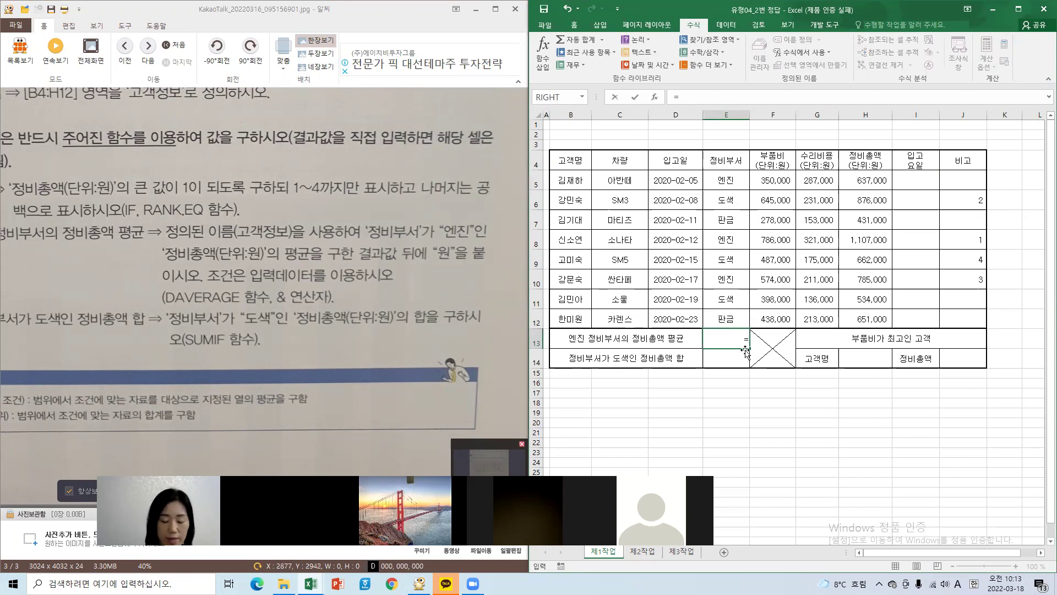
{"action": "type", "text": "d"}
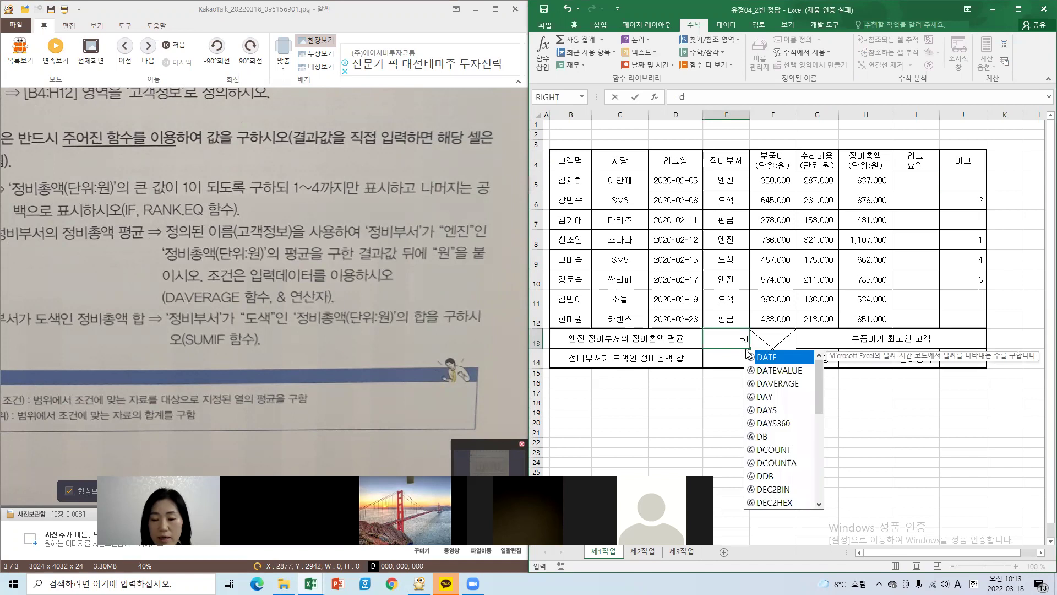
{"action": "type", "text": "ave"}
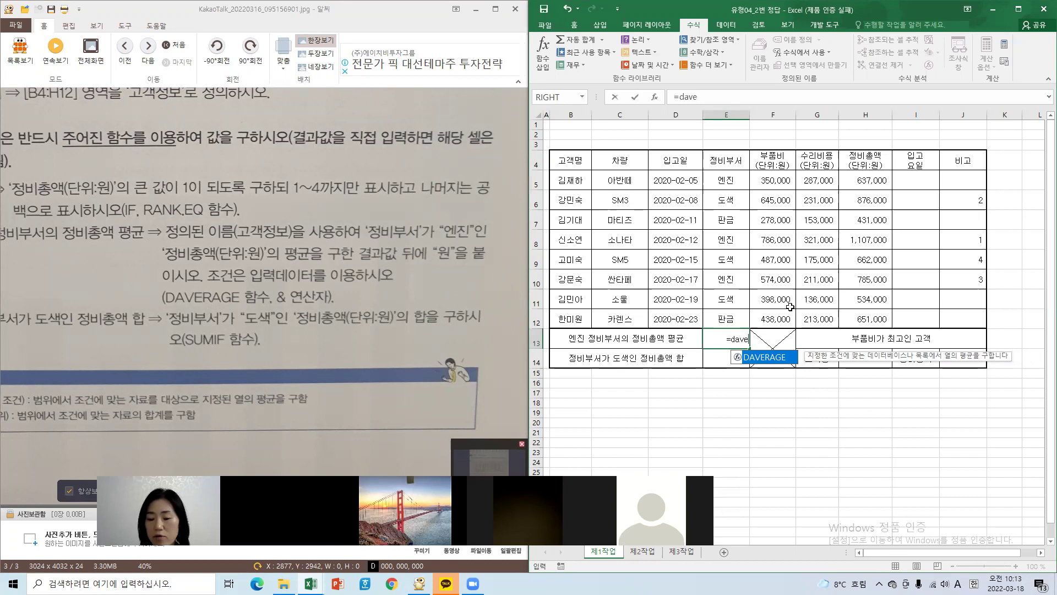
{"action": "double_click", "coordinate": [765, 357]}
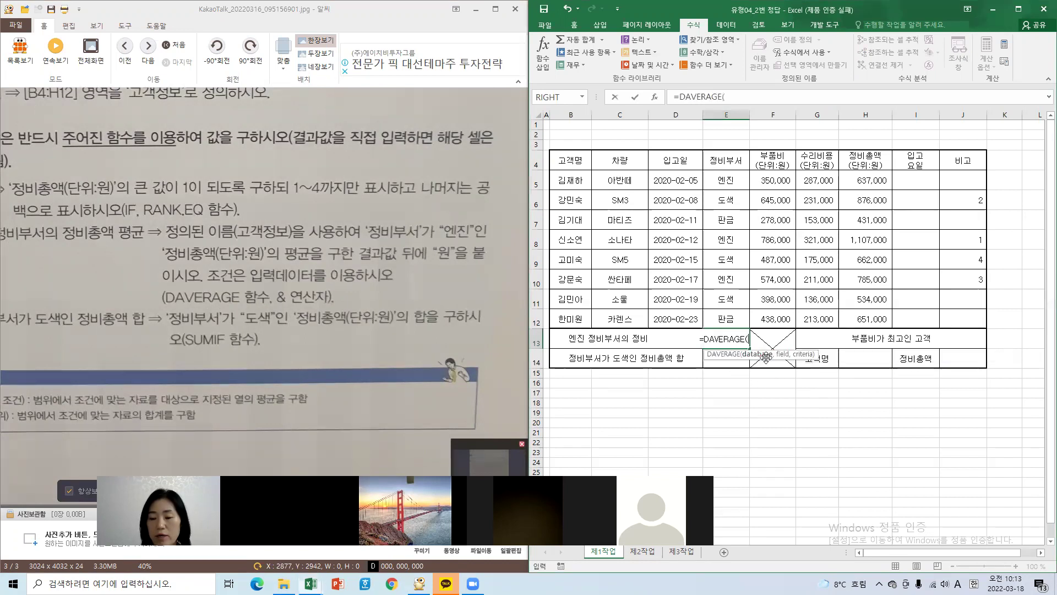
{"action": "left_click", "coordinate": [657, 99]}
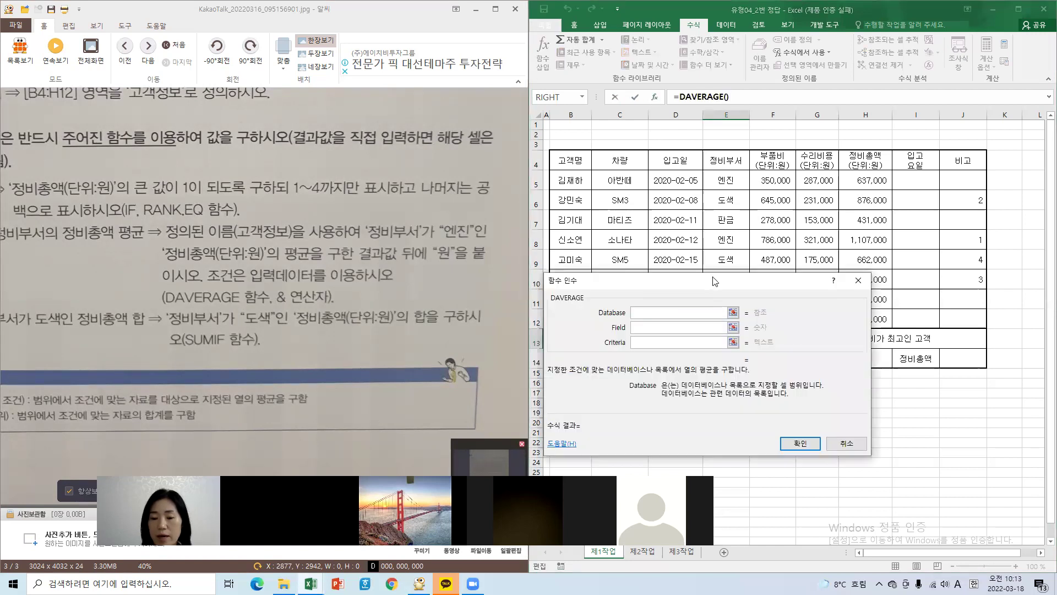
Set the DAVERAGE Database argument to the table range B4:H12, defined as 고객정보.
{"action": "left_click_drag", "start_coordinate": [714, 281], "coordinate": [831, 275]}
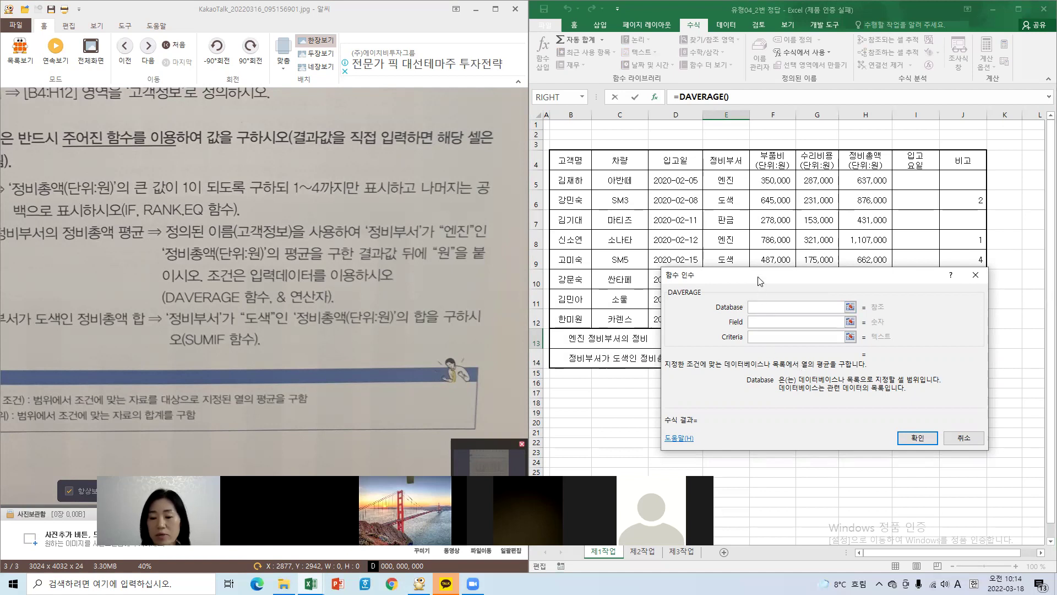
{"action": "left_click_drag", "start_coordinate": [760, 281], "coordinate": [736, 388]}
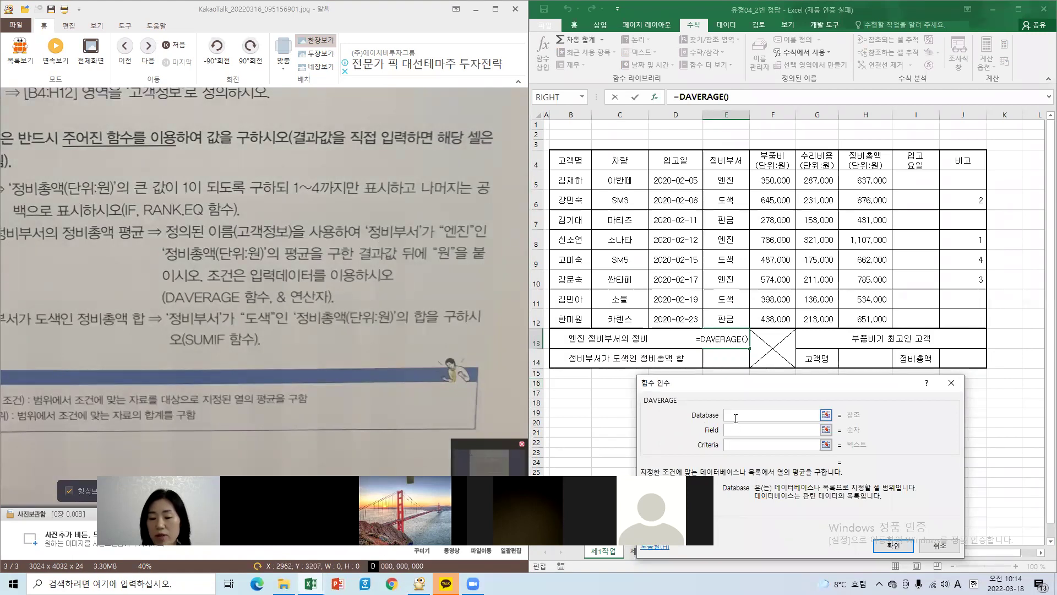
{"action": "left_click_drag", "start_coordinate": [570, 160], "coordinate": [868, 309]}
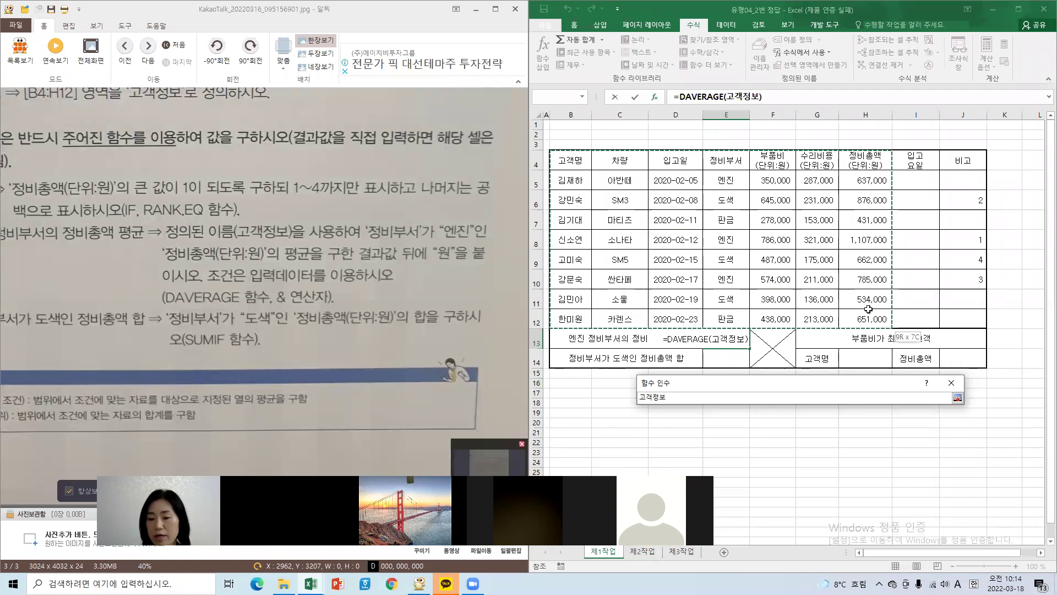
{"action": "left_click_drag", "start_coordinate": [868, 309], "coordinate": [868, 309]}
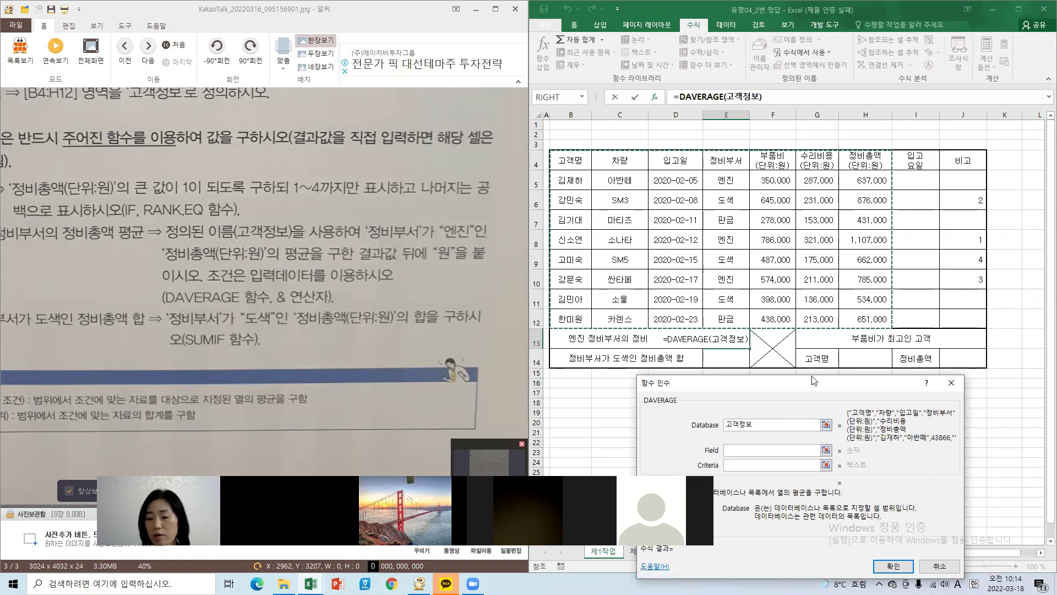
Set the DAVERAGE Field argument to the 정비총액 header cell H4.
{"action": "left_click_drag", "start_coordinate": [819, 389], "coordinate": [779, 266]}
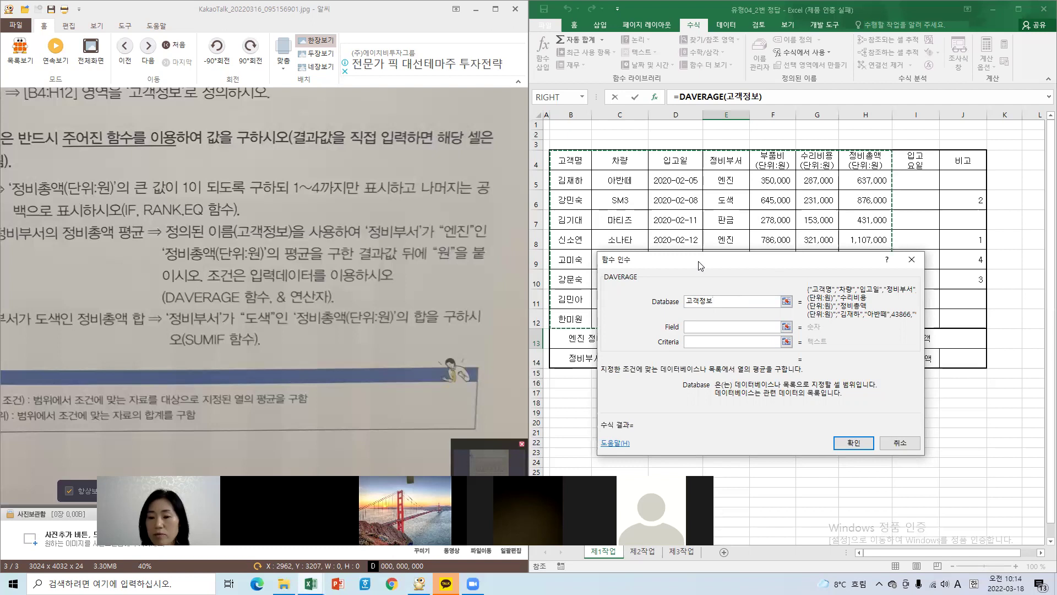
{"action": "left_click_drag", "start_coordinate": [700, 265], "coordinate": [764, 68]}
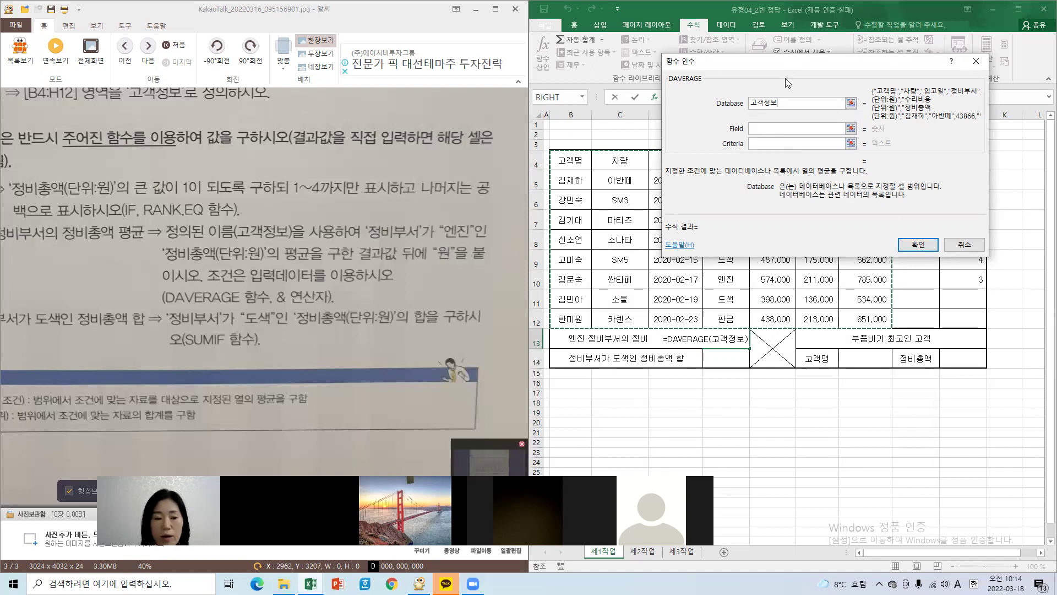
{"action": "left_click_drag", "start_coordinate": [787, 82], "coordinate": [698, 363]}
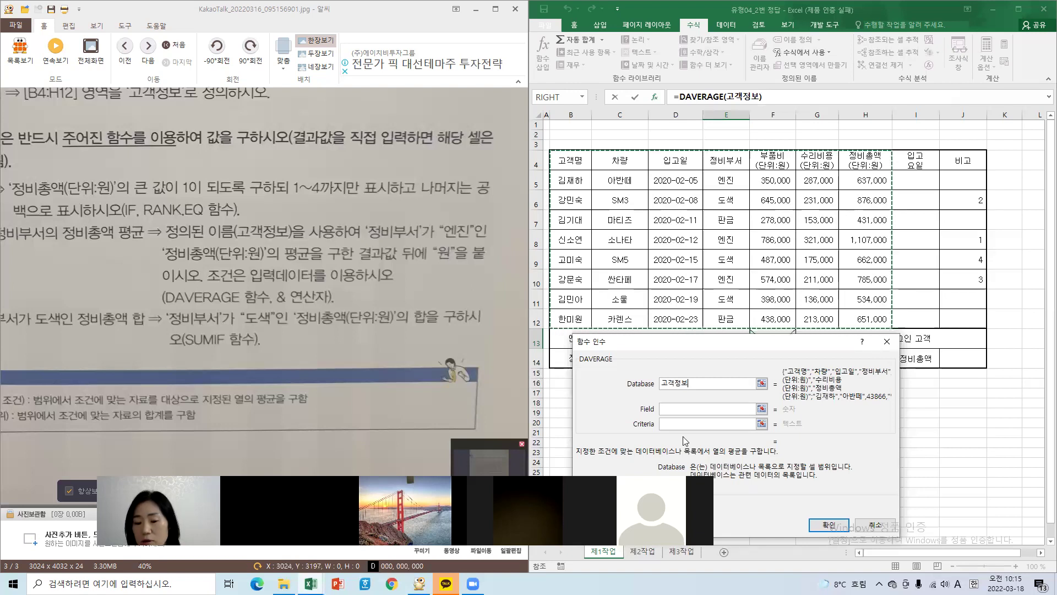
{"action": "left_click", "coordinate": [683, 409]}
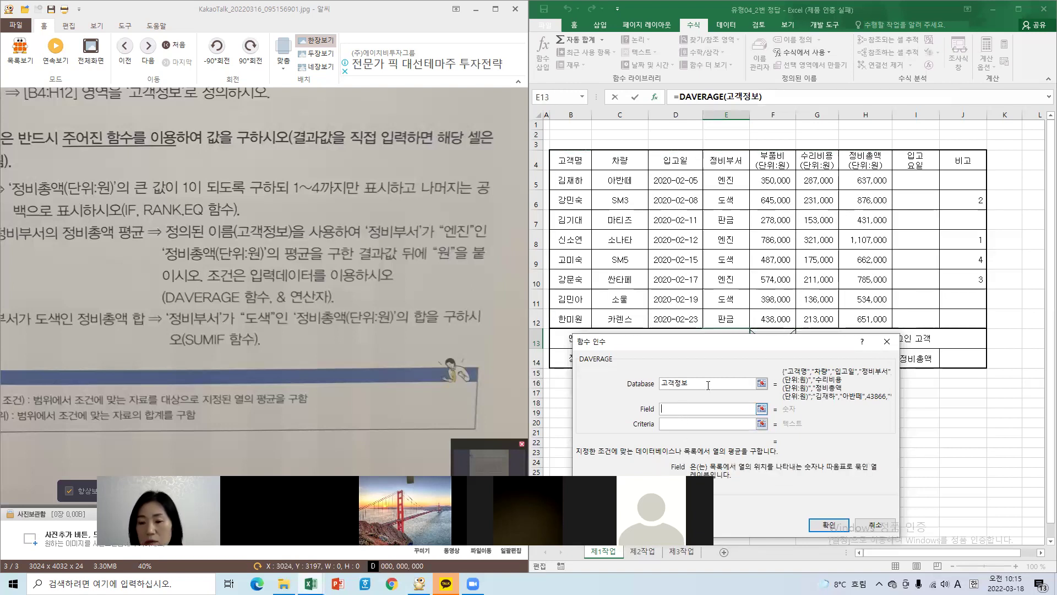
{"action": "left_click", "coordinate": [871, 159]}
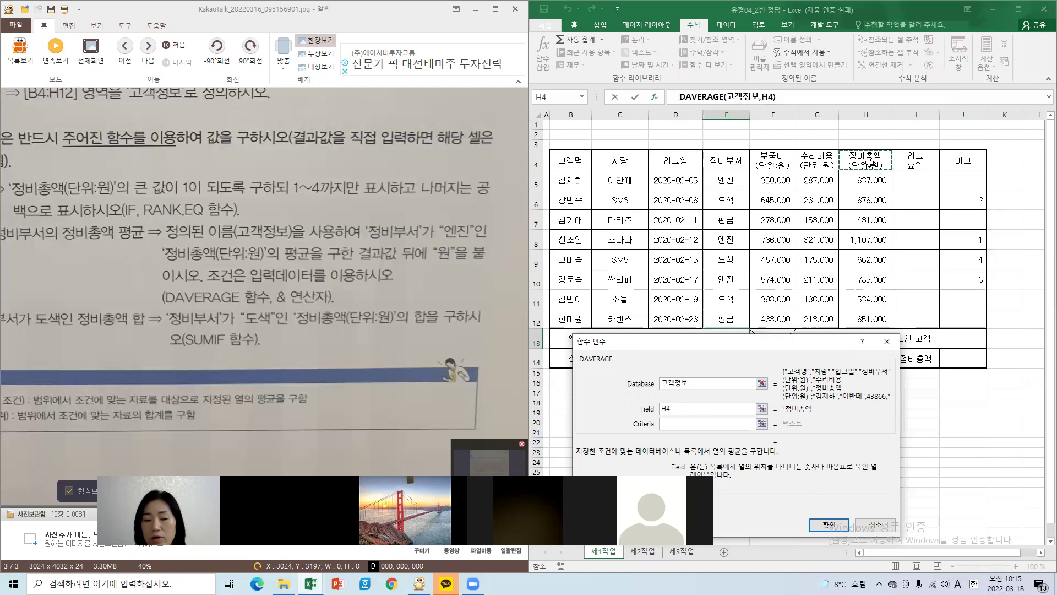
Set the DAVERAGE Criteria argument to E4:E5, the 정비부서 header with 엔진, and apply the formula in E13.
{"action": "left_click_drag", "start_coordinate": [177, 252], "coordinate": [296, 236]}
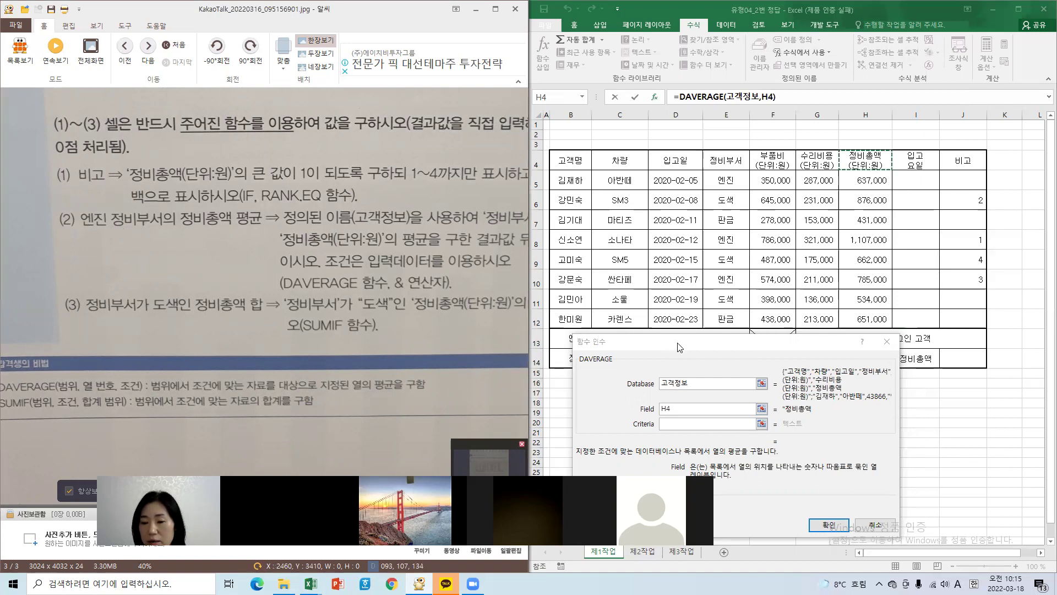
{"action": "left_click_drag", "start_coordinate": [676, 342], "coordinate": [713, 248]}
{"action": "left_click", "coordinate": [714, 332]}
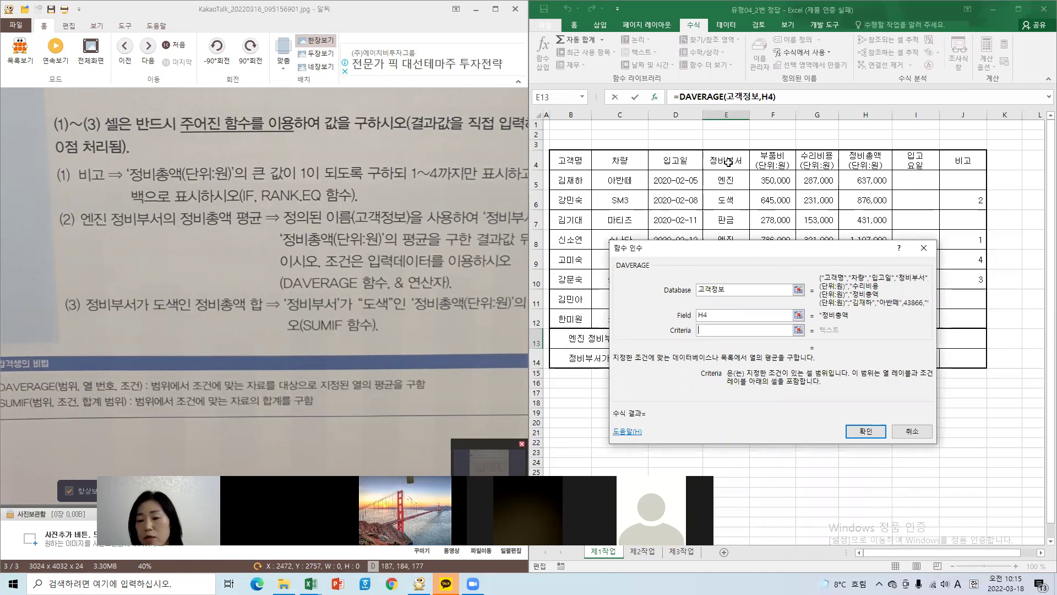
{"action": "left_click_drag", "start_coordinate": [716, 164], "coordinate": [740, 192]}
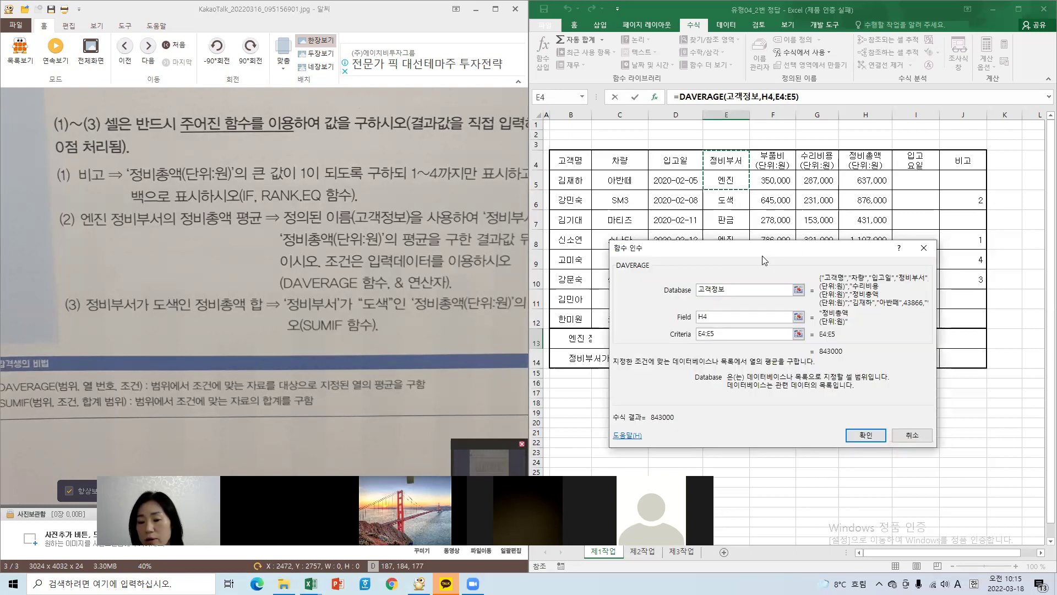
{"action": "left_click_drag", "start_coordinate": [757, 268], "coordinate": [714, 306]}
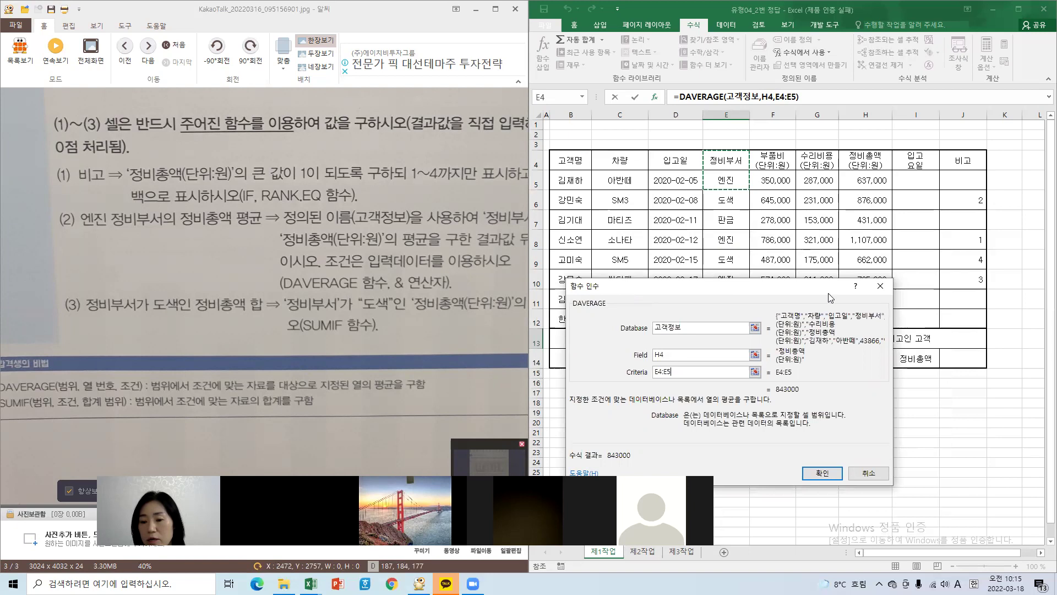
{"action": "left_click_drag", "start_coordinate": [832, 291], "coordinate": [580, 264]}
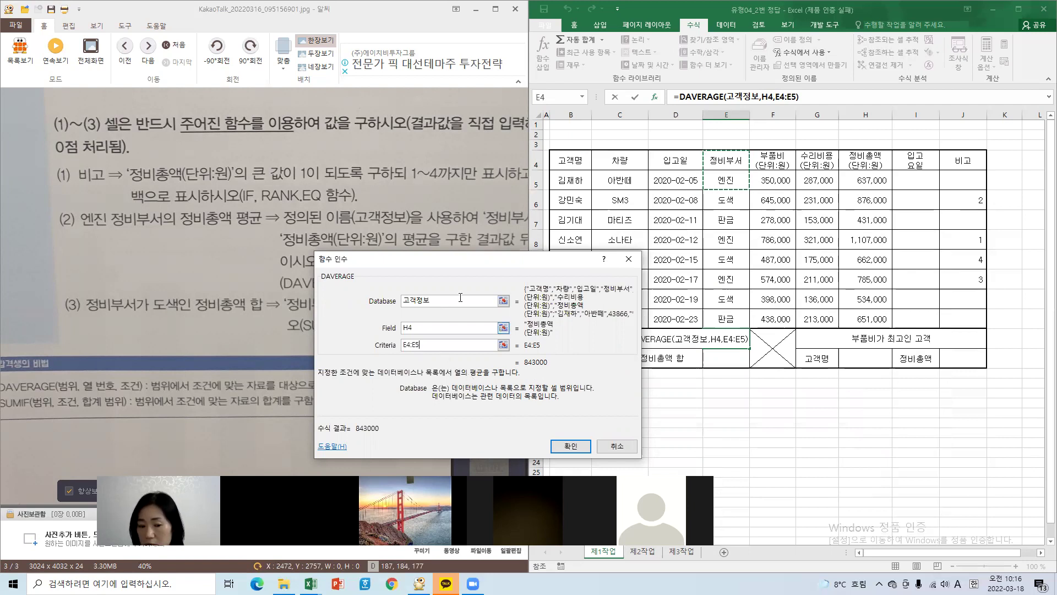
{"action": "left_click_drag", "start_coordinate": [484, 259], "coordinate": [441, 151]}
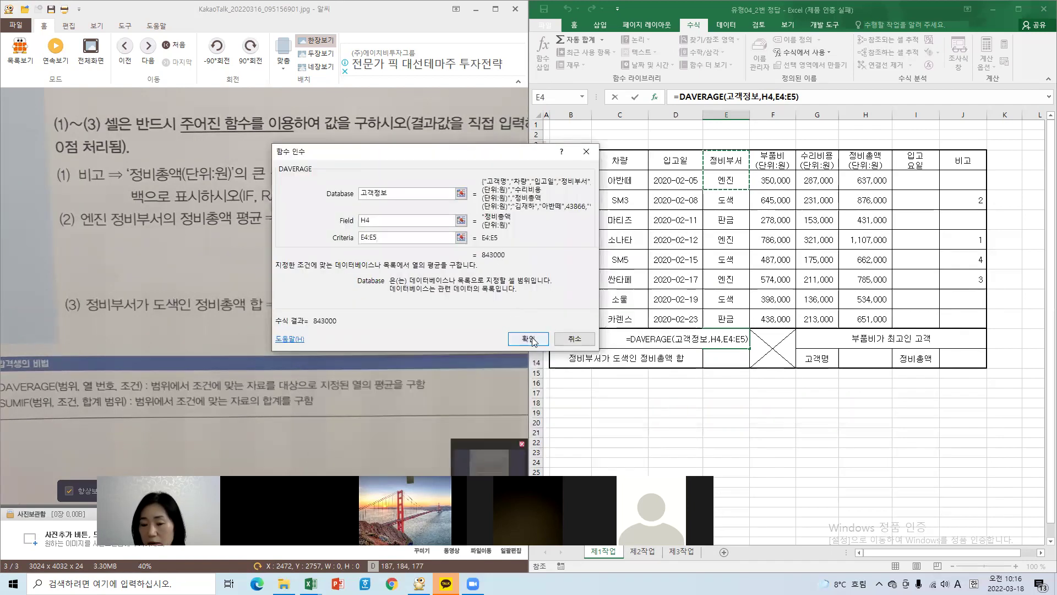
{"action": "left_click", "coordinate": [527, 335]}
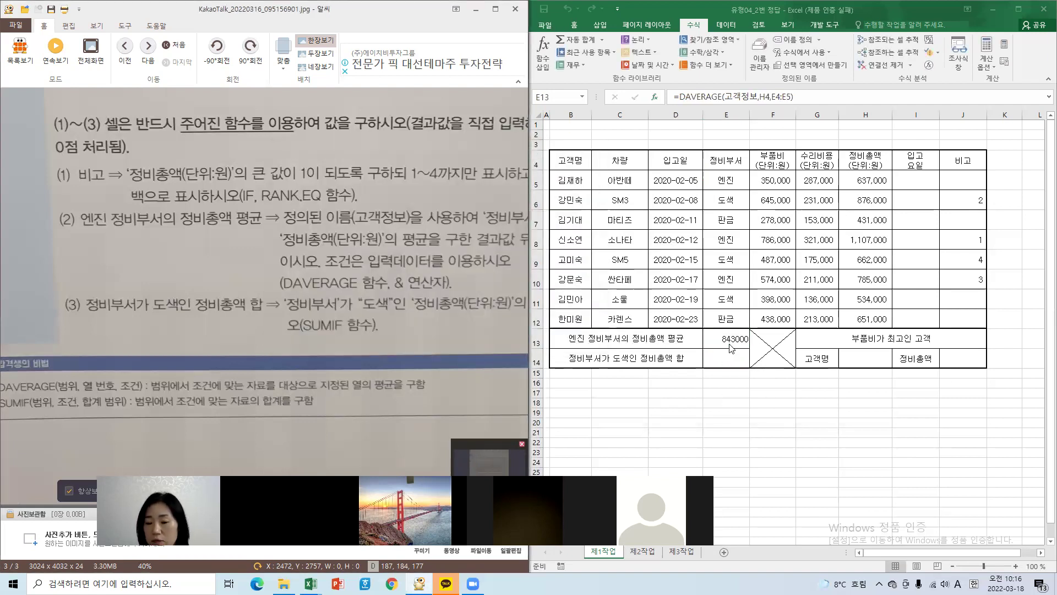
Append &"원" to the DAVERAGE formula in E13, as exercise item (2) asks.
{"action": "left_click_drag", "start_coordinate": [364, 247], "coordinate": [238, 246]}
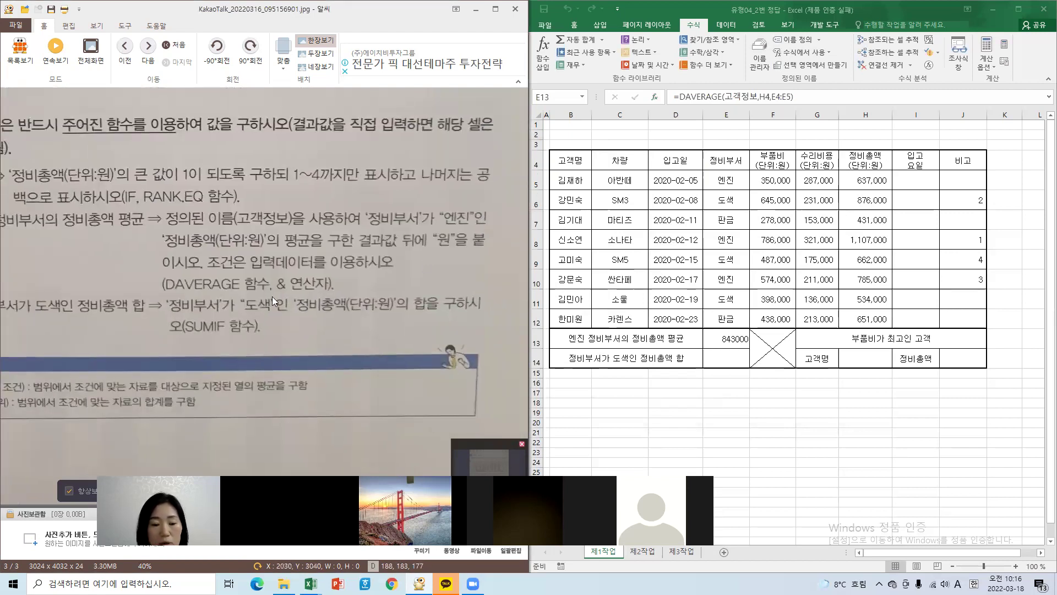
{"action": "left_click", "coordinate": [806, 97]}
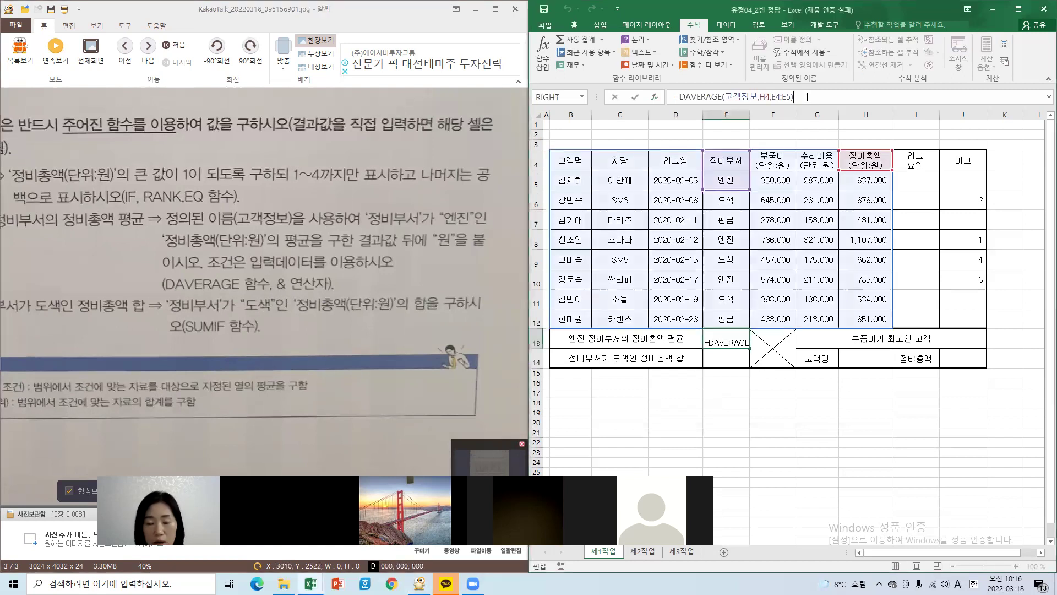
{"action": "type", "text": "&"}
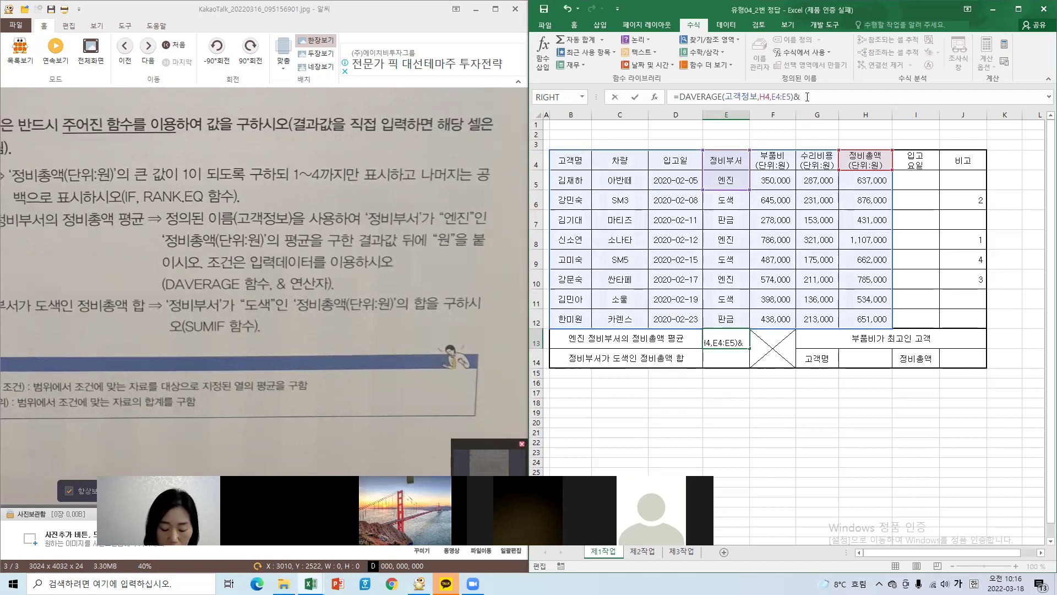
{"action": "type", "text": "\"원"}
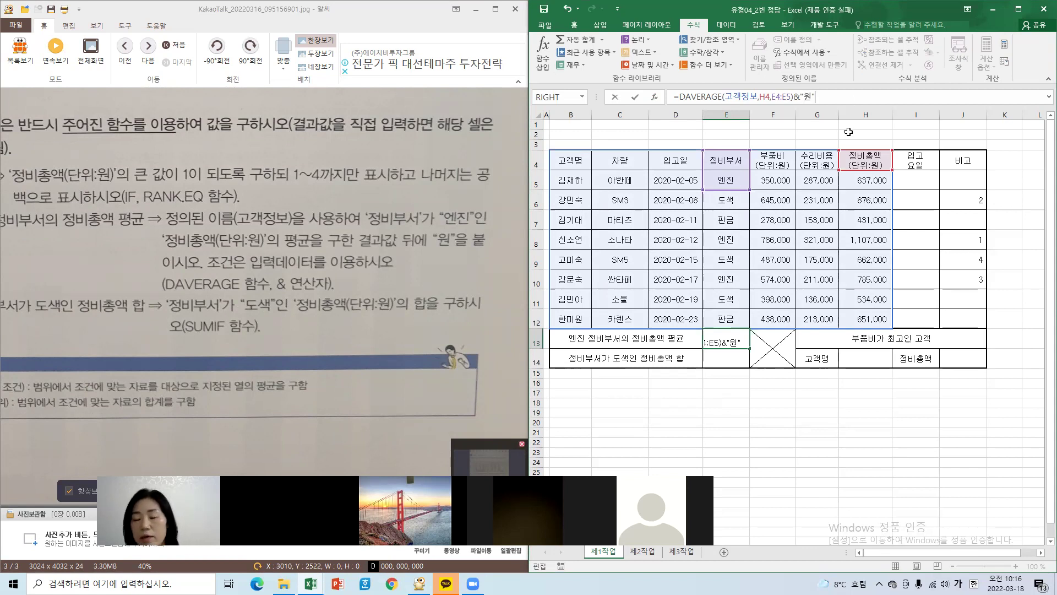
{"action": "key", "text": "Return"}
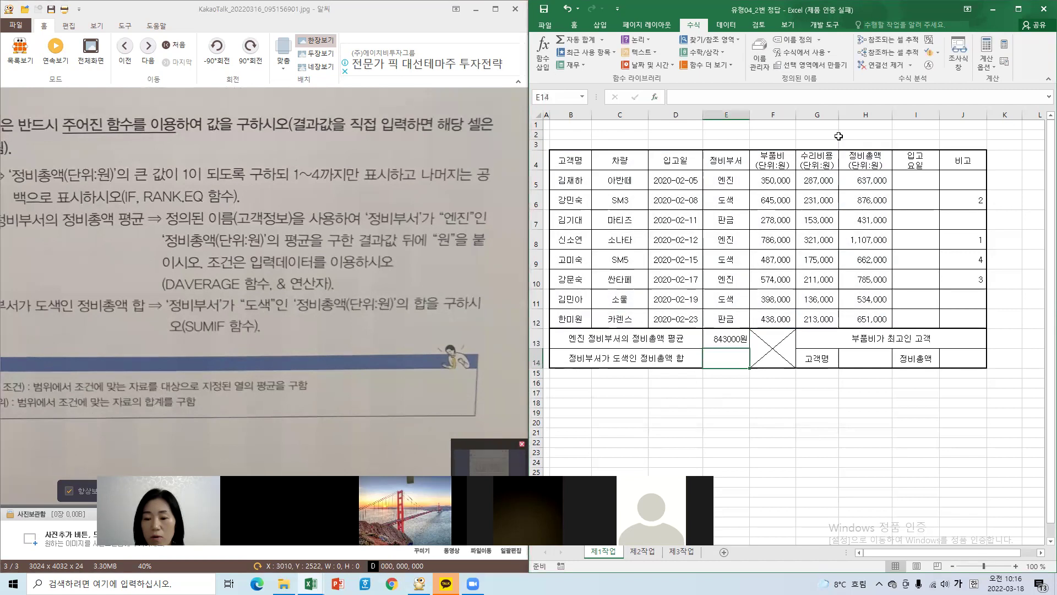
Apply the comma style number format to the average in E13.
{"action": "left_click", "coordinate": [728, 342]}
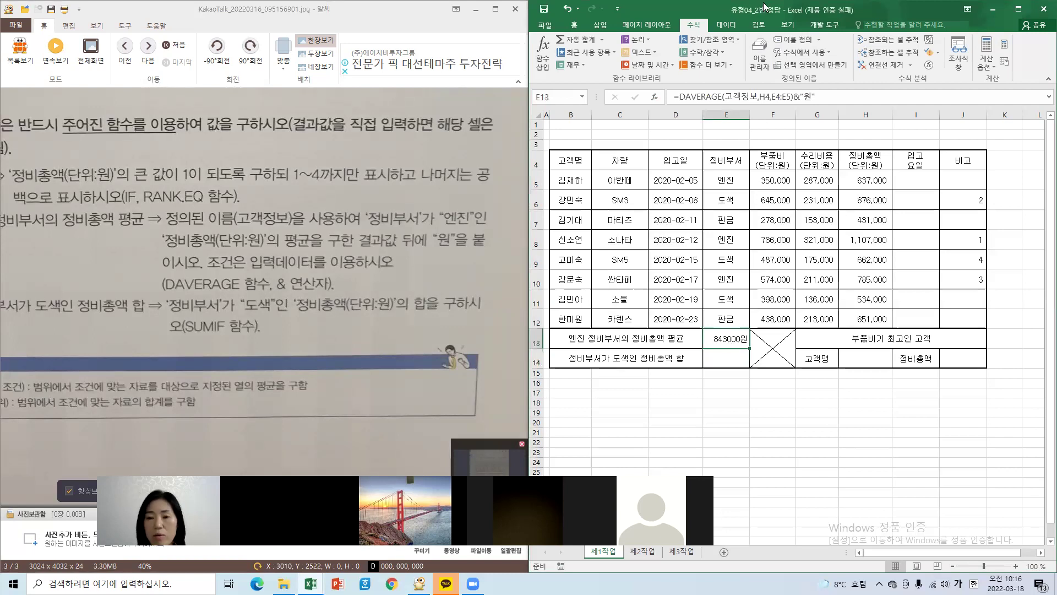
{"action": "left_click", "coordinate": [574, 25]}
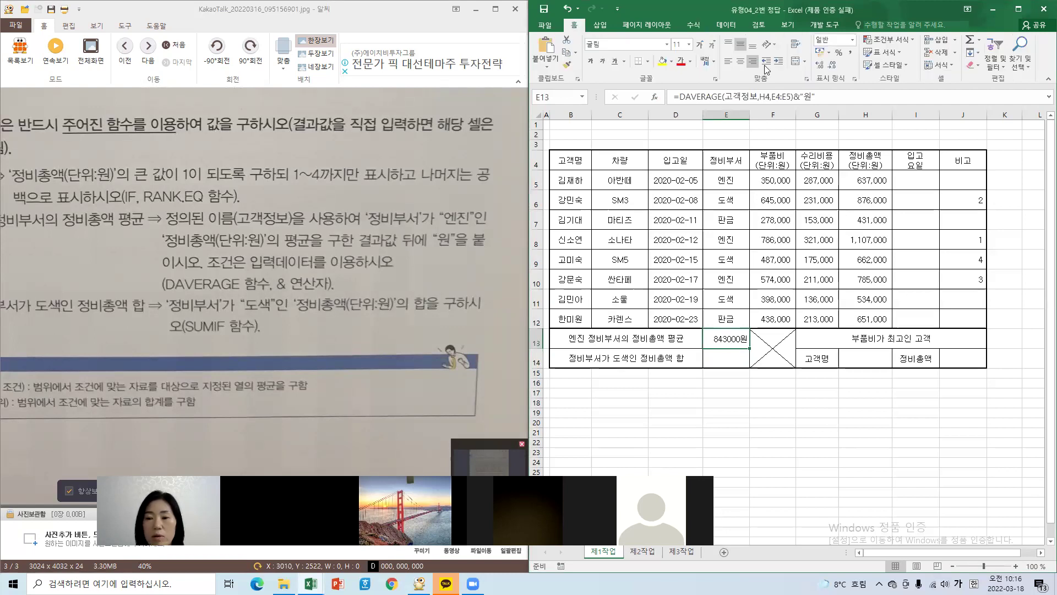
{"action": "left_click", "coordinate": [852, 57]}
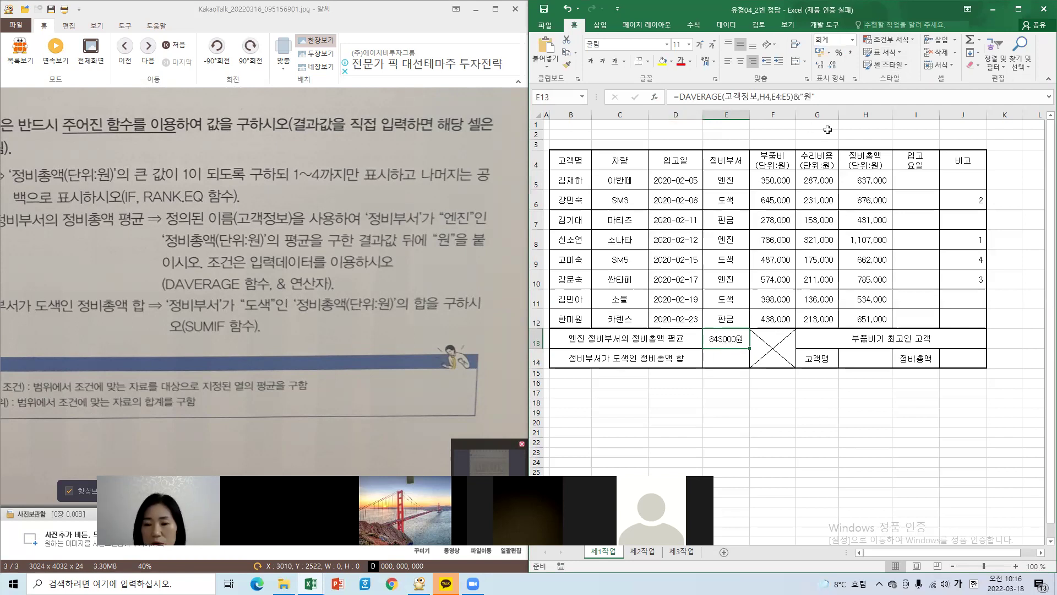
Remove the &"원" suffix from the formula in E13, leaving =DAVERAGE(고객정보,H4,E4:E5), and reselect the cell.
{"action": "left_click", "coordinate": [828, 97]}
{"action": "key", "text": "BackSpace"}
{"action": "key", "text": "BackSpace"}
{"action": "key", "text": "BackSpace"}
{"action": "key", "text": "BackSpace"}
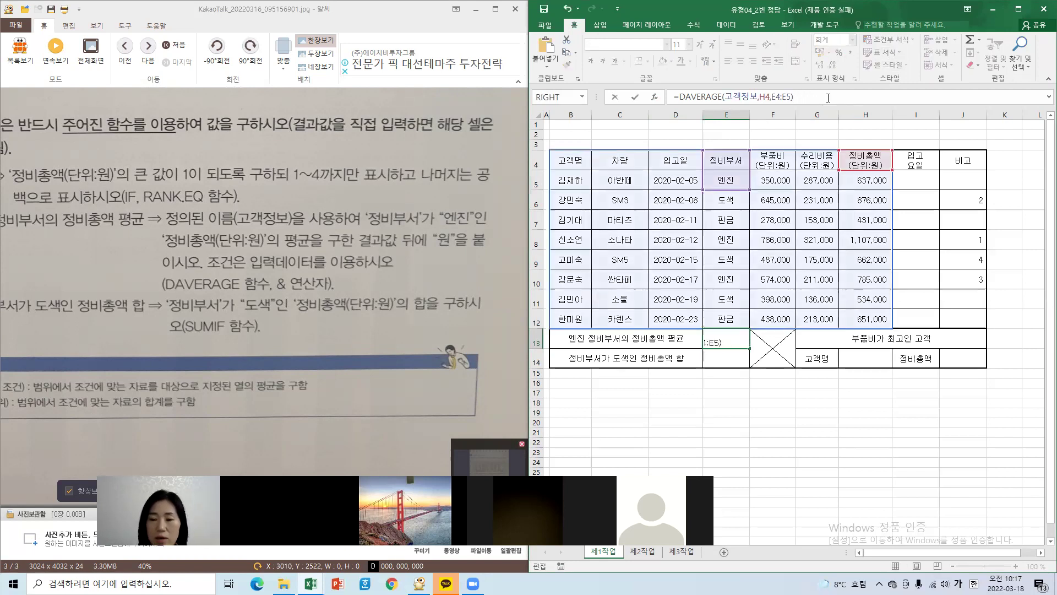
{"action": "key", "text": "Return"}
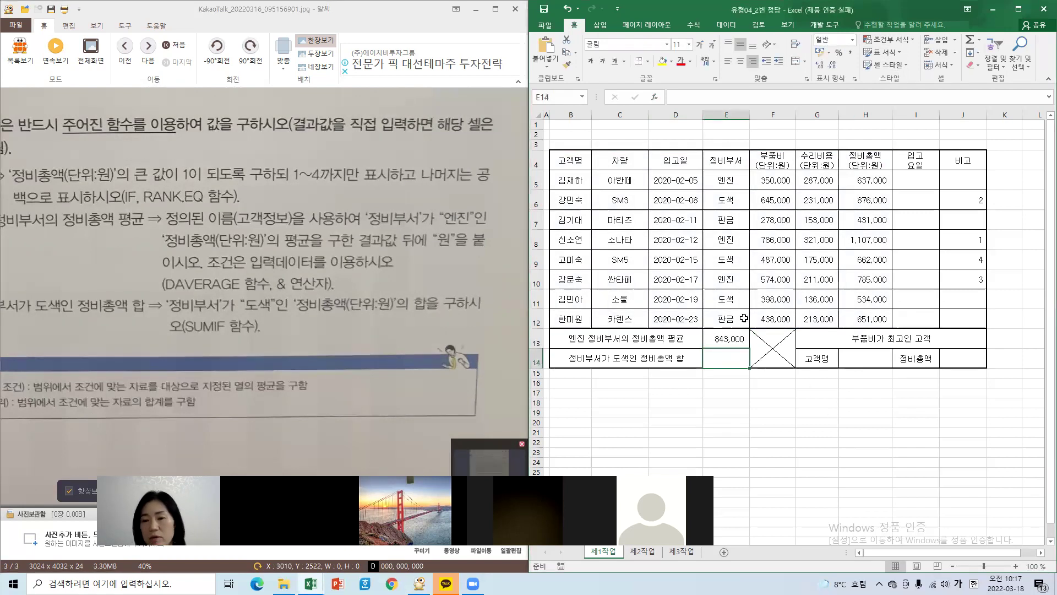
{"action": "left_click", "coordinate": [728, 339]}
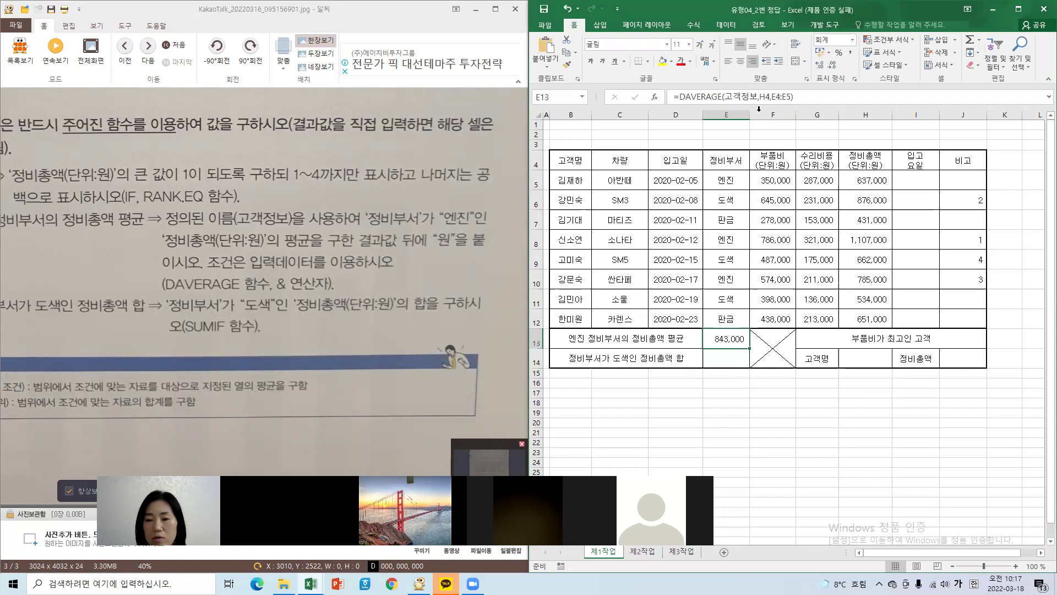
Append &"원" to the end of the DAVERAGE formula in E13, confirm it and reselect the cell.
{"action": "left_click", "coordinate": [805, 97]}
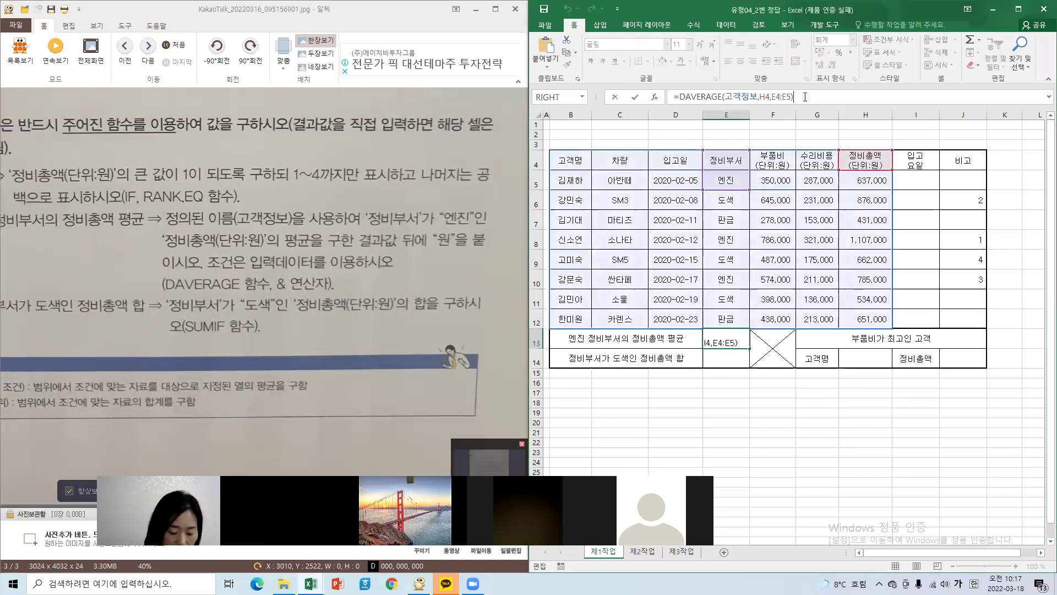
{"action": "type", "text": "&"}
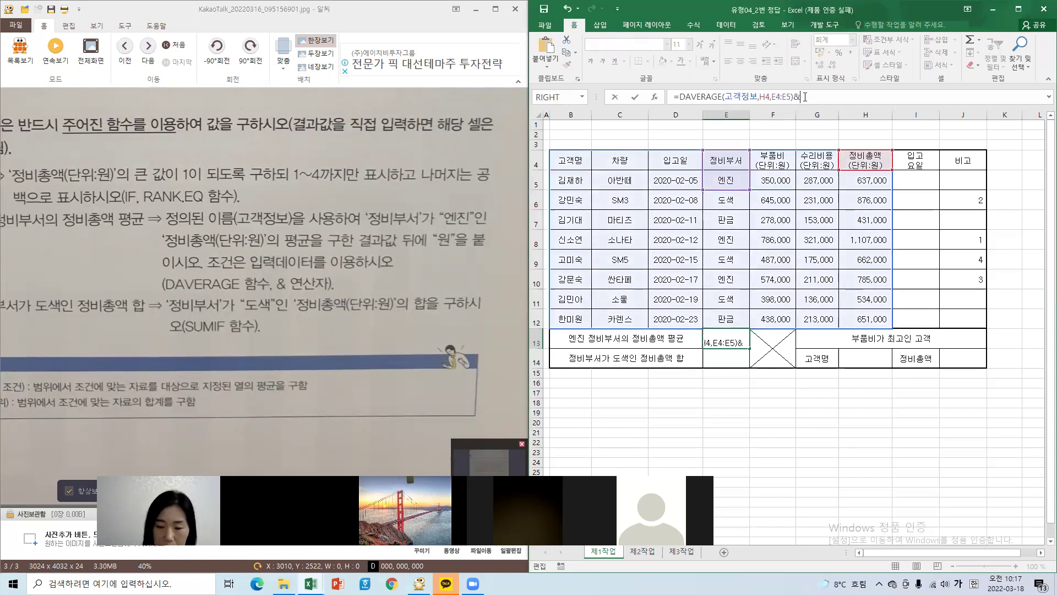
{"action": "type", "text": "\"dnj"}
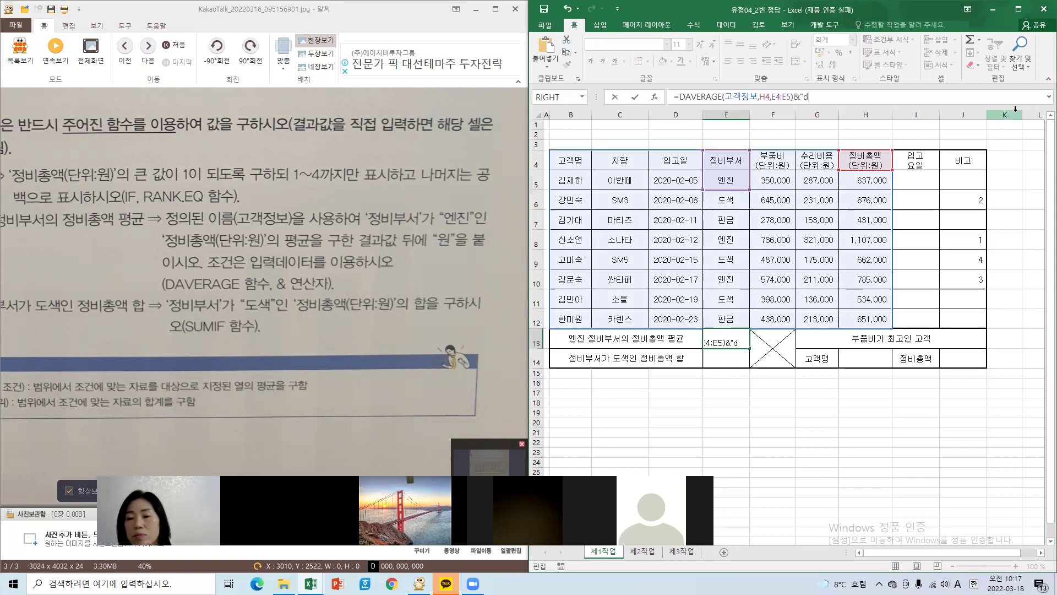
{"action": "type", "text": "dnj"}
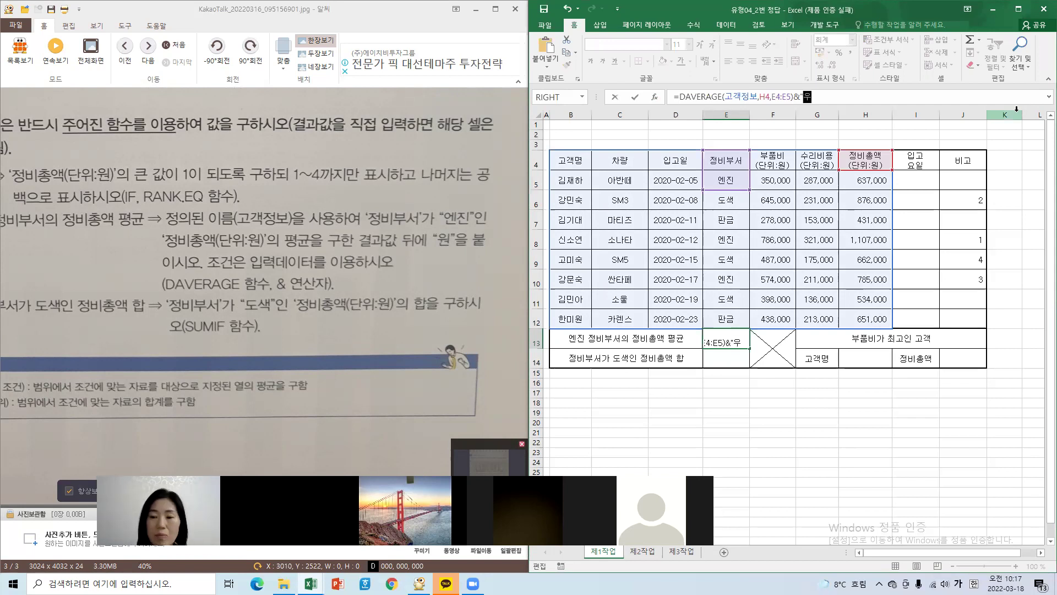
{"action": "type", "text": "\""}
{"action": "key", "text": "Return"}
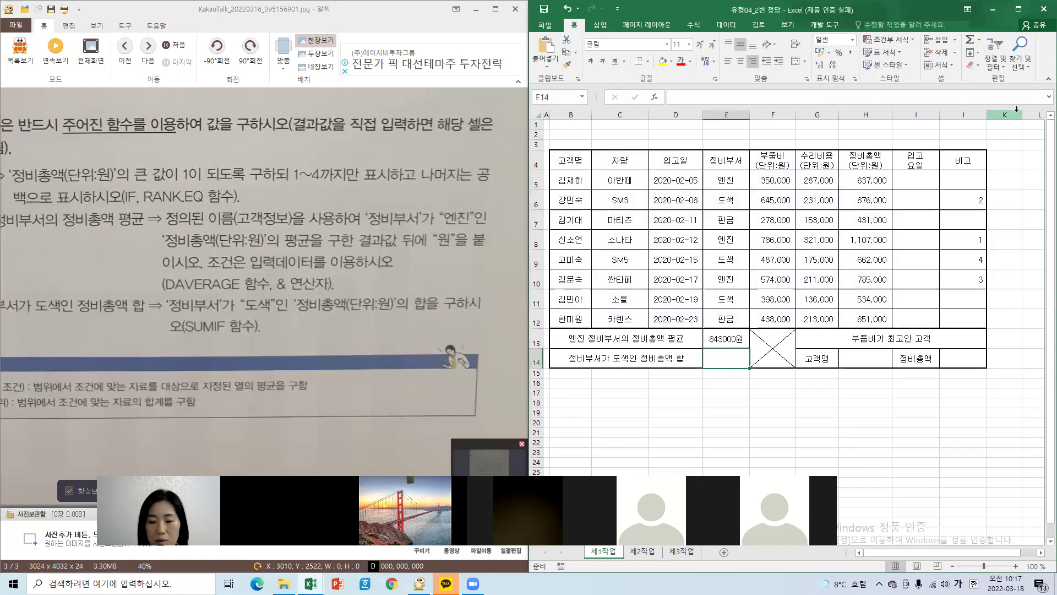
{"action": "left_click", "coordinate": [724, 345]}
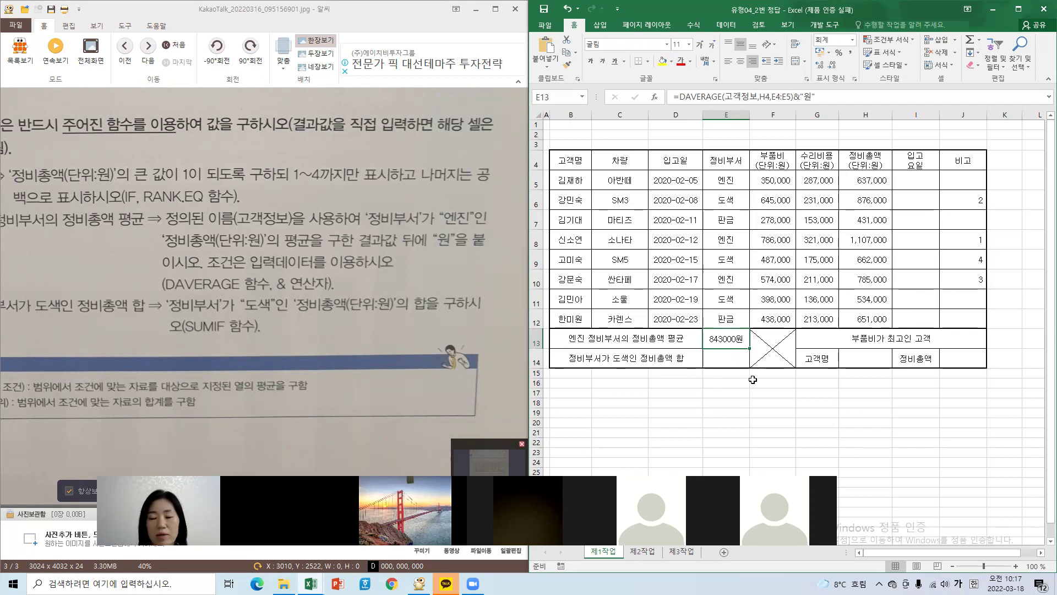
{"action": "left_click", "coordinate": [772, 422]}
{"action": "left_click", "coordinate": [723, 341]}
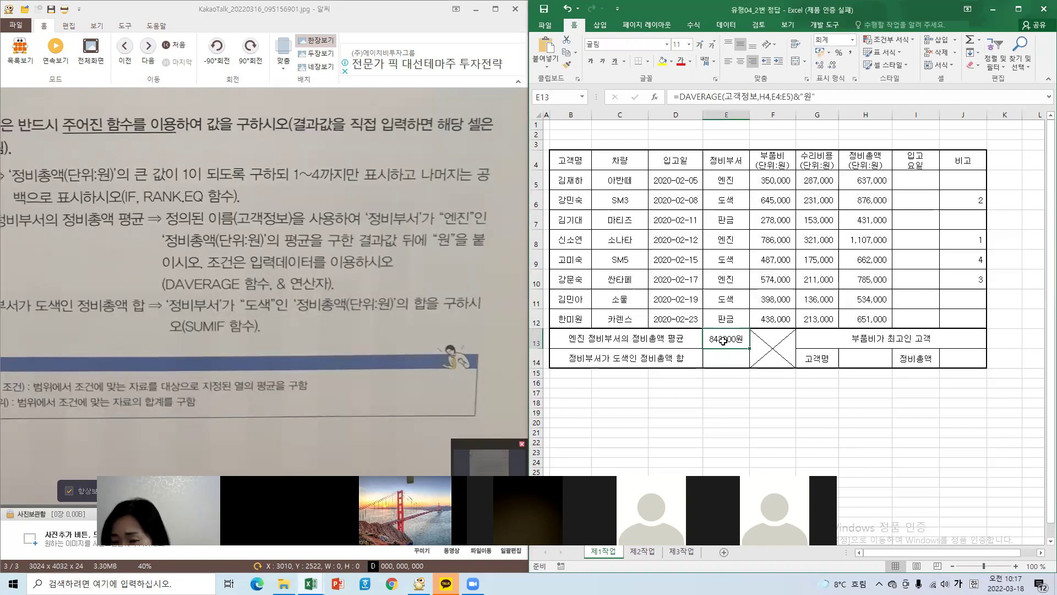
{"action": "left_click", "coordinate": [852, 40]}
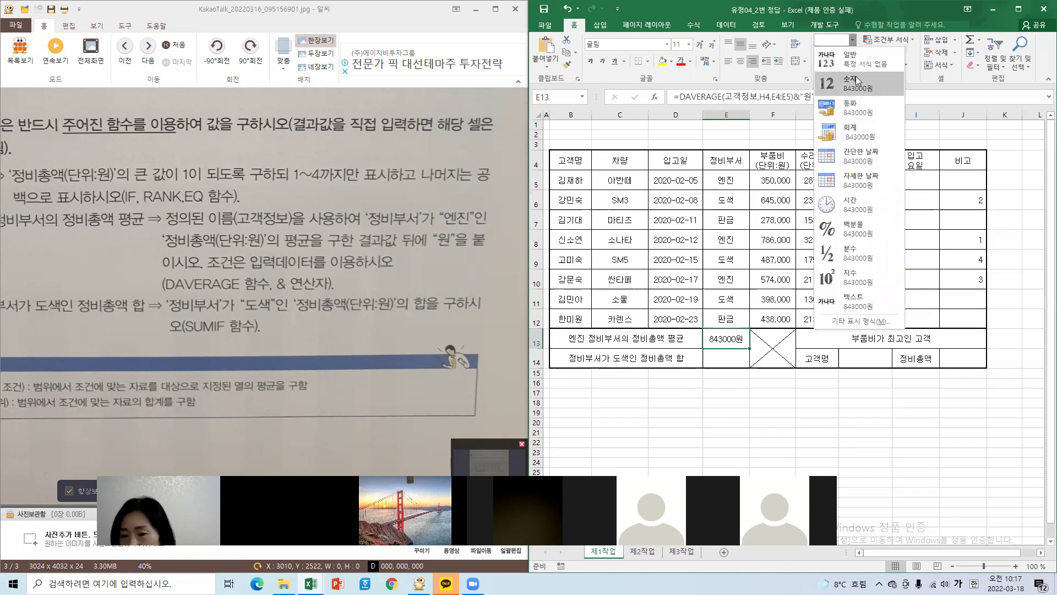
{"action": "left_click", "coordinate": [780, 397]}
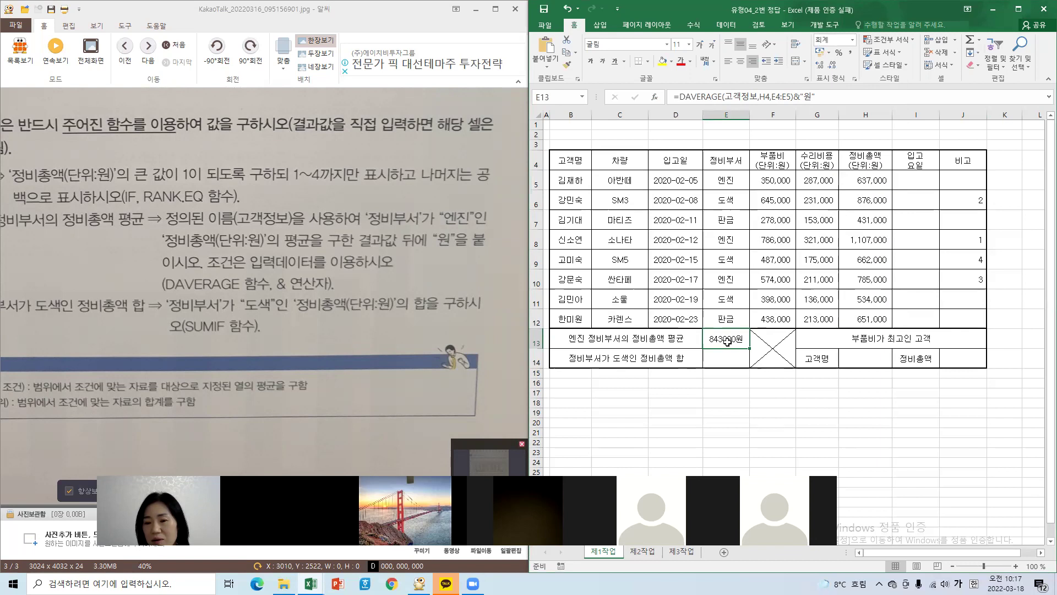
{"action": "key", "text": "F2"}
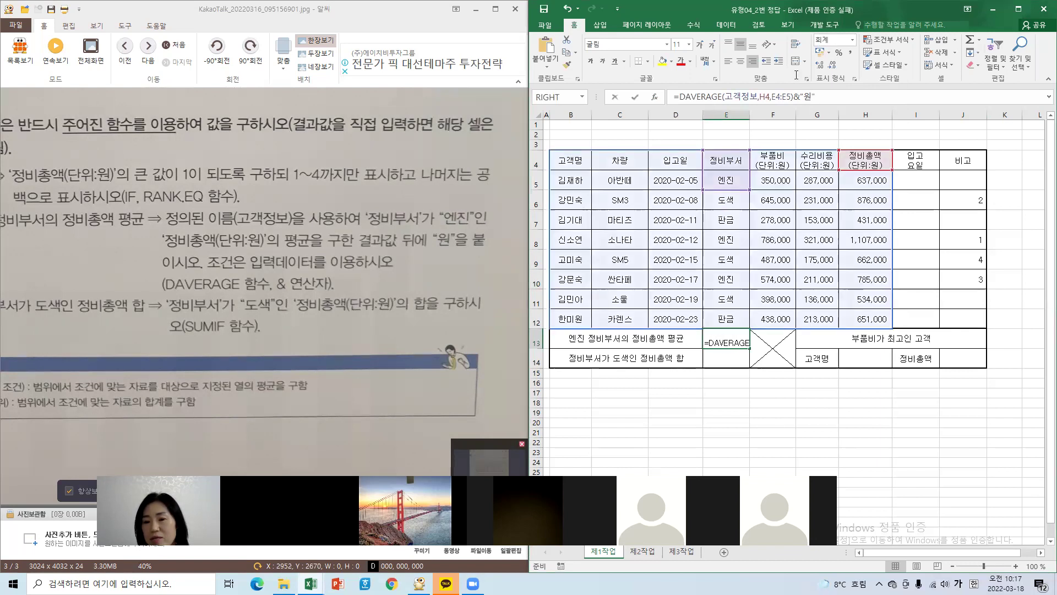
{"action": "left_click_drag", "start_coordinate": [796, 75], "coordinate": [844, 111]}
{"action": "left_click", "coordinate": [852, 392]}
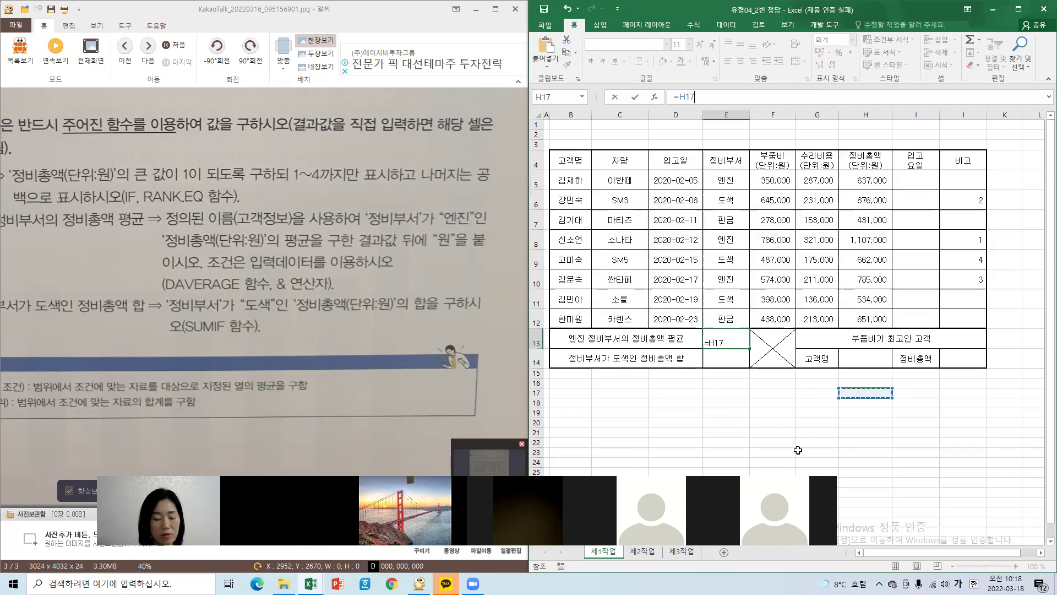
{"action": "key", "text": "Escape"}
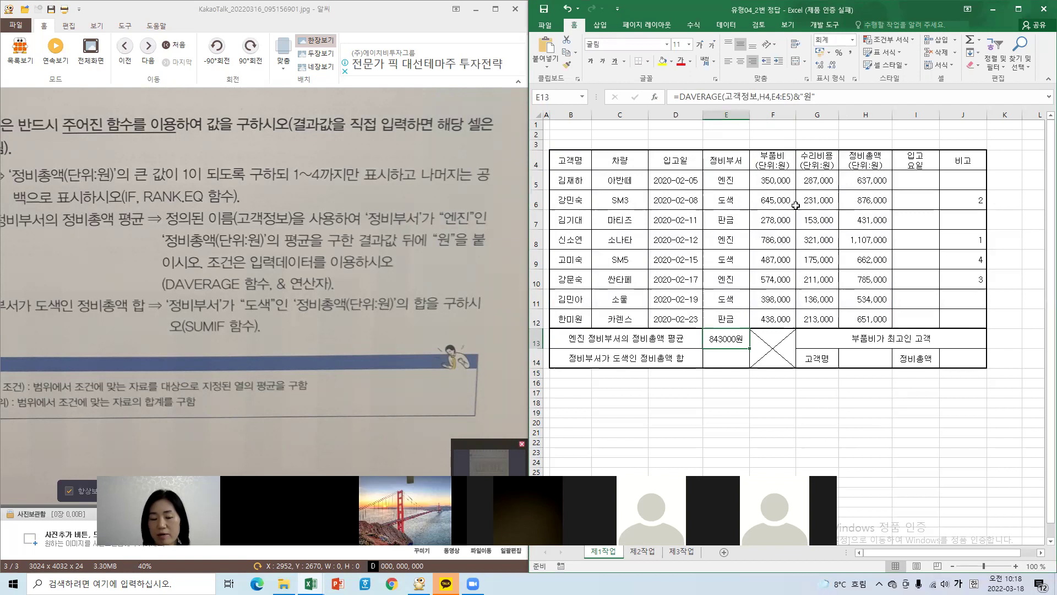
Read item (3) of the exercise photo on the 정비총액 sum for the 도색 정비부서 and the required SUMIF function.
{"action": "left_click", "coordinate": [760, 423]}
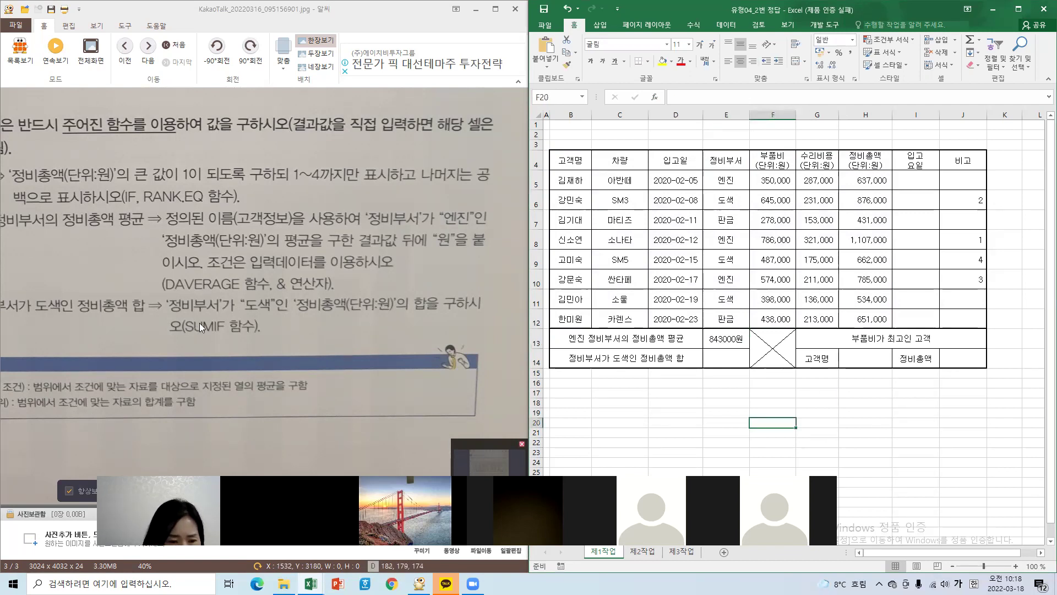
{"action": "left_click_drag", "start_coordinate": [281, 286], "coordinate": [287, 281]}
{"action": "left_click_drag", "start_coordinate": [403, 242], "coordinate": [344, 227]}
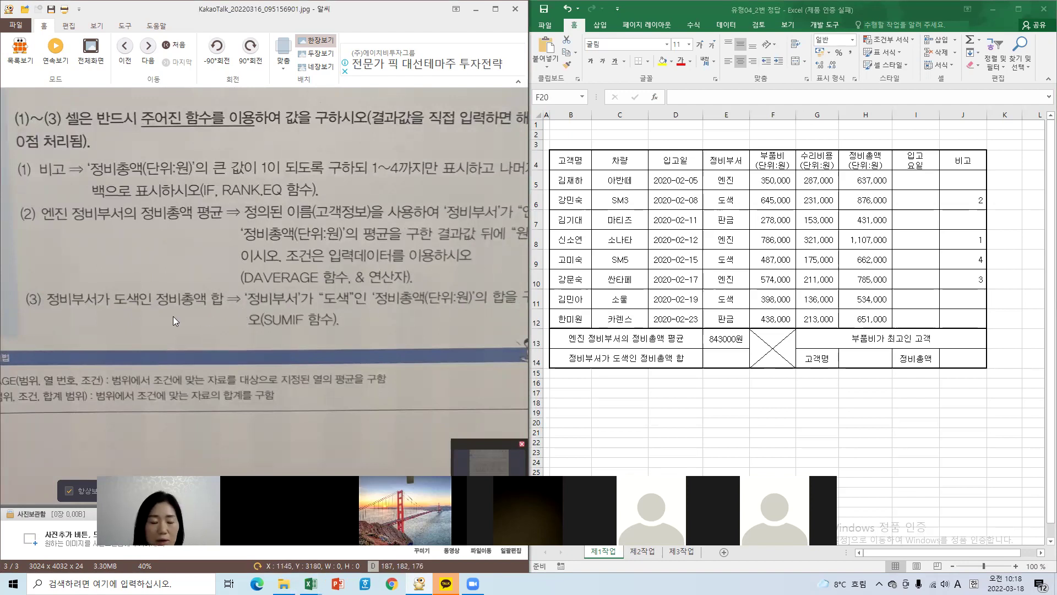
{"action": "left_click_drag", "start_coordinate": [262, 311], "coordinate": [222, 287]}
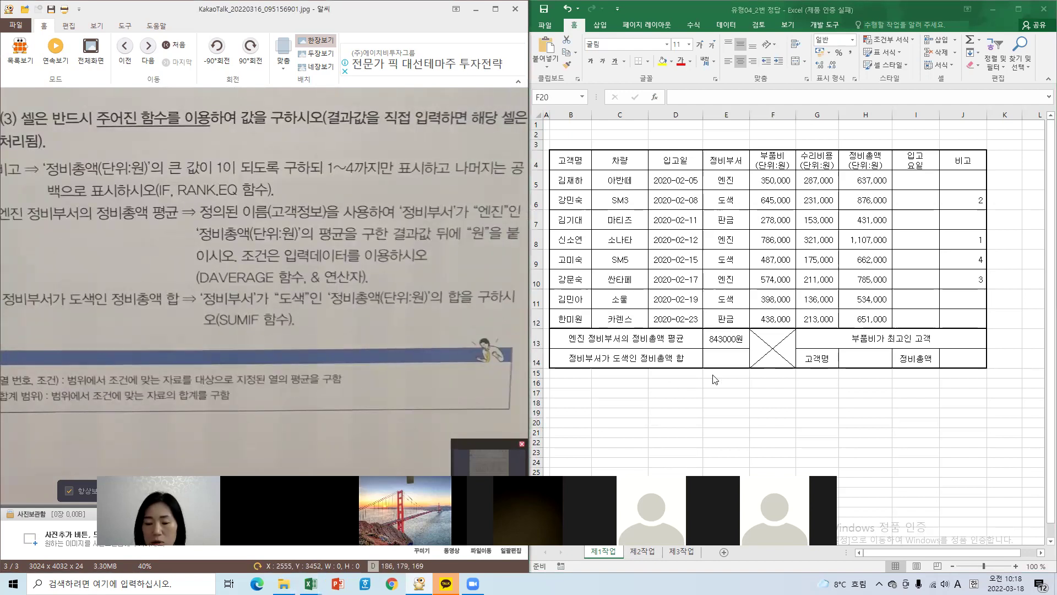
{"action": "left_click", "coordinate": [733, 363]}
{"action": "left_click", "coordinate": [725, 359]}
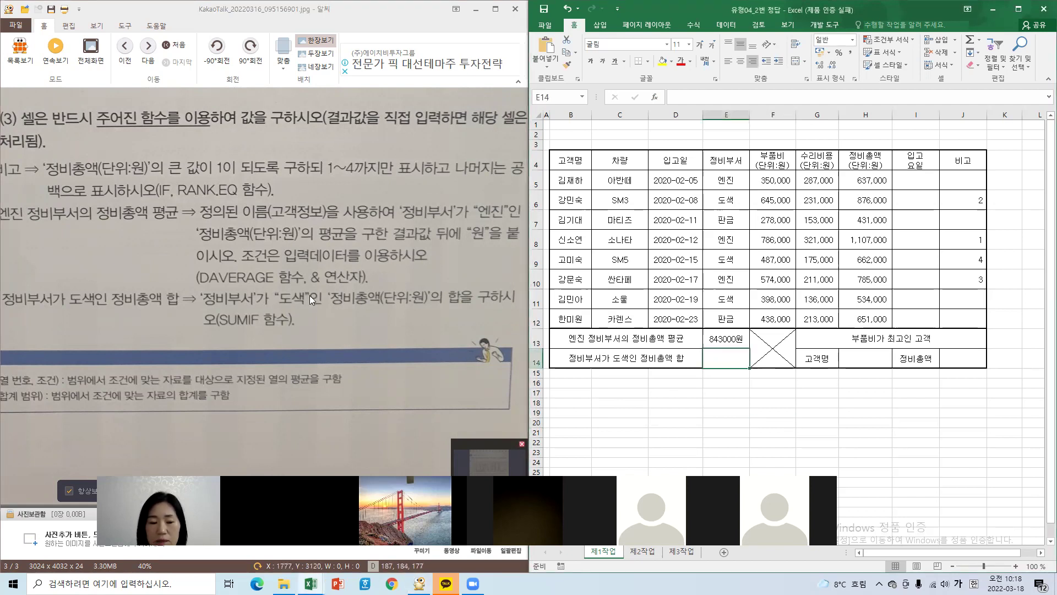
{"action": "left_click_drag", "start_coordinate": [310, 296], "coordinate": [366, 285]}
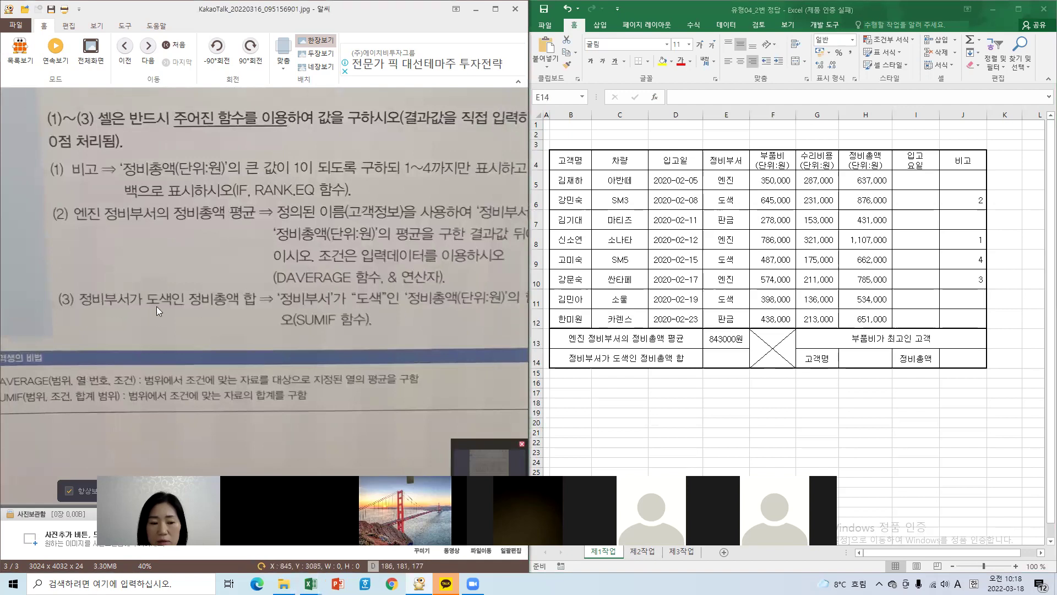
{"action": "left_click_drag", "start_coordinate": [320, 297], "coordinate": [267, 294]}
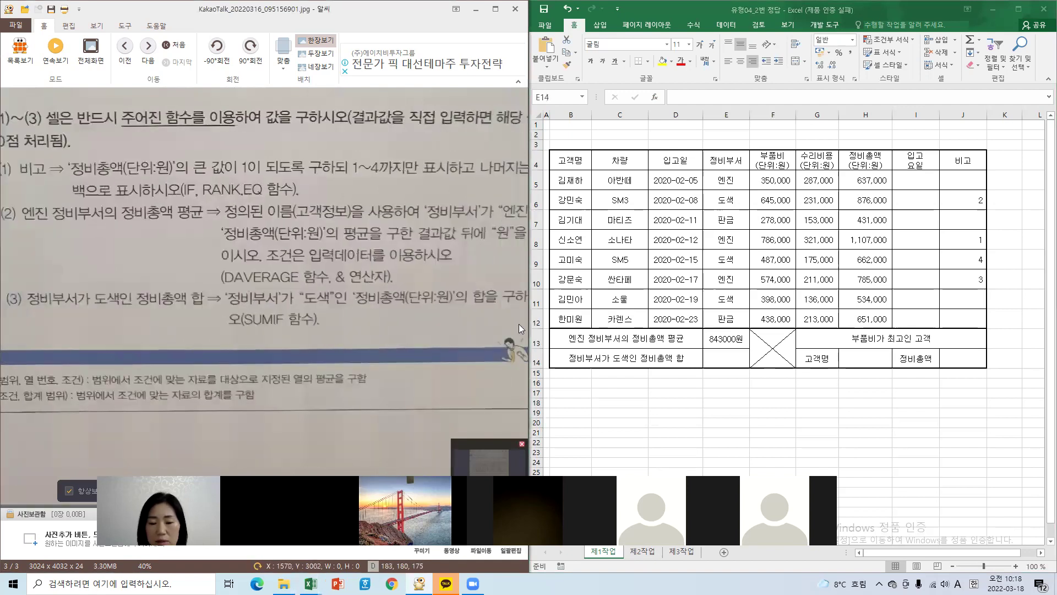
Start a SUMIF formula in E14 and open its function arguments dialog, placed clear of the table's 정비부서 column.
{"action": "left_click", "coordinate": [726, 363]}
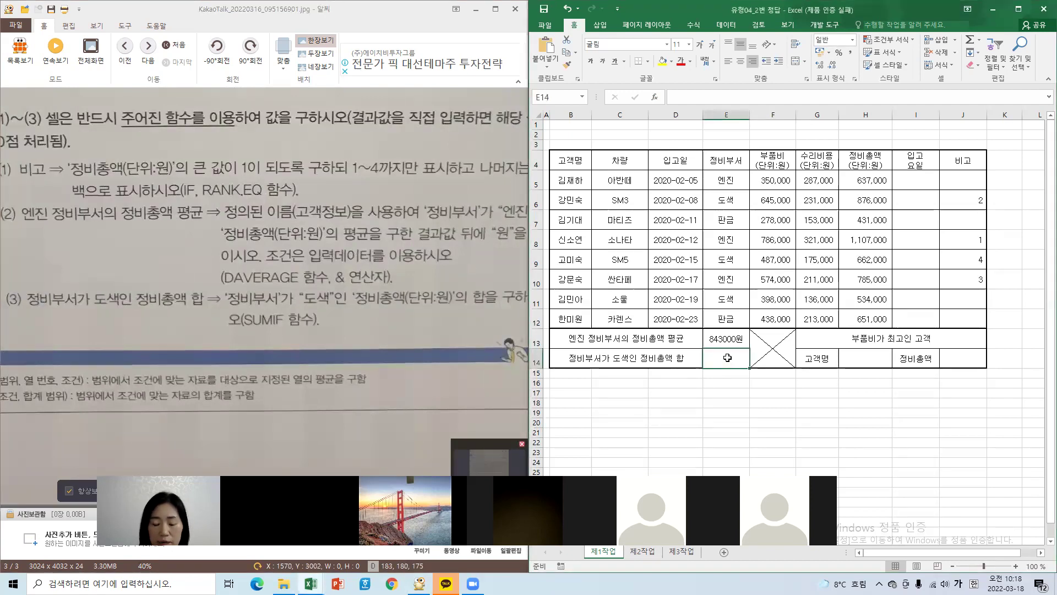
{"action": "type", "text": "="}
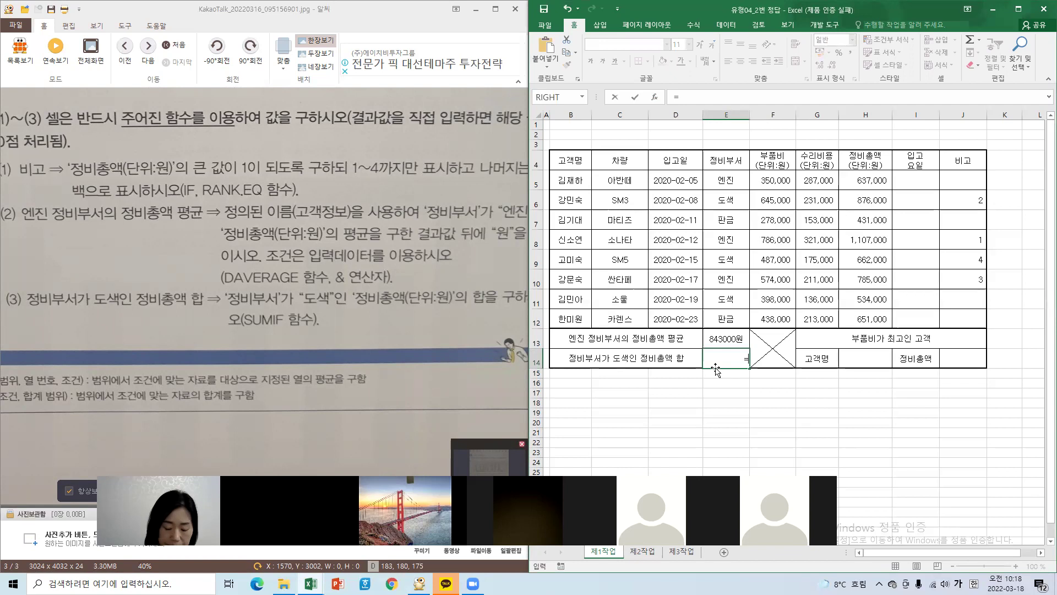
{"action": "type", "text": "sumif"}
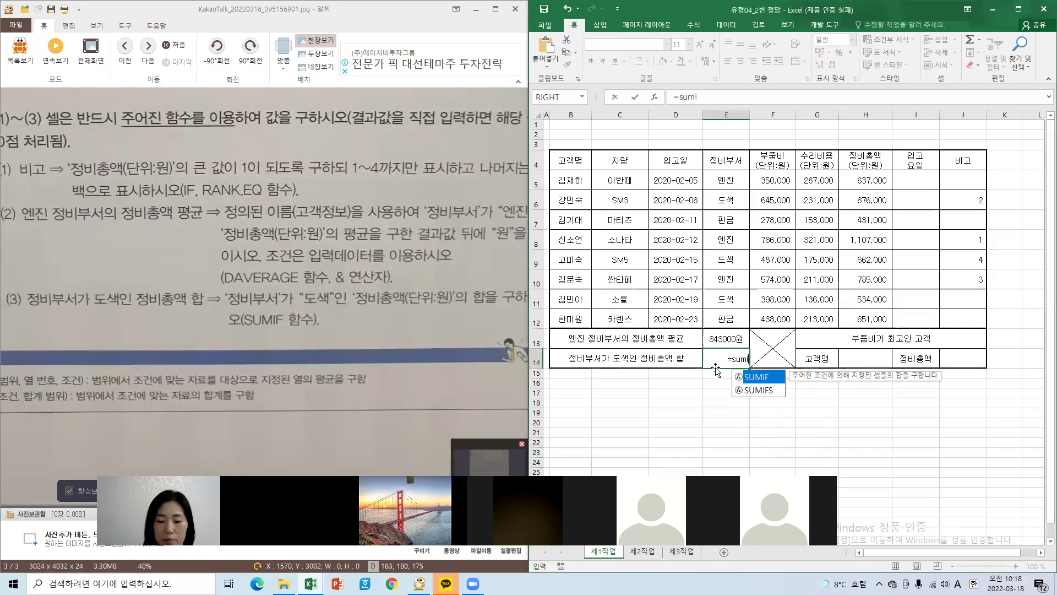
{"action": "double_click", "coordinate": [759, 377]}
{"action": "left_click", "coordinate": [654, 97]}
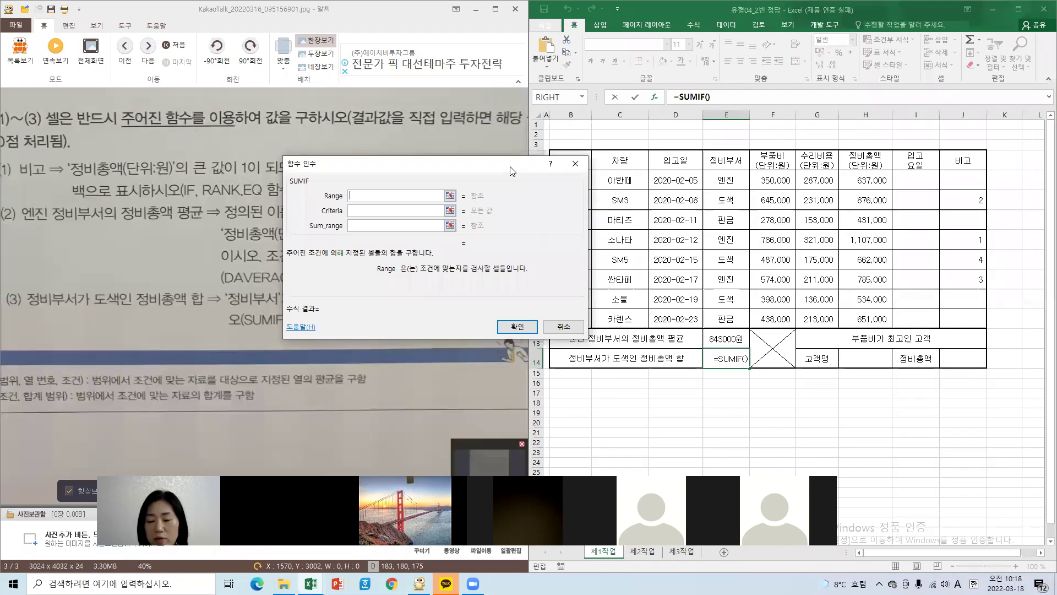
{"action": "left_click_drag", "start_coordinate": [512, 171], "coordinate": [1022, 282]}
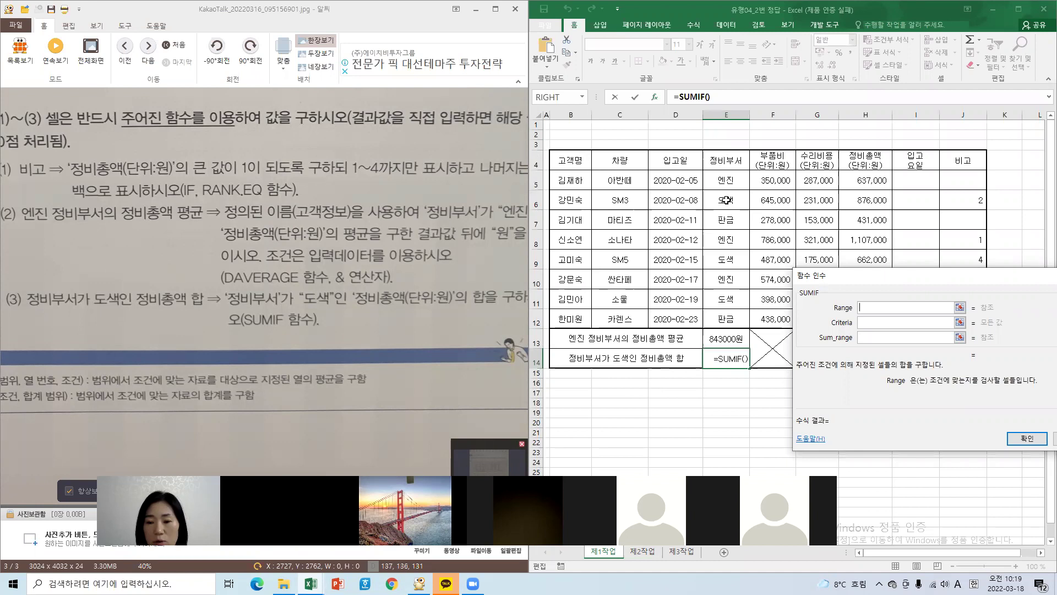
Set the SUMIF Criteria argument to "도색" and the Range argument to the 정비부서 data E5:E12.
{"action": "left_click", "coordinate": [879, 322]}
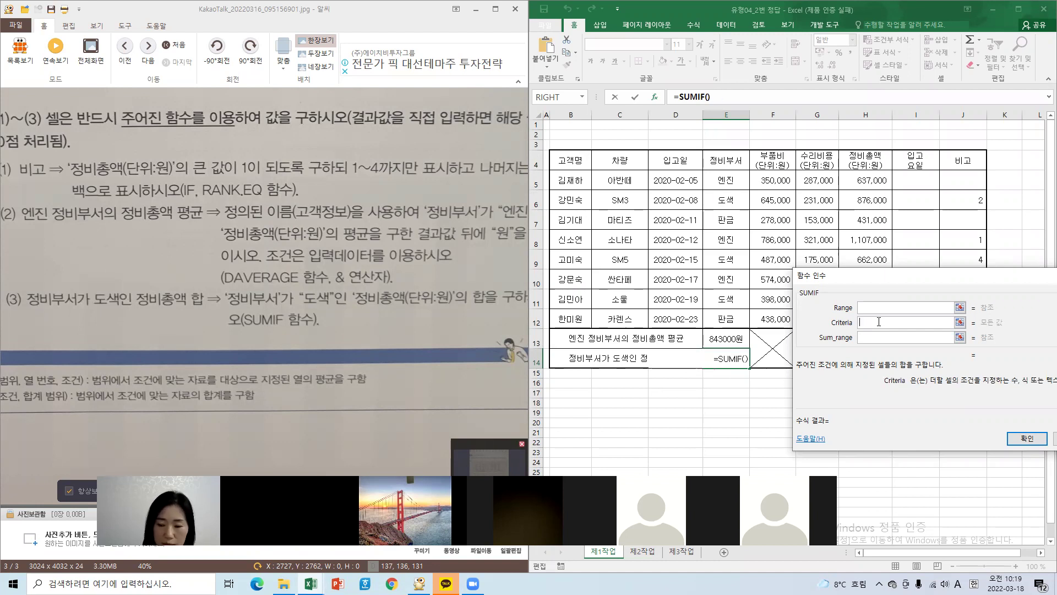
{"action": "key", "text": "Hangul"}
{"action": "type", "text": "도색"}
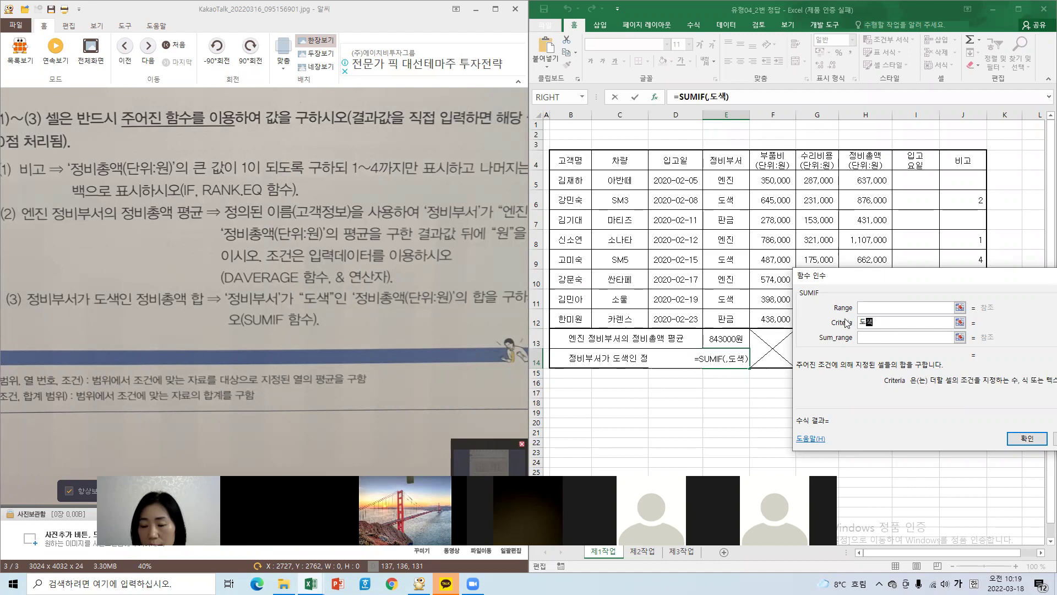
{"action": "left_click", "coordinate": [869, 308]}
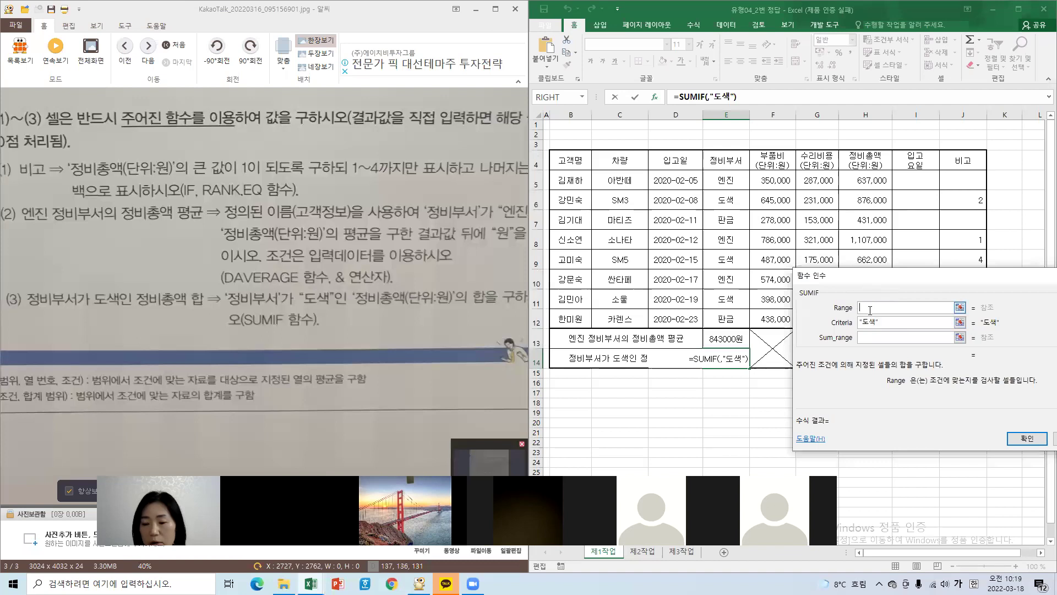
{"action": "left_click_drag", "start_coordinate": [722, 180], "coordinate": [753, 312]}
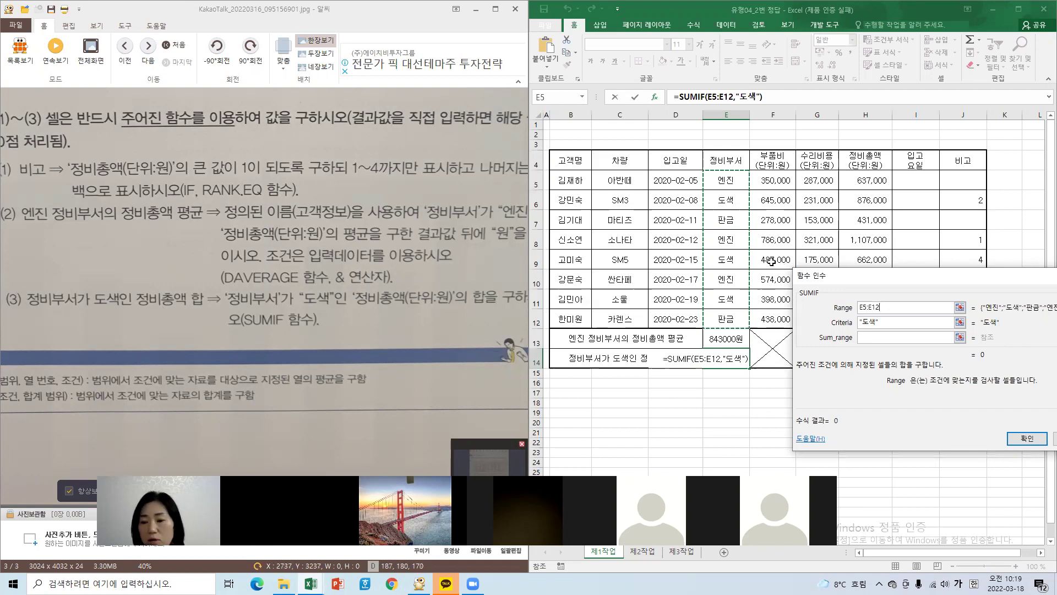
Set the SUMIF Sum_range argument to the 정비총액 data H5:H12 and apply the formula in E14.
{"action": "left_click_drag", "start_coordinate": [842, 278], "coordinate": [378, 279]}
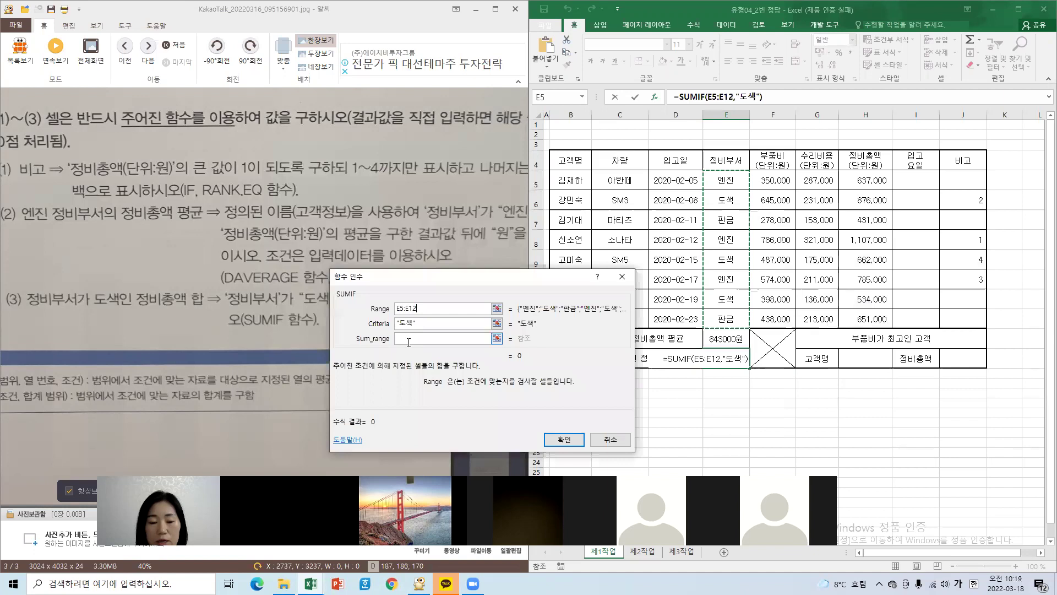
{"action": "left_click", "coordinate": [410, 338]}
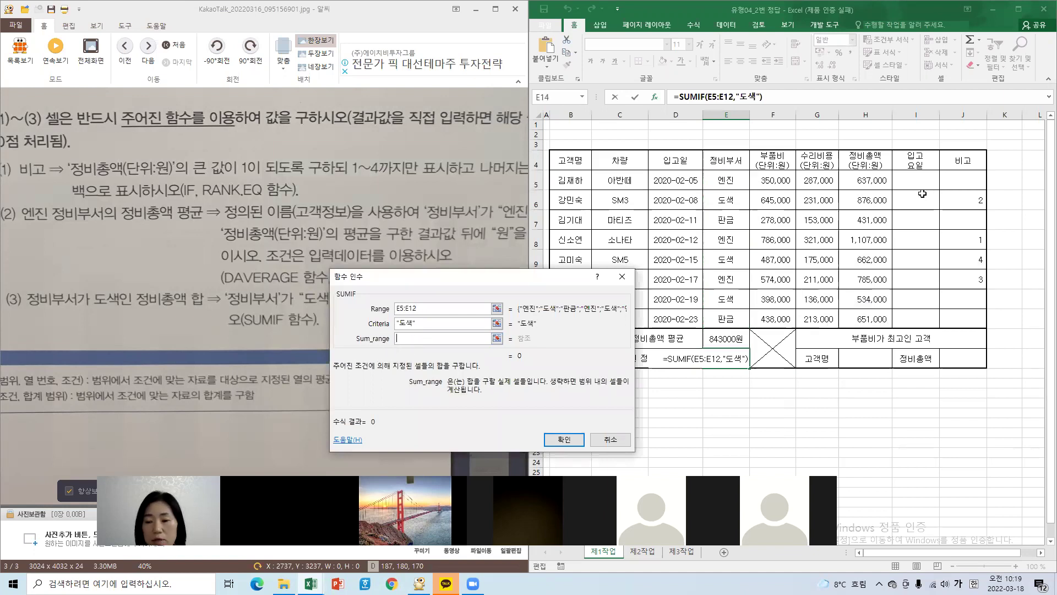
{"action": "left_click_drag", "start_coordinate": [861, 181], "coordinate": [892, 317]}
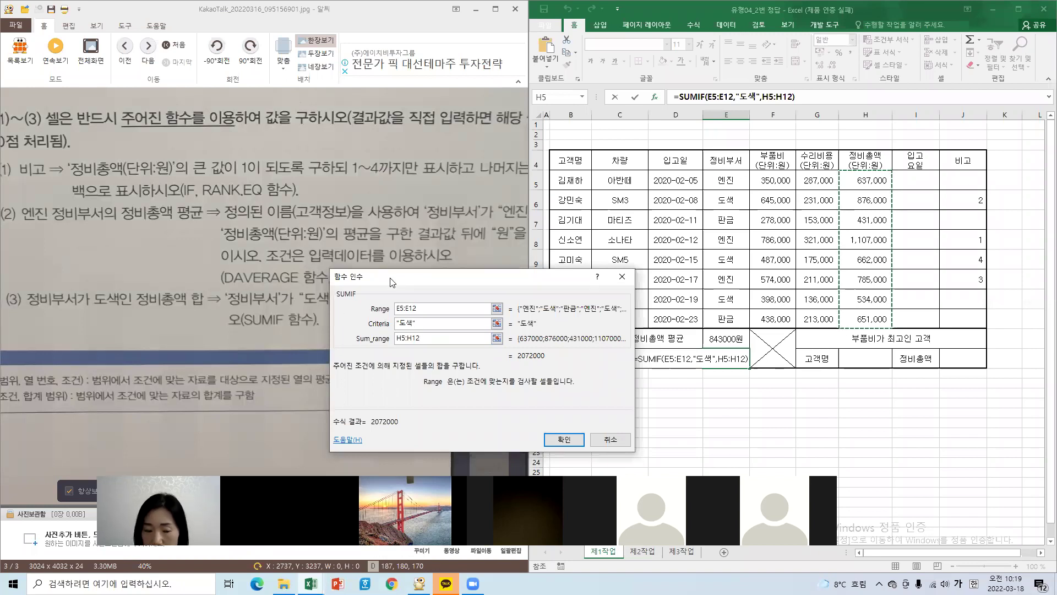
{"action": "left_click_drag", "start_coordinate": [385, 278], "coordinate": [372, 204]}
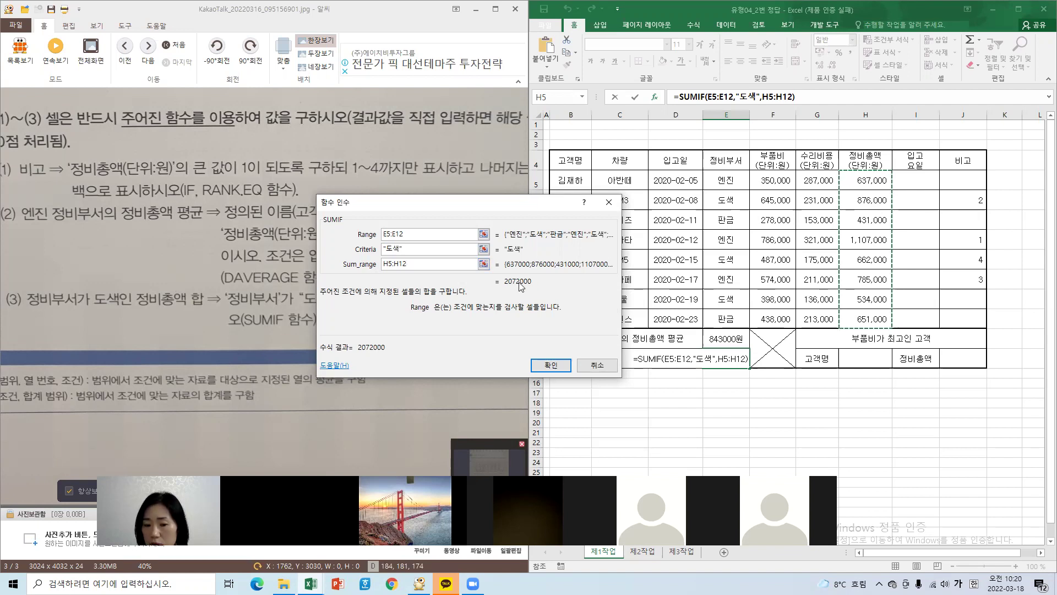
{"action": "left_click", "coordinate": [555, 366]}
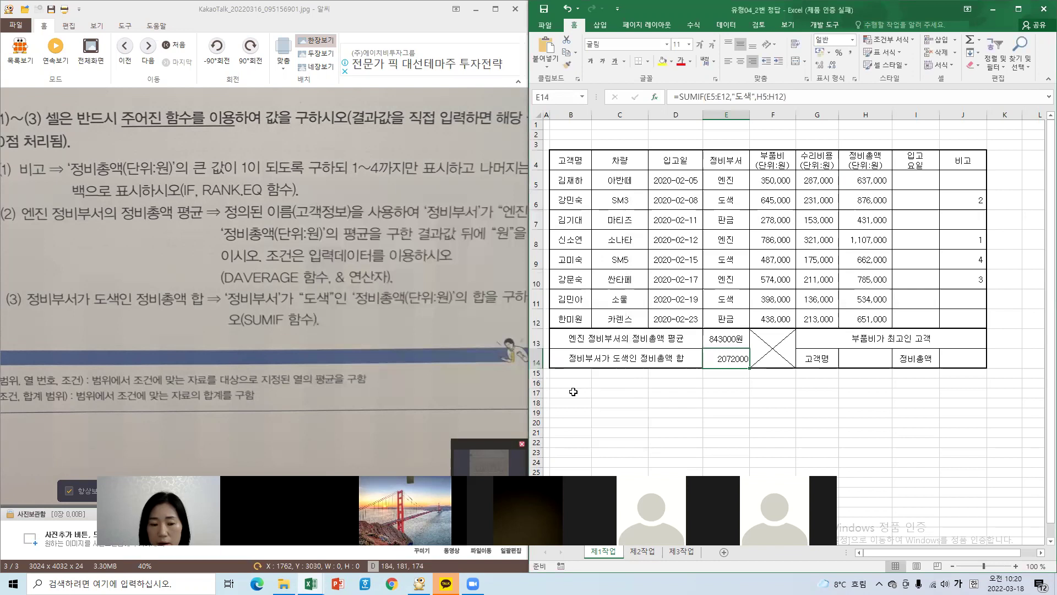
Apply the comma style number format to the 도색 sum in E14.
{"action": "left_click_drag", "start_coordinate": [360, 292], "coordinate": [502, 314]}
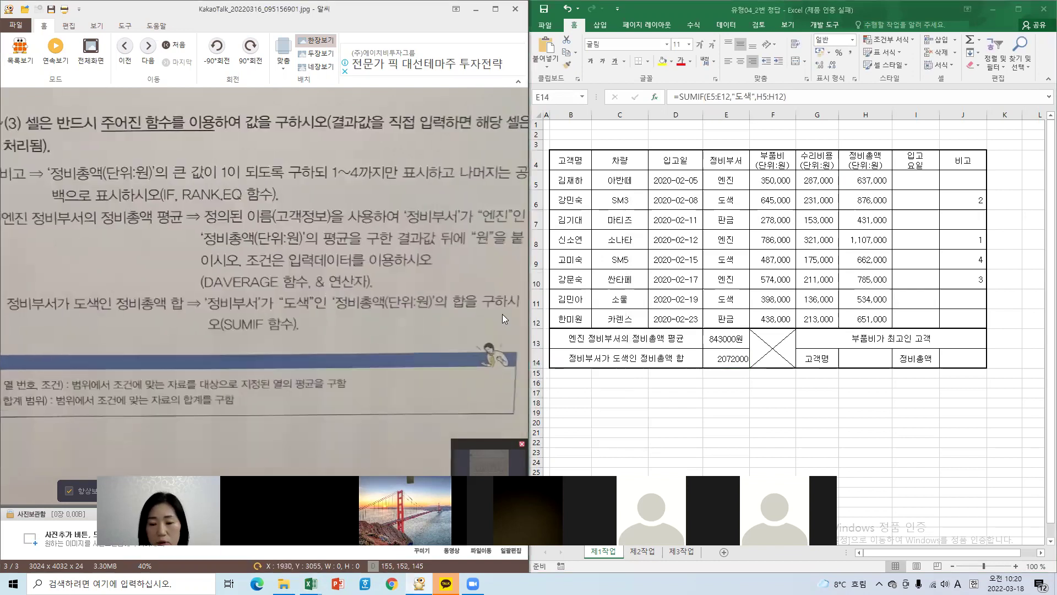
{"action": "left_click", "coordinate": [739, 366]}
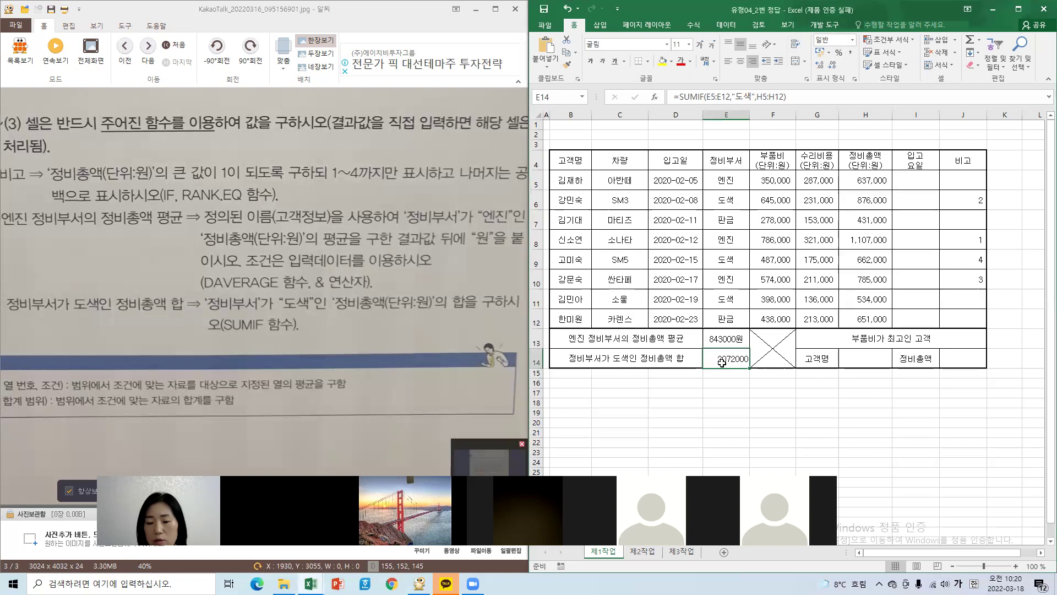
{"action": "left_click", "coordinate": [851, 57]}
{"action": "left_click", "coordinate": [847, 371]}
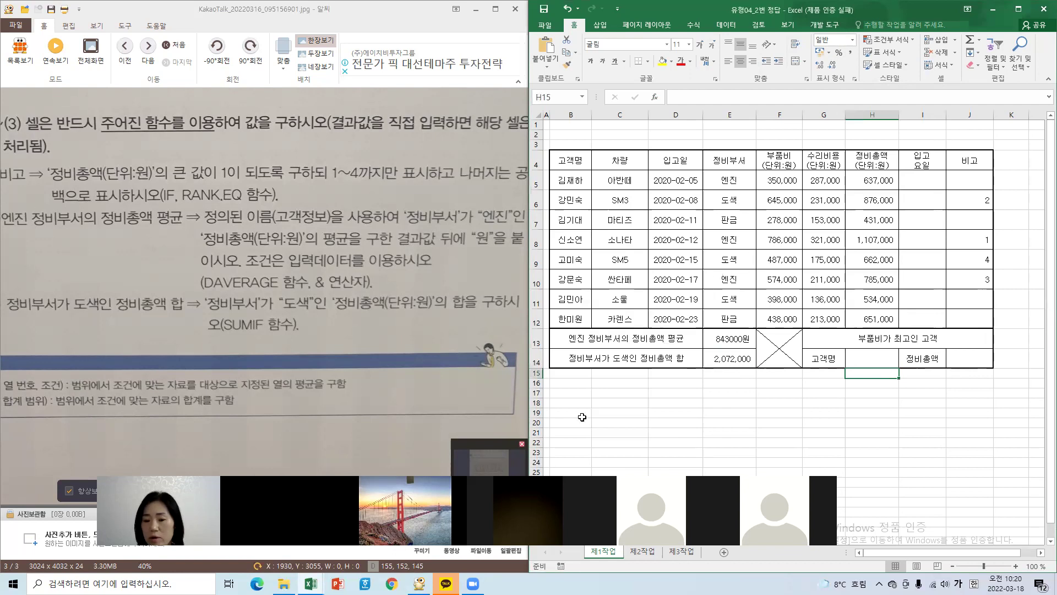
Close the 유형04_2번 정답 workbook without saving its changes, and close the KakaoTalk_20220316_095156901.jpg exercise image.
{"action": "left_click", "coordinate": [734, 342]}
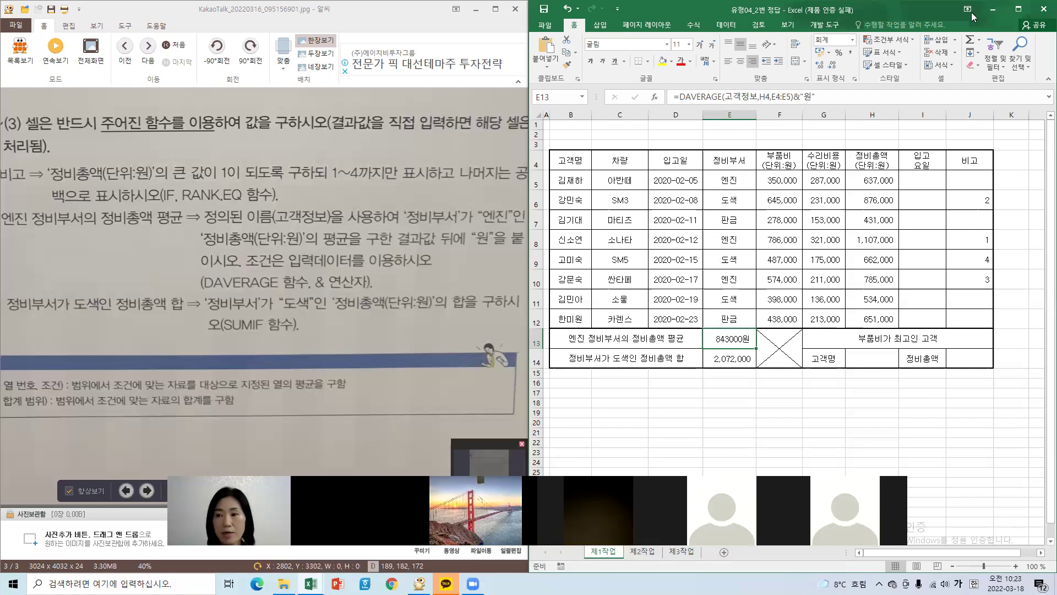
{"action": "left_click", "coordinate": [1044, 9]}
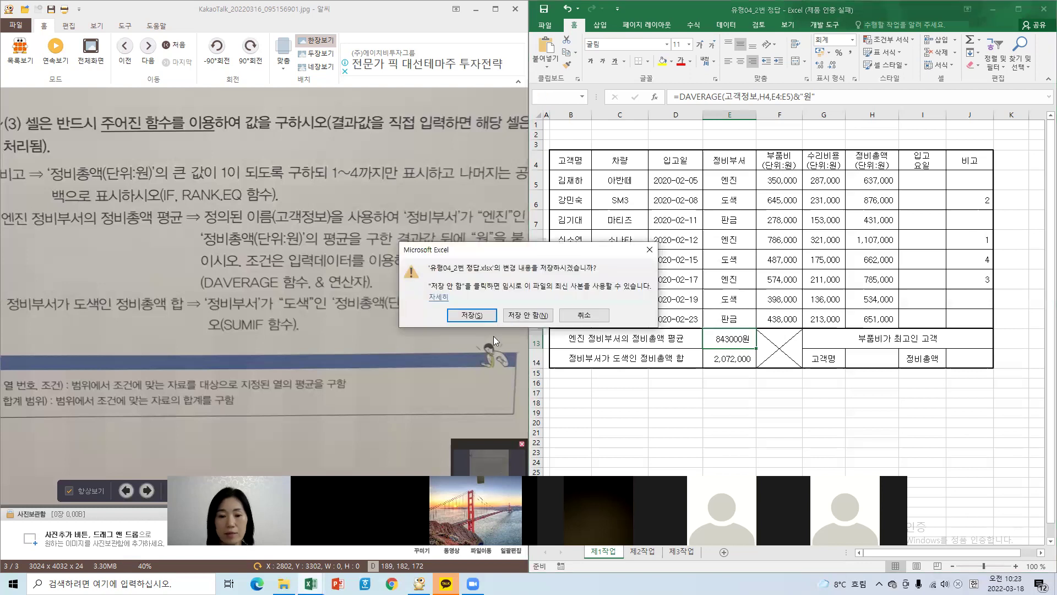
{"action": "left_click", "coordinate": [519, 316]}
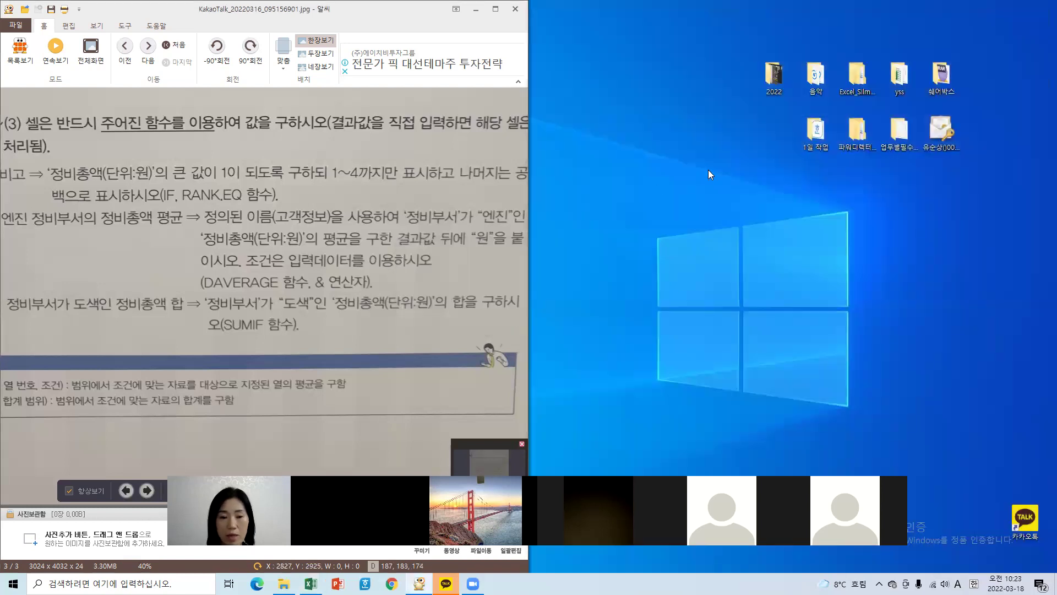
{"action": "left_click", "coordinate": [523, 13]}
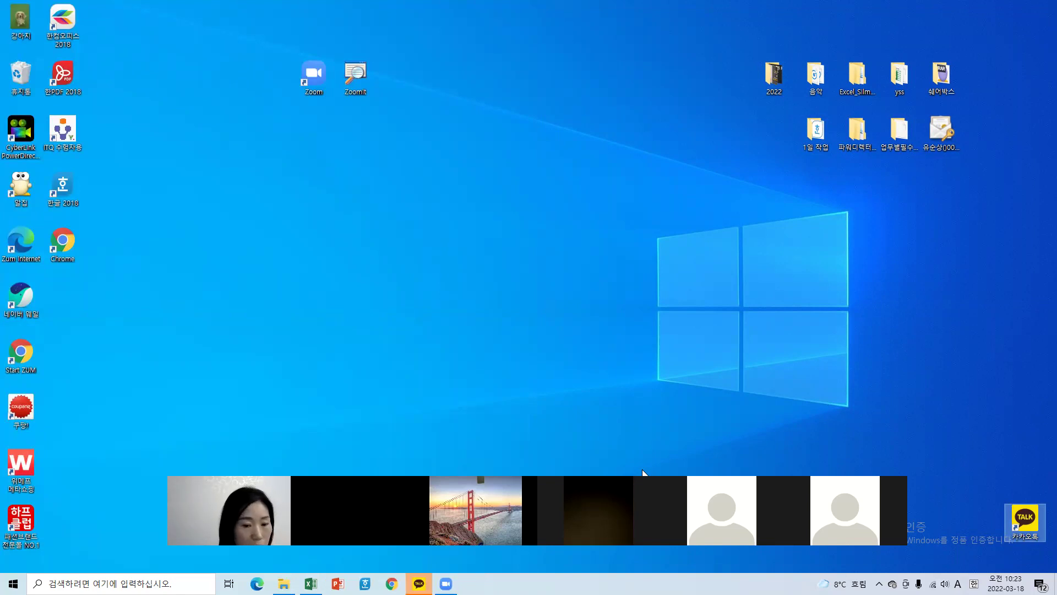
Switch to the open Chapter05 workbook in Excel and arrange it side by side with the 6일자 folder window.
{"action": "left_click_drag", "start_coordinate": [643, 470], "coordinate": [652, 453]}
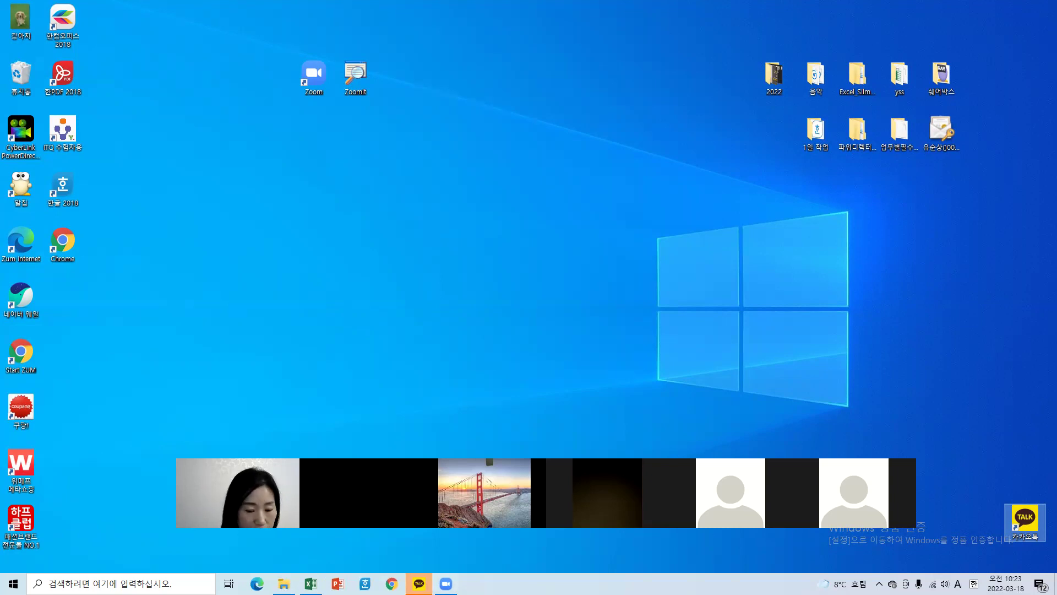
{"action": "mouse_move", "coordinate": [419, 584]}
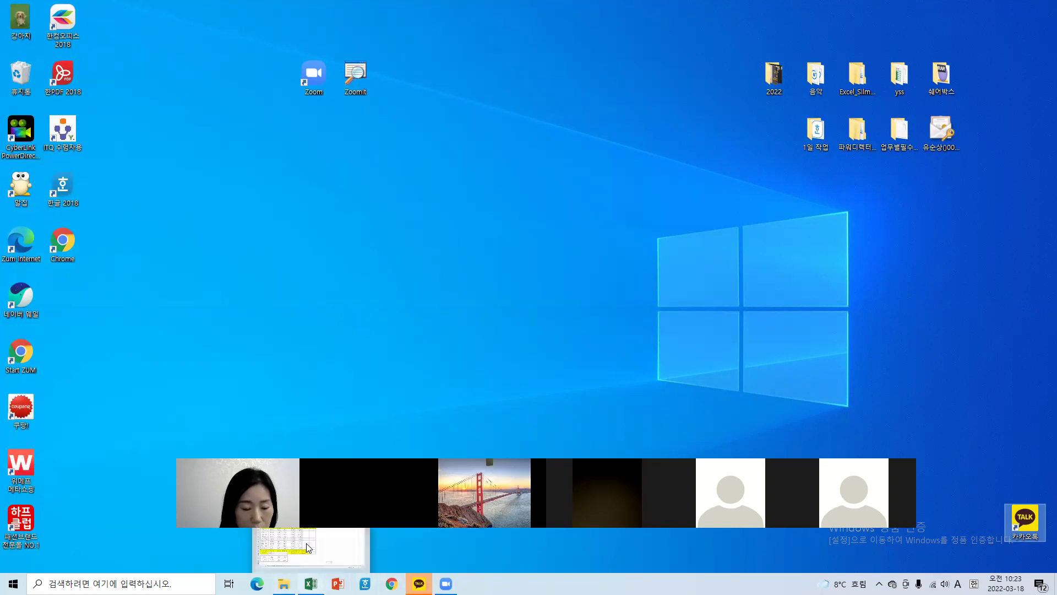
{"action": "left_click", "coordinate": [306, 545]}
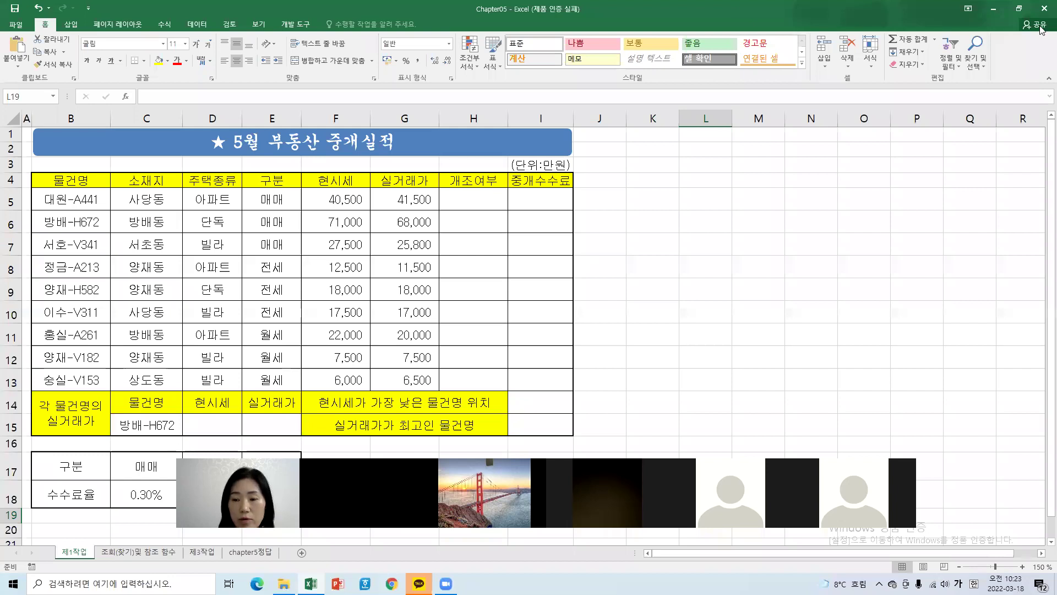
{"action": "key", "text": "super+Right"}
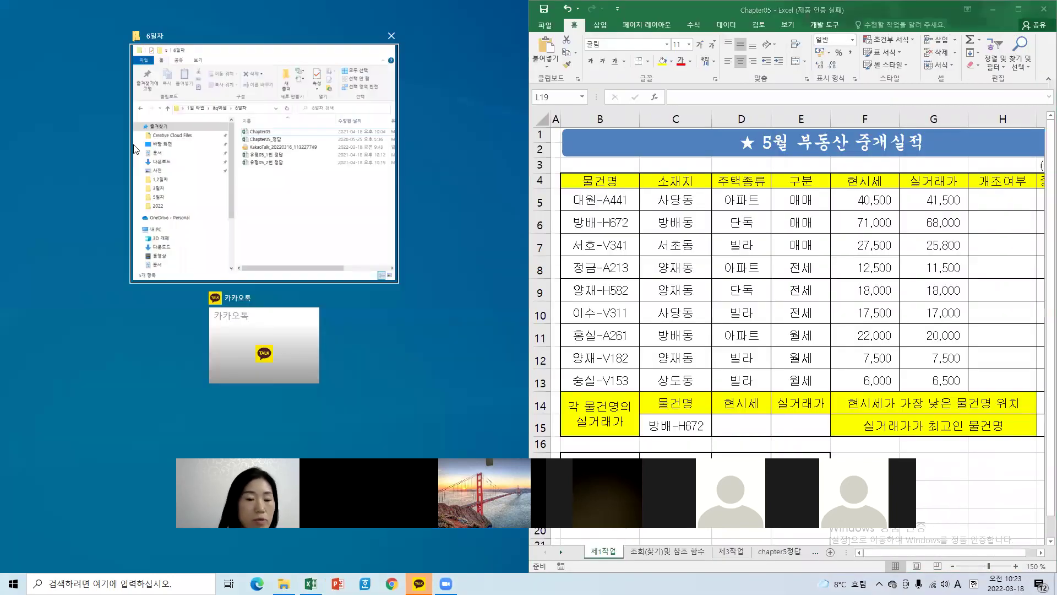
{"action": "left_click", "coordinate": [147, 138]}
{"action": "left_click", "coordinate": [337, 184]}
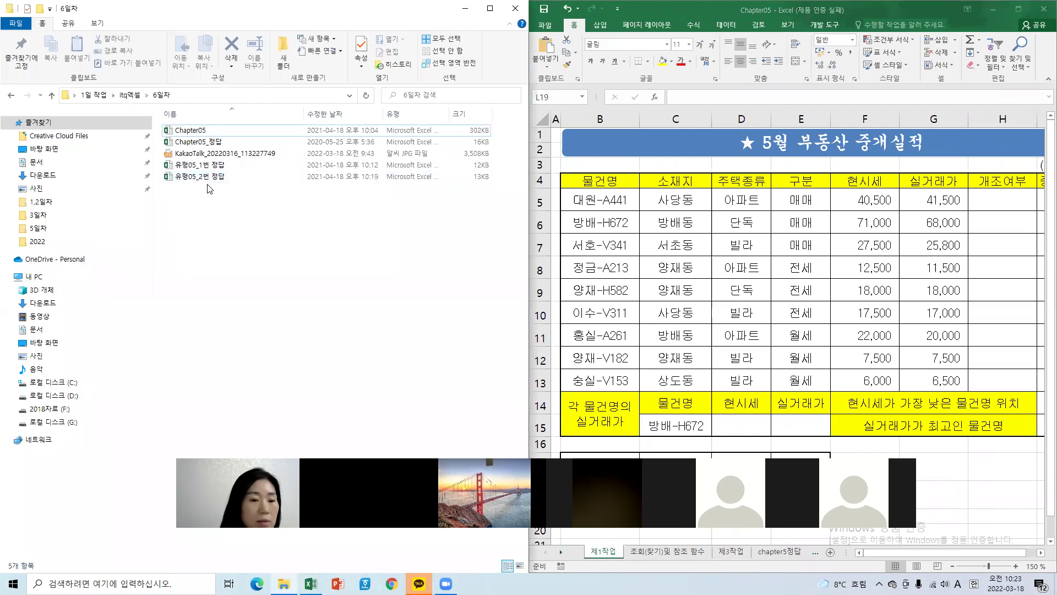
Open the KakaoTalk_20220316_113227749 image from the 6일자 folder, close the folder window and place the image beside the workbook.
{"action": "left_click", "coordinate": [225, 155]}
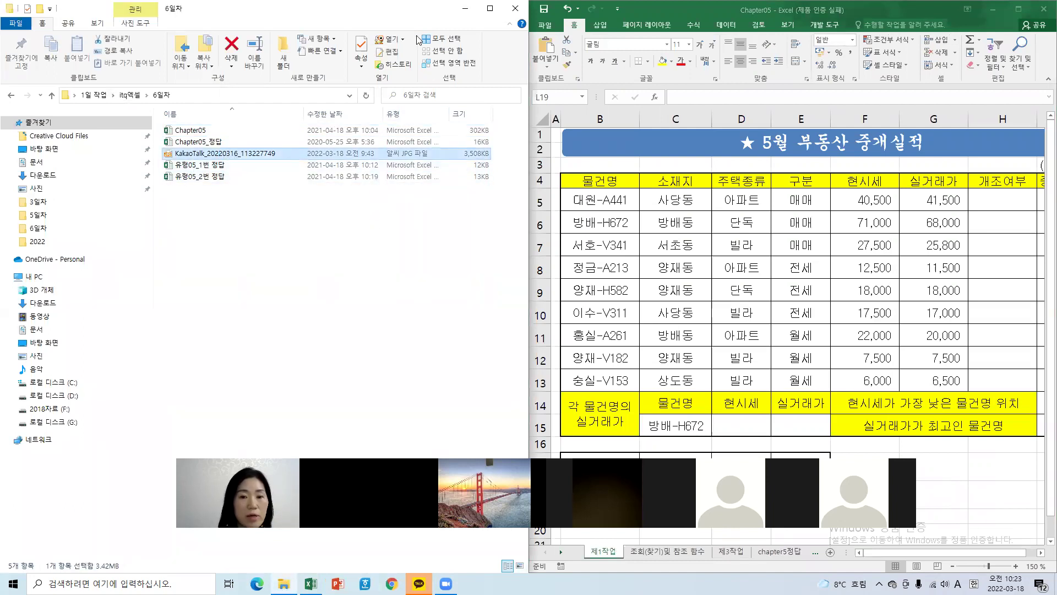
{"action": "left_click", "coordinate": [515, 9]}
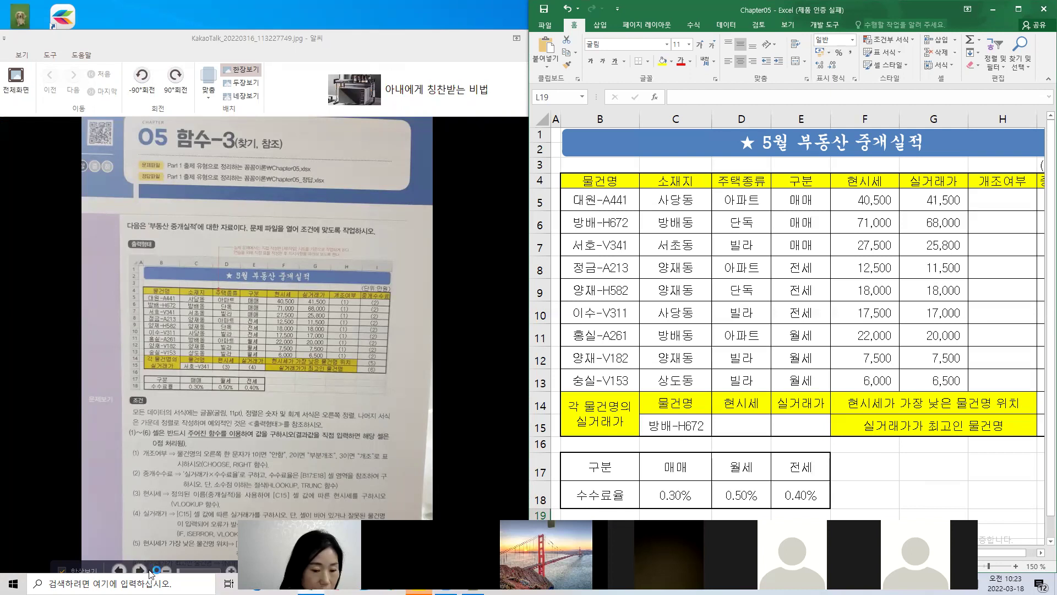
{"action": "left_click", "coordinate": [176, 530]}
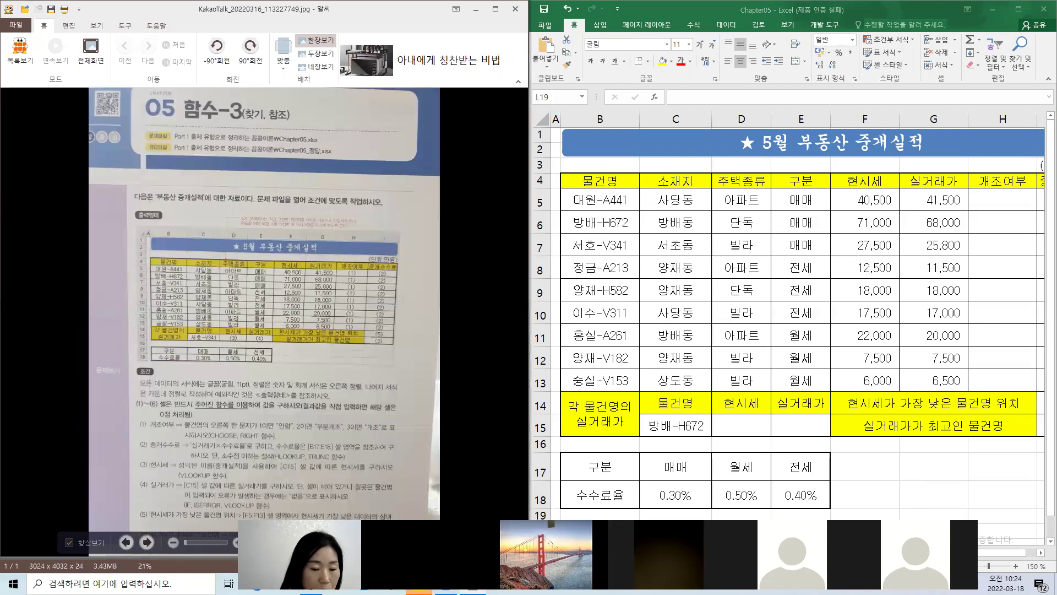
Enlarge the 함수-3 exercise image and read its 출력형태 table and conditions (1) to (6), especially the 개조여부 rule.
{"action": "left_click", "coordinate": [220, 541]}
{"action": "left_click", "coordinate": [236, 542]}
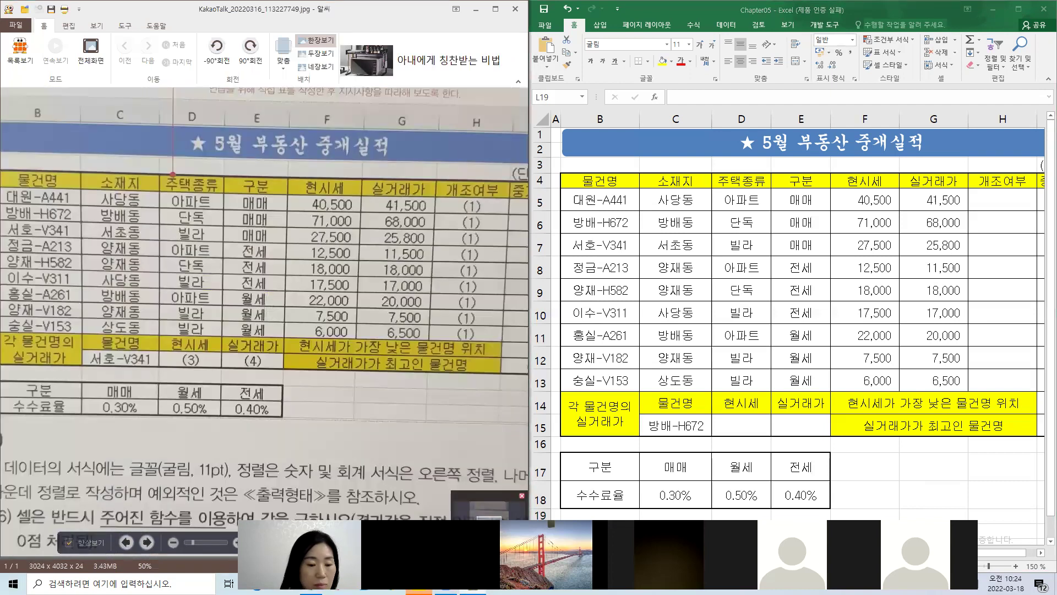
{"action": "left_click_drag", "start_coordinate": [256, 357], "coordinate": [341, 165]}
{"action": "left_click_drag", "start_coordinate": [283, 223], "coordinate": [279, 321]}
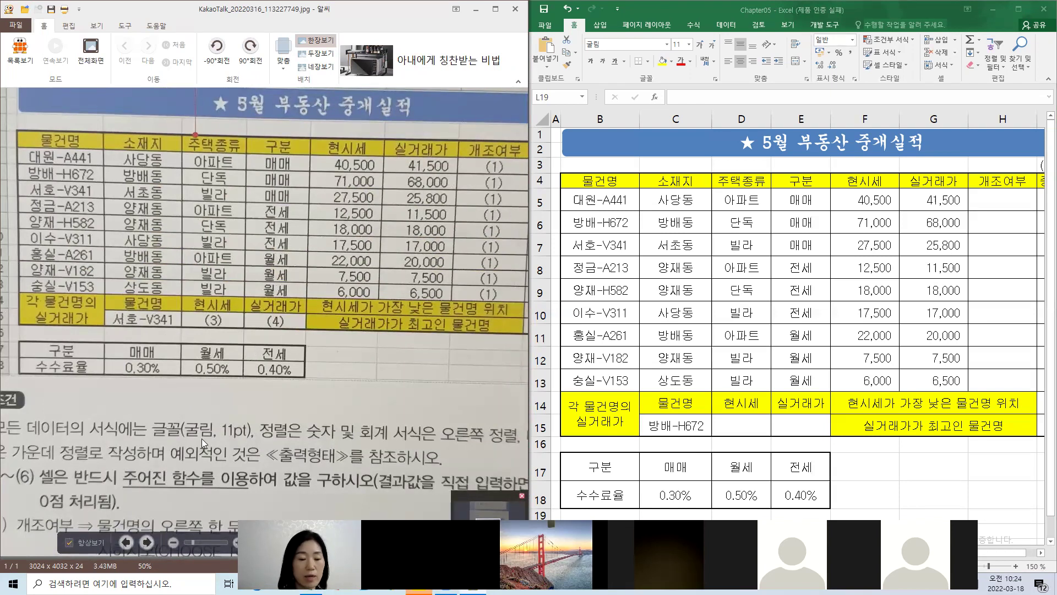
{"action": "scroll", "coordinate": [205, 443], "scroll_direction": "down", "scroll_amount": 2}
{"action": "scroll", "coordinate": [265, 343], "scroll_direction": "down", "scroll_amount": 4}
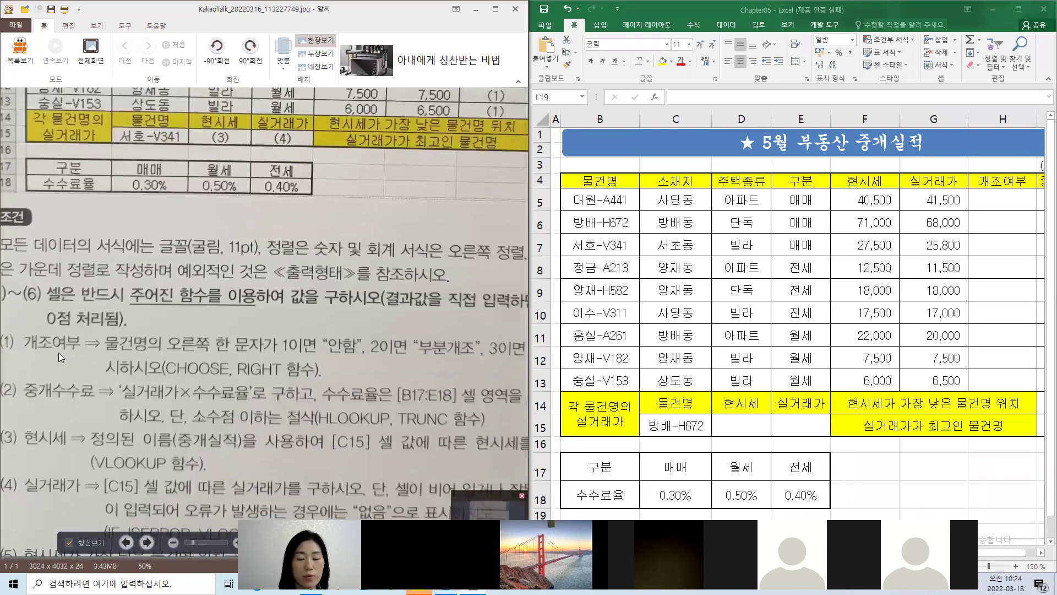
{"action": "left_click", "coordinate": [991, 199]}
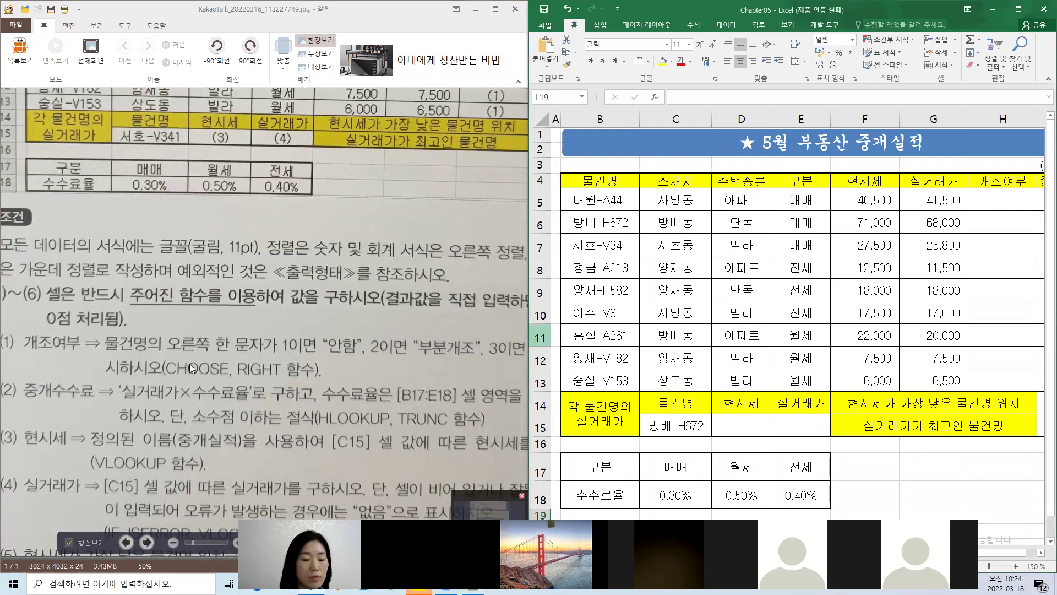
{"action": "scroll", "coordinate": [213, 353], "scroll_direction": "down", "scroll_amount": 3}
{"action": "scroll", "coordinate": [195, 299], "scroll_direction": "down", "scroll_amount": 3}
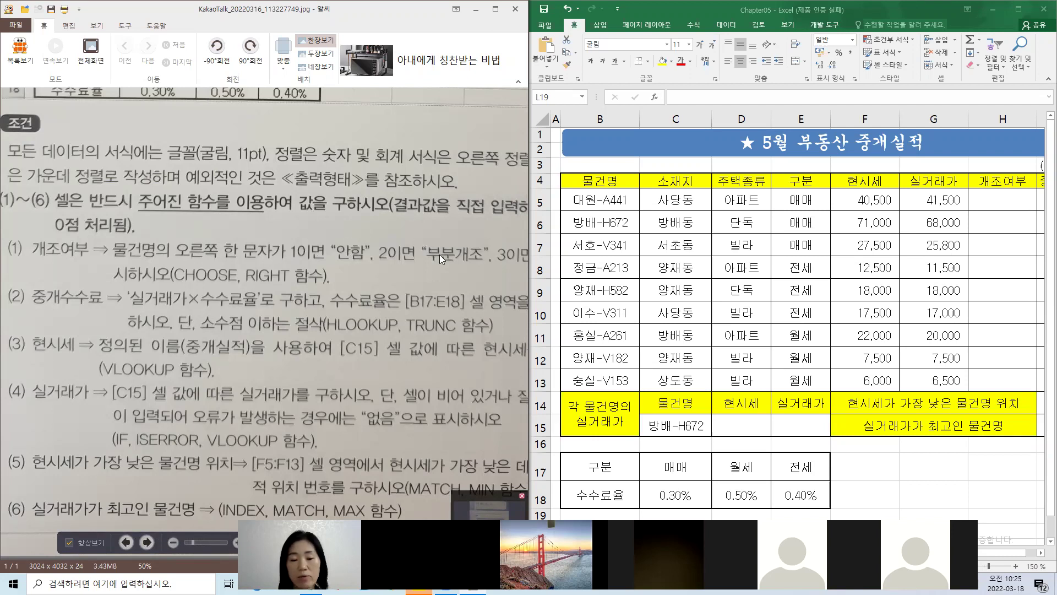
{"action": "left_click_drag", "start_coordinate": [449, 252], "coordinate": [327, 250]}
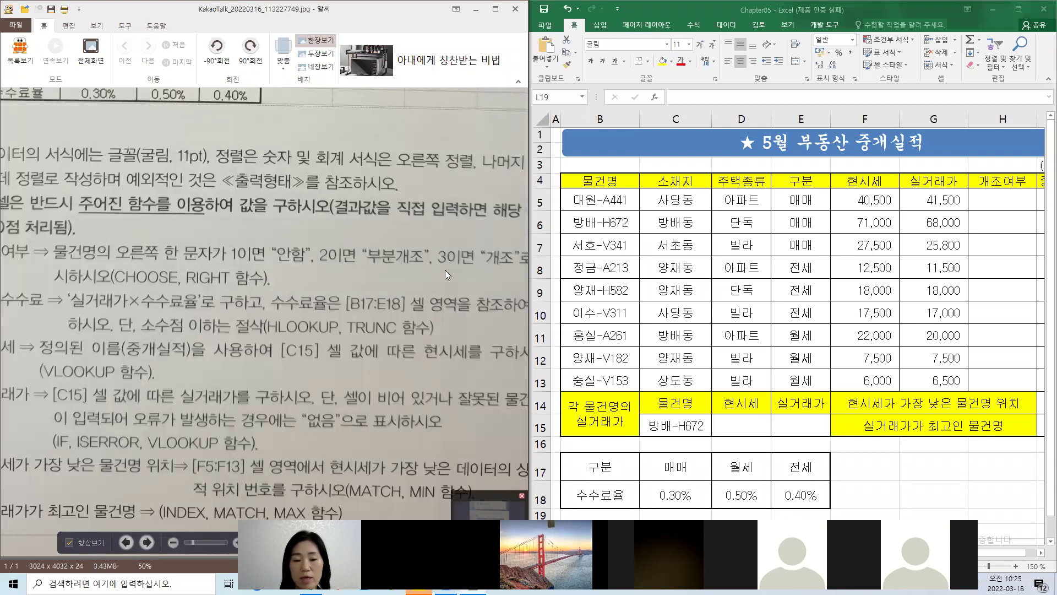
{"action": "left_click_drag", "start_coordinate": [307, 252], "coordinate": [342, 236]}
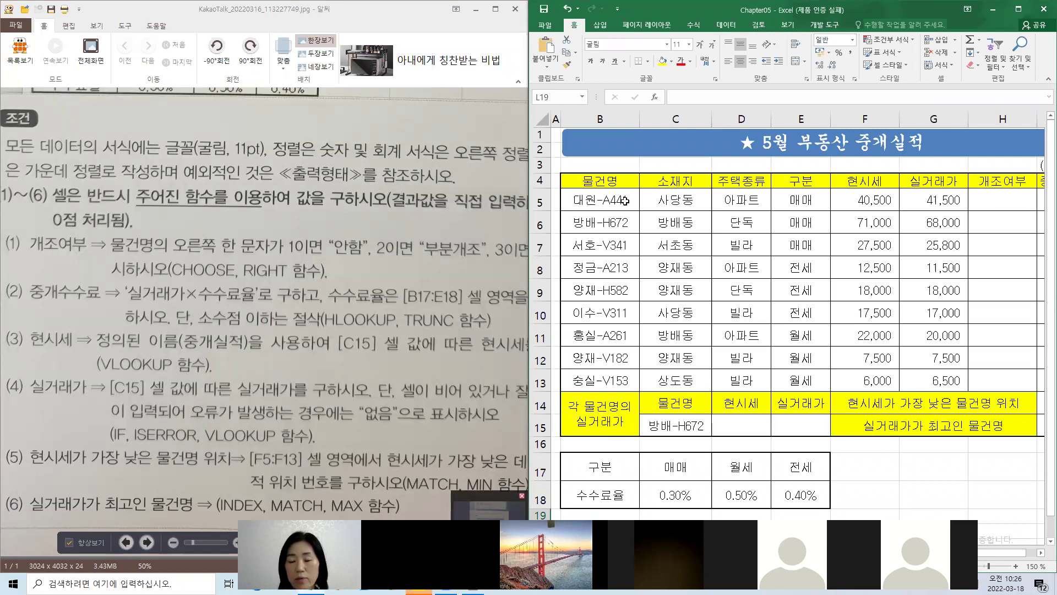
Start a RIGHT formula in the first 개조여부 cell, H5, and open its function arguments dialog, placed clear of cell B5.
{"action": "left_click", "coordinate": [1007, 200]}
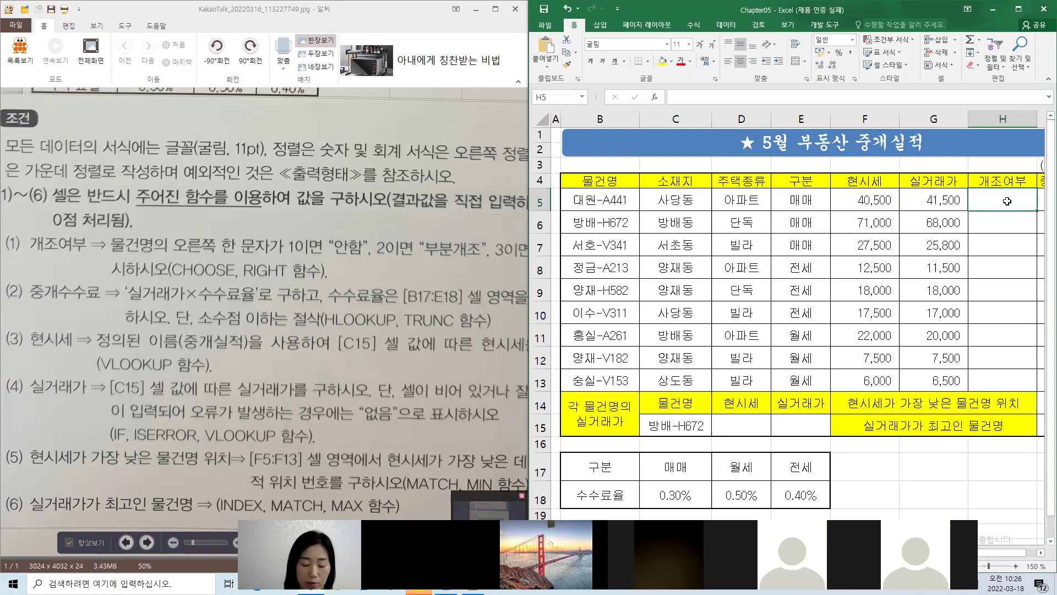
{"action": "type", "text": "="}
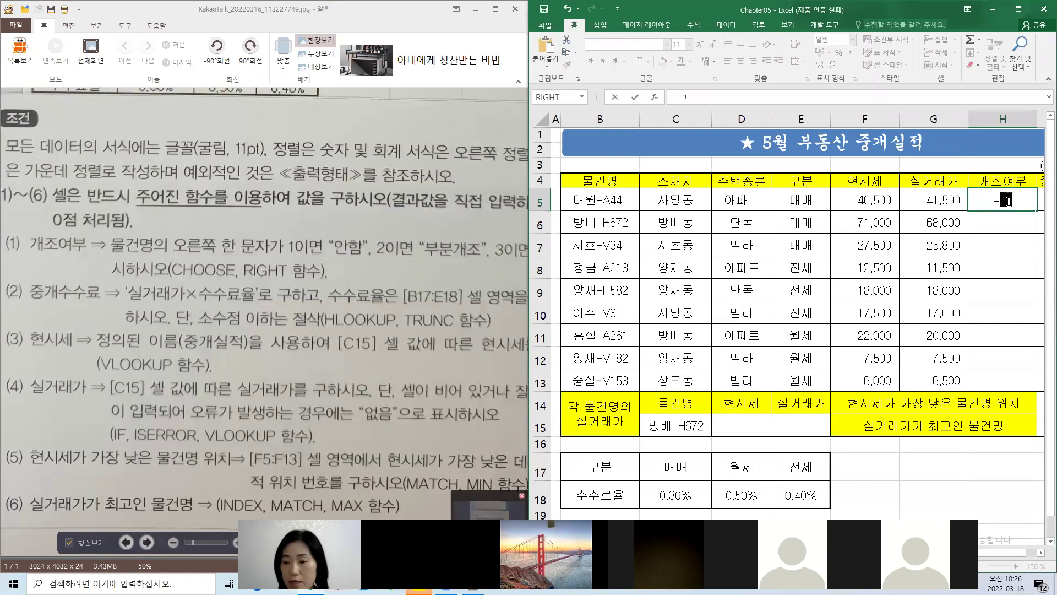
{"action": "type", "text": "righ"}
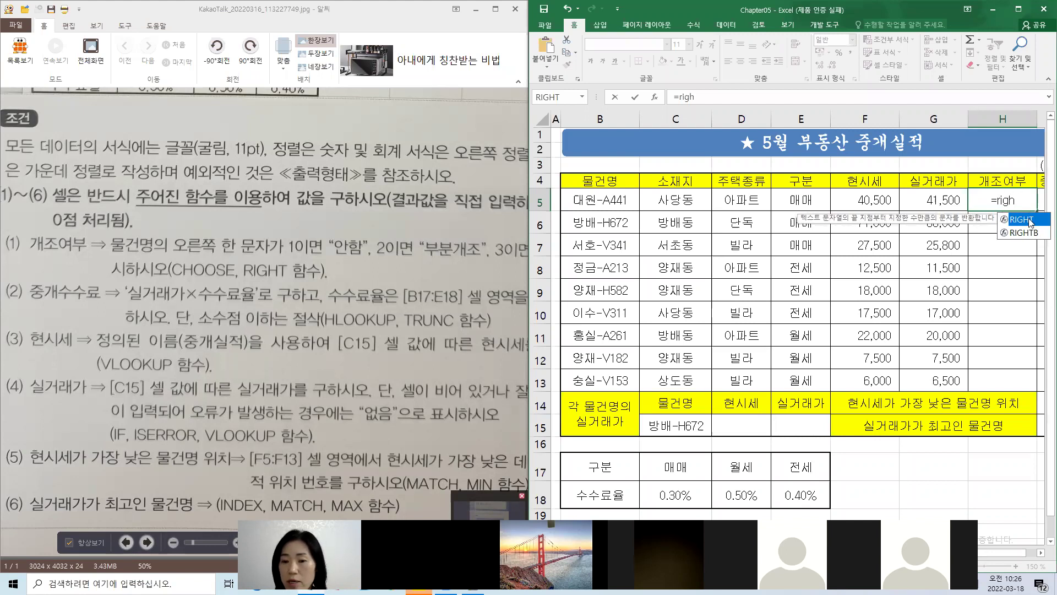
{"action": "key", "text": "Tab"}
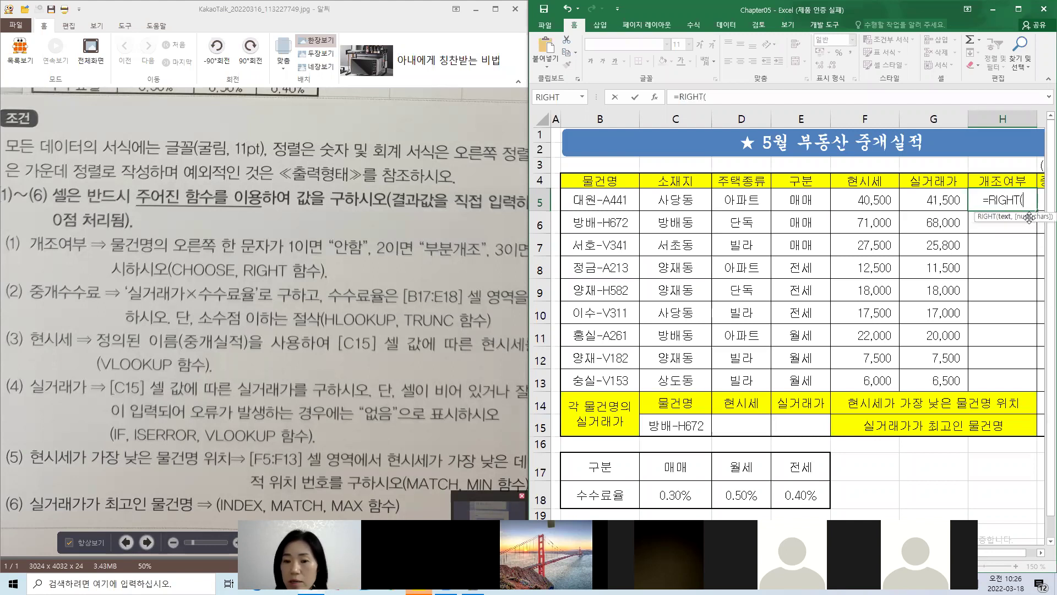
{"action": "left_click", "coordinate": [654, 97]}
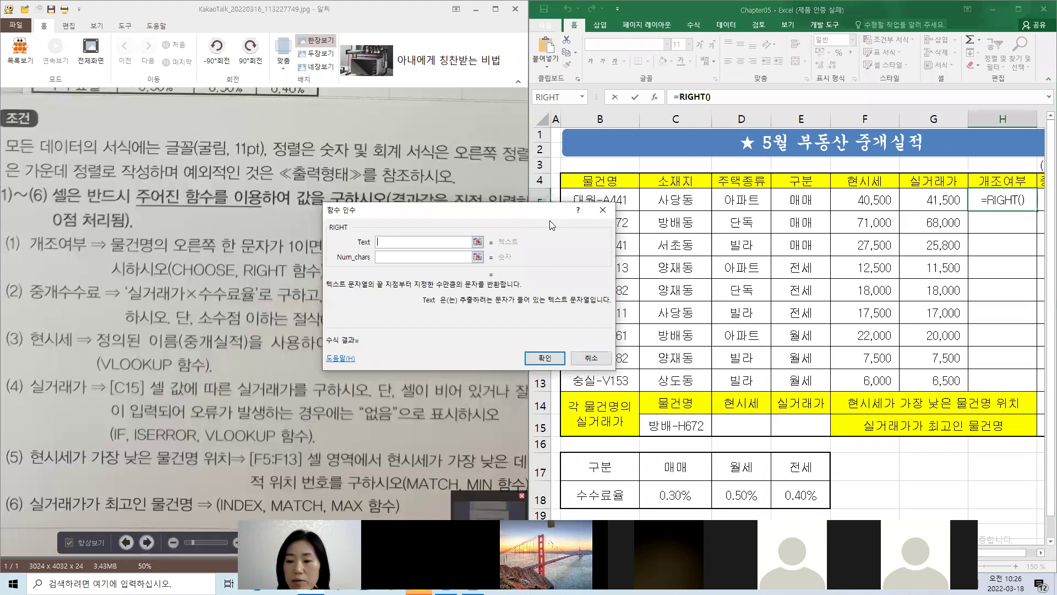
{"action": "left_click_drag", "start_coordinate": [552, 225], "coordinate": [931, 239]}
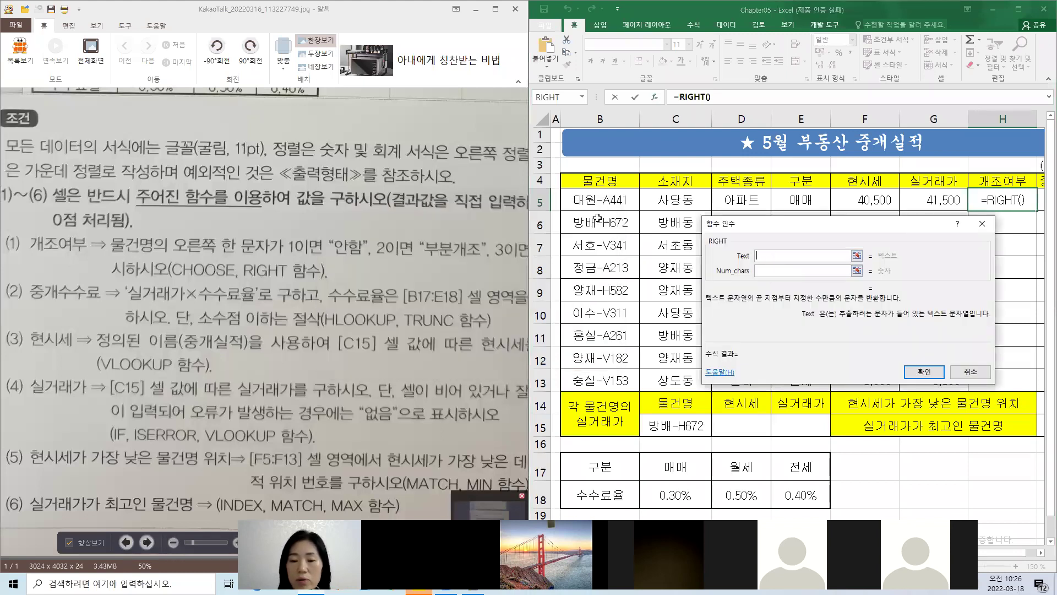
Set the RIGHT function's Text argument to B5 and Num_chars to 1, and apply the formula in H5.
{"action": "left_click", "coordinate": [584, 203]}
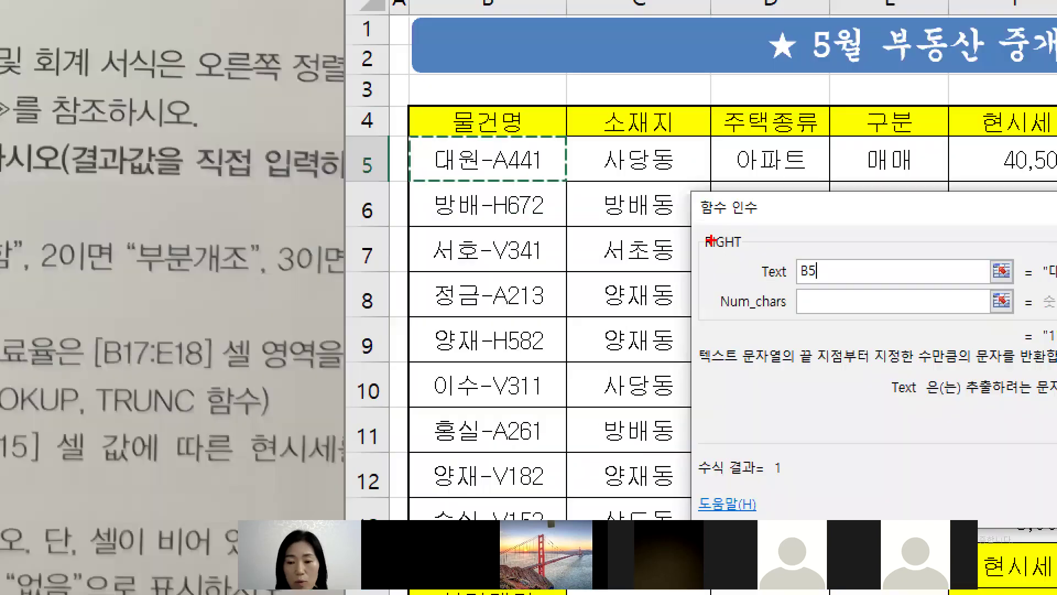
{"action": "left_click_drag", "start_coordinate": [728, 251], "coordinate": [714, 258]}
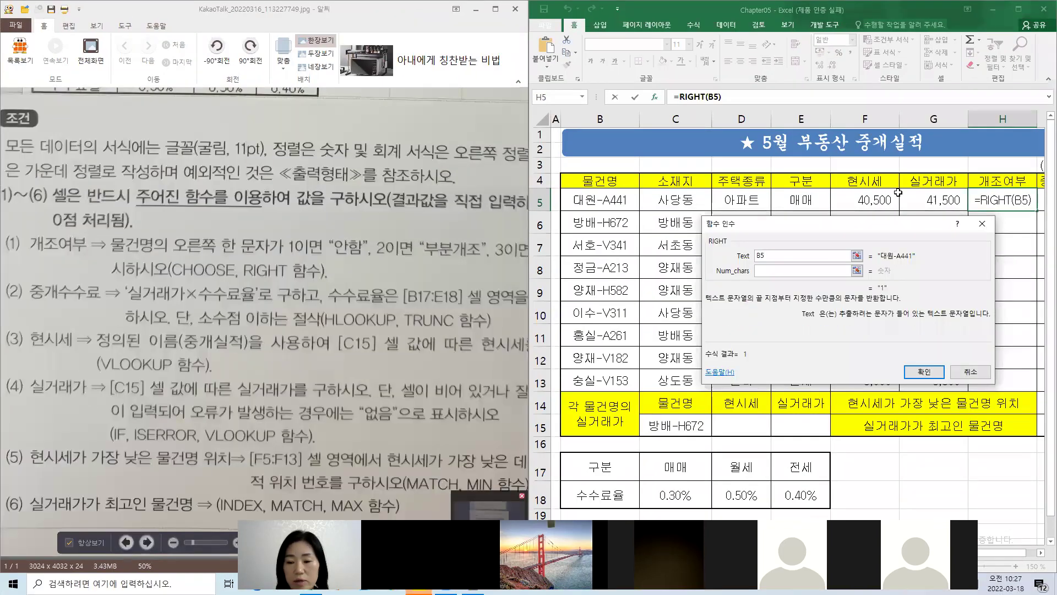
{"action": "left_click", "coordinate": [791, 272]}
{"action": "type", "text": "1"}
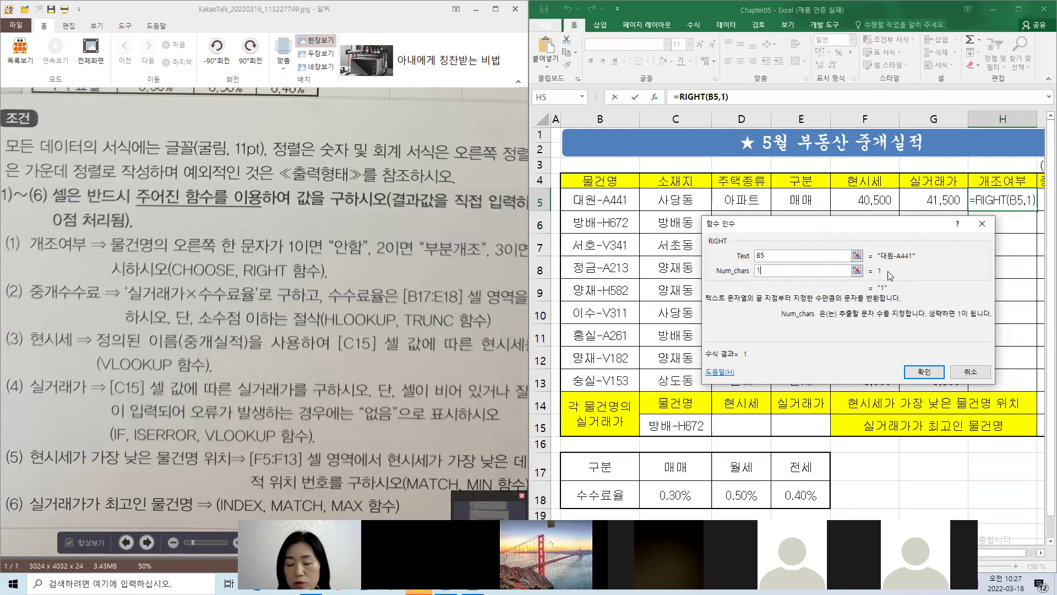
{"action": "left_click", "coordinate": [912, 370]}
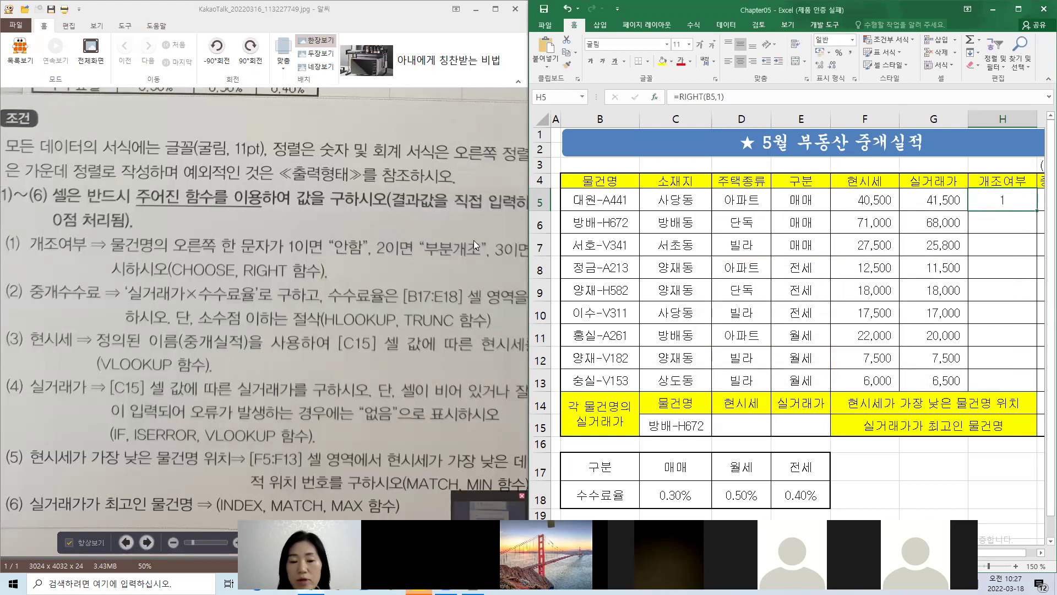
Insert CHOOSE before RIGHT(B5,1) in H5's formula and open the CHOOSE arguments dialog, placed clear of the 개조여부 column.
{"action": "left_click", "coordinate": [679, 97]}
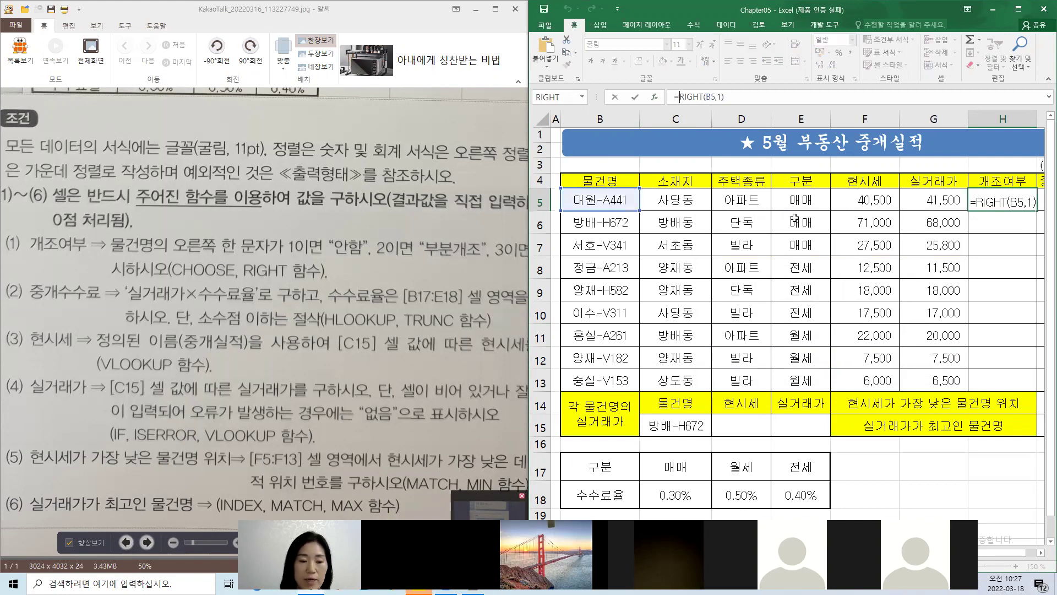
{"action": "type", "text": "choo"}
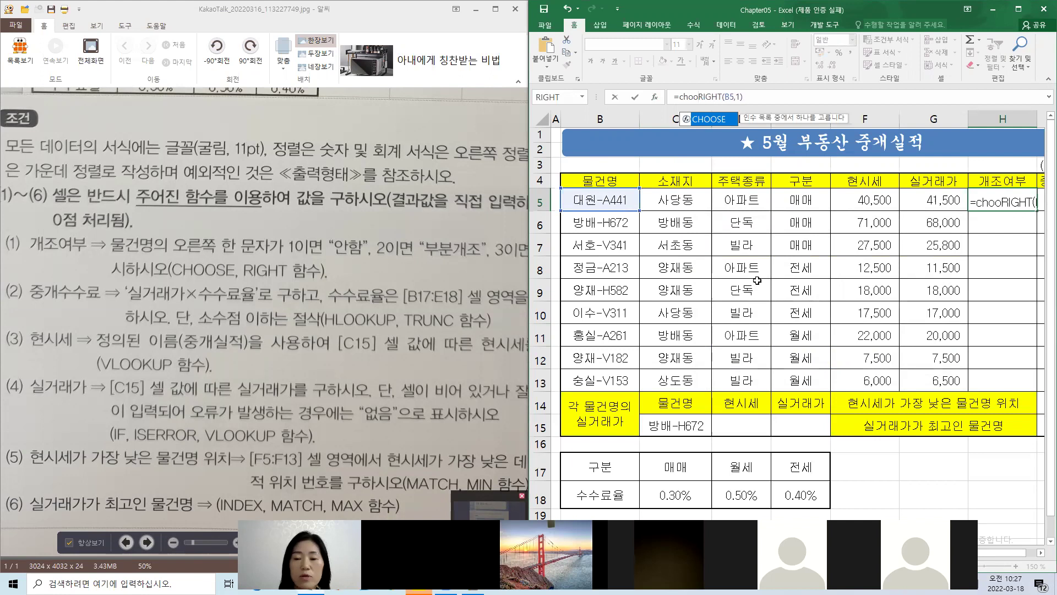
{"action": "double_click", "coordinate": [710, 121]}
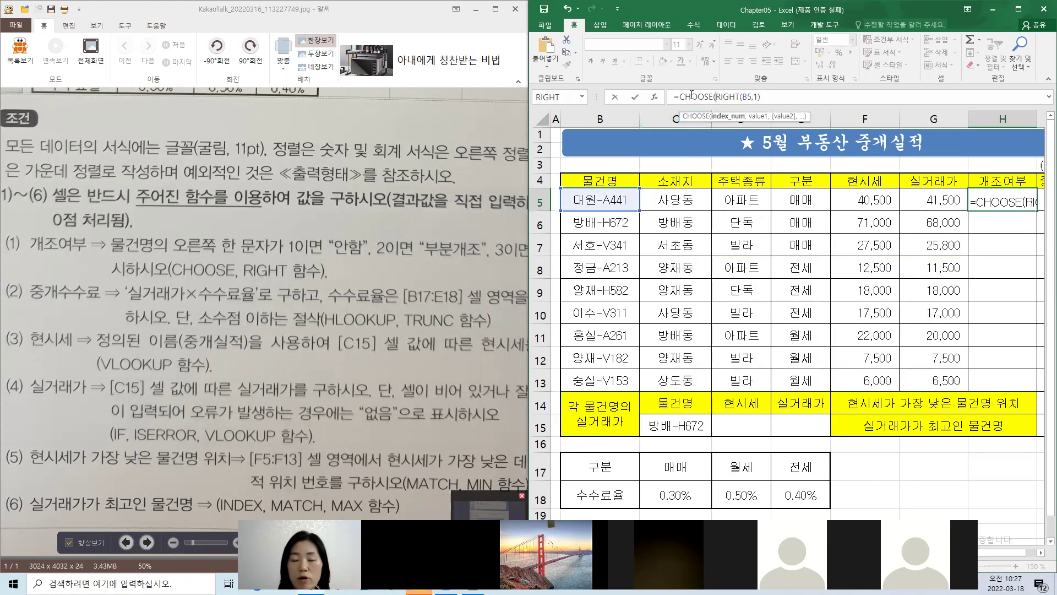
{"action": "left_click", "coordinate": [706, 92]}
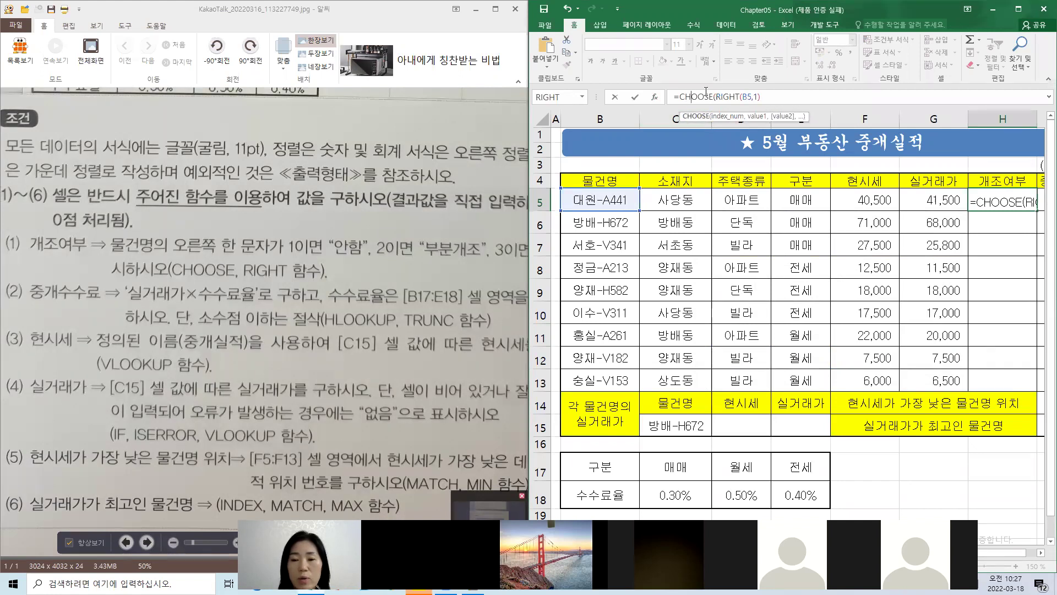
{"action": "left_click", "coordinate": [655, 98]}
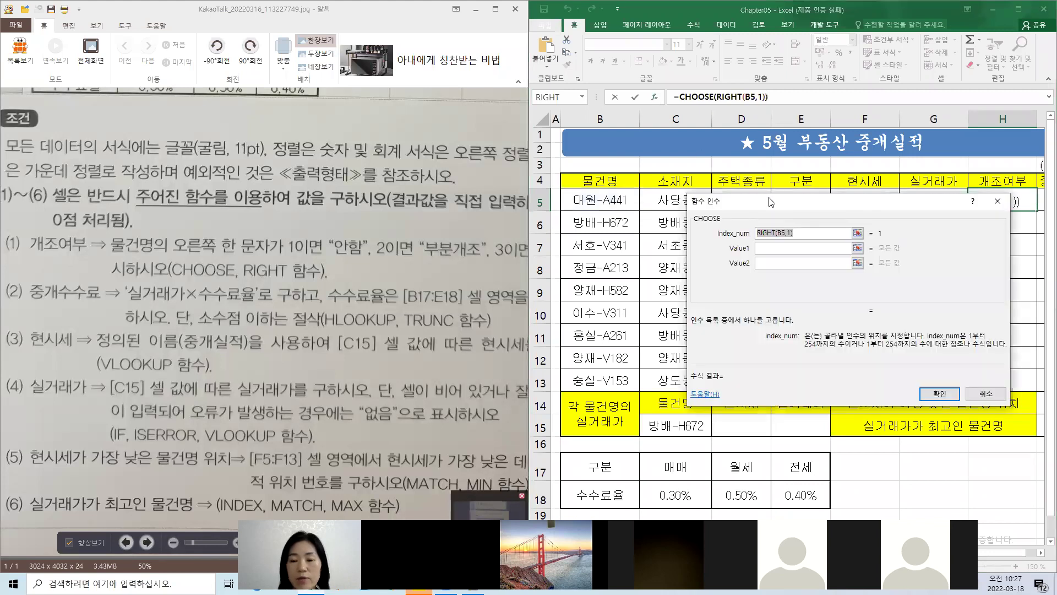
{"action": "left_click_drag", "start_coordinate": [769, 202], "coordinate": [652, 162]}
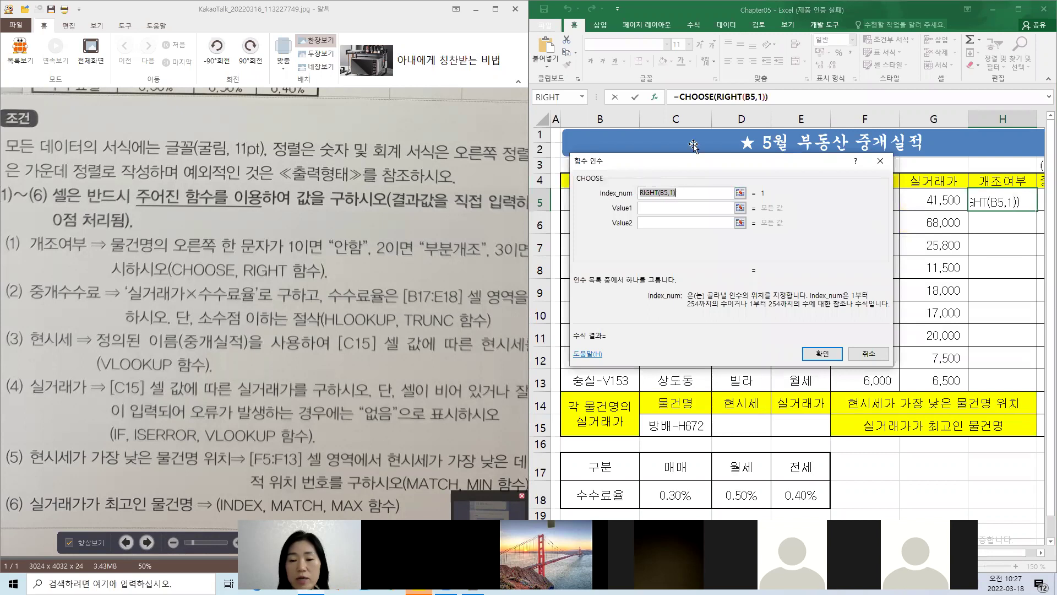
{"action": "key", "text": "Return"}
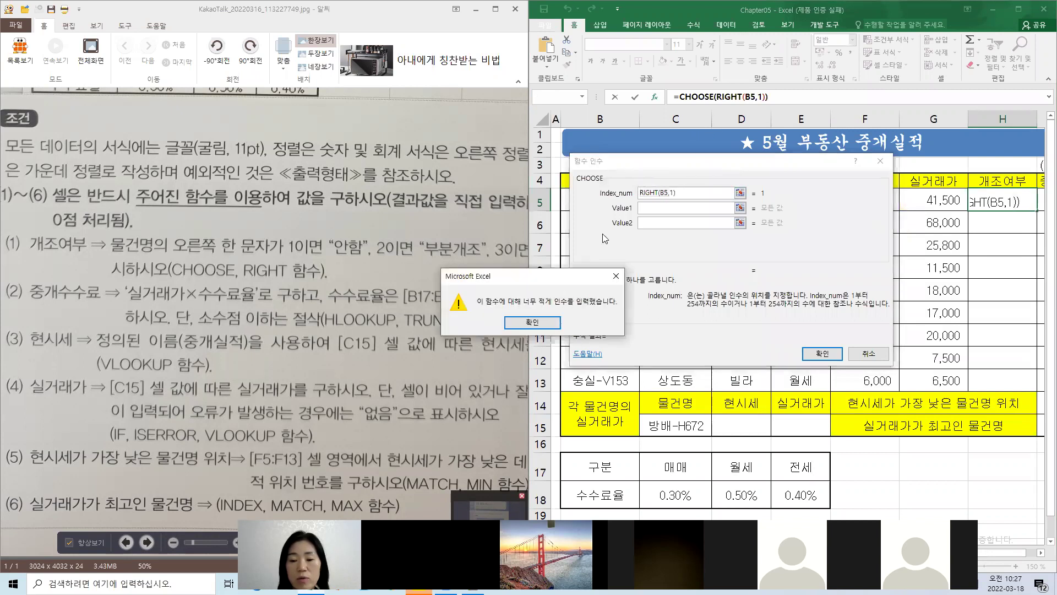
{"action": "left_click", "coordinate": [540, 322]}
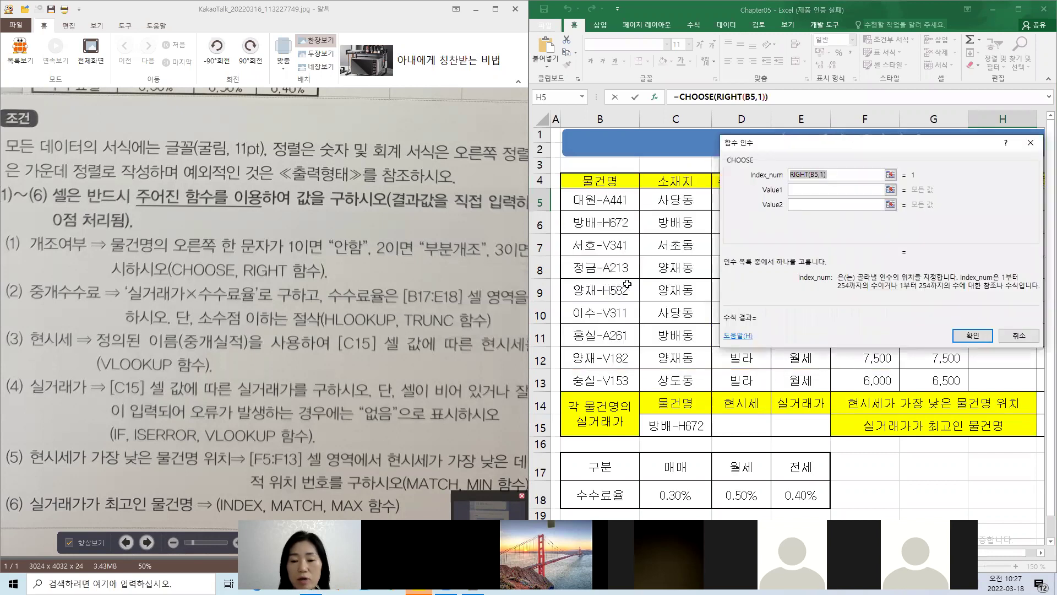
{"action": "left_click", "coordinate": [848, 174]}
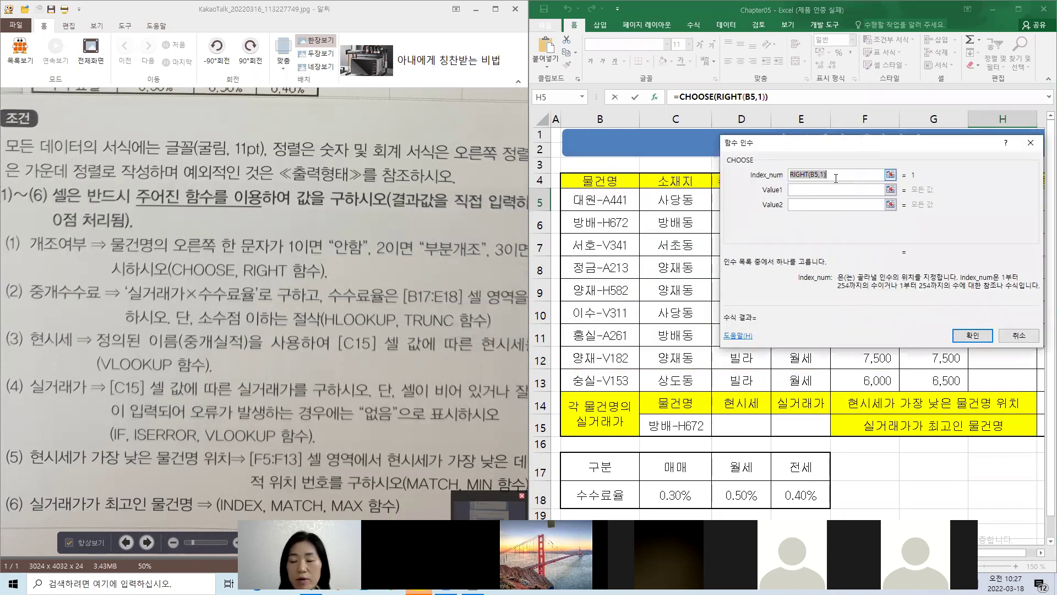
{"action": "left_click", "coordinate": [837, 175]}
{"action": "left_click", "coordinate": [803, 206]}
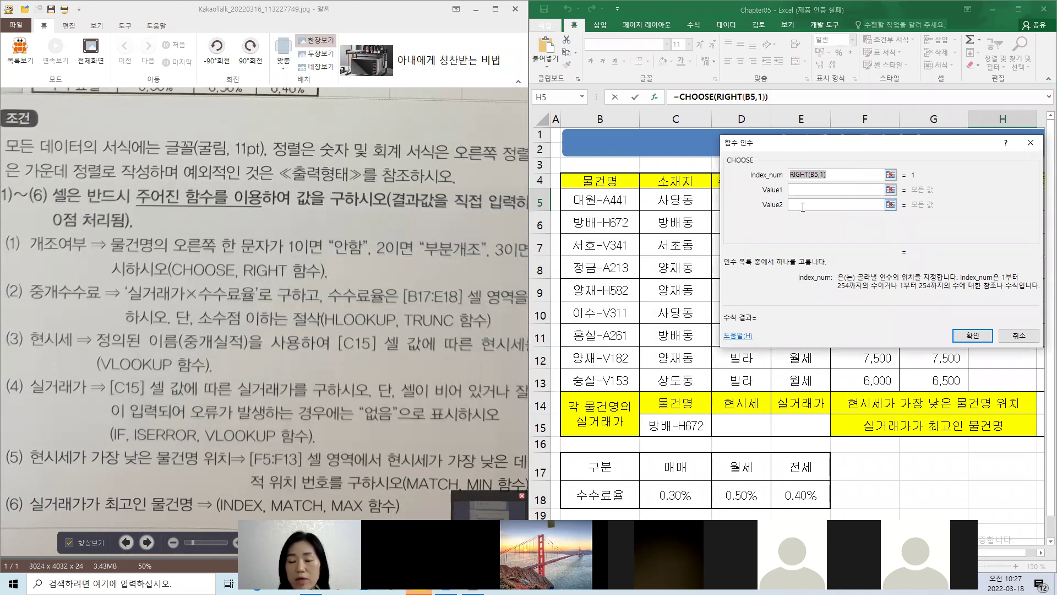
{"action": "left_click", "coordinate": [840, 175]}
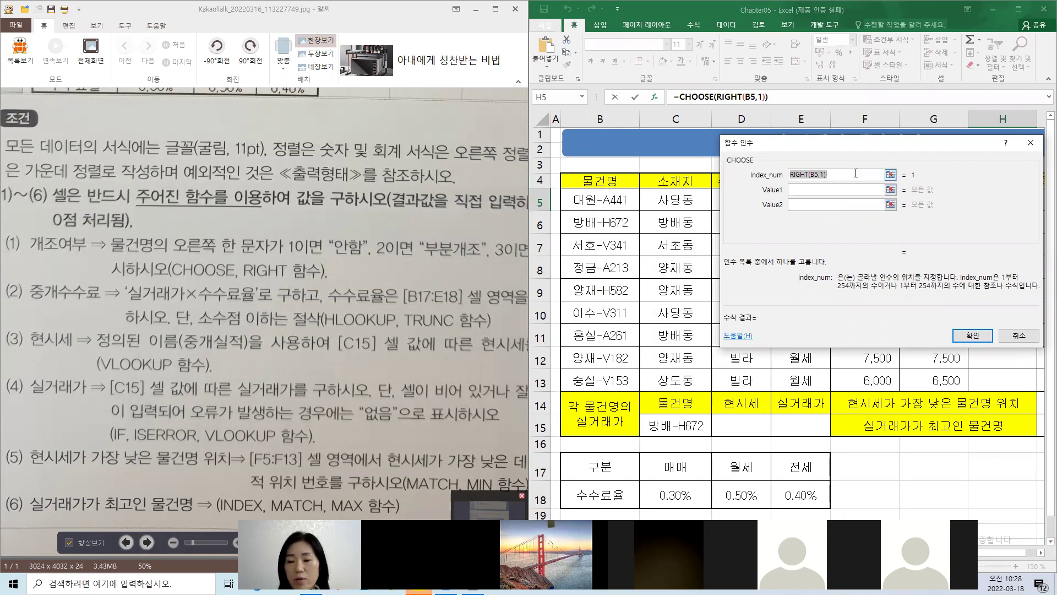
Set the CHOOSE function's Value1 argument to "안함".
{"action": "left_click", "coordinate": [796, 191]}
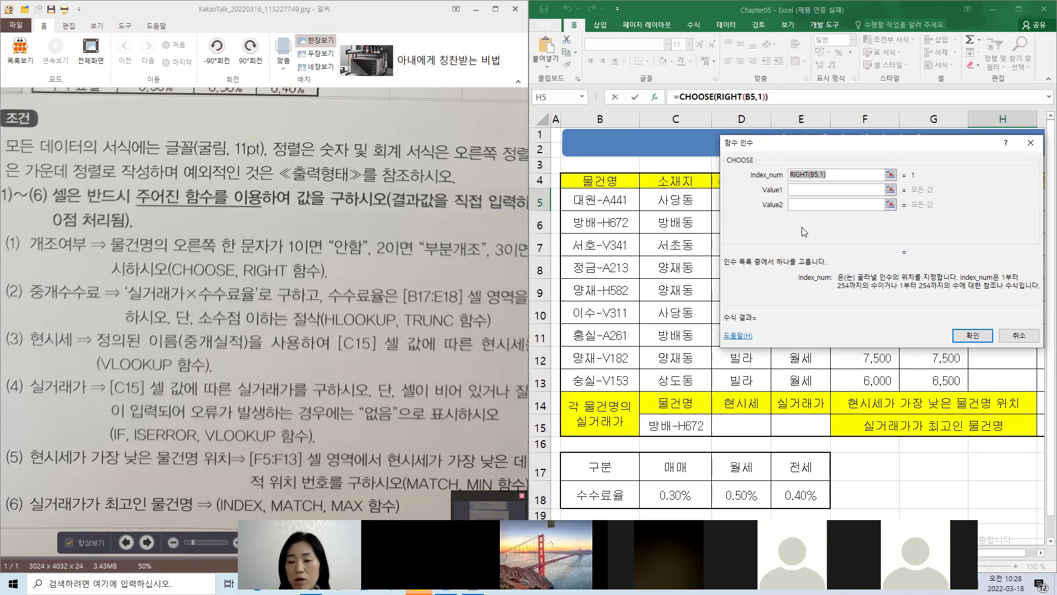
{"action": "left_click", "coordinate": [798, 190]}
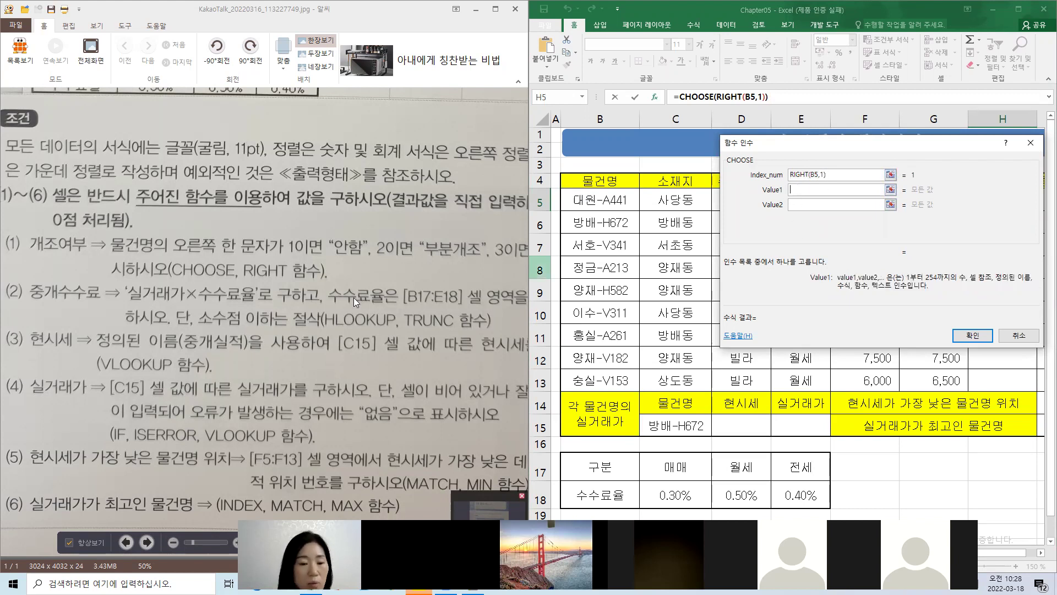
{"action": "type", "text": "dks"}
{"action": "key", "text": "BackSpace"}
{"action": "key", "text": "BackSpace"}
{"action": "key", "text": "BackSpace"}
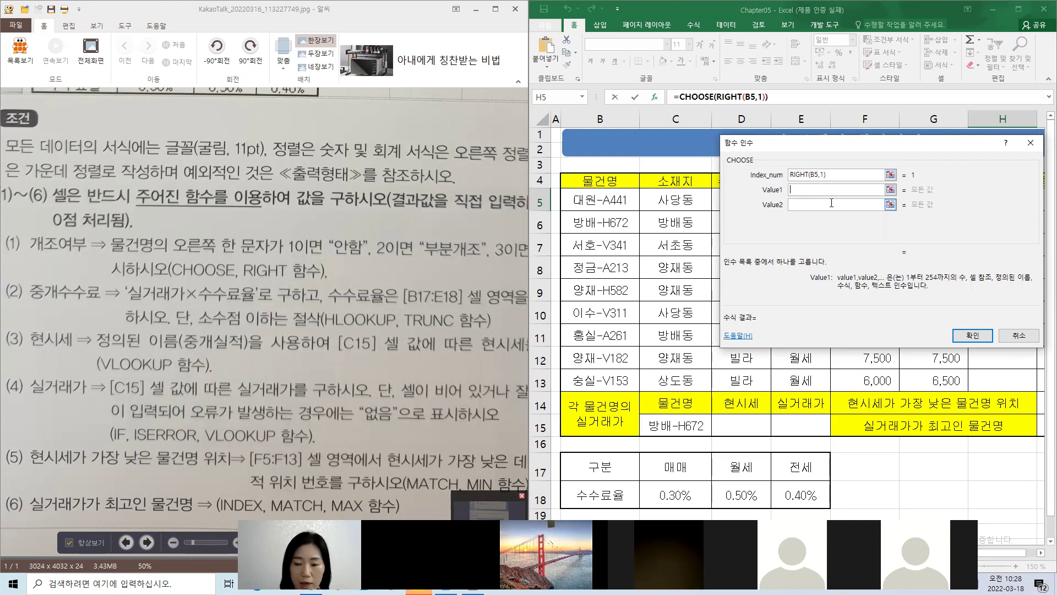
{"action": "type", "text": "안함"}
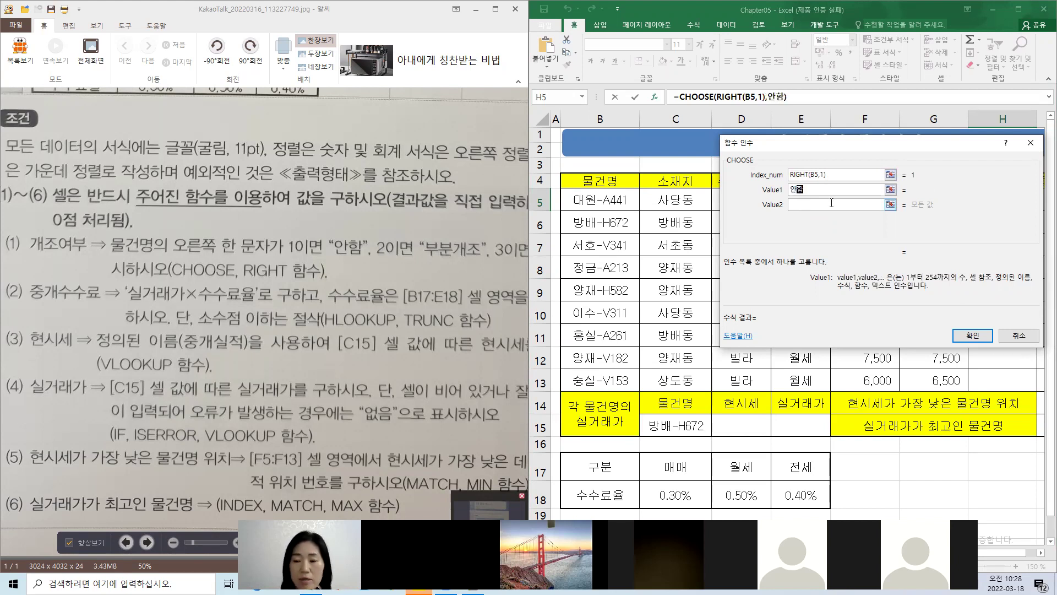
{"action": "key", "text": "Tab"}
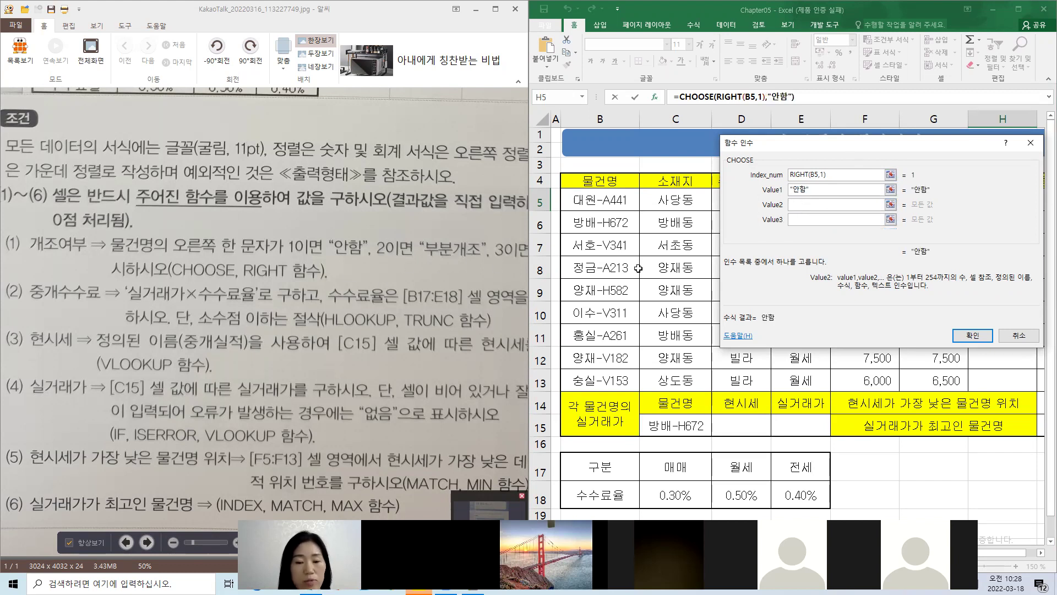
Set CHOOSE's Value2 to "부분개조" and Value3 to "개조", consulting the 개조여부 condition in the image, and apply the formula in H5.
{"action": "type", "text": "부분개조"}
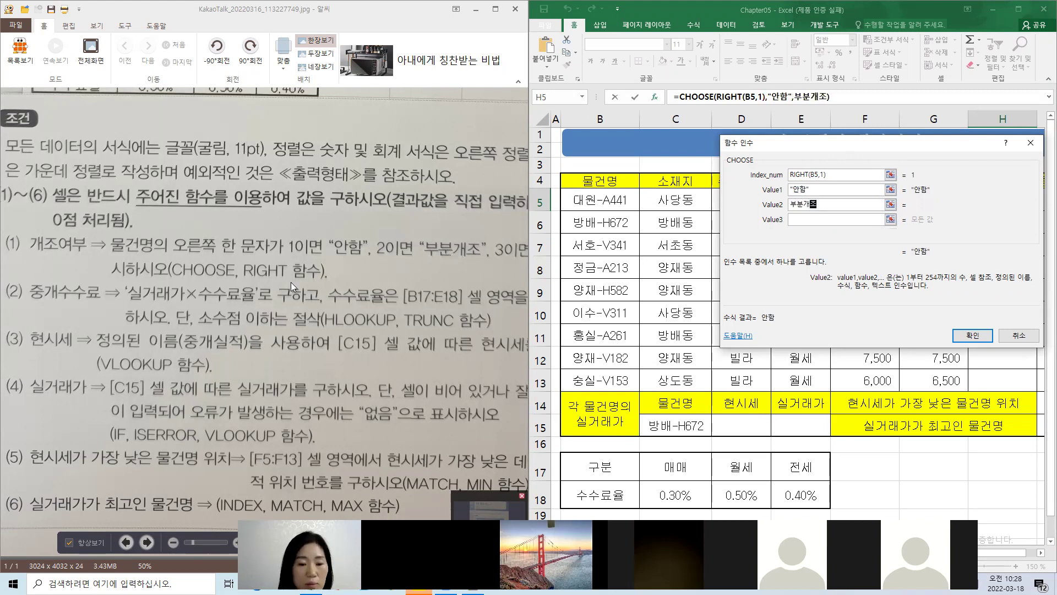
{"action": "left_click_drag", "start_coordinate": [301, 268], "coordinate": [221, 286]}
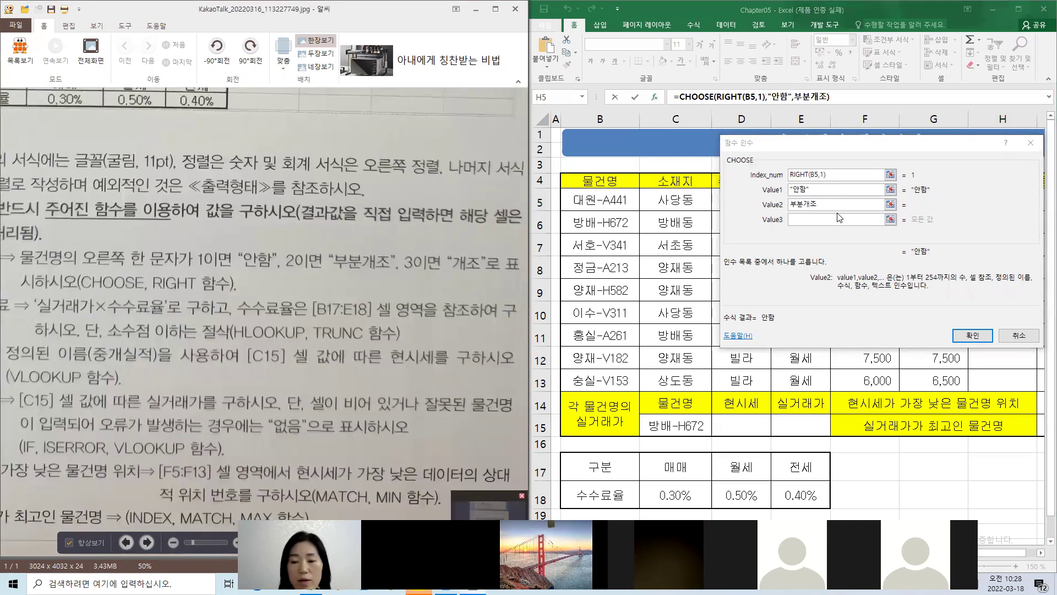
{"action": "left_click", "coordinate": [821, 219]}
{"action": "type", "text": "개조"}
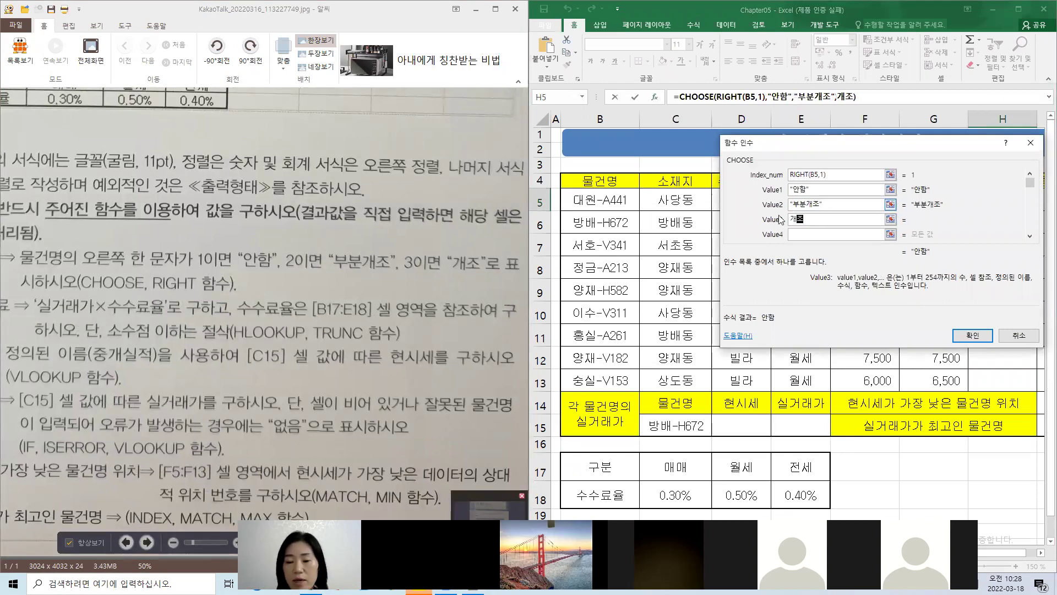
{"action": "left_click", "coordinate": [800, 235]}
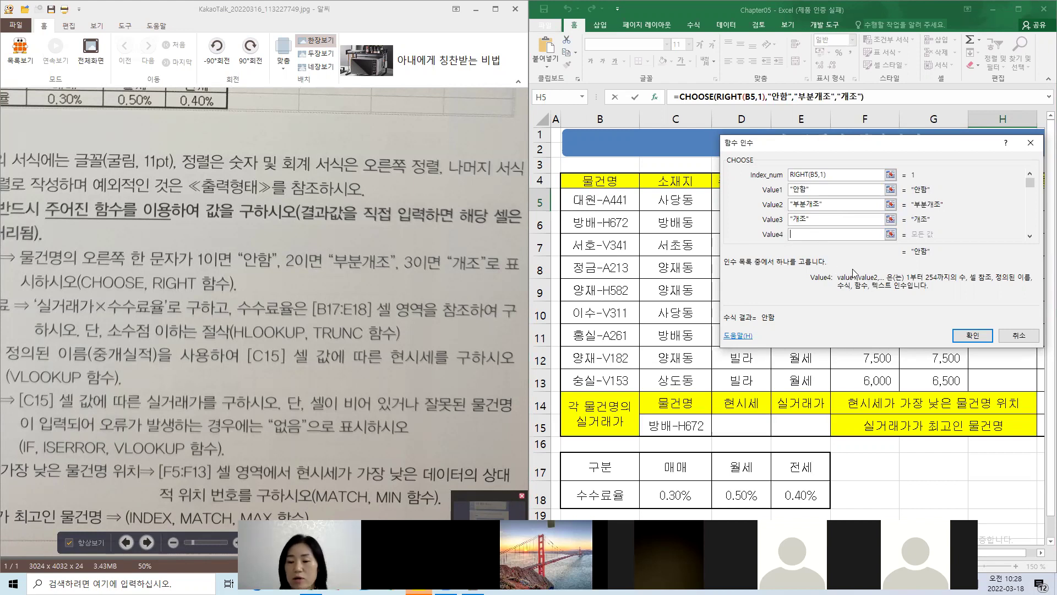
{"action": "left_click", "coordinate": [969, 339]}
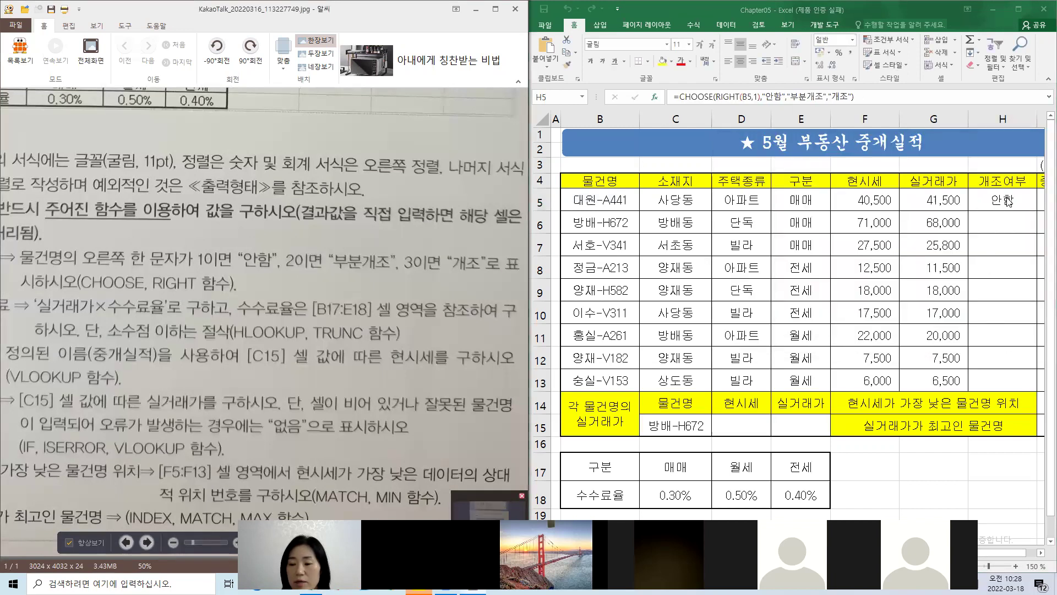
Fill the 개조여부 formula from H5 down through H13 and check the formulas in H6 and H5.
{"action": "left_click_drag", "start_coordinate": [1037, 210], "coordinate": [897, 403]}
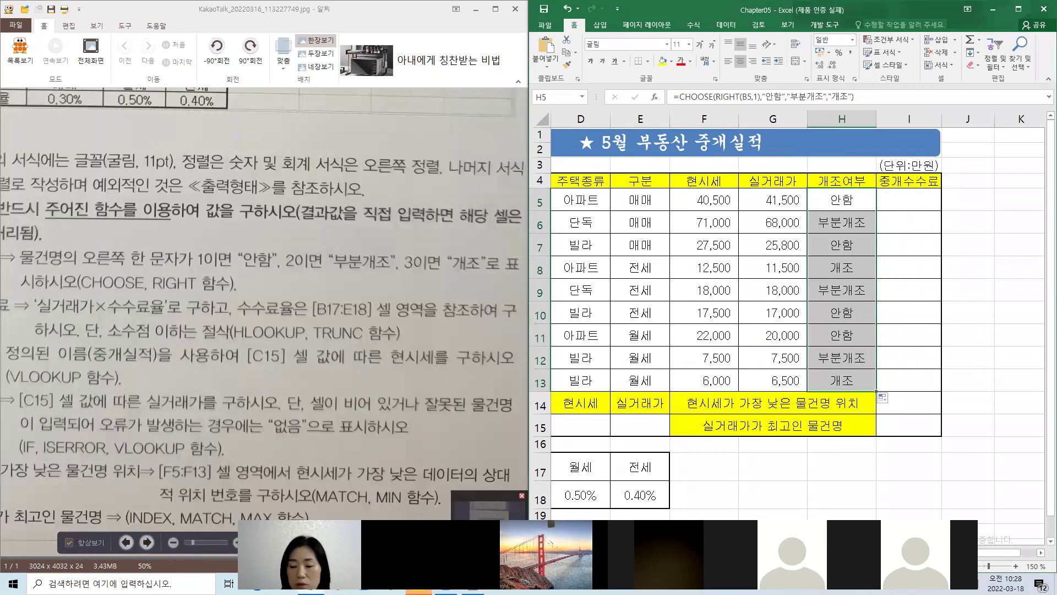
{"action": "left_click", "coordinate": [880, 516]}
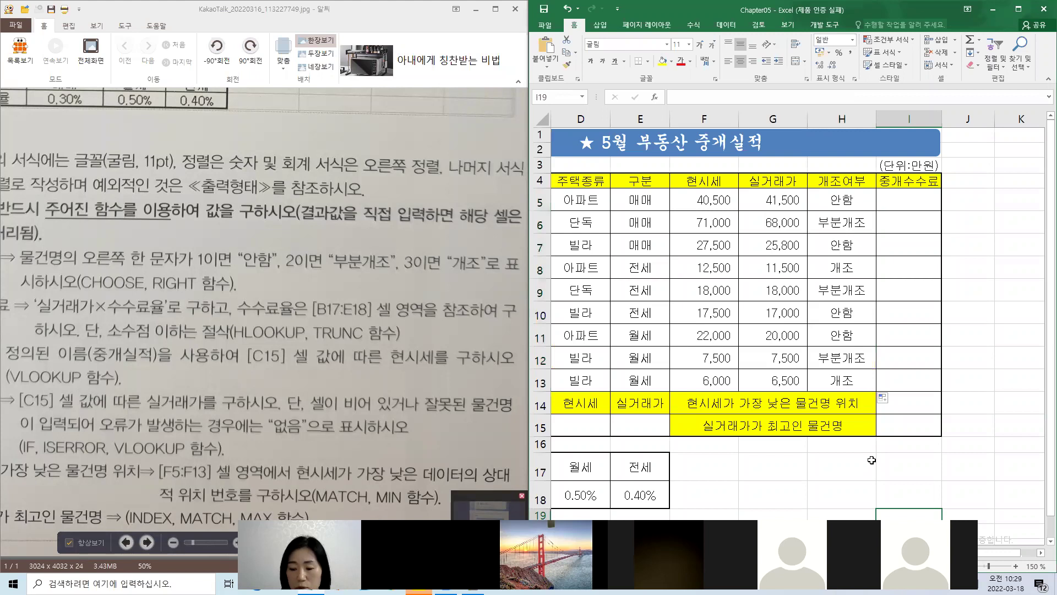
{"action": "left_click_drag", "start_coordinate": [975, 554], "coordinate": [817, 554]}
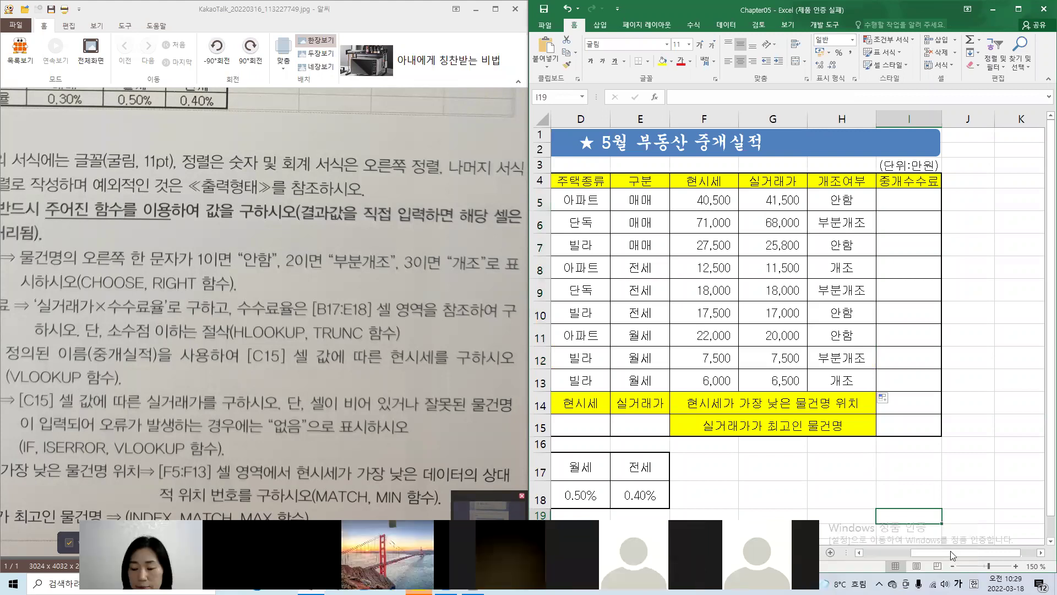
{"action": "left_click_drag", "start_coordinate": [953, 555], "coordinate": [915, 558]}
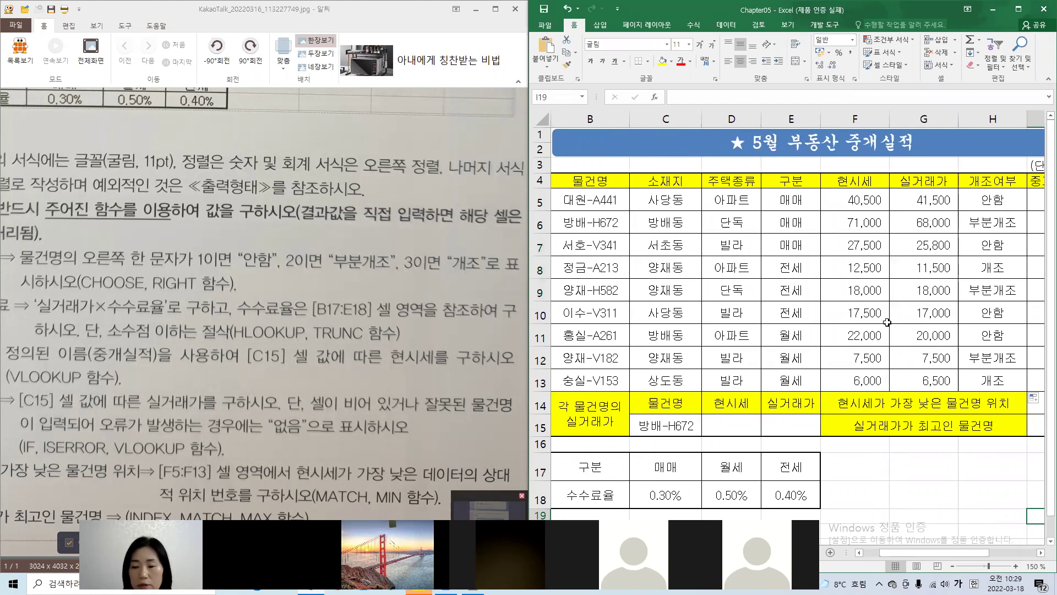
{"action": "left_click", "coordinate": [991, 222]}
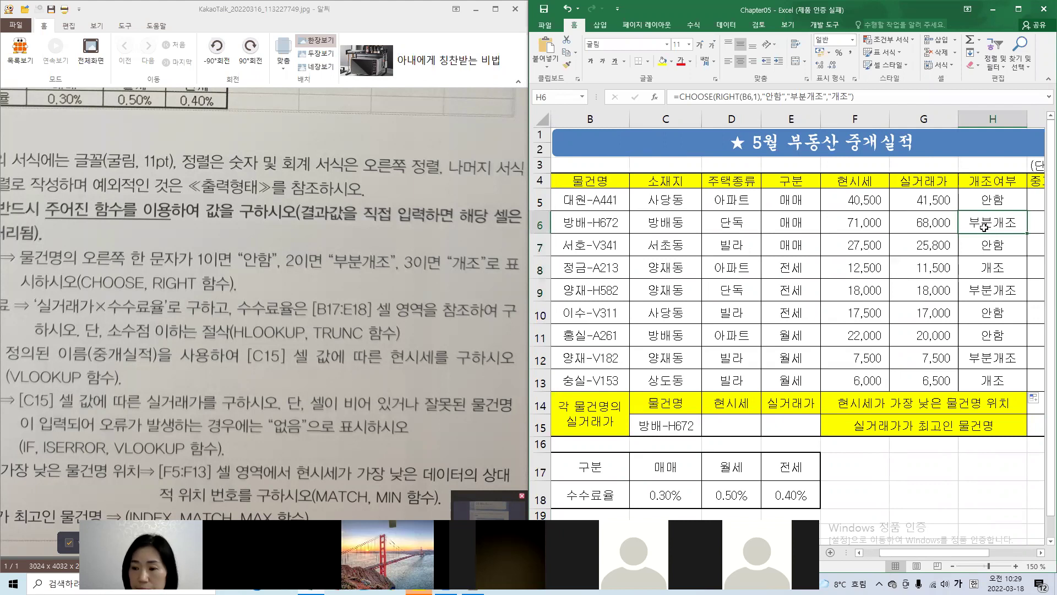
{"action": "left_click", "coordinate": [1007, 204]}
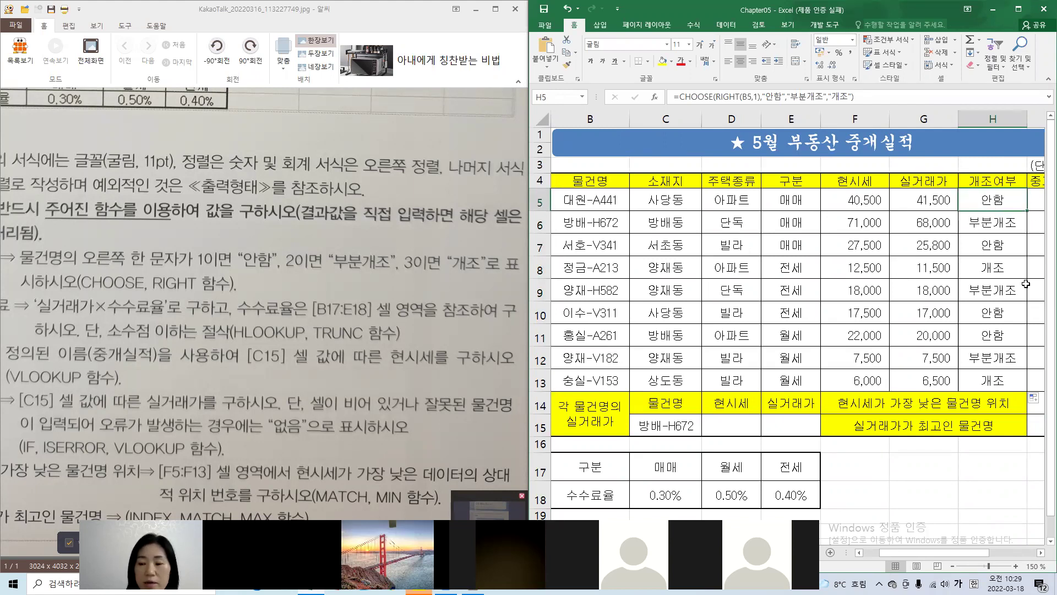
{"action": "left_click", "coordinate": [991, 486]}
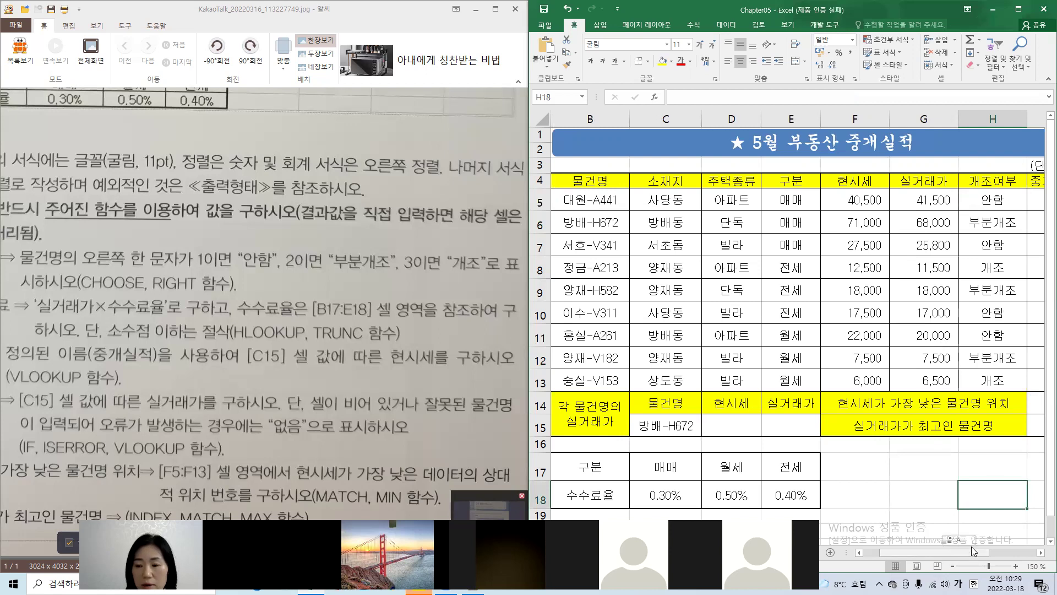
Start a RIGHT formula in I5 with the 중개수수료 range I5:I13 selected, and open its function arguments dialog.
{"action": "scroll", "coordinate": [971, 546], "scroll_direction": "right", "scroll_amount": 2}
{"action": "left_click_drag", "start_coordinate": [898, 200], "coordinate": [903, 379]}
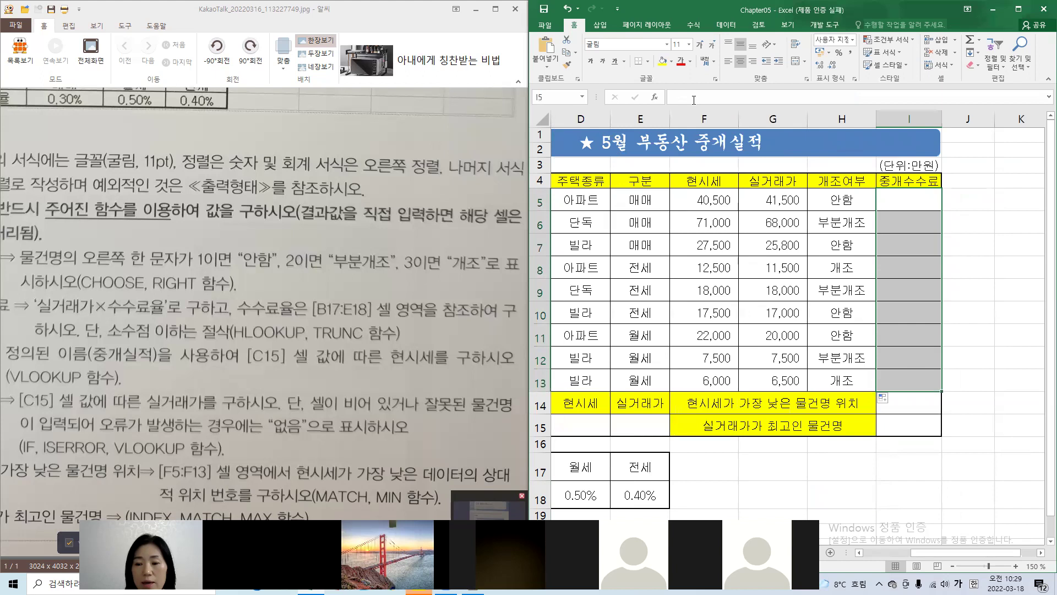
{"action": "type", "text": "=ㄱ"}
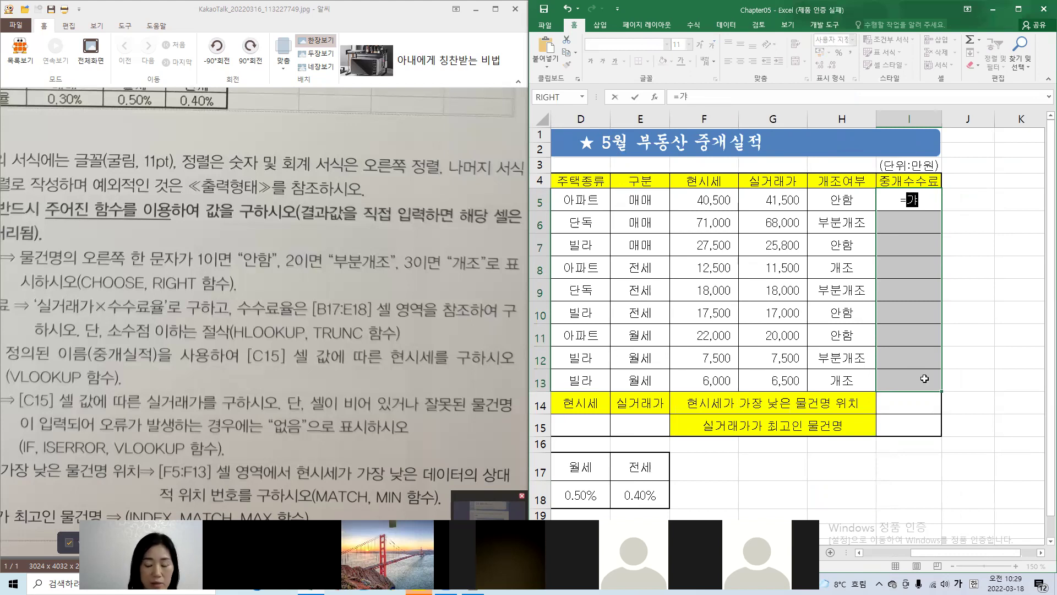
{"action": "key", "text": "BackSpace"}
{"action": "key", "text": "Escape"}
{"action": "type", "text": "="}
{"action": "type", "text": "ㄱ"}
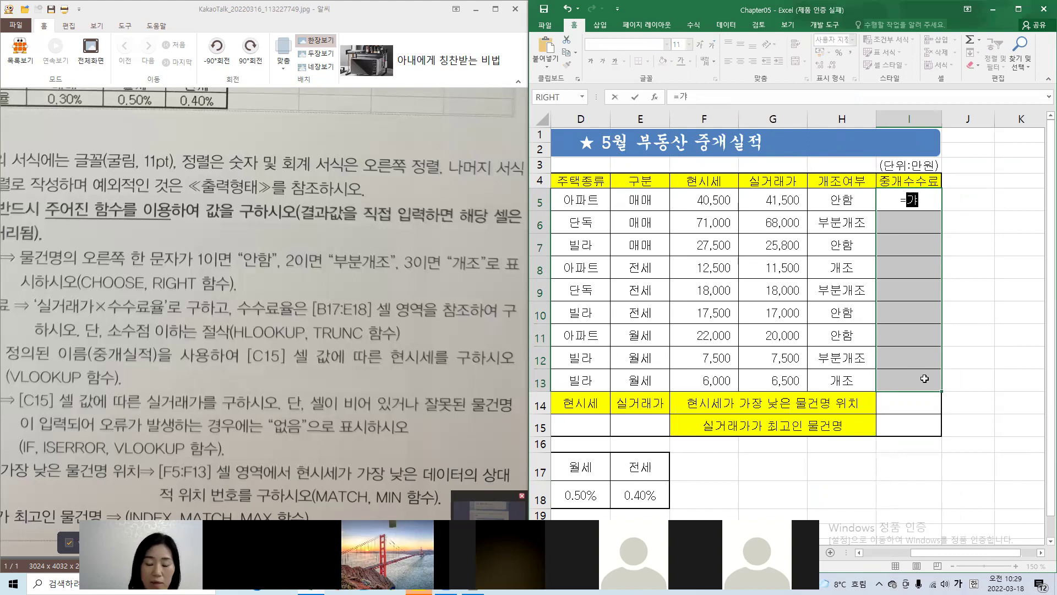
{"action": "key", "text": "Hangul"}
{"action": "type", "text": "right"}
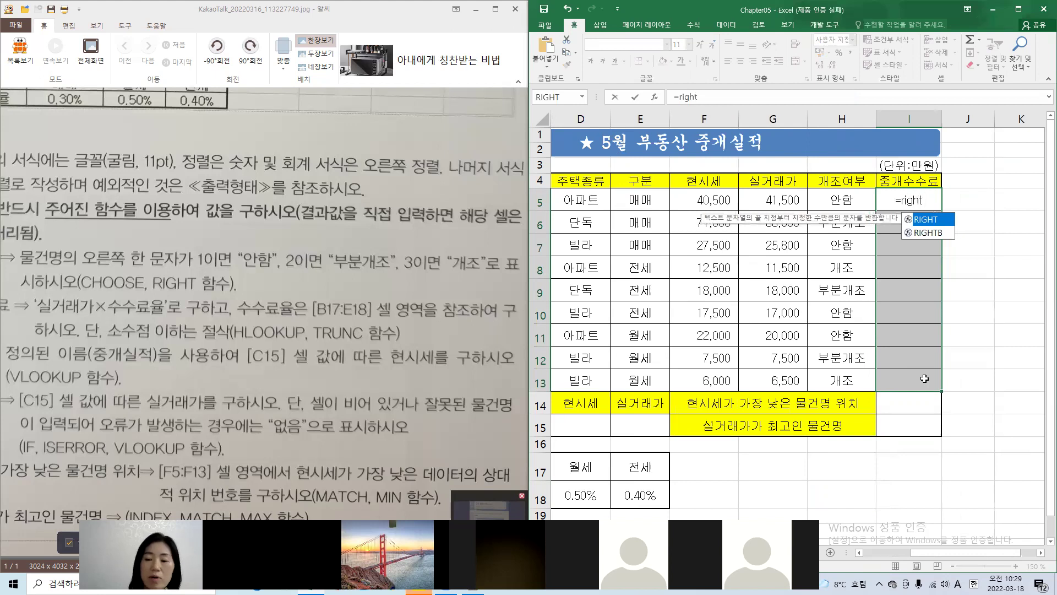
{"action": "double_click", "coordinate": [923, 220]}
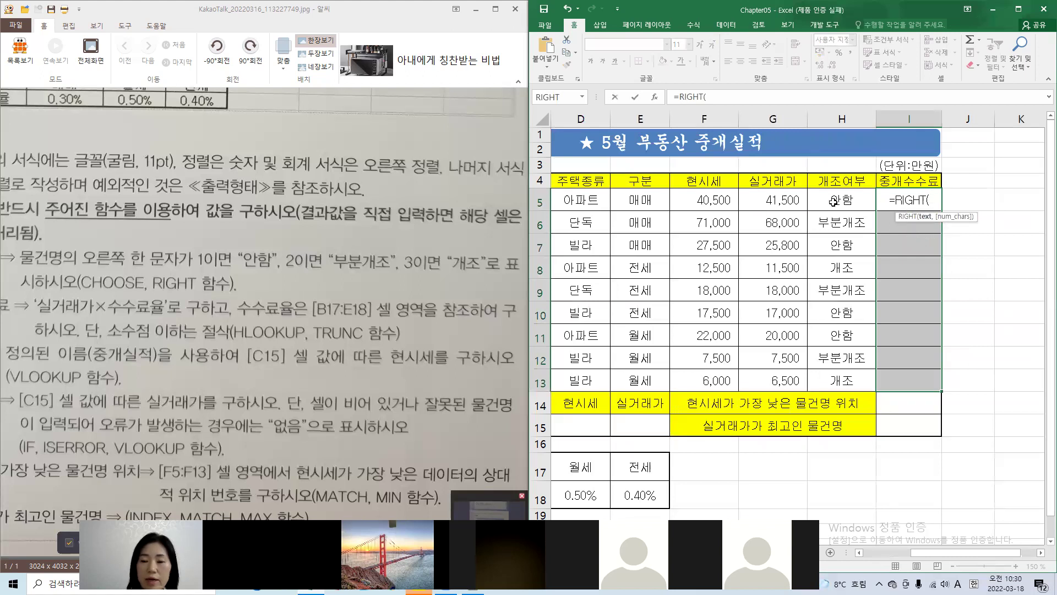
{"action": "left_click", "coordinate": [654, 97]}
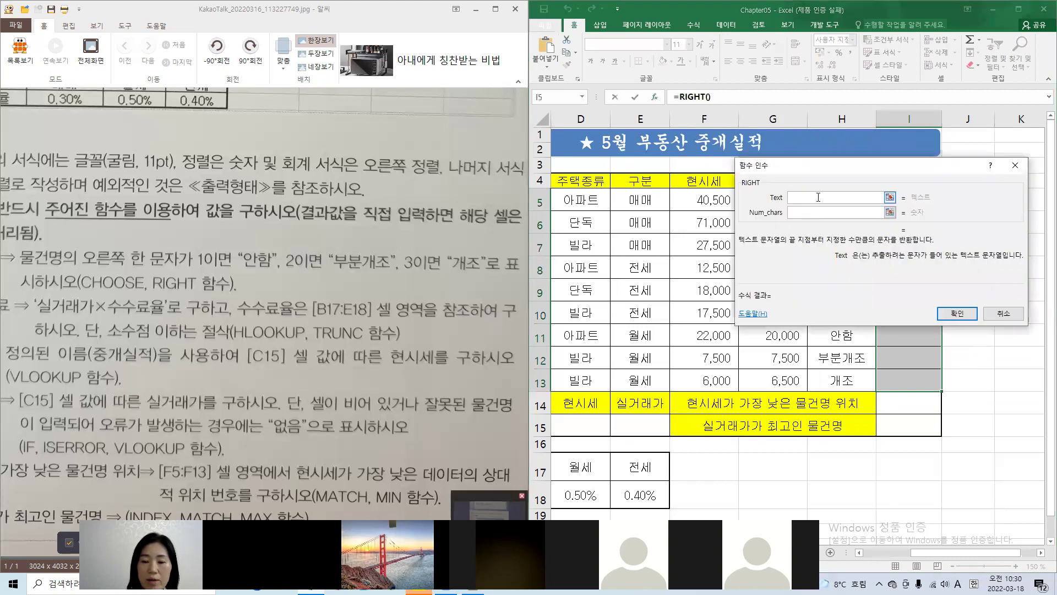
Set the RIGHT function's Text argument to D5 and Num_chars to 1, and apply the formula in I5.
{"action": "left_click", "coordinate": [582, 202]}
{"action": "left_click", "coordinate": [810, 210]}
{"action": "type", "text": "1"}
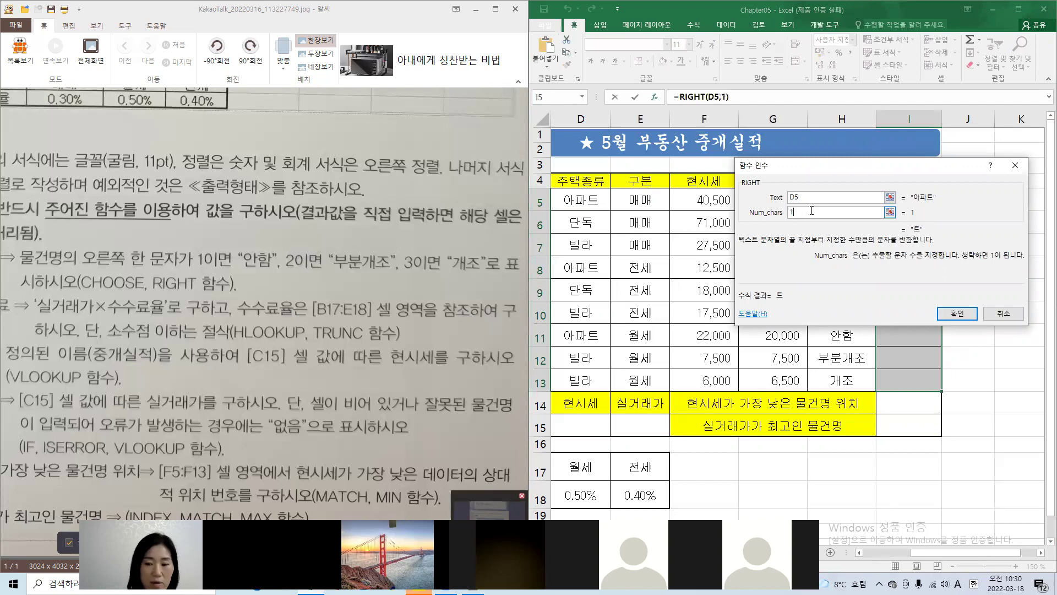
{"action": "left_click", "coordinate": [958, 313]}
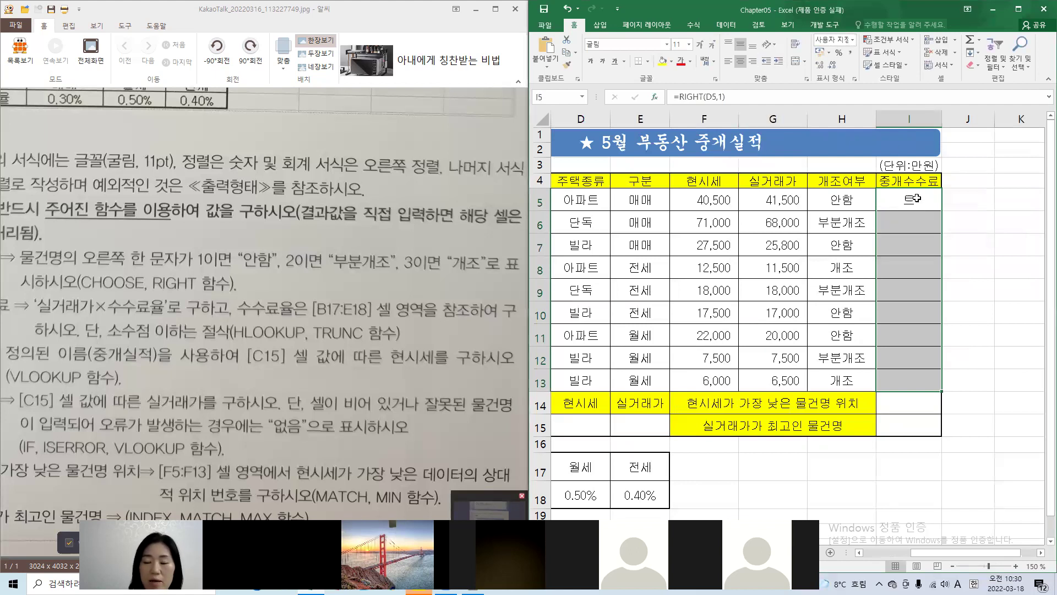
{"action": "left_click", "coordinate": [738, 97]}
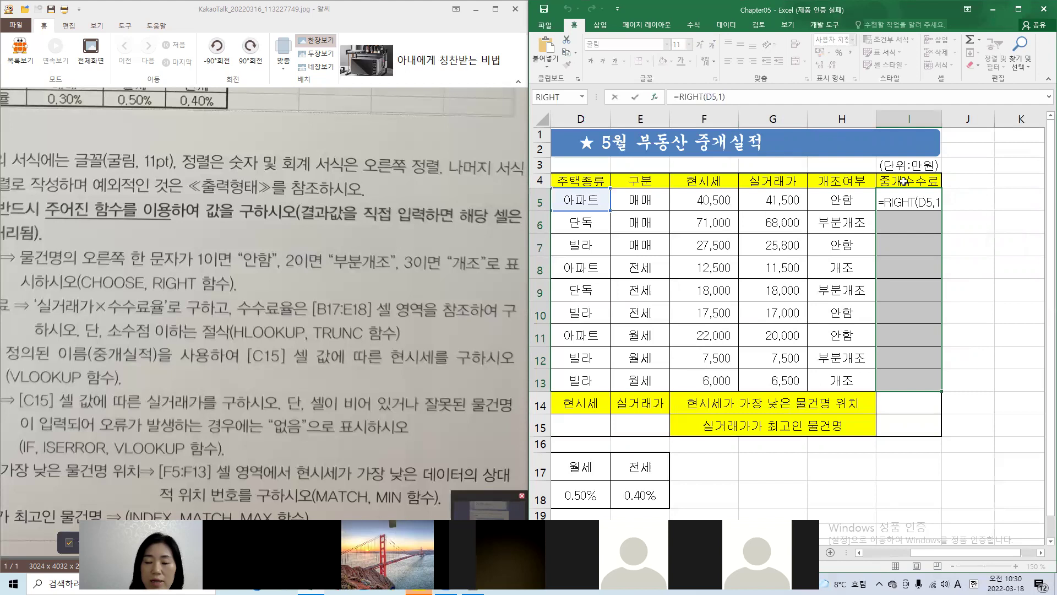
{"action": "key", "text": "Return"}
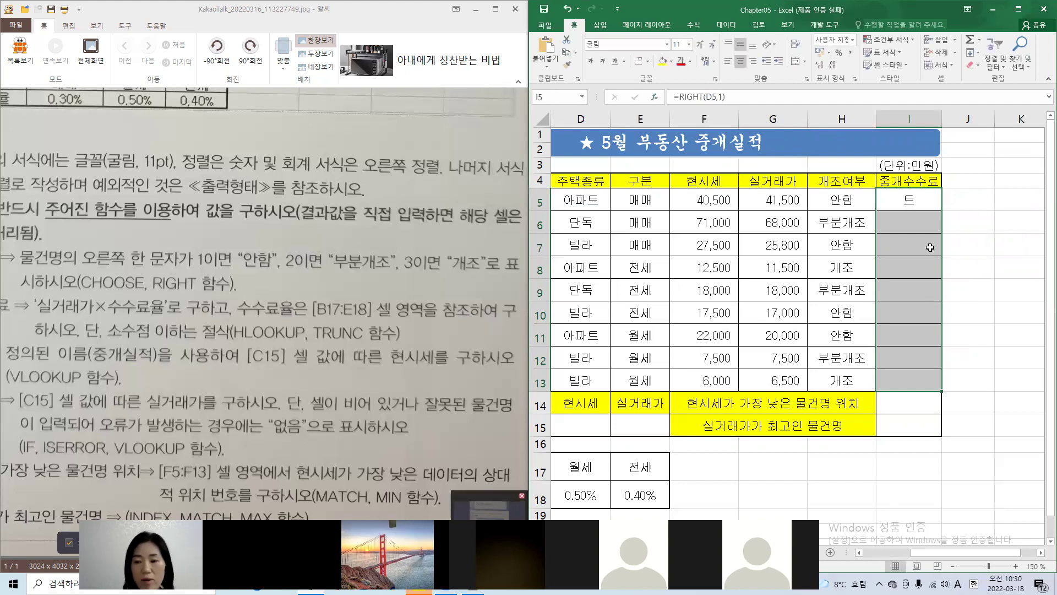
Clear the practice RIGHT formula from the 중개수수료 range I5:I13.
{"action": "left_click", "coordinate": [973, 221]}
{"action": "left_click_drag", "start_coordinate": [924, 206], "coordinate": [919, 370]}
{"action": "key", "text": "Delete"}
{"action": "left_click", "coordinate": [999, 262]}
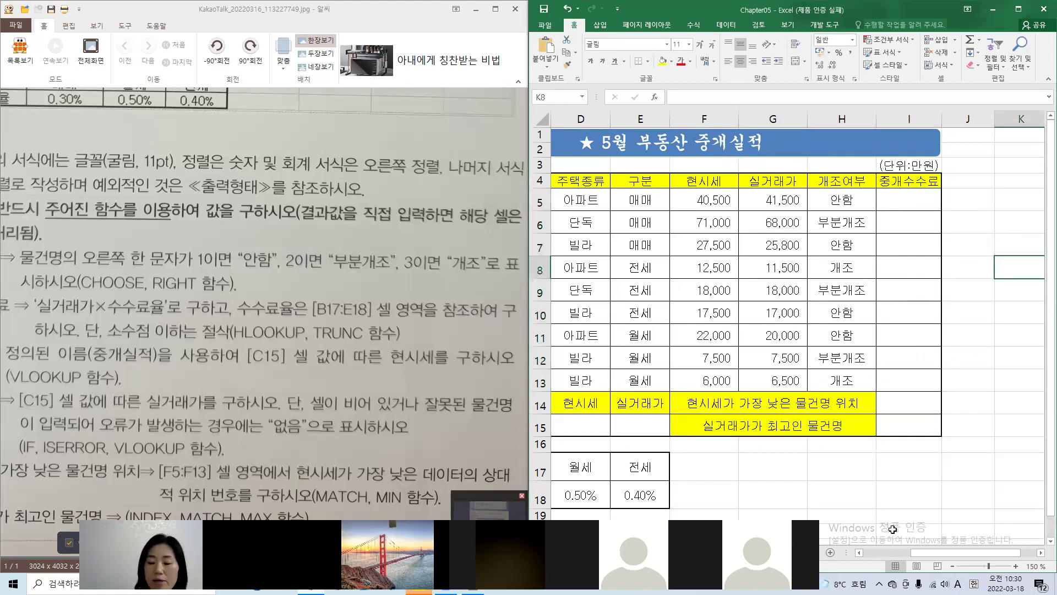
Examine conditions (1) to (6) in the textbook image, especially the 중개수수료 rule, alongside the 5월 부동산 중개실적 table.
{"action": "left_click_drag", "start_coordinate": [964, 553], "coordinate": [932, 559]}
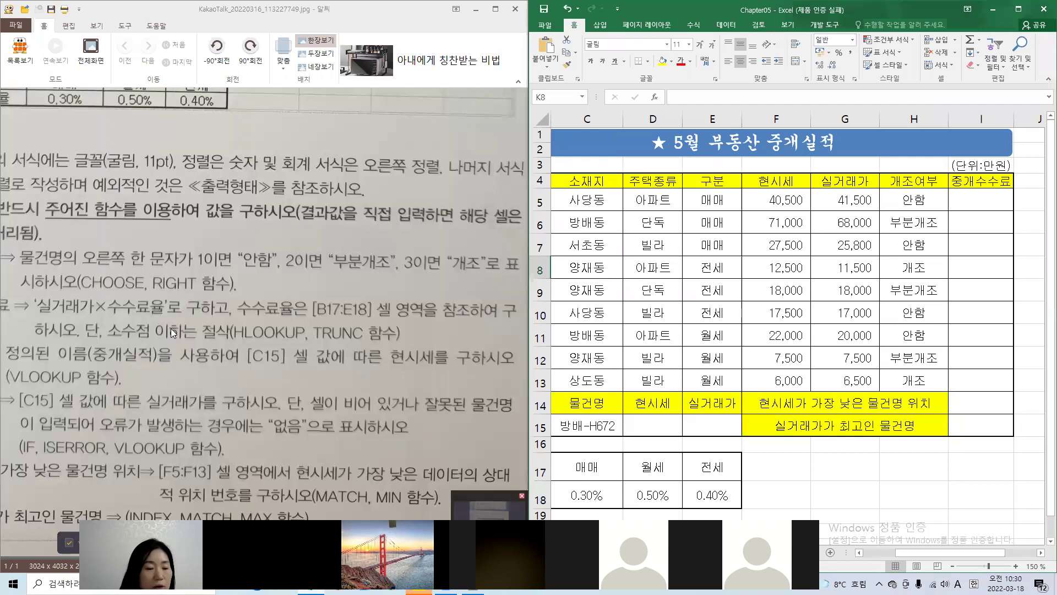
{"action": "left_click_drag", "start_coordinate": [171, 329], "coordinate": [247, 288]}
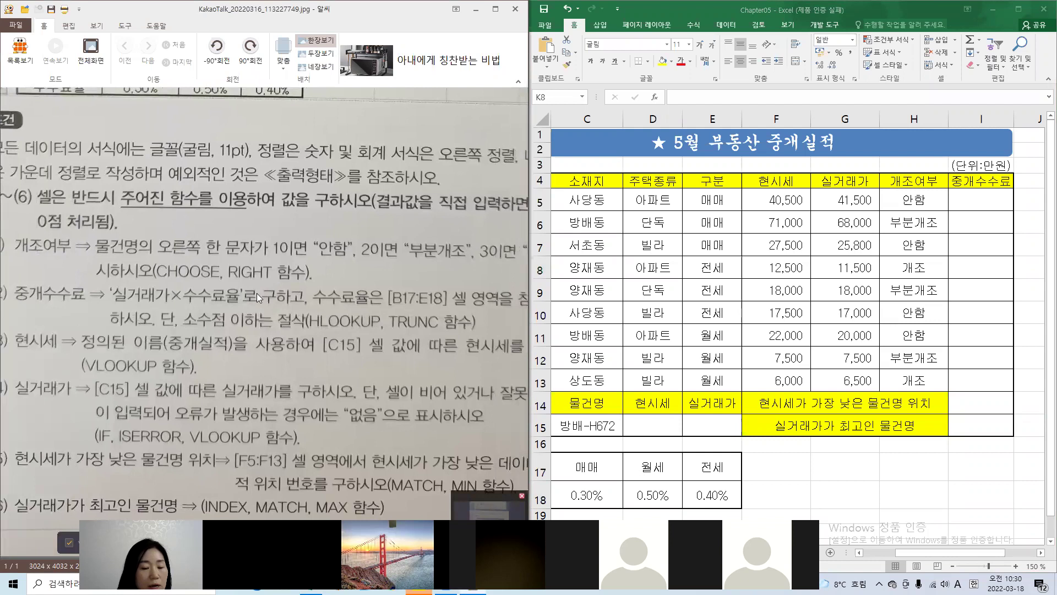
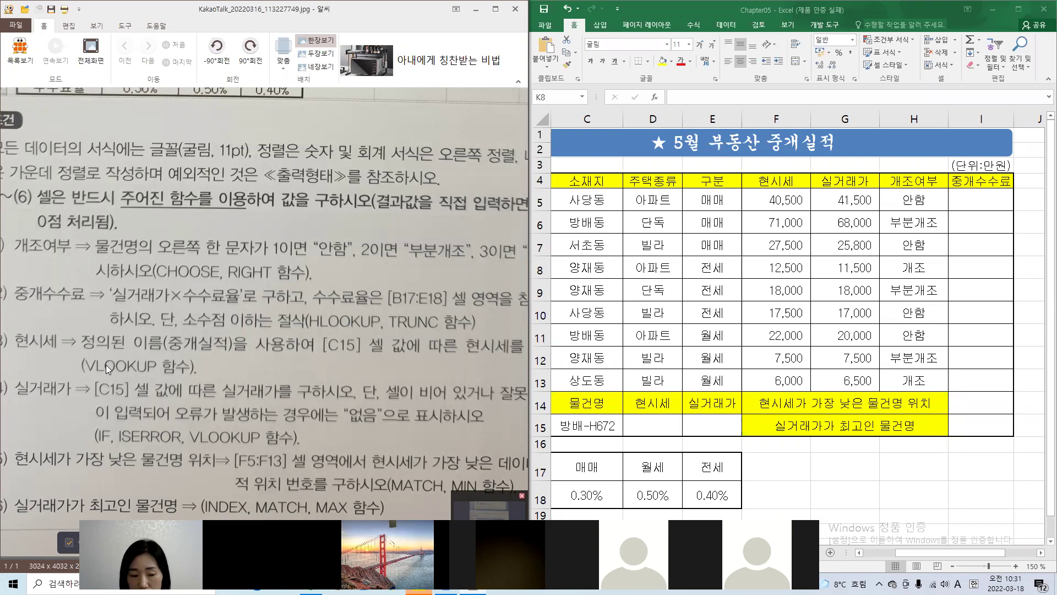
{"action": "left_click_drag", "start_coordinate": [239, 371], "coordinate": [261, 323]}
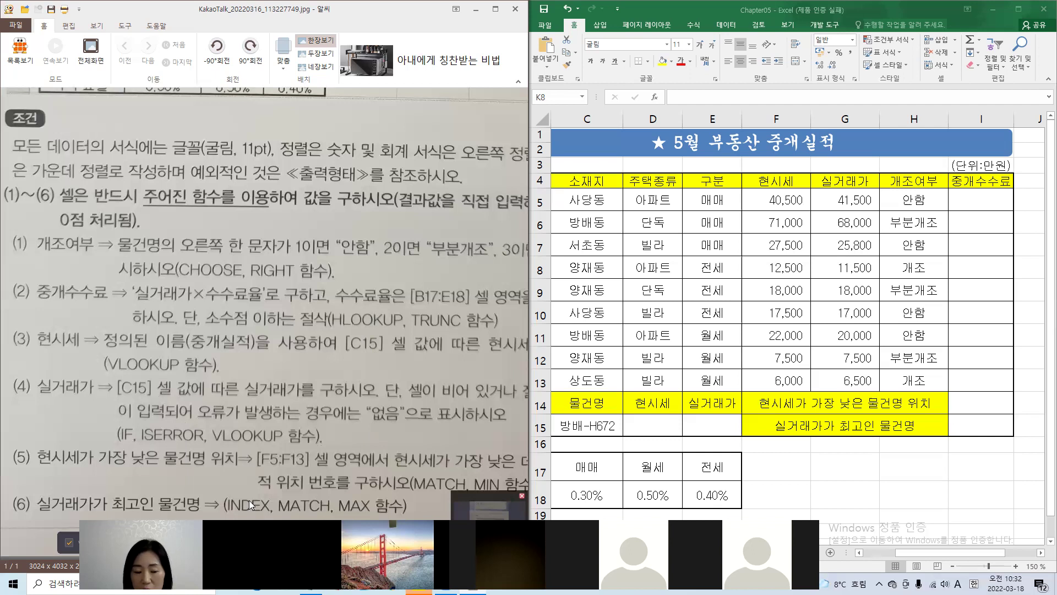
{"action": "left_click_drag", "start_coordinate": [414, 476], "coordinate": [275, 460]}
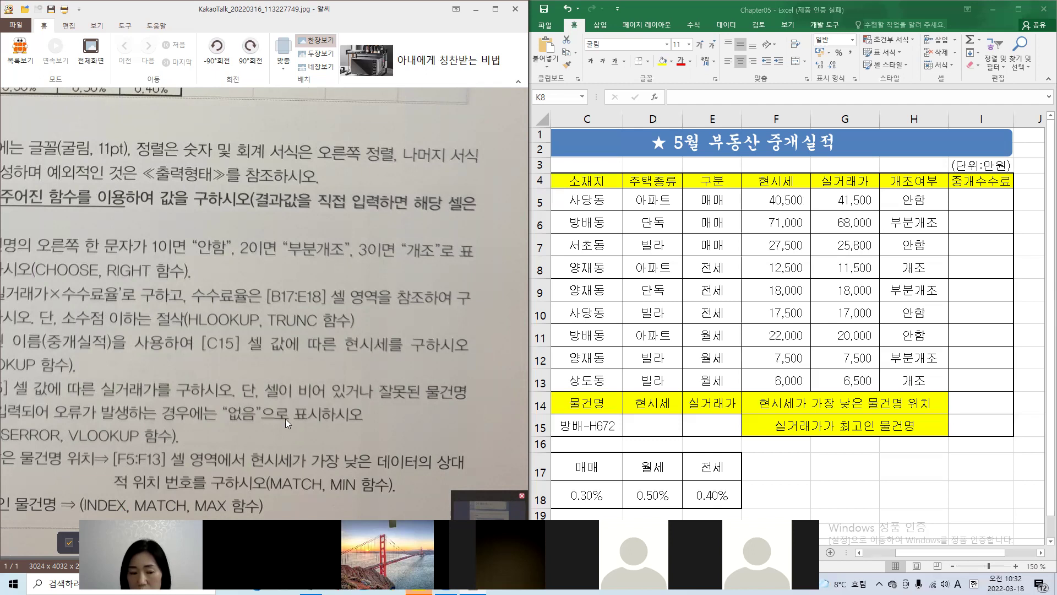
{"action": "left_click_drag", "start_coordinate": [218, 308], "coordinate": [322, 358]}
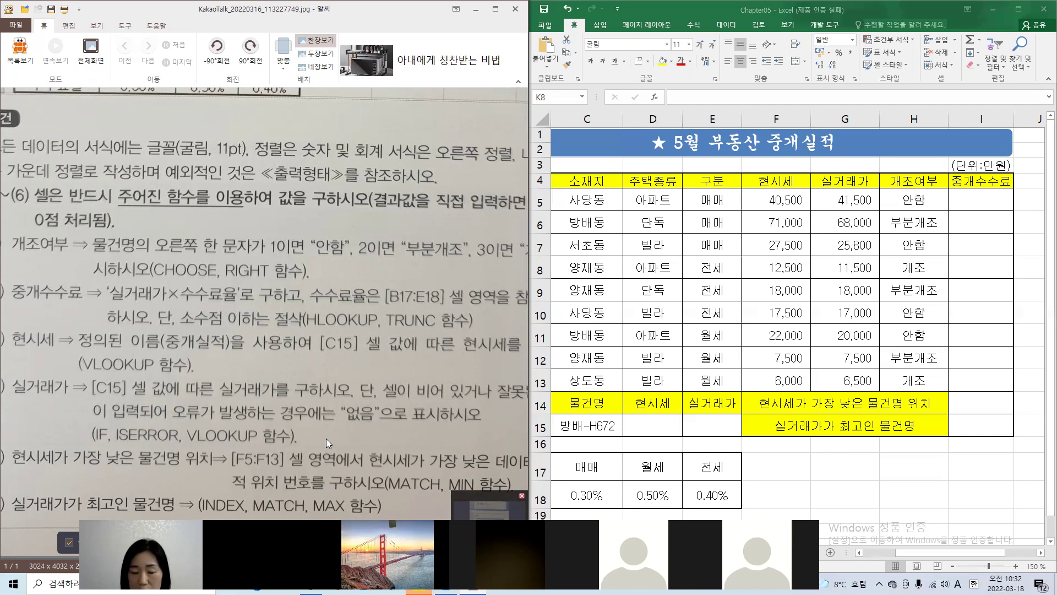
{"action": "left_click_drag", "start_coordinate": [325, 389], "coordinate": [362, 380]}
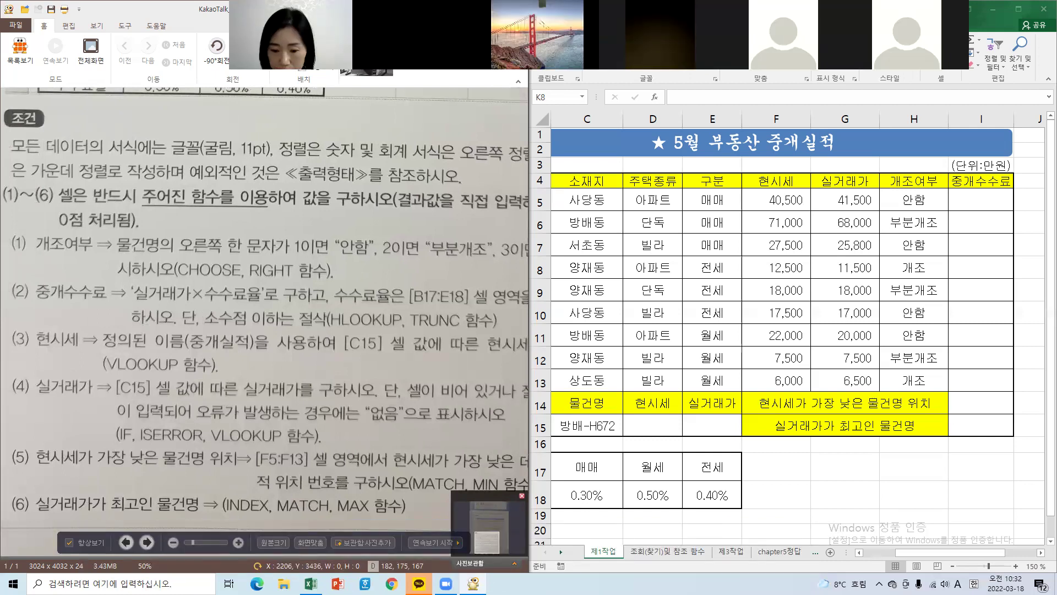
Show the 조회(찾기)및 참조 함수 sheet in a maximized window and review its HLOOKUP and VLOOKUP explanations.
{"action": "left_click", "coordinate": [681, 553]}
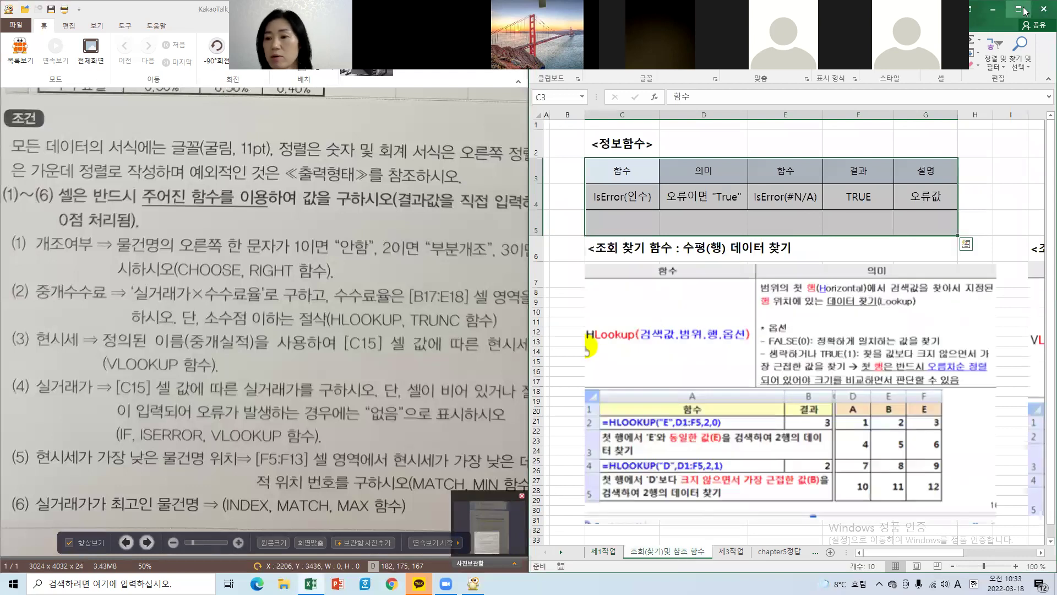
{"action": "left_click", "coordinate": [1018, 8]}
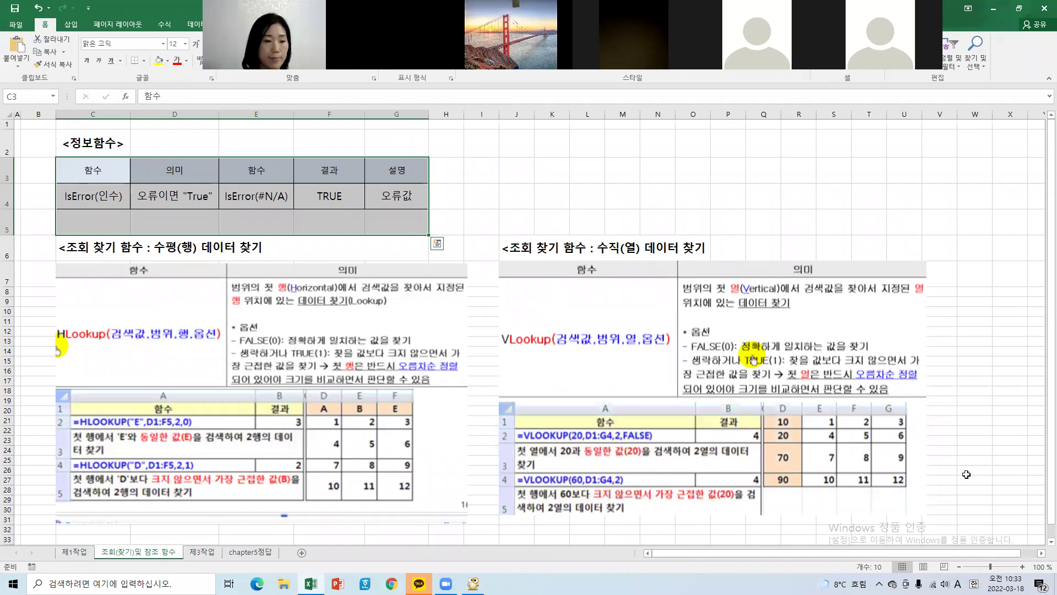
{"action": "scroll", "coordinate": [967, 474], "scroll_direction": "down", "scroll_amount": 3}
{"action": "scroll", "coordinate": [966, 475], "scroll_direction": "up", "scroll_amount": 3}
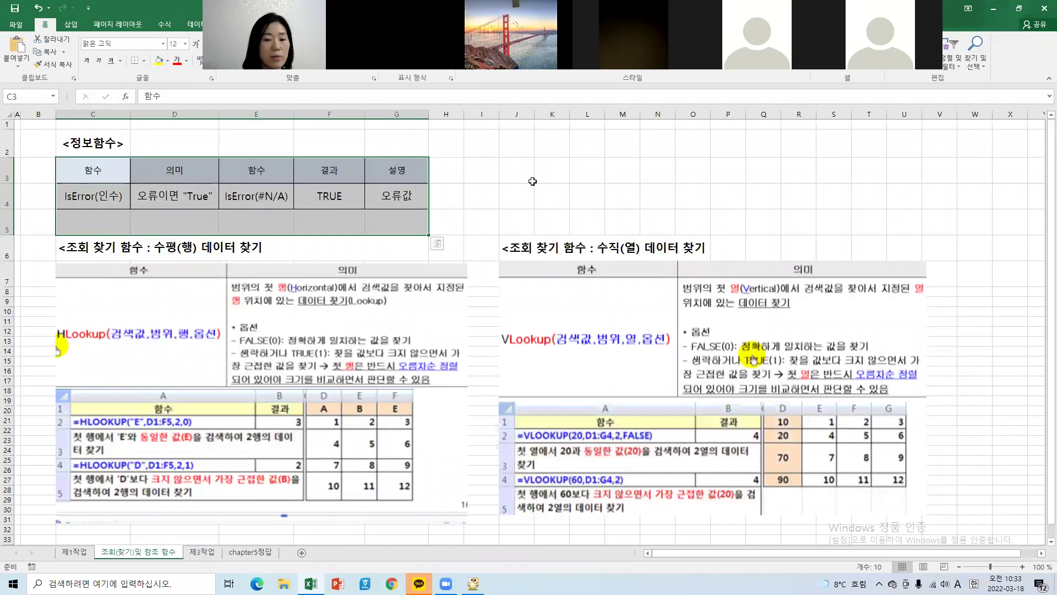
{"action": "left_click", "coordinate": [516, 169]}
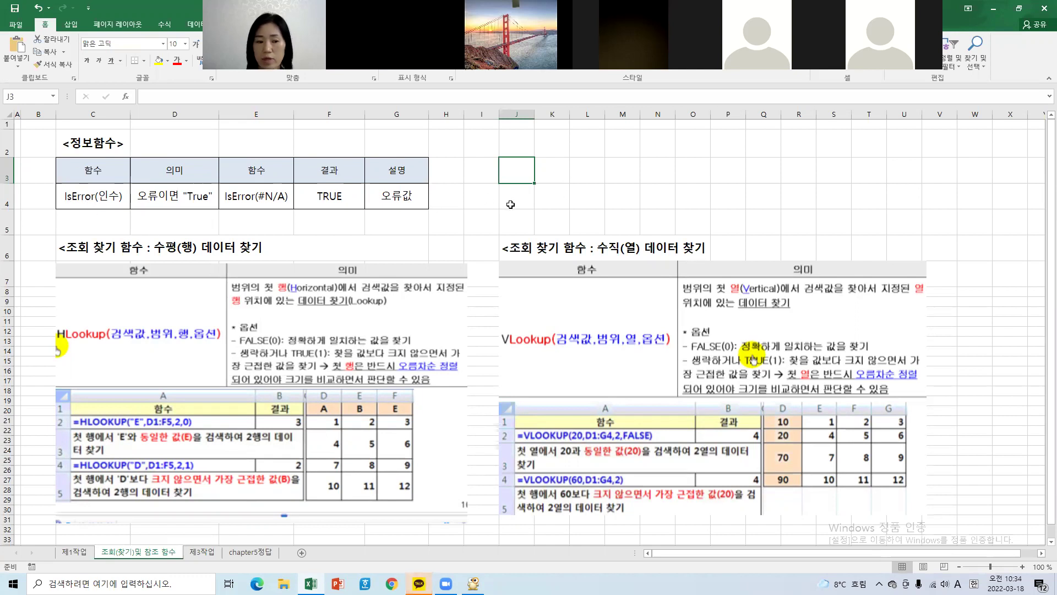
{"action": "scroll", "coordinate": [496, 203], "scroll_direction": "down", "scroll_amount": 3}
{"action": "scroll", "coordinate": [511, 207], "scroll_direction": "up", "scroll_amount": 2}
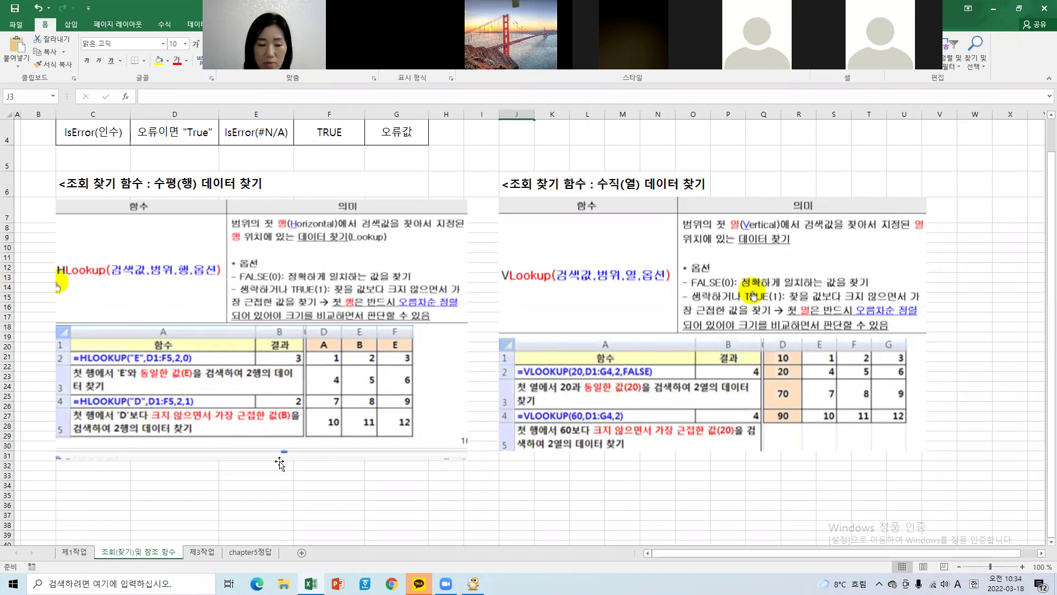
{"action": "scroll", "coordinate": [280, 464], "scroll_direction": "down", "scroll_amount": 1}
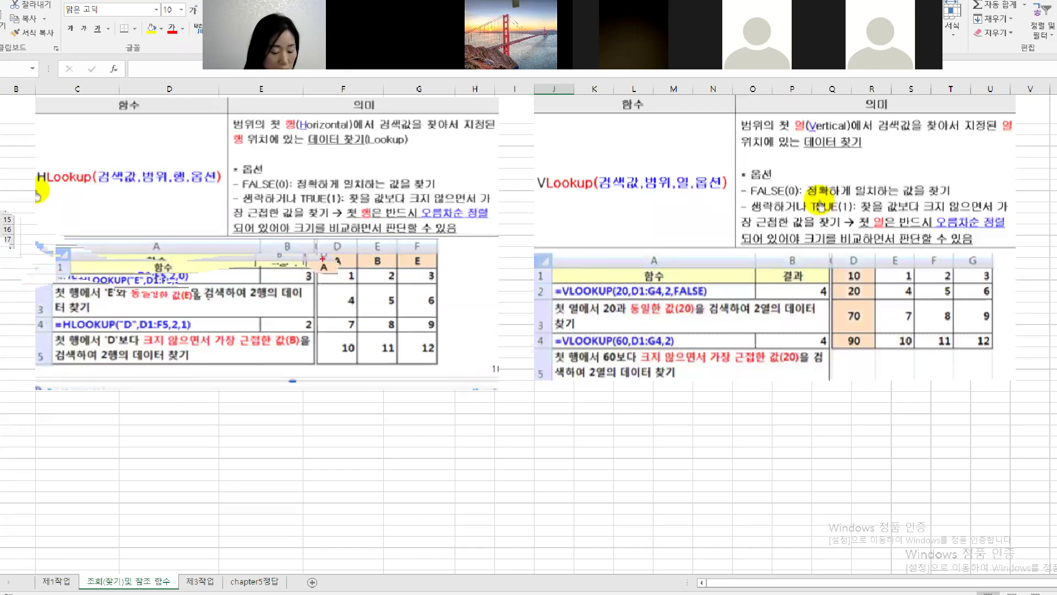
Mark the HLOOKUP("E",D1:F5,2,0) example in red, boxing its lookup table and circling its arguments and result, and clear the marks.
{"action": "left_click_drag", "start_coordinate": [322, 259], "coordinate": [436, 365]}
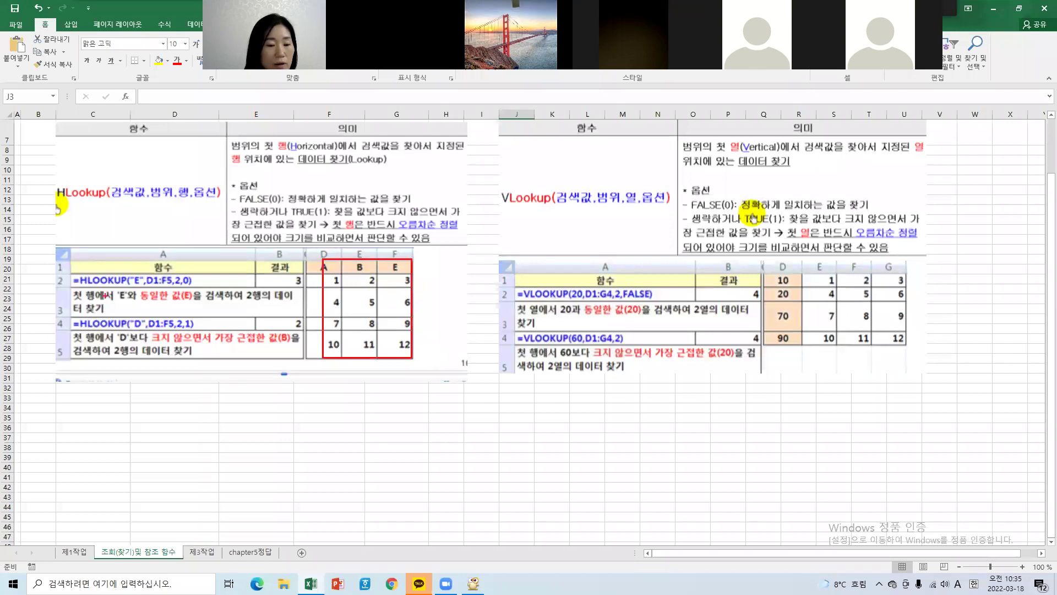
{"action": "left_click_drag", "start_coordinate": [324, 262], "coordinate": [102, 277]}
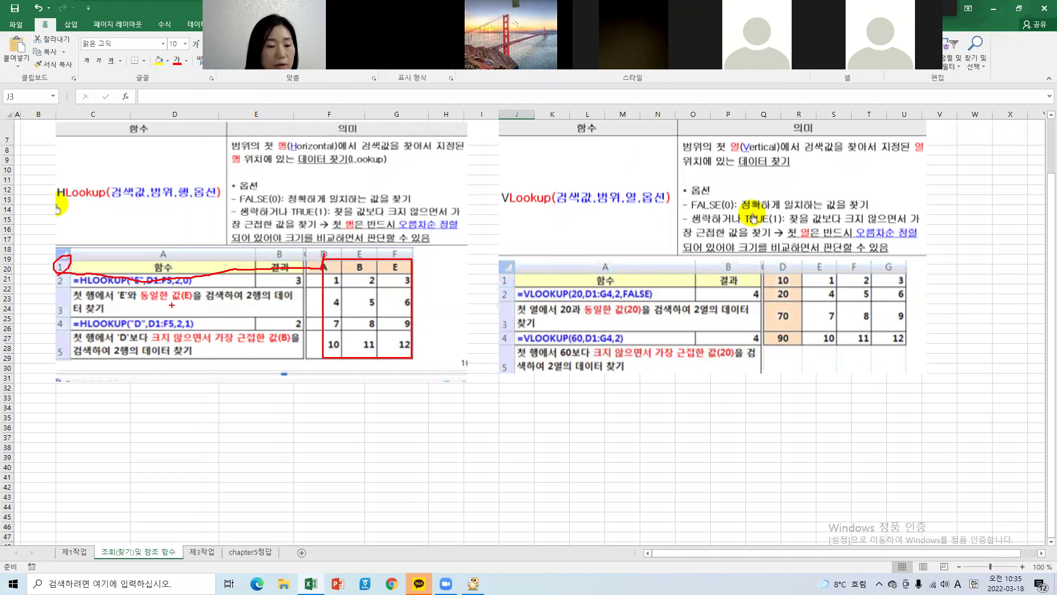
{"action": "left_click_drag", "start_coordinate": [121, 273], "coordinate": [147, 280]}
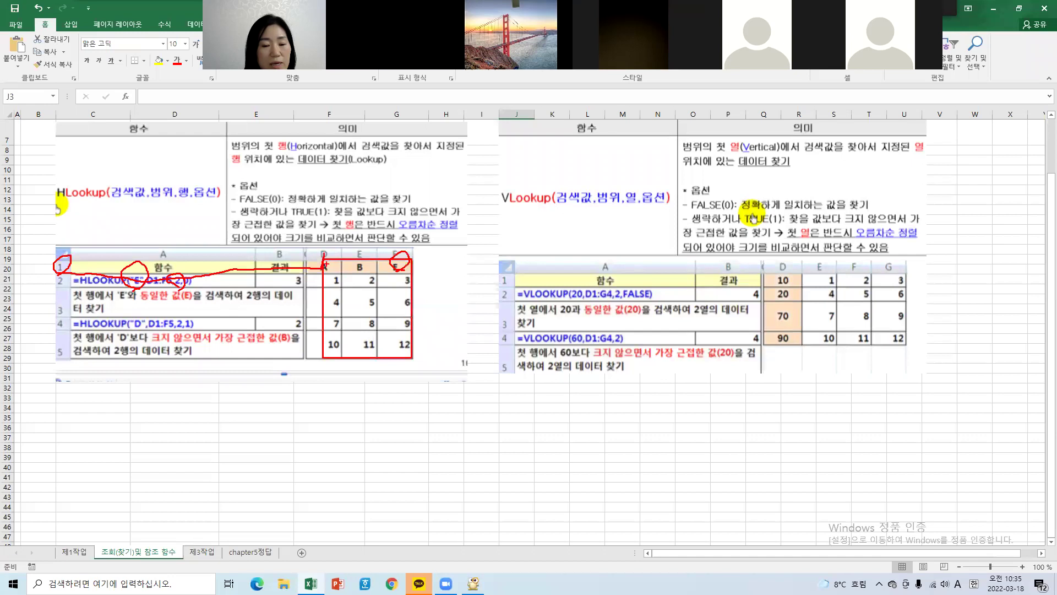
{"action": "left_click_drag", "start_coordinate": [329, 275], "coordinate": [396, 269]}
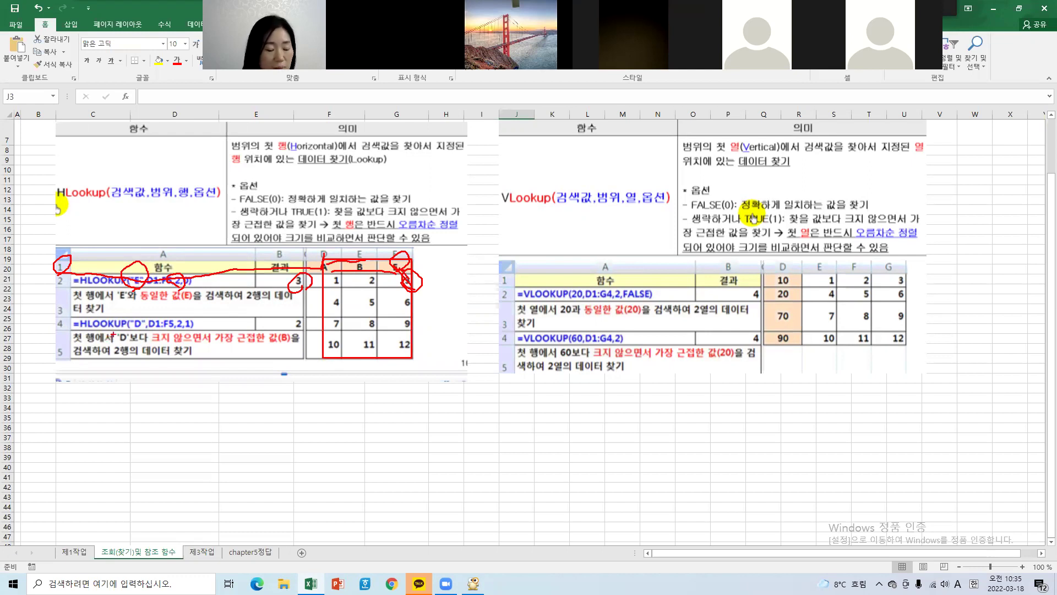
{"action": "key", "text": "Escape"}
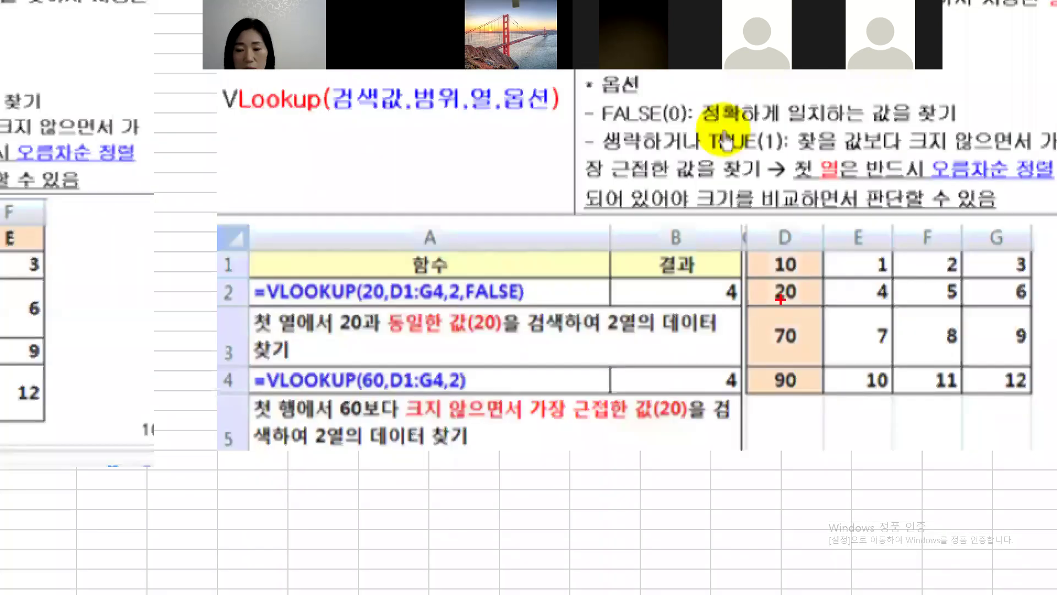
Circle the value 20, the D1:G4 argument and the data table in the VLOOKUP example, and clear the freehand marks.
{"action": "mouse_move", "coordinate": [784, 300]}
{"action": "left_mouse_down"}
{"action": "mouse_move", "coordinate": [793, 282]}
{"action": "mouse_move", "coordinate": [797, 302]}
{"action": "mouse_move", "coordinate": [779, 317]}
{"action": "left_mouse_up"}
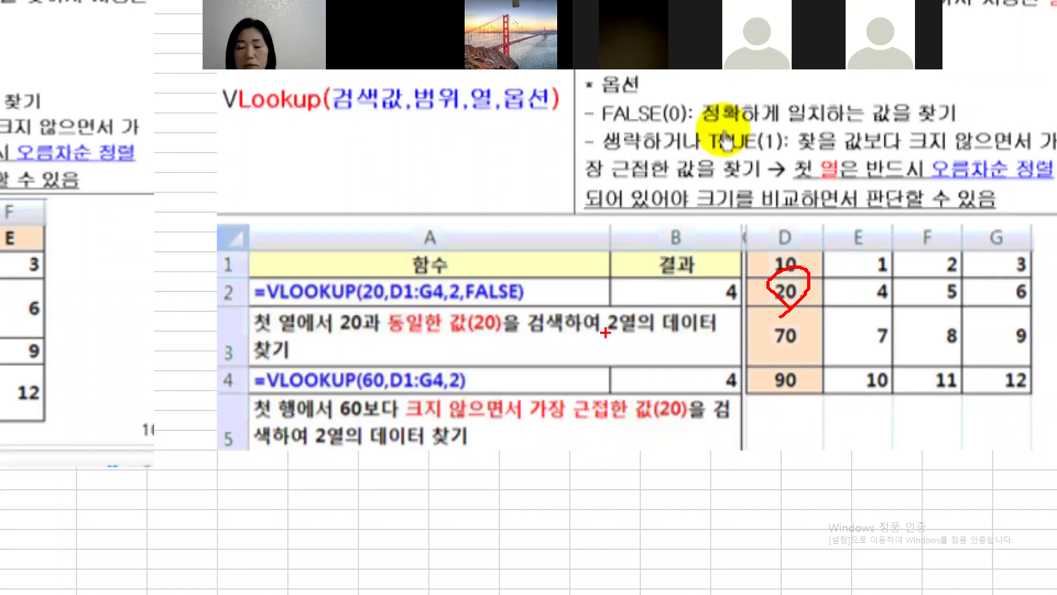
{"action": "mouse_move", "coordinate": [444, 301]}
{"action": "left_mouse_down"}
{"action": "mouse_move", "coordinate": [394, 305]}
{"action": "mouse_move", "coordinate": [419, 267]}
{"action": "mouse_move", "coordinate": [442, 302]}
{"action": "left_mouse_up"}
{"action": "mouse_move", "coordinate": [802, 214]}
{"action": "left_mouse_down"}
{"action": "mouse_move", "coordinate": [735, 314]}
{"action": "mouse_move", "coordinate": [1027, 462]}
{"action": "mouse_move", "coordinate": [916, 218]}
{"action": "mouse_move", "coordinate": [743, 245]}
{"action": "left_mouse_up"}
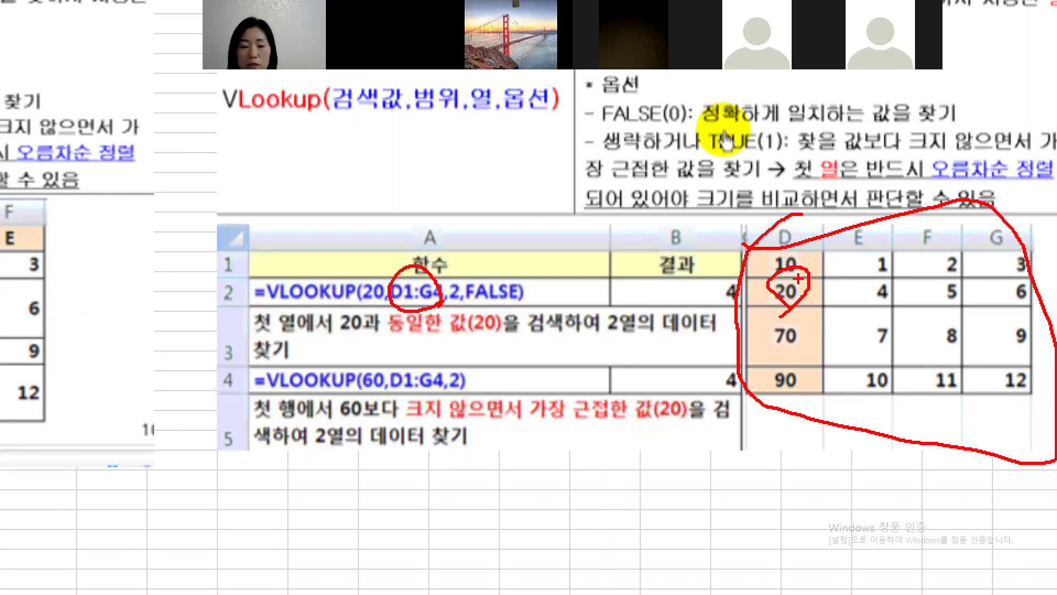
{"action": "mouse_move", "coordinate": [739, 252]}
{"action": "left_mouse_down"}
{"action": "mouse_move", "coordinate": [970, 233]}
{"action": "mouse_move", "coordinate": [1052, 250]}
{"action": "left_mouse_up"}
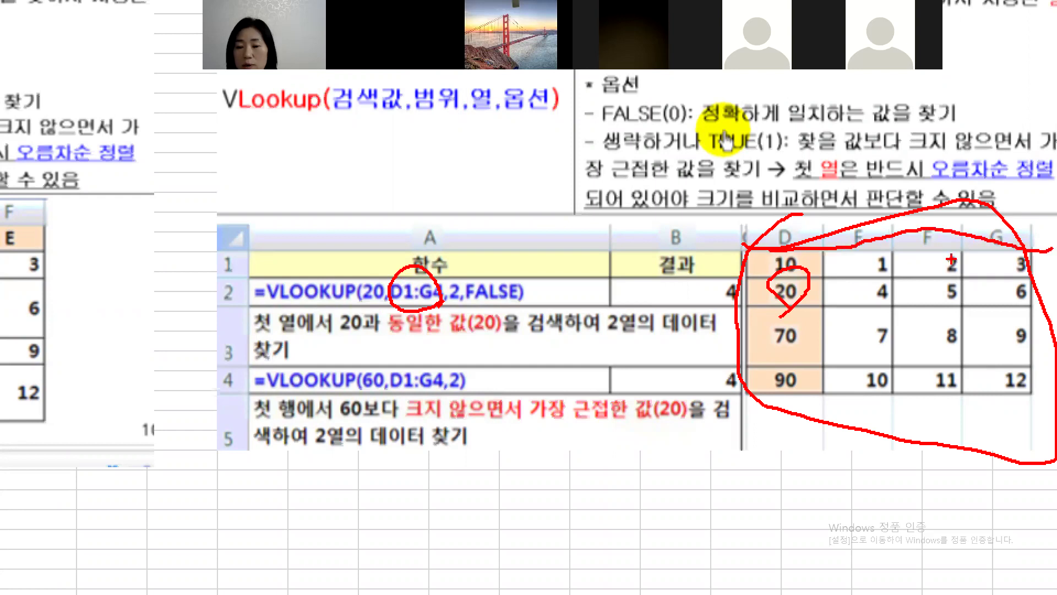
{"action": "mouse_move", "coordinate": [743, 254]}
{"action": "left_mouse_down"}
{"action": "mouse_move", "coordinate": [763, 394]}
{"action": "mouse_move", "coordinate": [1050, 357]}
{"action": "mouse_move", "coordinate": [1037, 282]}
{"action": "mouse_move", "coordinate": [1031, 288]}
{"action": "left_mouse_up"}
{"action": "key", "text": "Escape"}
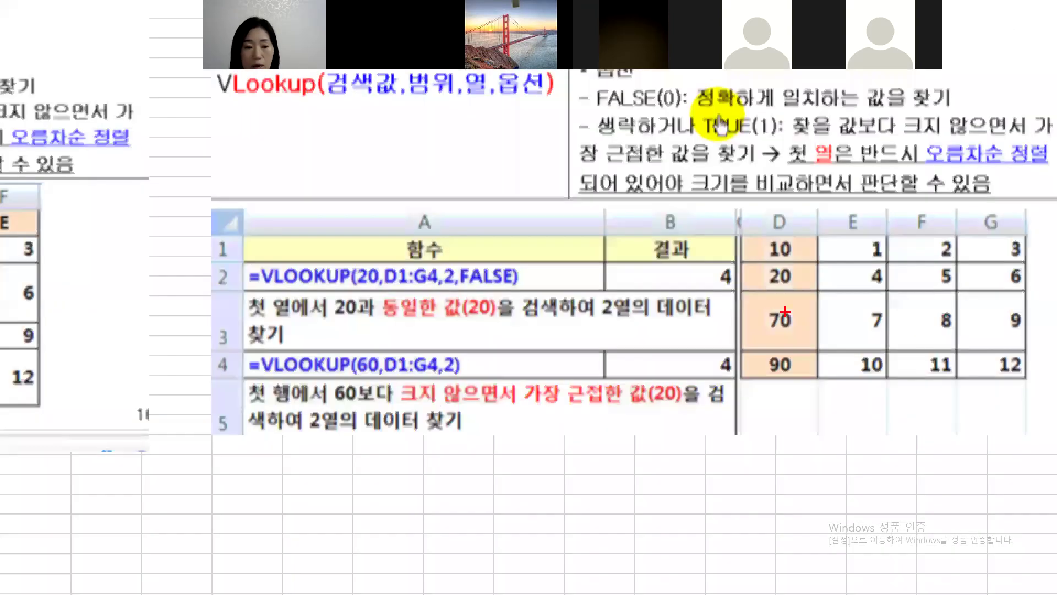
Underline D1:G4 in the first VLOOKUP example, box its data table, link it to row 1 and circle the lookup value 20.
{"action": "left_click_drag", "start_coordinate": [397, 288], "coordinate": [440, 282]}
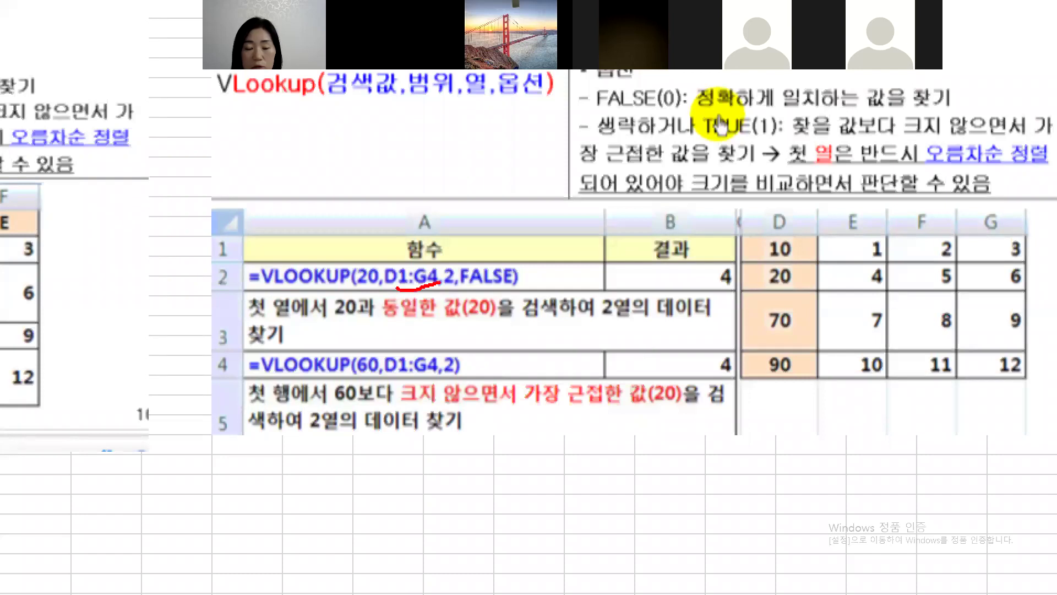
{"action": "mouse_move", "coordinate": [745, 234]}
{"action": "left_mouse_down"}
{"action": "mouse_move", "coordinate": [834, 330]}
{"action": "mouse_move", "coordinate": [1026, 380]}
{"action": "left_mouse_up"}
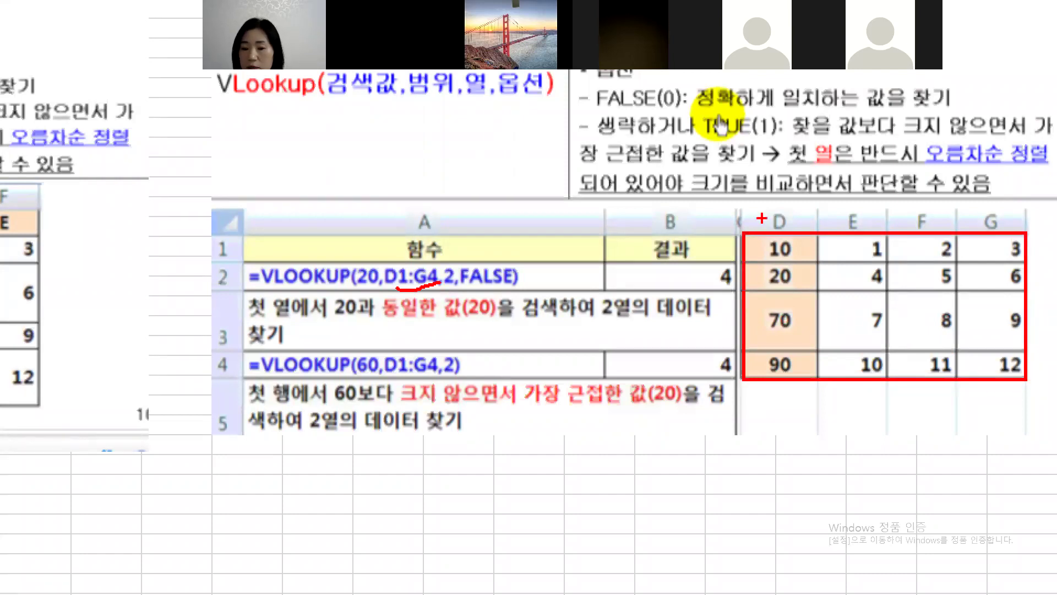
{"action": "mouse_move", "coordinate": [767, 209]}
{"action": "left_mouse_down"}
{"action": "mouse_move", "coordinate": [776, 245]}
{"action": "mouse_move", "coordinate": [425, 286]}
{"action": "mouse_move", "coordinate": [206, 257]}
{"action": "mouse_move", "coordinate": [220, 258]}
{"action": "left_mouse_up"}
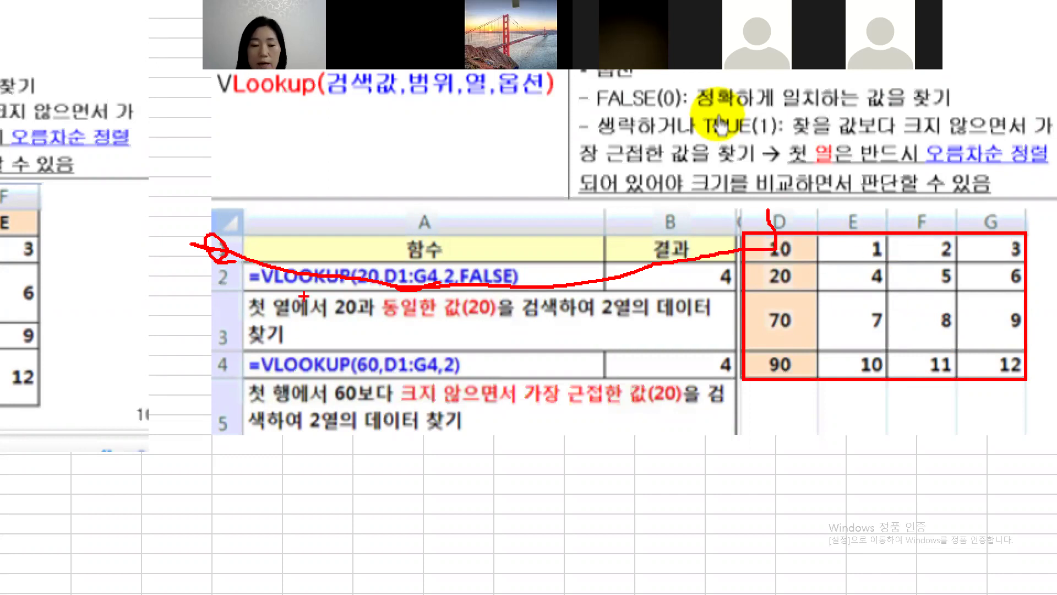
{"action": "mouse_move", "coordinate": [373, 296]}
{"action": "left_mouse_down"}
{"action": "mouse_move", "coordinate": [361, 263]}
{"action": "mouse_move", "coordinate": [372, 297]}
{"action": "left_mouse_up"}
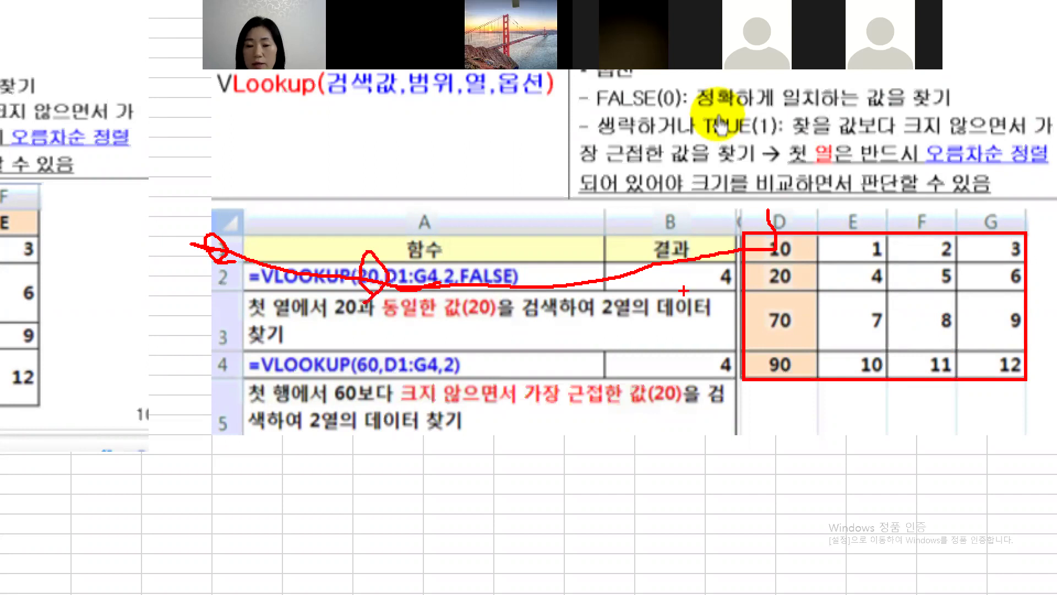
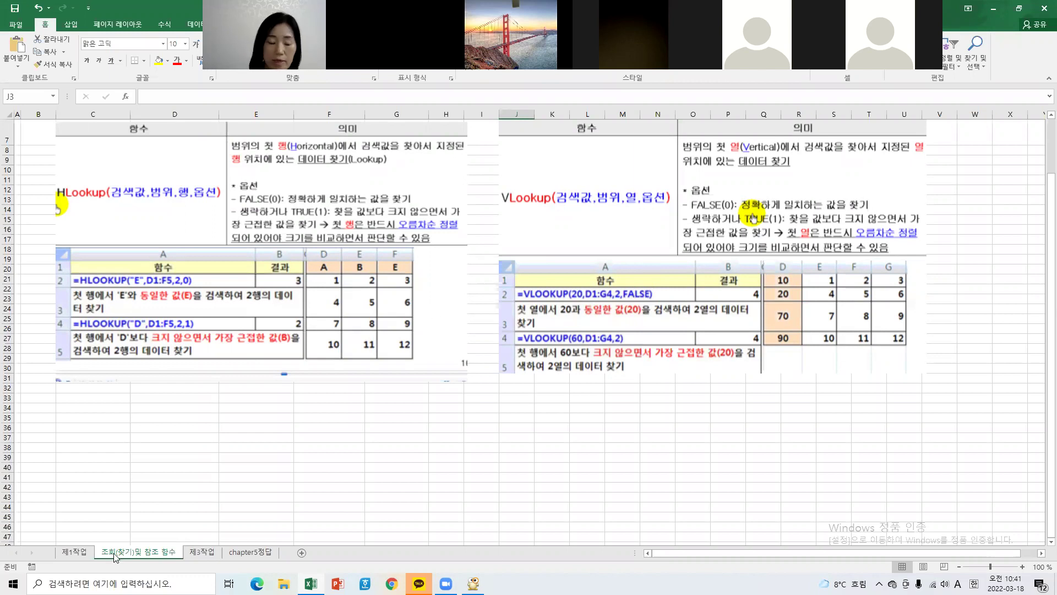
Return to the 제1작업 sheet, dock the workbook beside the textbook image and set the sheet zoom to 130%.
{"action": "left_click", "coordinate": [76, 552]}
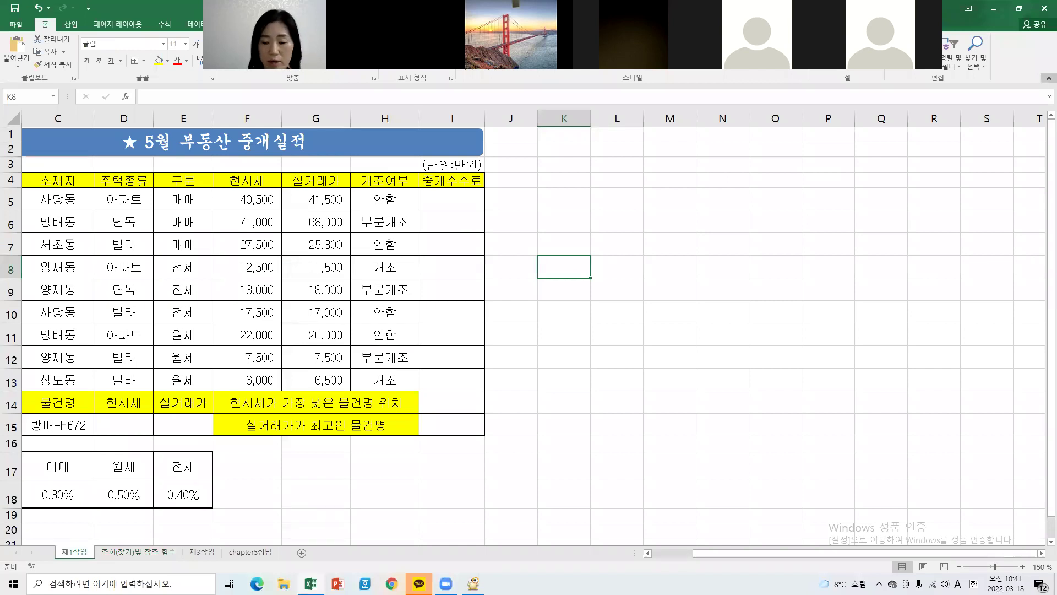
{"action": "left_click_drag", "start_coordinate": [740, 557], "coordinate": [664, 559]}
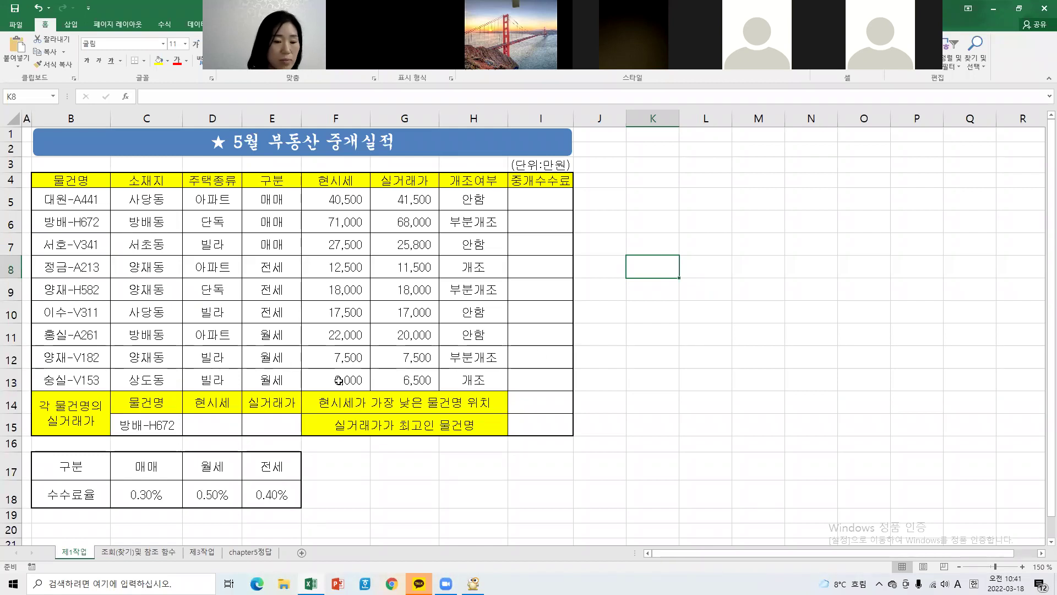
{"action": "left_click", "coordinate": [1019, 8]}
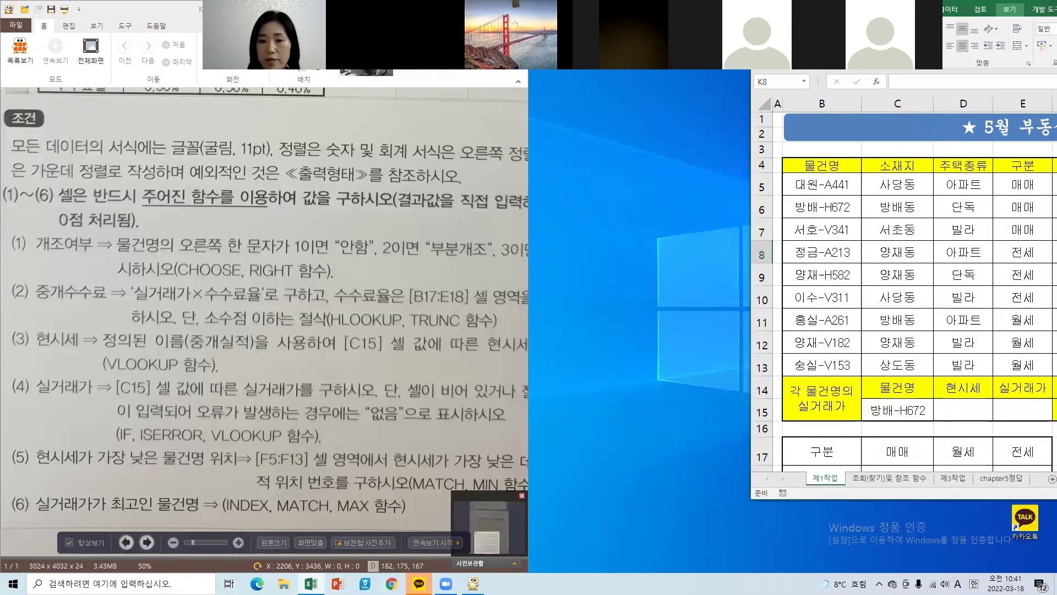
{"action": "left_click_drag", "start_coordinate": [1041, 3], "coordinate": [1056, 4]}
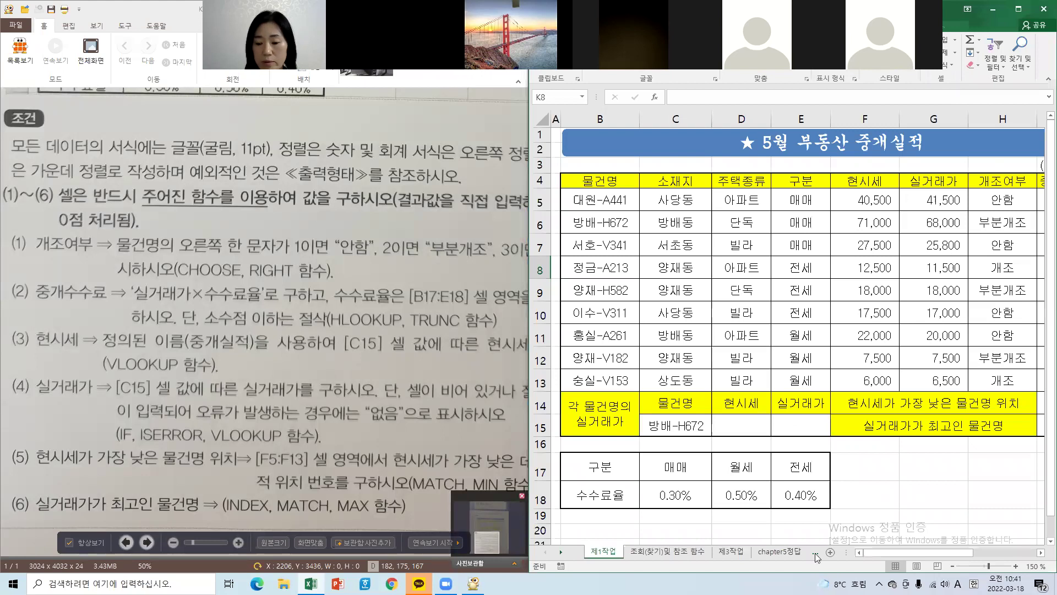
{"action": "left_click_drag", "start_coordinate": [892, 553], "coordinate": [917, 549]}
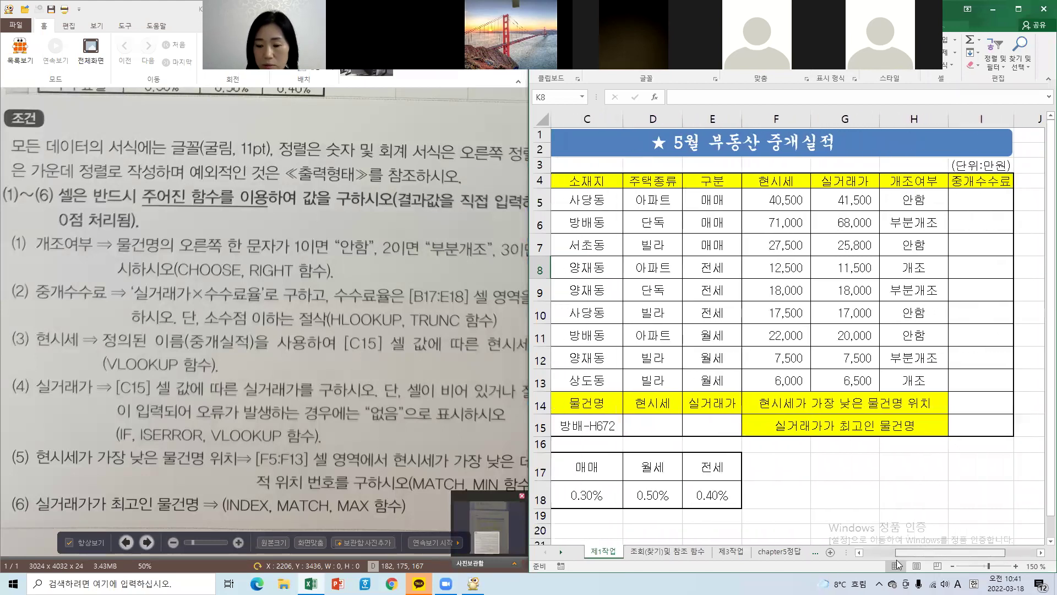
{"action": "left_click", "coordinate": [858, 552]}
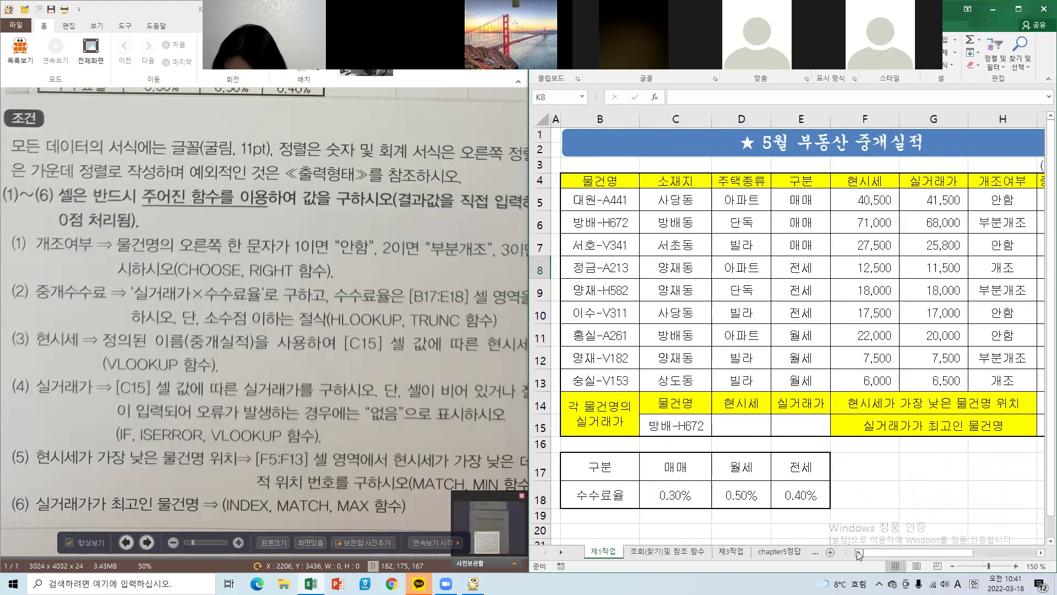
{"action": "left_click", "coordinate": [953, 566]}
{"action": "left_click", "coordinate": [953, 567]}
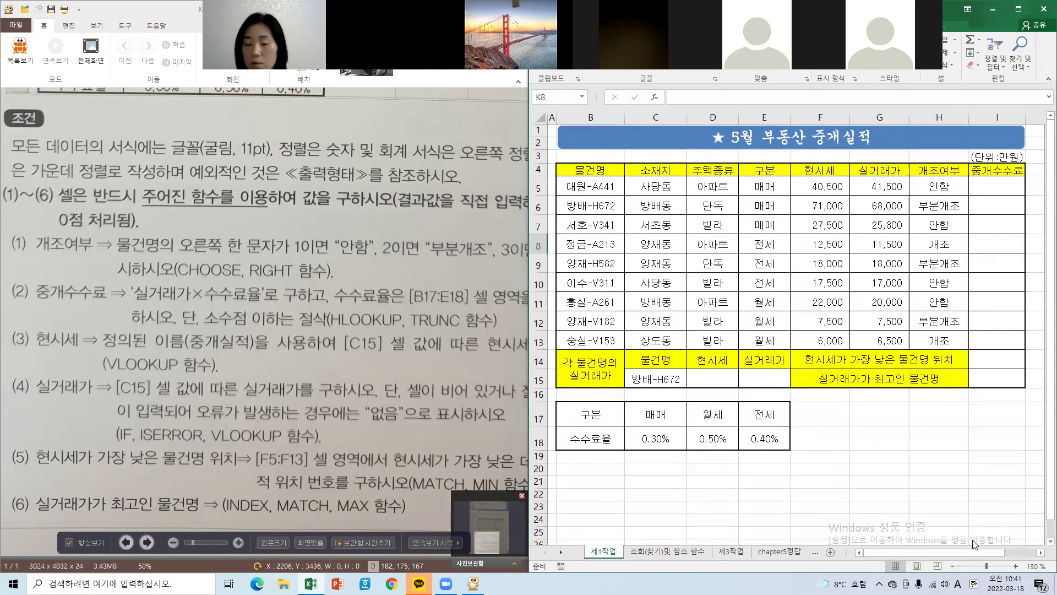
Begin the 중개수수료 formula in I5 with a reference to the 실거래가 cell G5.
{"action": "left_click", "coordinate": [997, 190]}
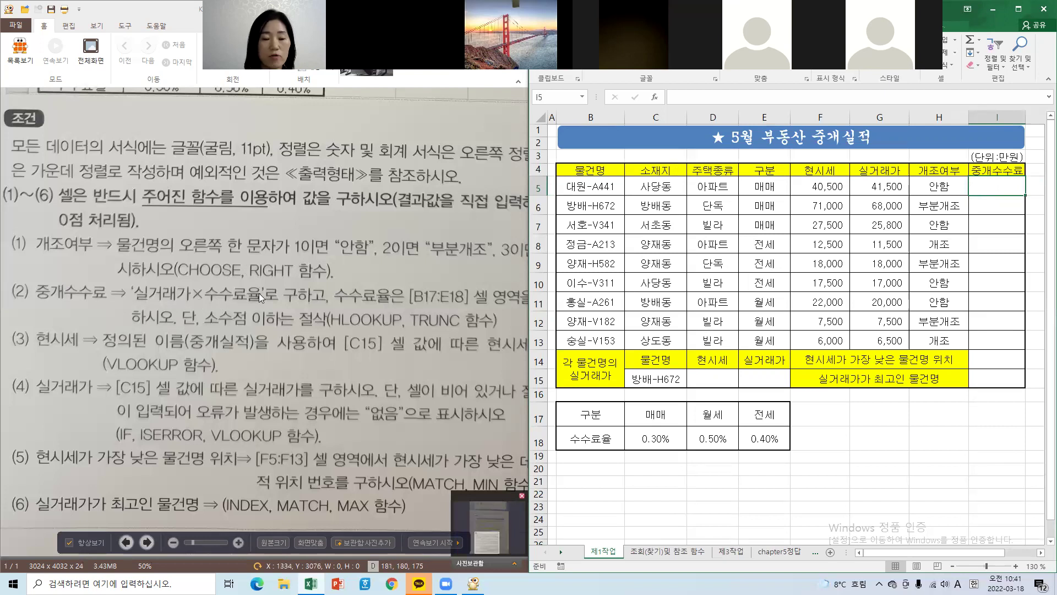
{"action": "left_click_drag", "start_coordinate": [283, 294], "coordinate": [206, 240]}
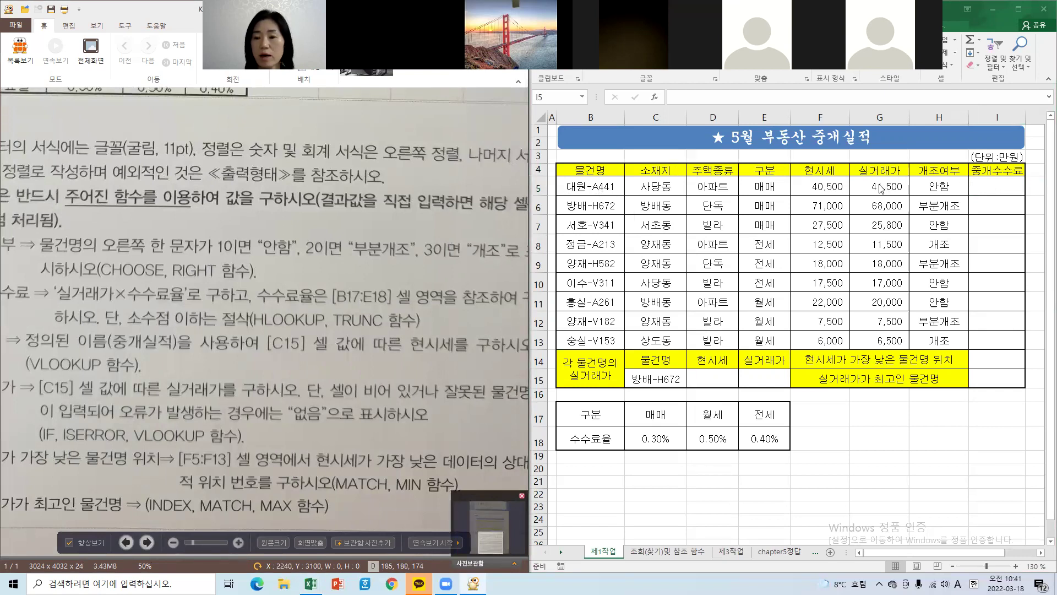
{"action": "left_click", "coordinate": [989, 185]}
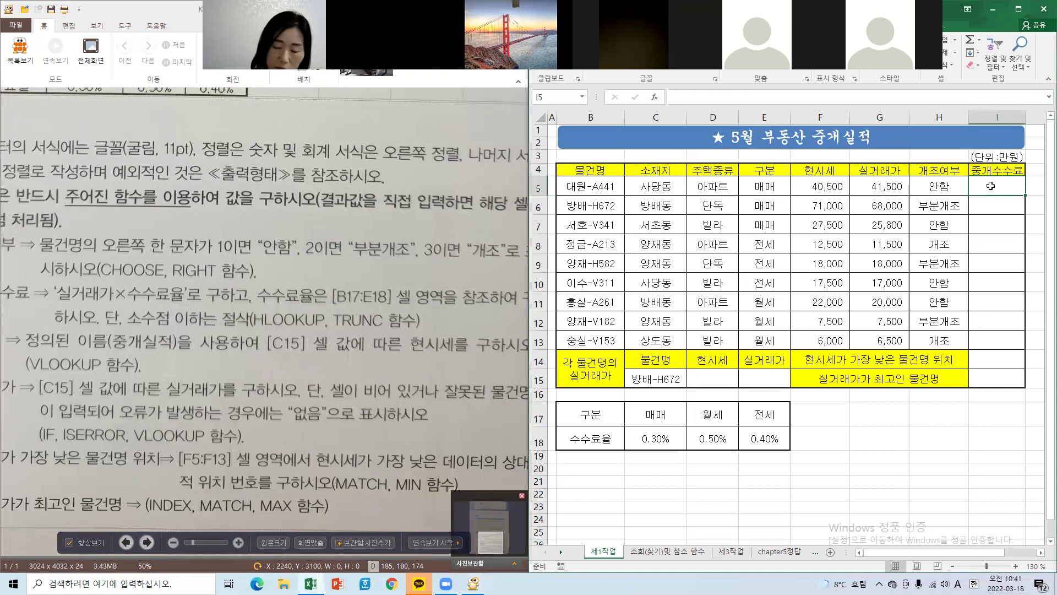
{"action": "type", "text": "="}
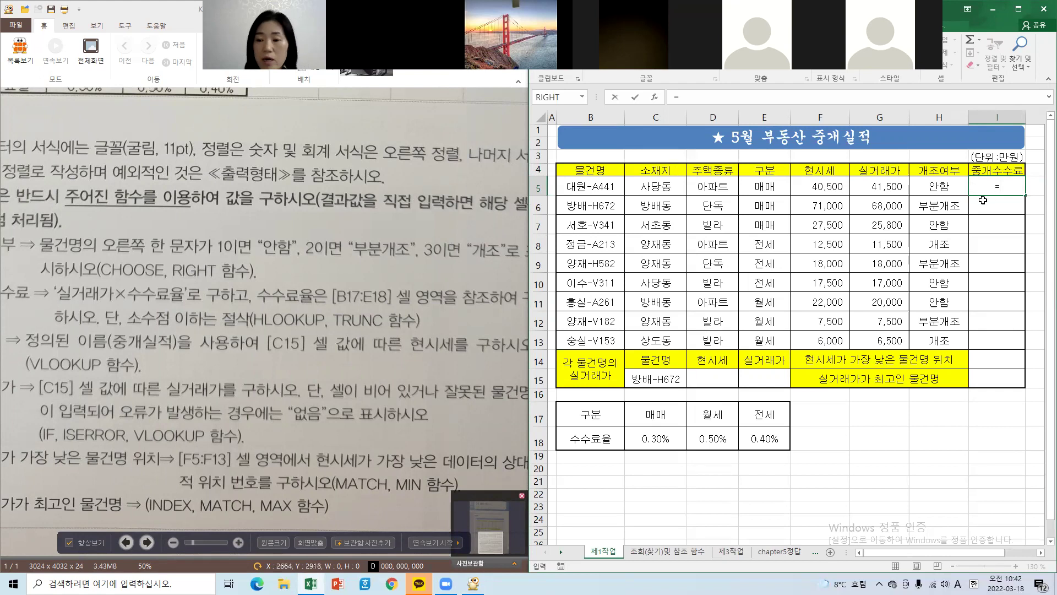
{"action": "left_click", "coordinate": [882, 190]}
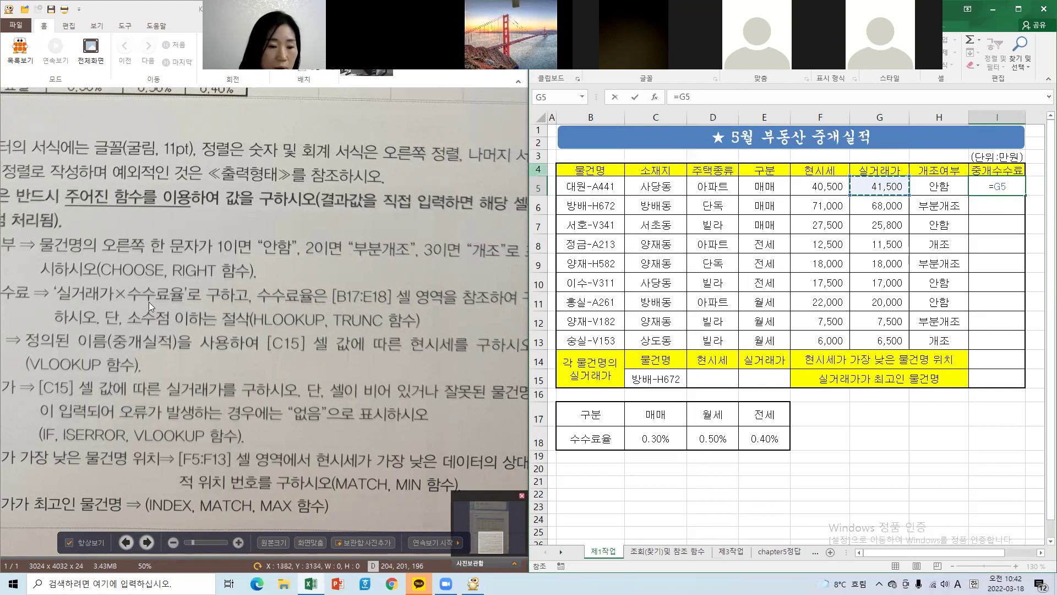
Extend the formula in I5 so that G5 is multiplied by an HLOOKUP function.
{"action": "left_click", "coordinate": [707, 98]}
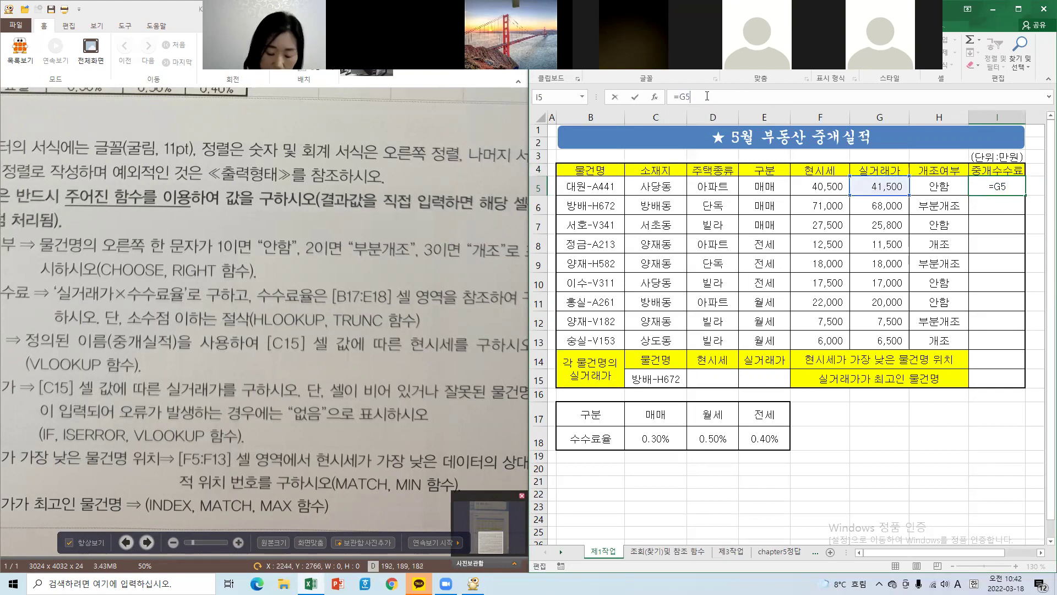
{"action": "type", "text": "*"}
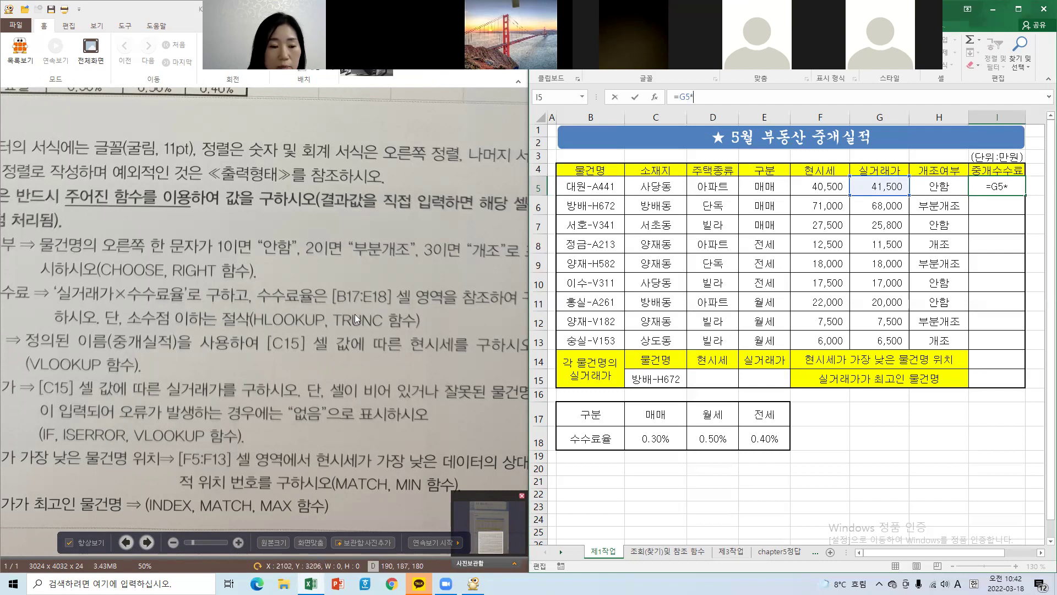
{"action": "left_click_drag", "start_coordinate": [332, 290], "coordinate": [294, 292]}
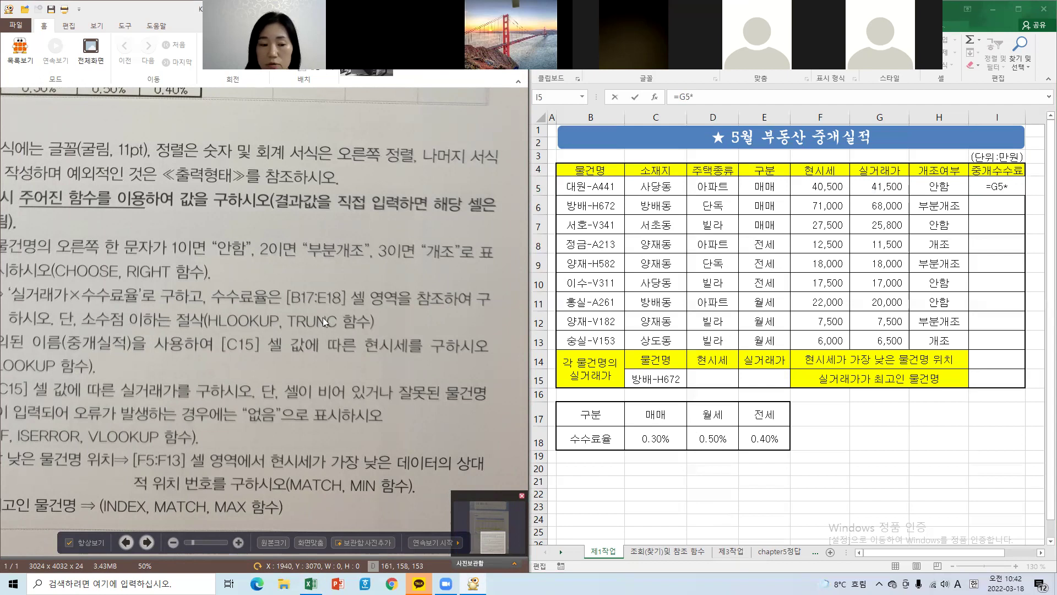
{"action": "left_click_drag", "start_coordinate": [145, 358], "coordinate": [243, 343]}
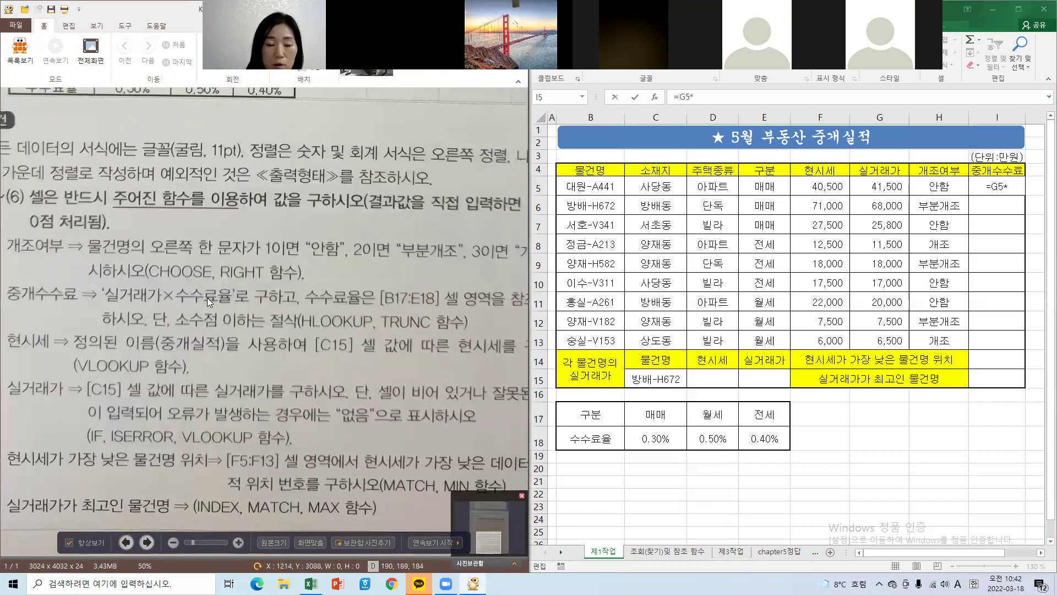
{"action": "left_click_drag", "start_coordinate": [311, 300], "coordinate": [231, 269]}
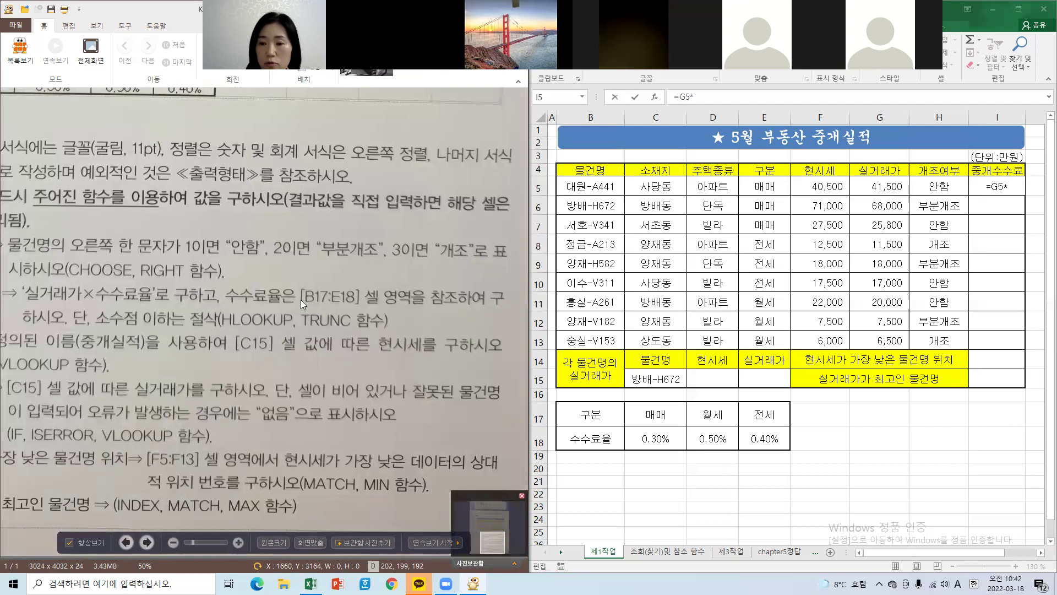
{"action": "left_click", "coordinate": [702, 95]}
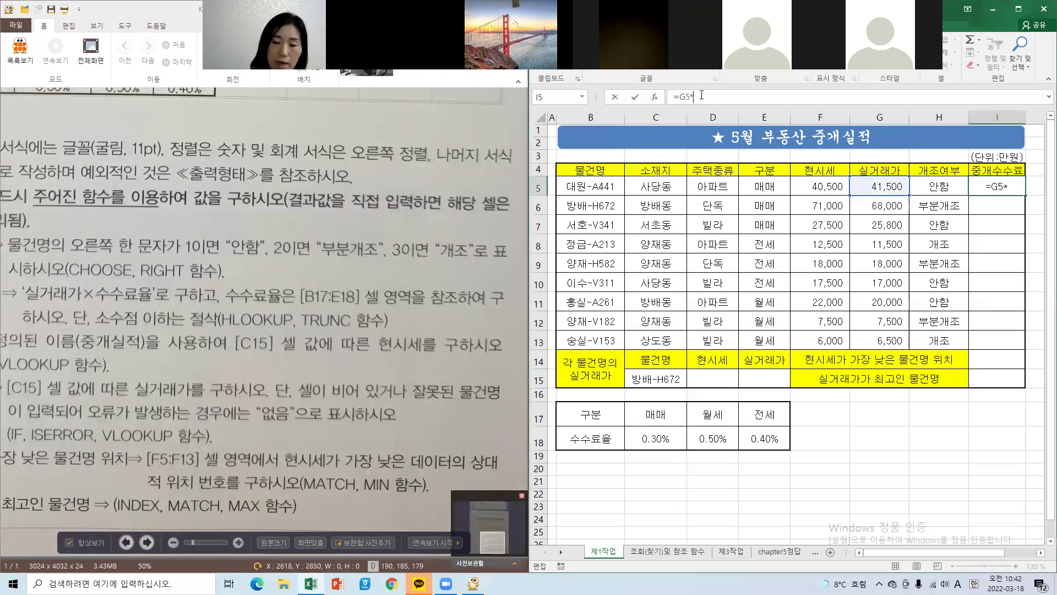
{"action": "type", "text": "hl"}
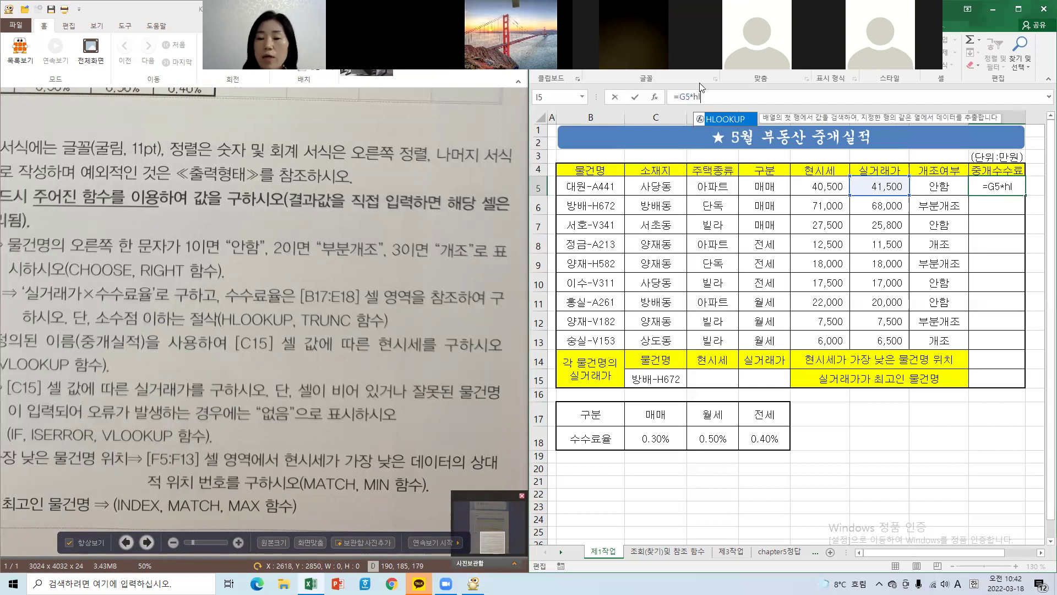
{"action": "double_click", "coordinate": [726, 121]}
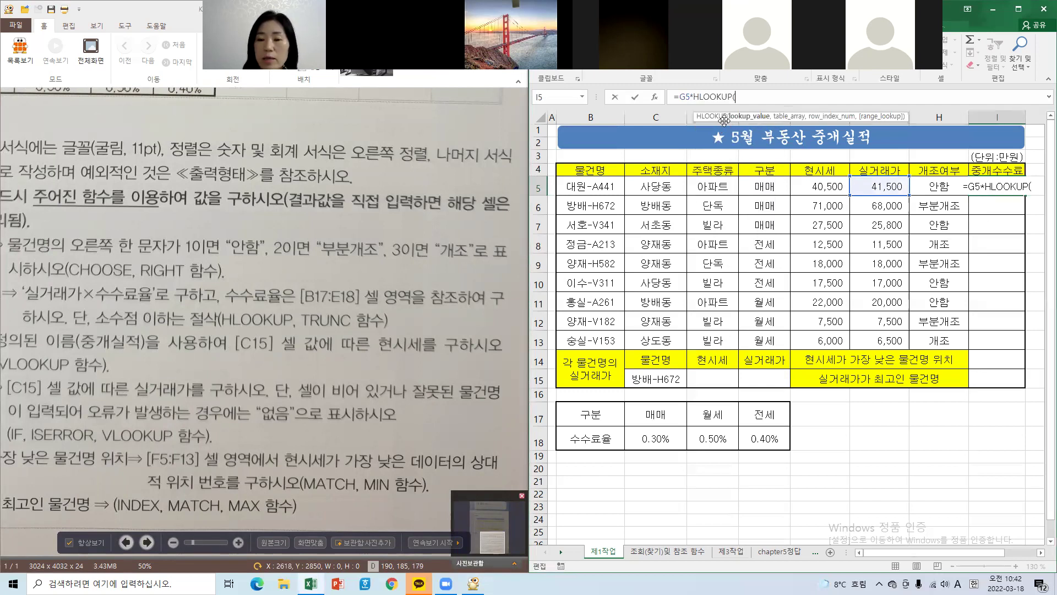
In the HLOOKUP arguments, set the lookup value to E5 and the table array to B17:E18.
{"action": "left_click", "coordinate": [655, 97]}
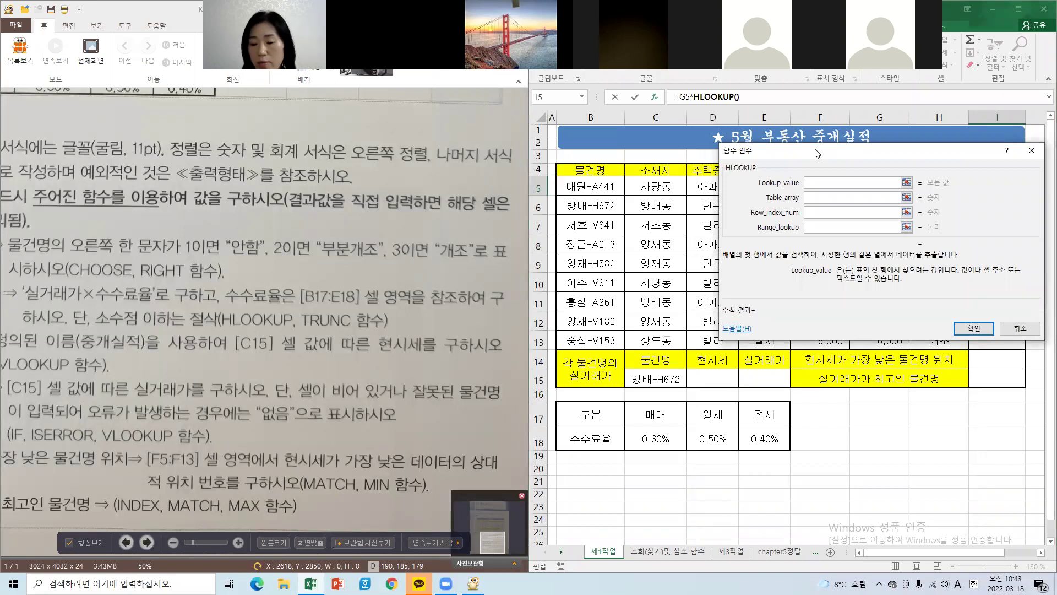
{"action": "left_click_drag", "start_coordinate": [816, 153], "coordinate": [802, 359]}
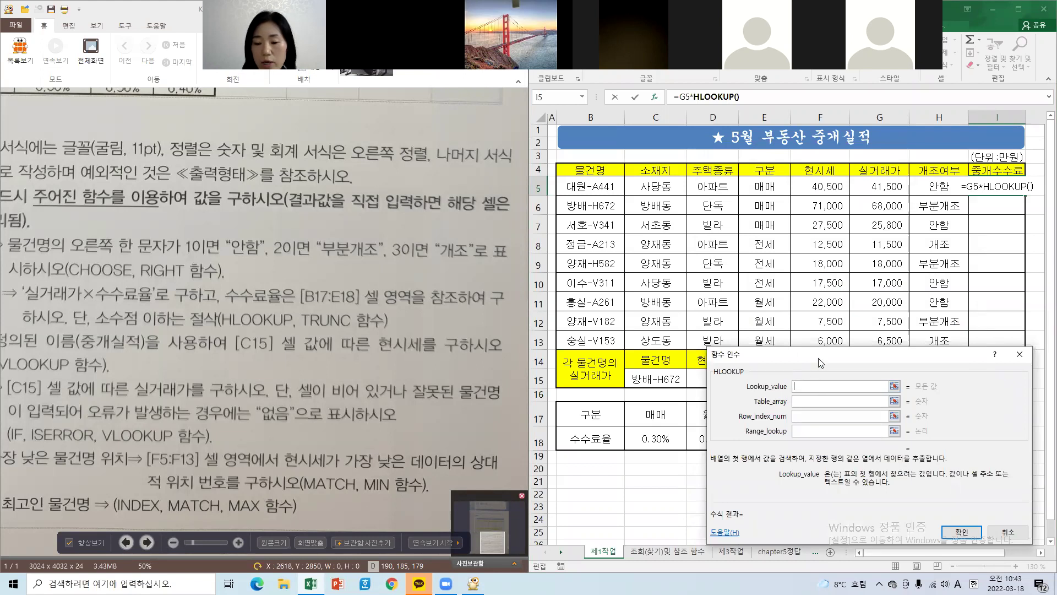
{"action": "left_click_drag", "start_coordinate": [866, 363], "coordinate": [803, 378]}
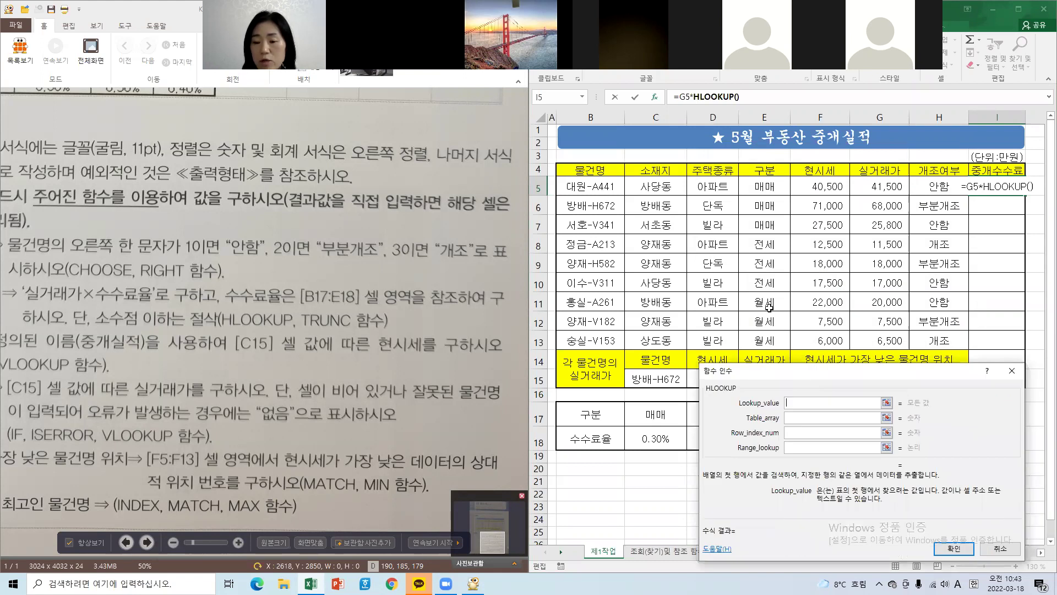
{"action": "left_click", "coordinate": [763, 189]}
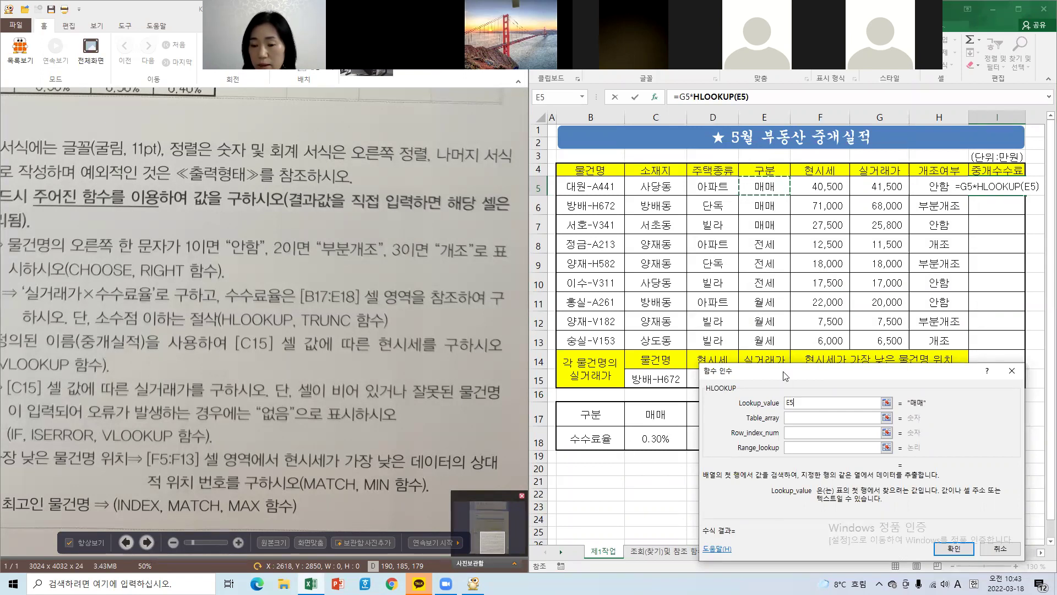
{"action": "left_click_drag", "start_coordinate": [785, 376], "coordinate": [849, 234]}
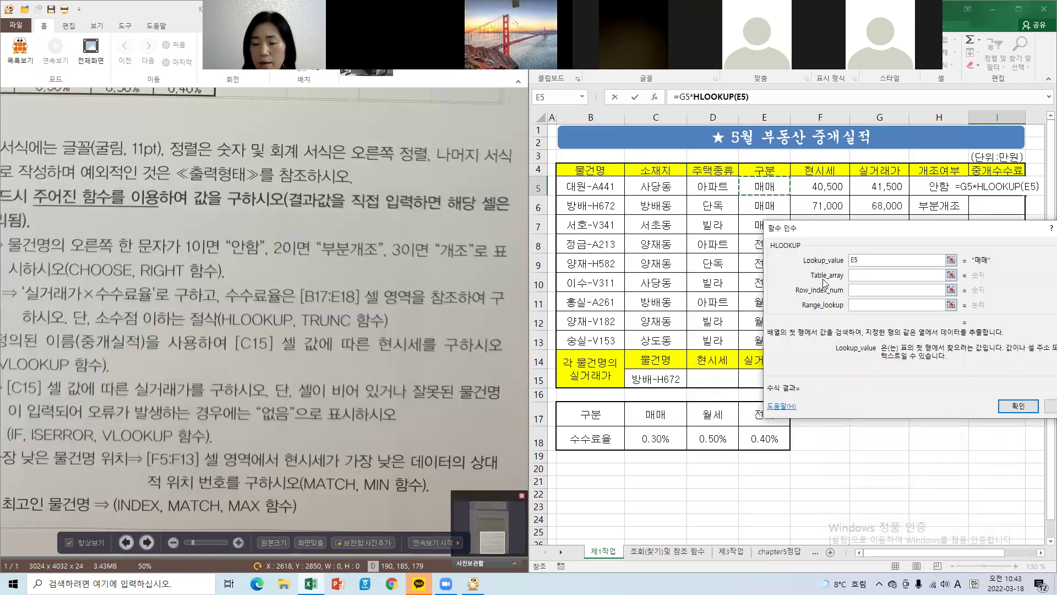
{"action": "left_click", "coordinate": [867, 275]}
{"action": "left_click_drag", "start_coordinate": [578, 418], "coordinate": [759, 444]}
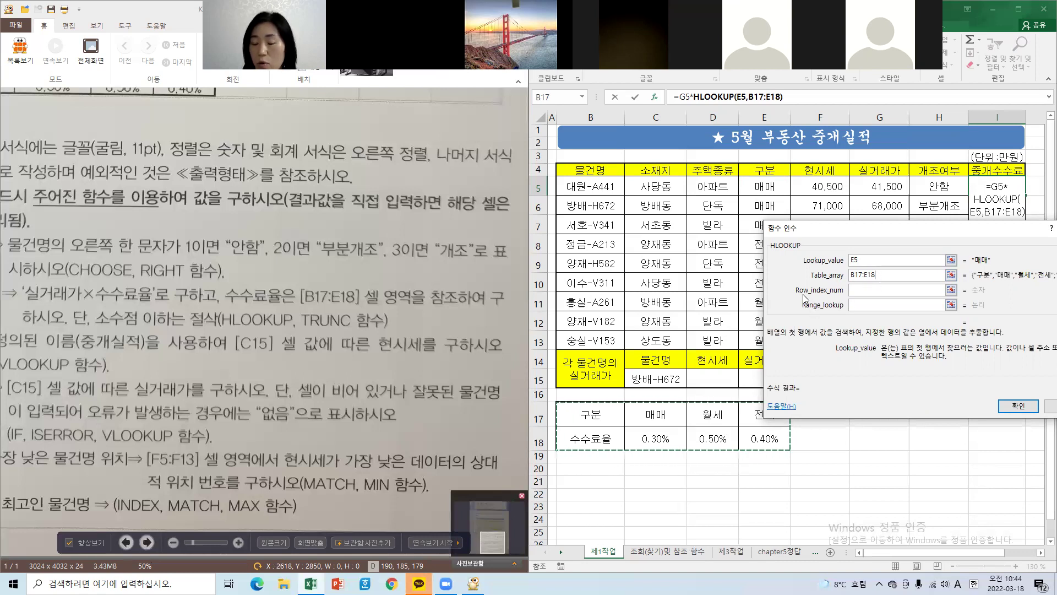
Complete the HLOOKUP with row index 2 and range lookup 0, and fill the I5 formula down to I13.
{"action": "left_click", "coordinate": [857, 290]}
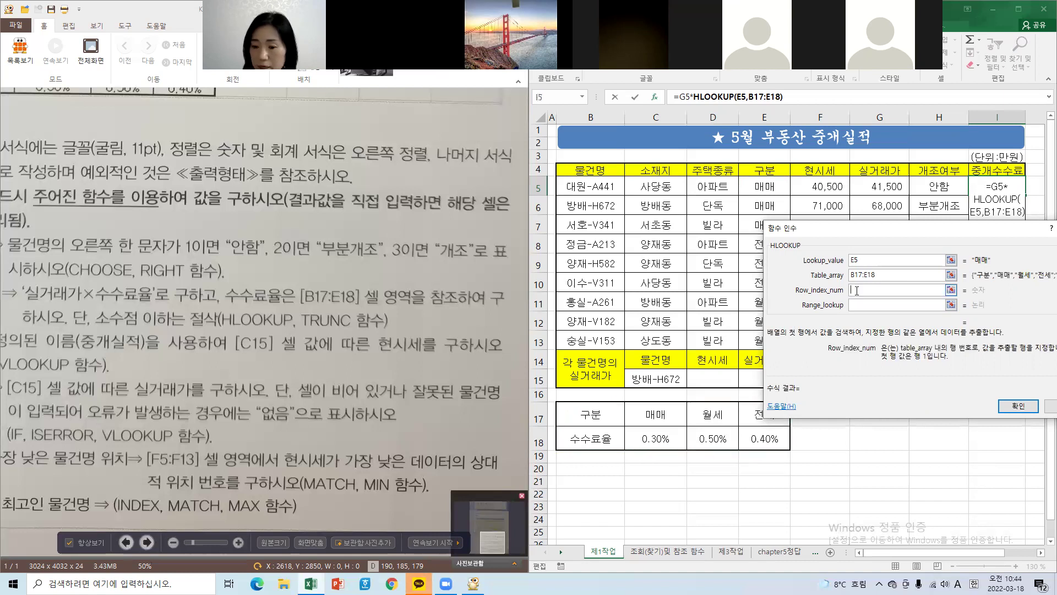
{"action": "type", "text": "2"}
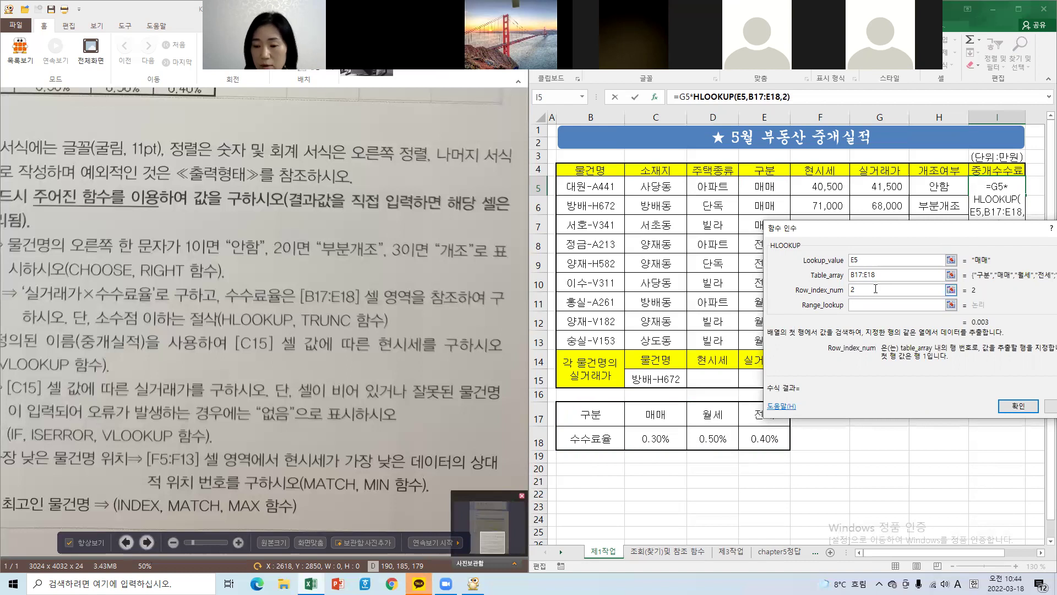
{"action": "left_click", "coordinate": [862, 305]}
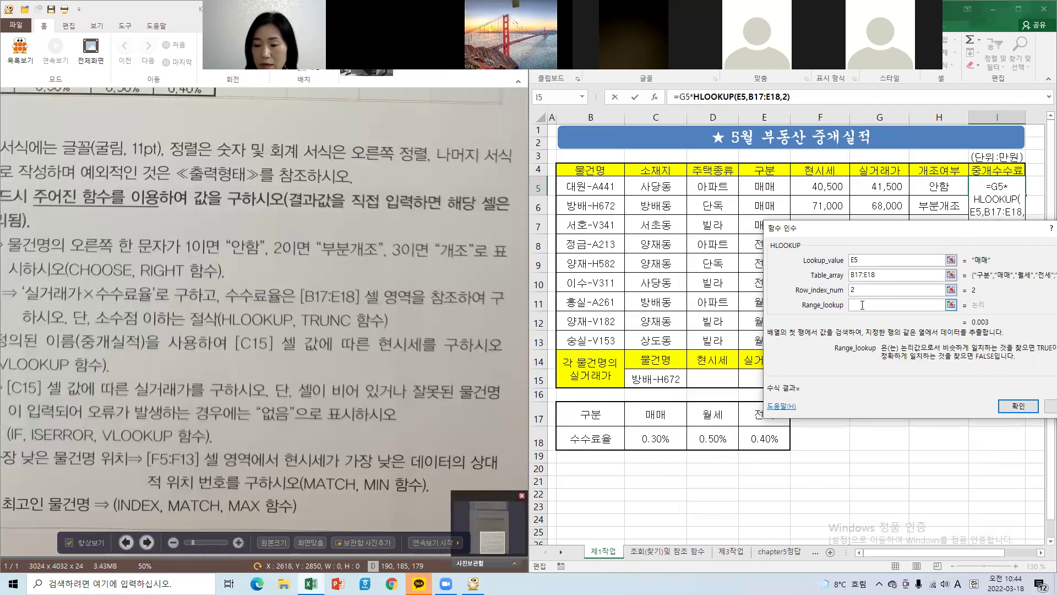
{"action": "type", "text": "0"}
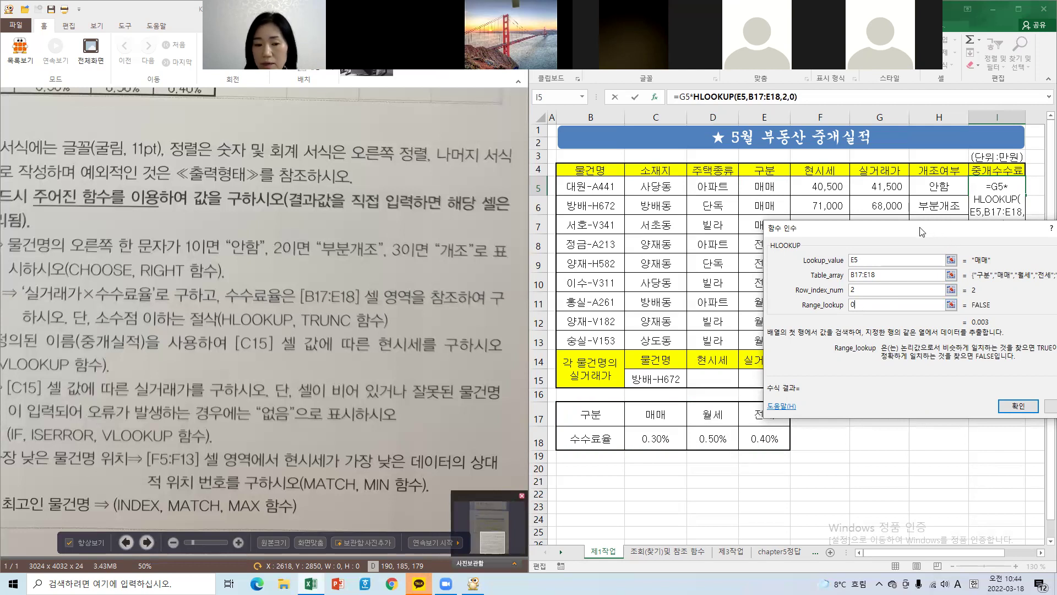
{"action": "left_click_drag", "start_coordinate": [922, 231], "coordinate": [420, 145]}
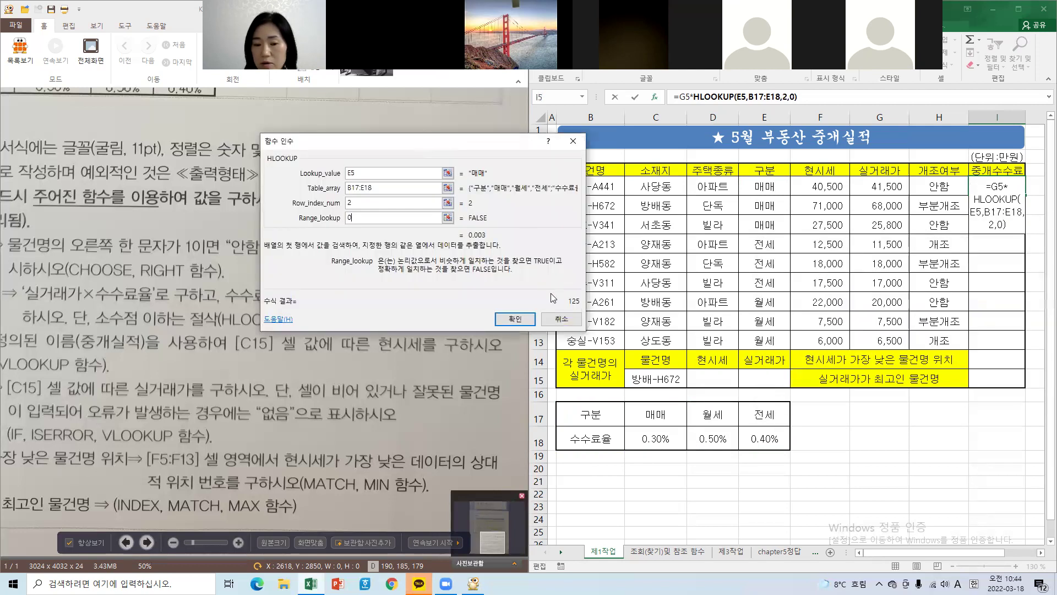
{"action": "left_click", "coordinate": [520, 320]}
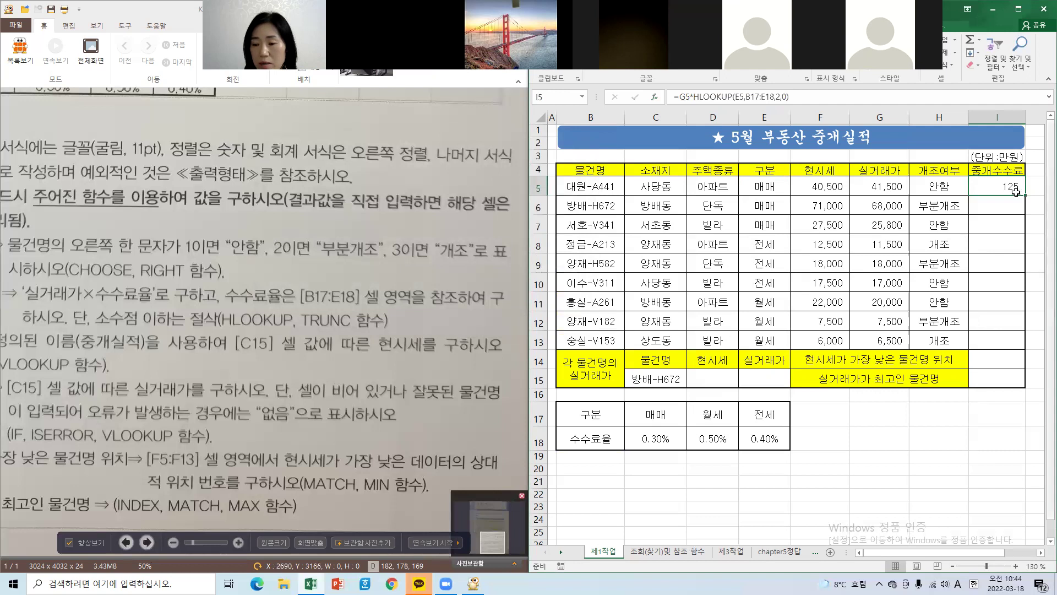
{"action": "left_click_drag", "start_coordinate": [1025, 194], "coordinate": [1031, 345]}
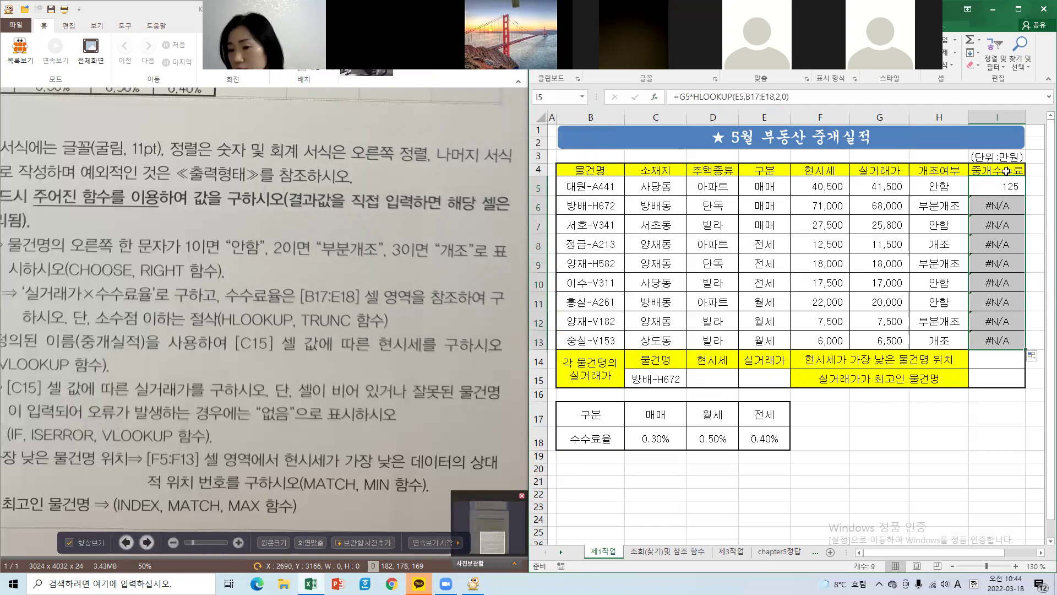
Change the HLOOKUP table array in the I5 formula to the absolute range $B$17:$E$18.
{"action": "left_click", "coordinate": [994, 193]}
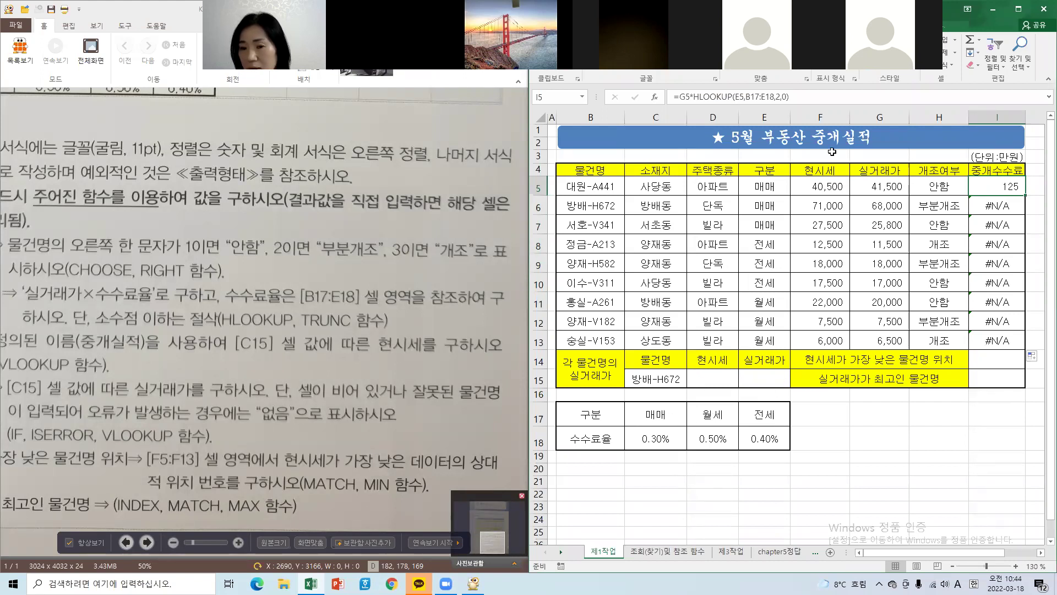
{"action": "left_click", "coordinate": [717, 97]}
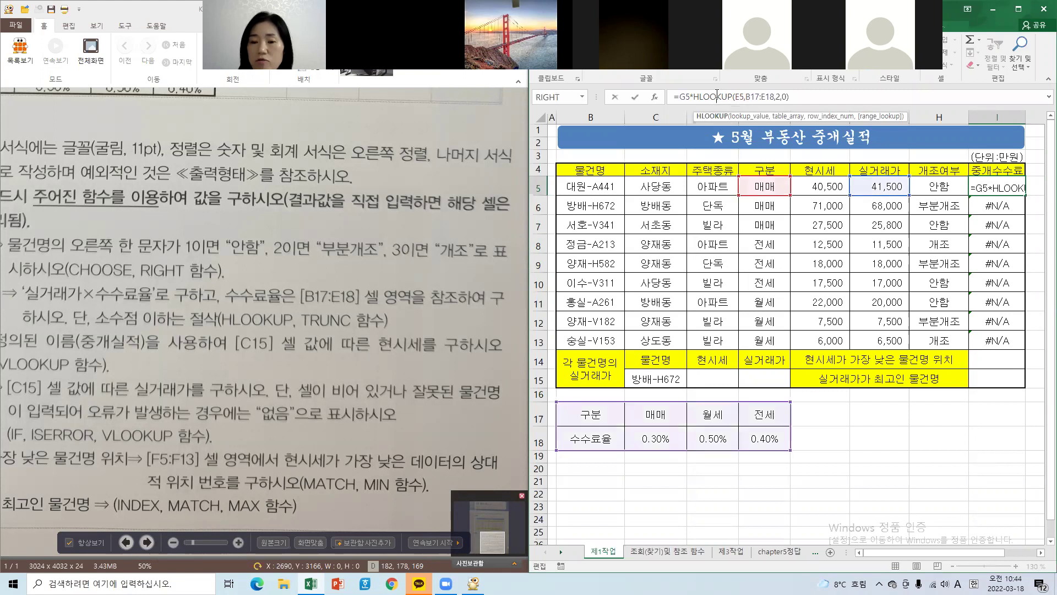
{"action": "left_click", "coordinate": [654, 97]}
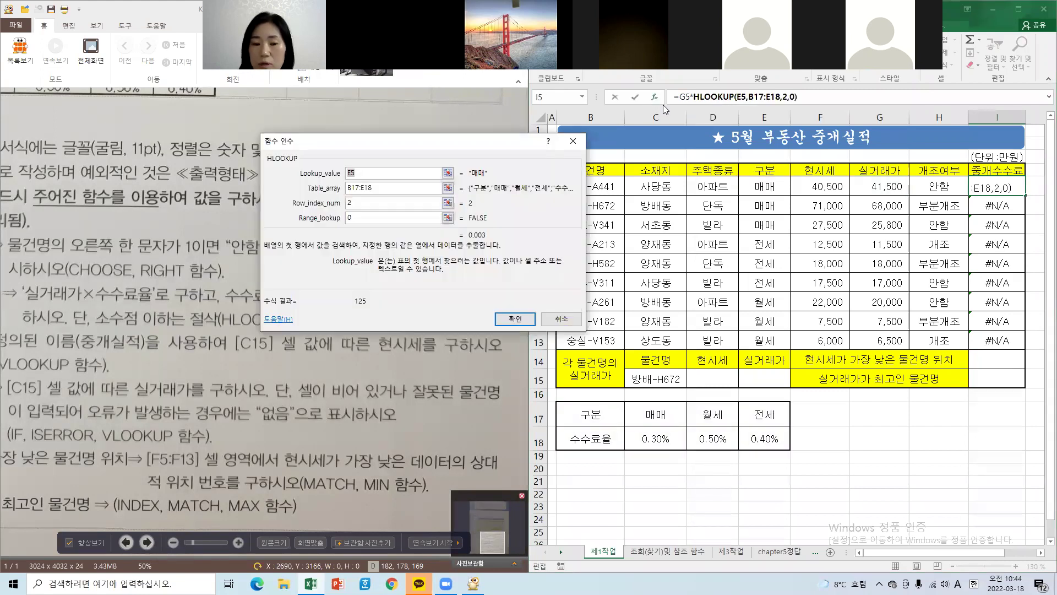
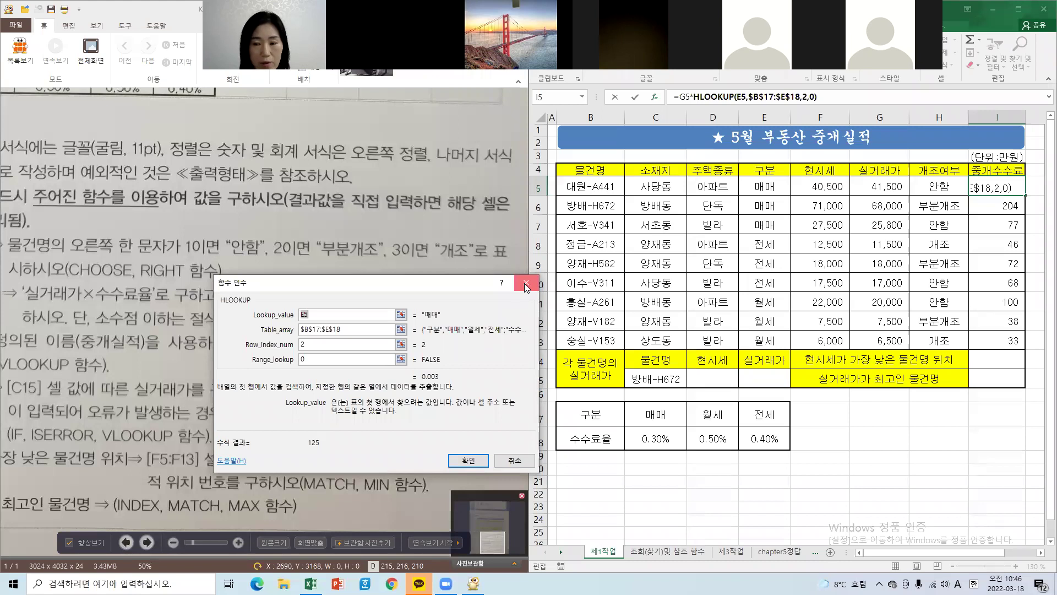
{"action": "key", "text": "Return"}
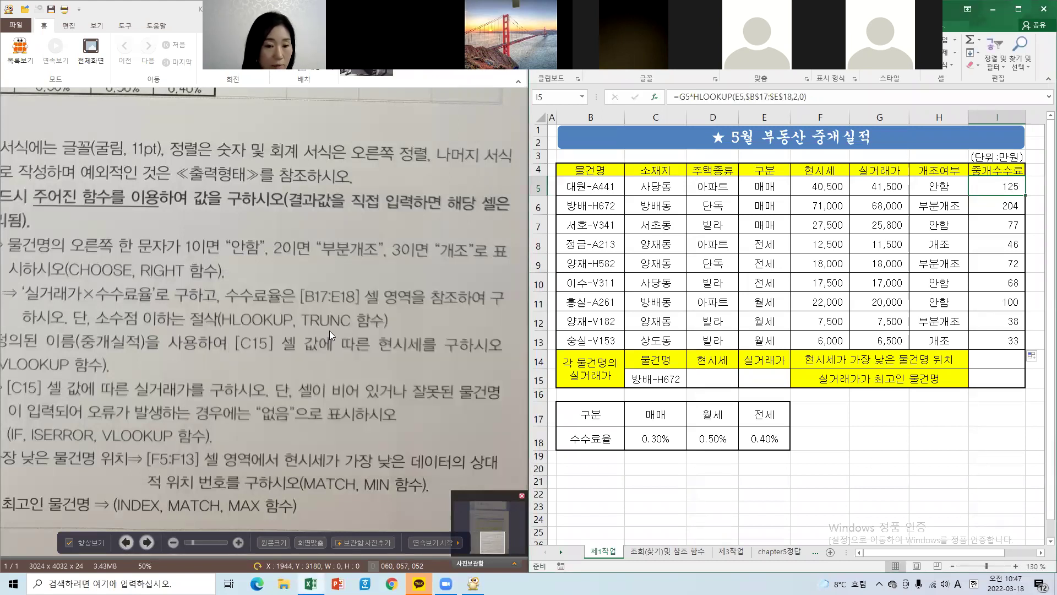
Insert the TRUNC function at the start of the I5 formula, in front of G5*HLOOKUP.
{"action": "left_click_drag", "start_coordinate": [319, 328], "coordinate": [273, 318]}
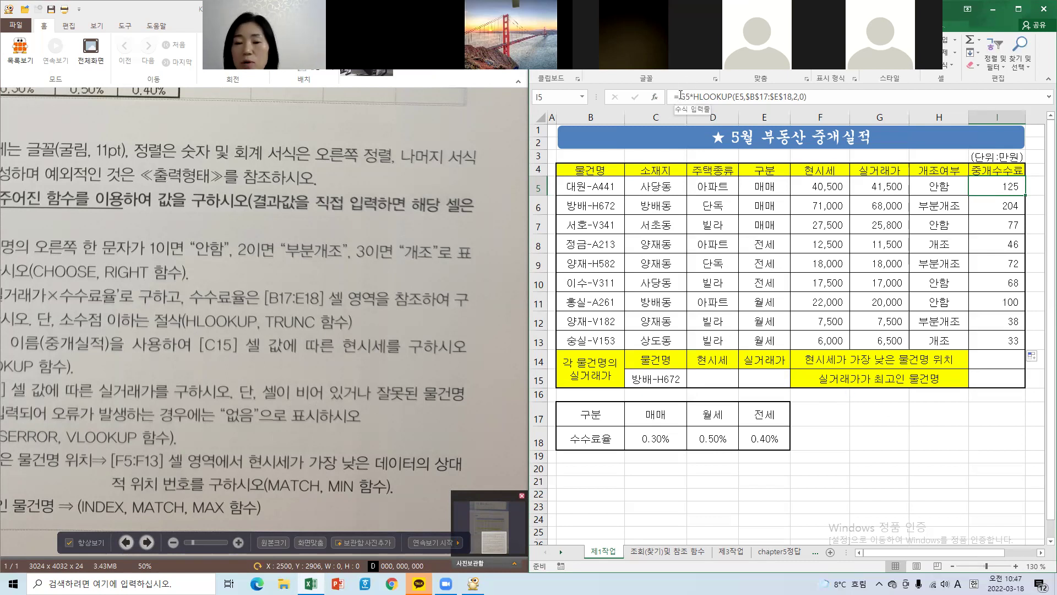
{"action": "left_click", "coordinate": [681, 95]}
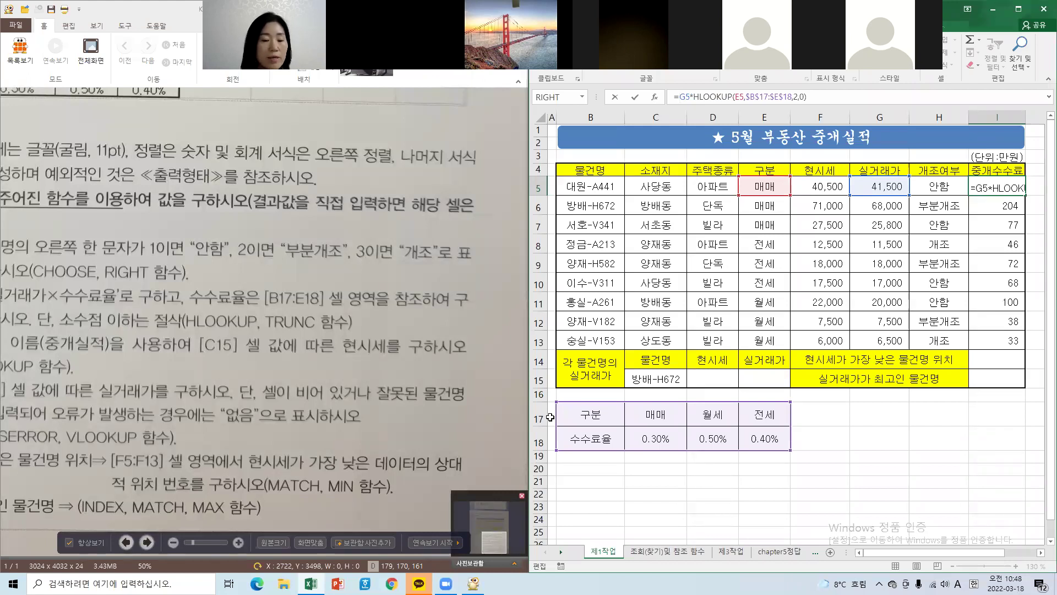
{"action": "type", "text": "tru"}
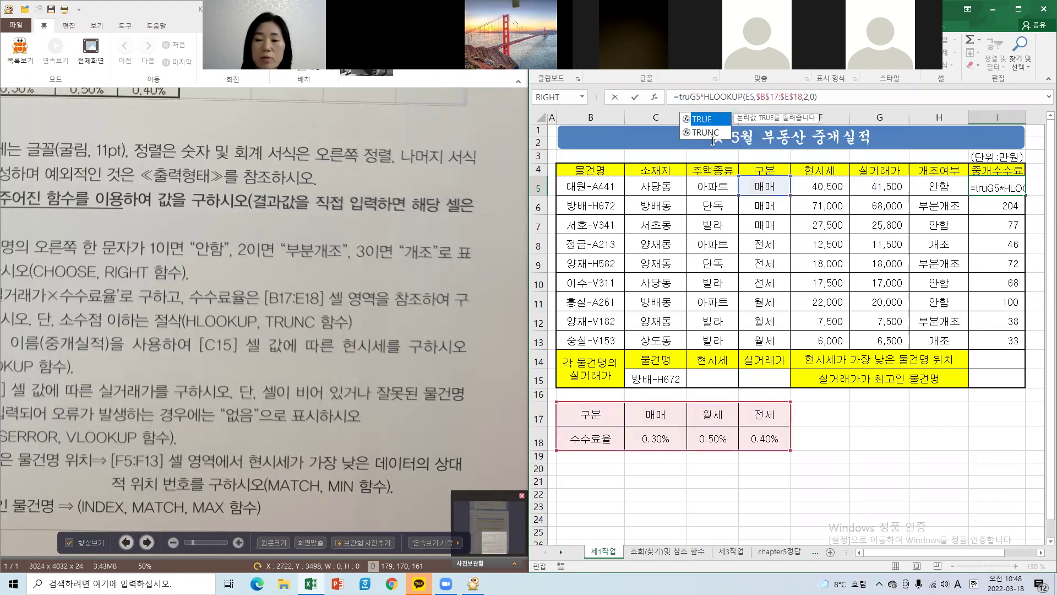
{"action": "double_click", "coordinate": [714, 134]}
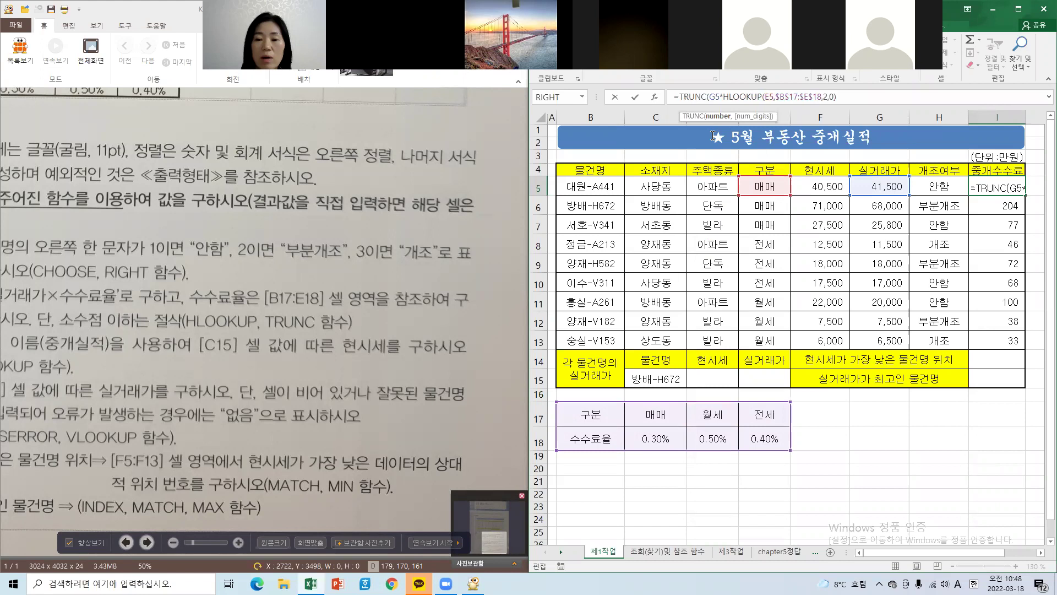
Complete the TRUNC function in the I5 formula with Num_digits 0.
{"action": "left_click", "coordinate": [690, 97]}
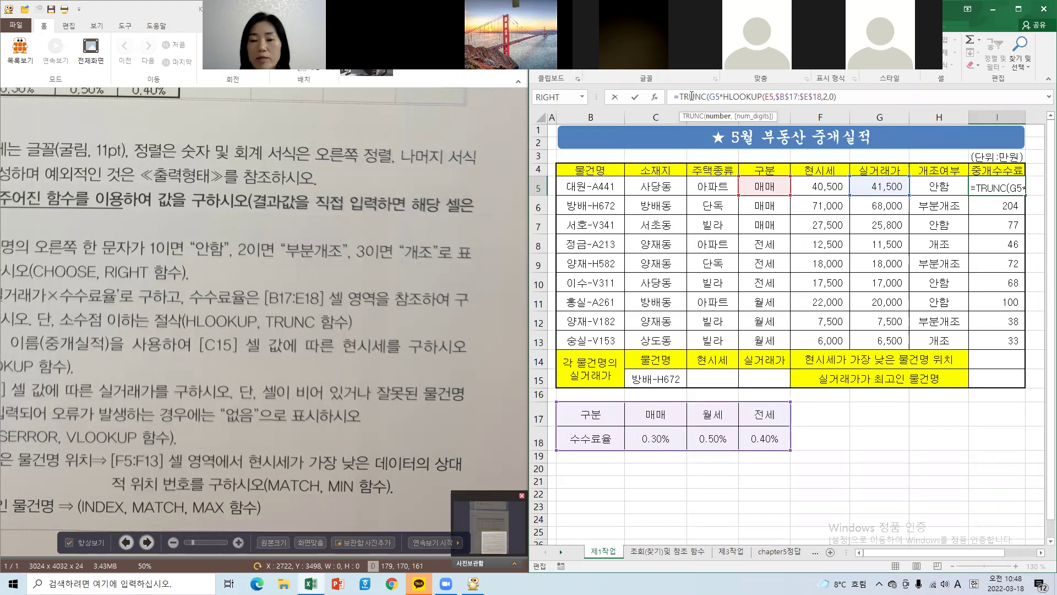
{"action": "left_click", "coordinate": [656, 98]}
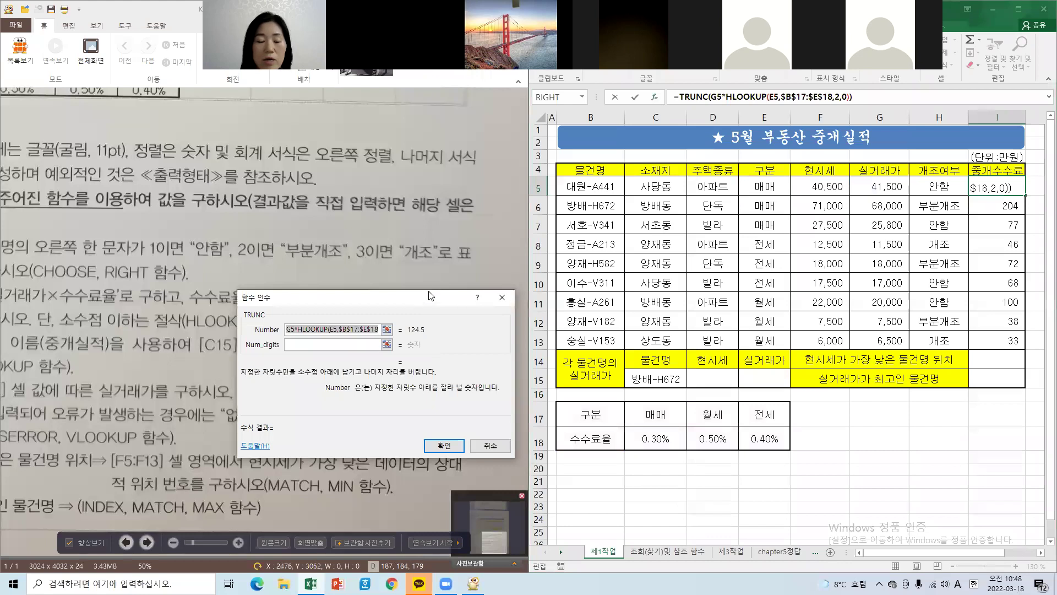
{"action": "left_click_drag", "start_coordinate": [431, 296], "coordinate": [447, 140]}
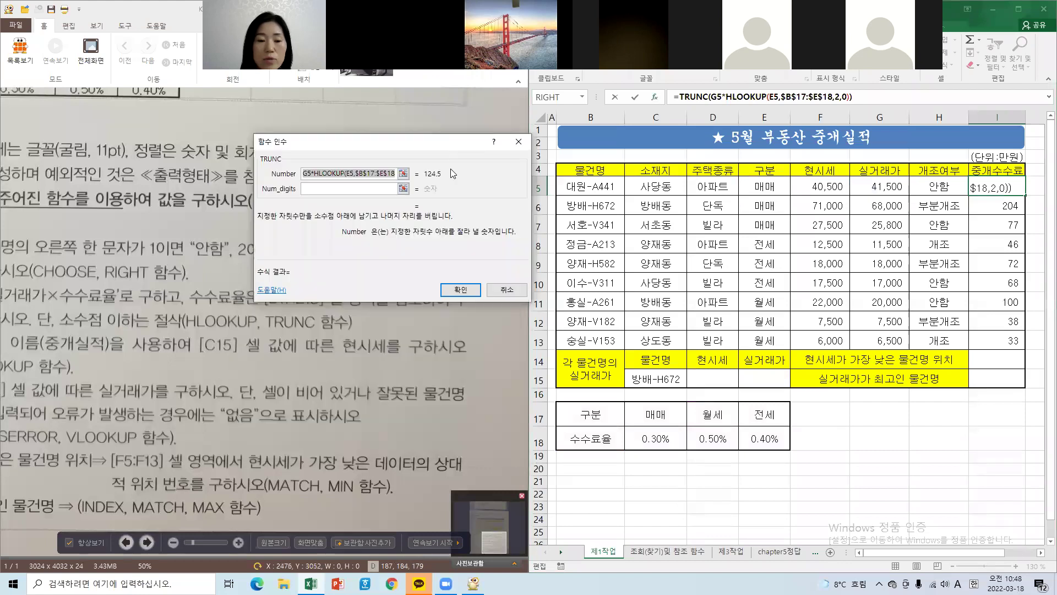
{"action": "left_click", "coordinate": [309, 189]}
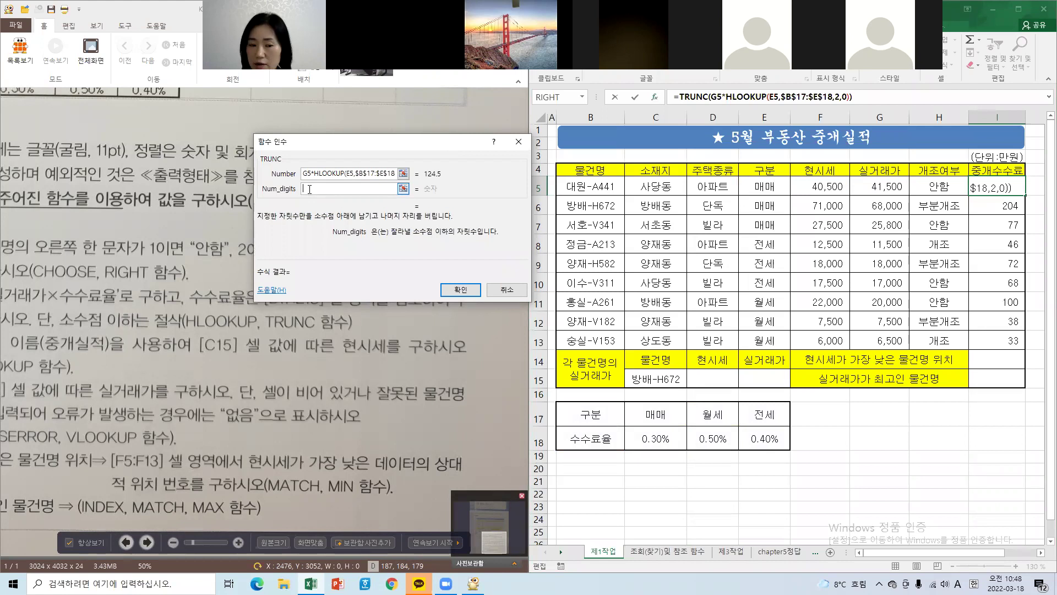
{"action": "left_click_drag", "start_coordinate": [369, 141], "coordinate": [361, 96]}
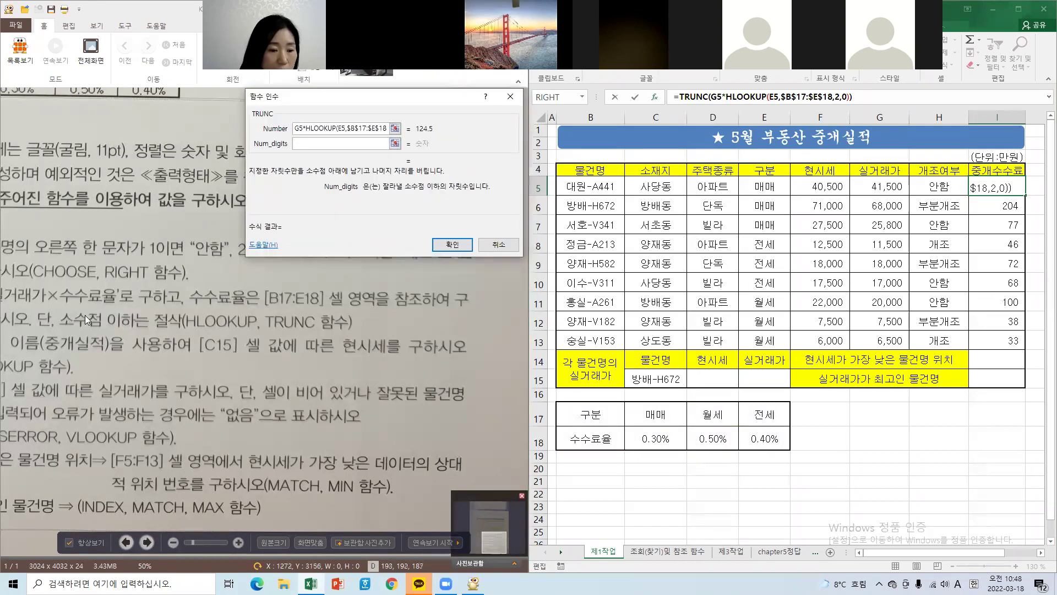
{"action": "left_click", "coordinate": [308, 145]}
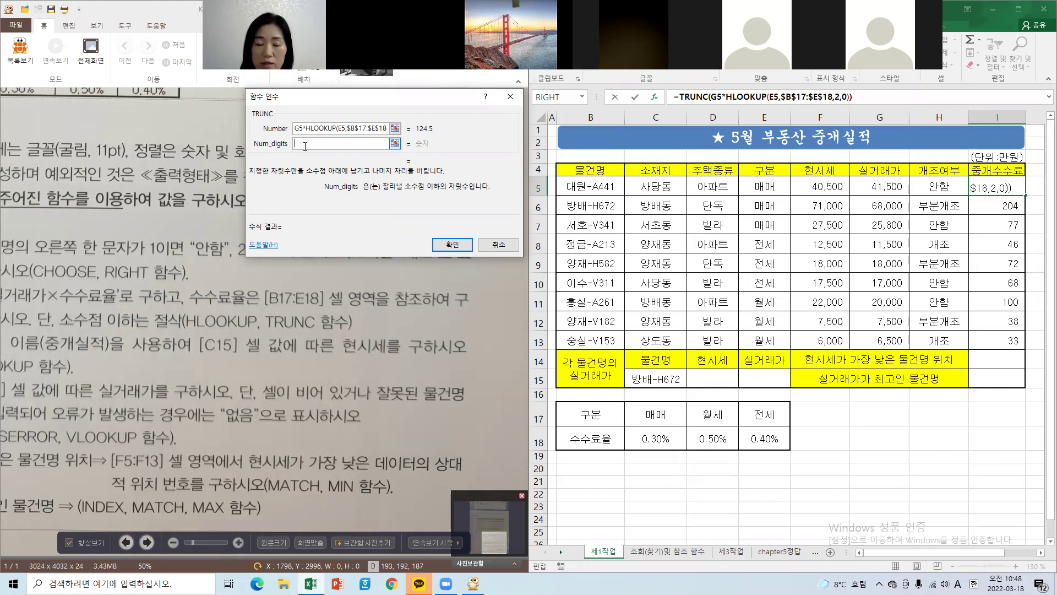
{"action": "type", "text": "0"}
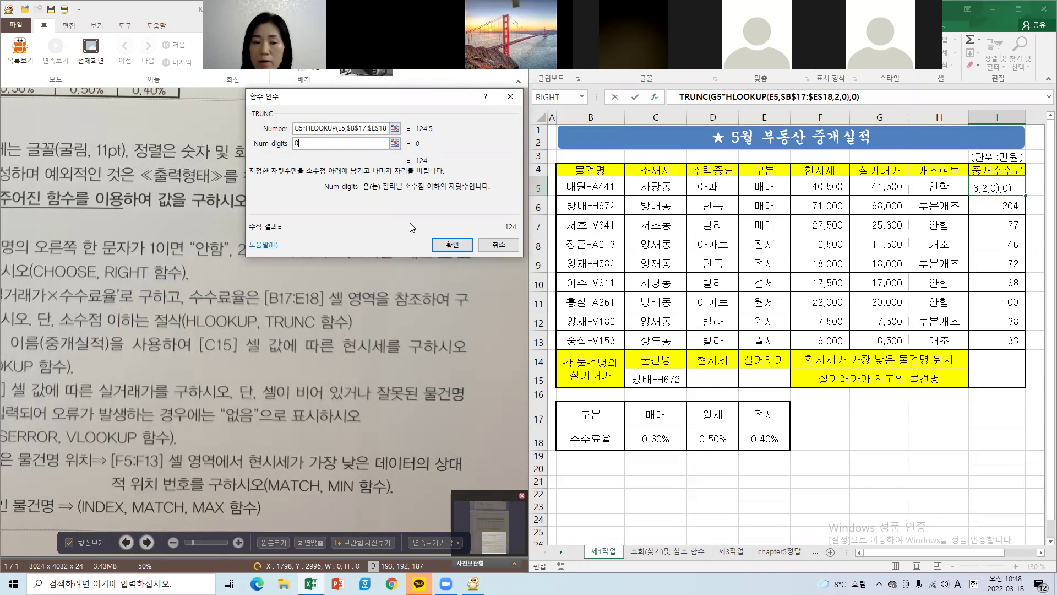
{"action": "left_click", "coordinate": [452, 244]}
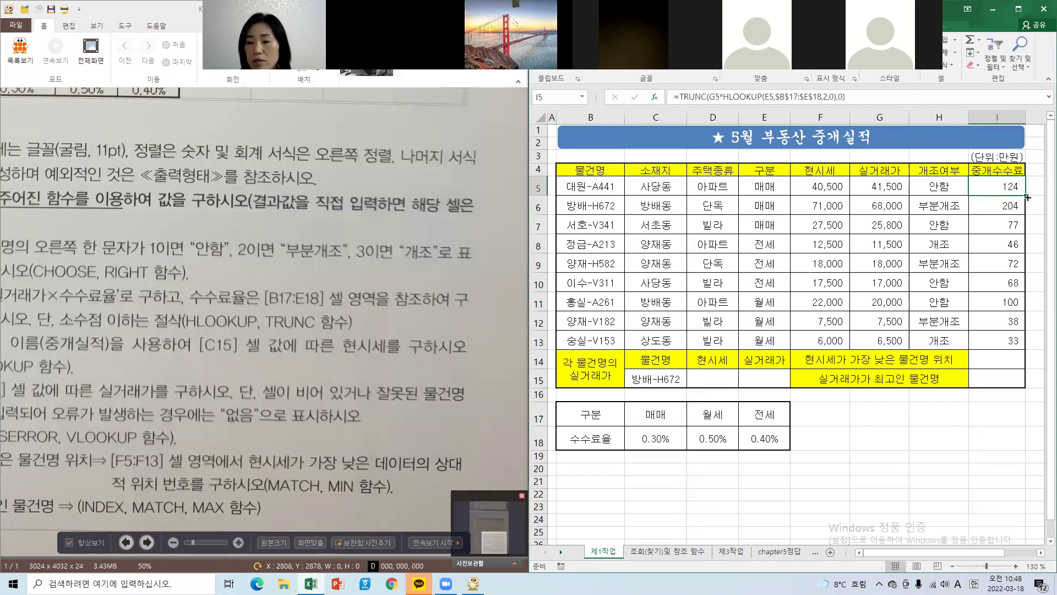
Fill the TRUNC formula from I5 down to I13.
{"action": "left_click_drag", "start_coordinate": [1025, 195], "coordinate": [1023, 345]}
{"action": "left_click", "coordinate": [1011, 185]}
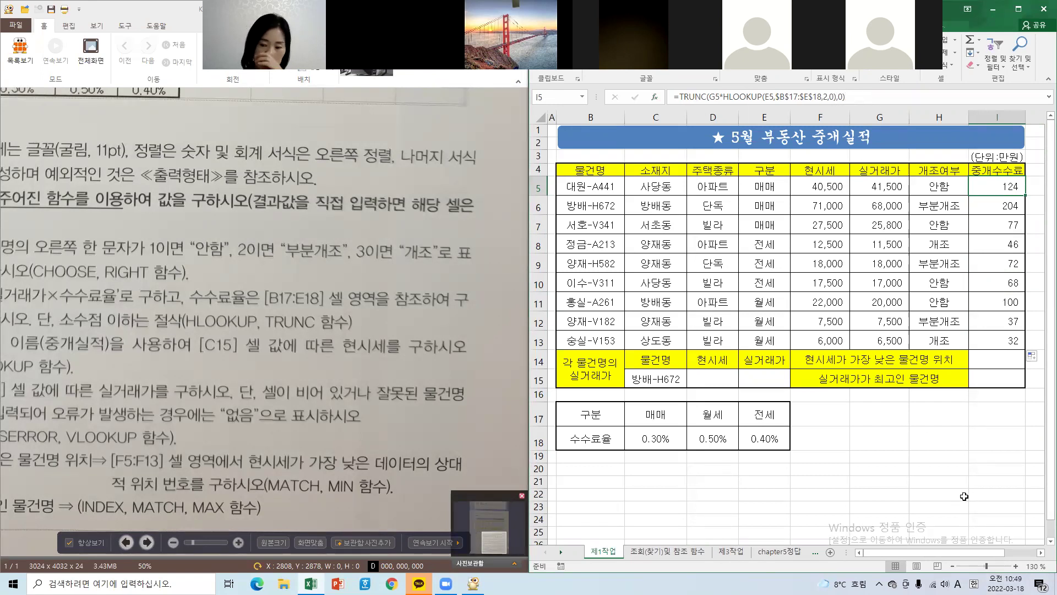
{"action": "left_click", "coordinate": [951, 485]}
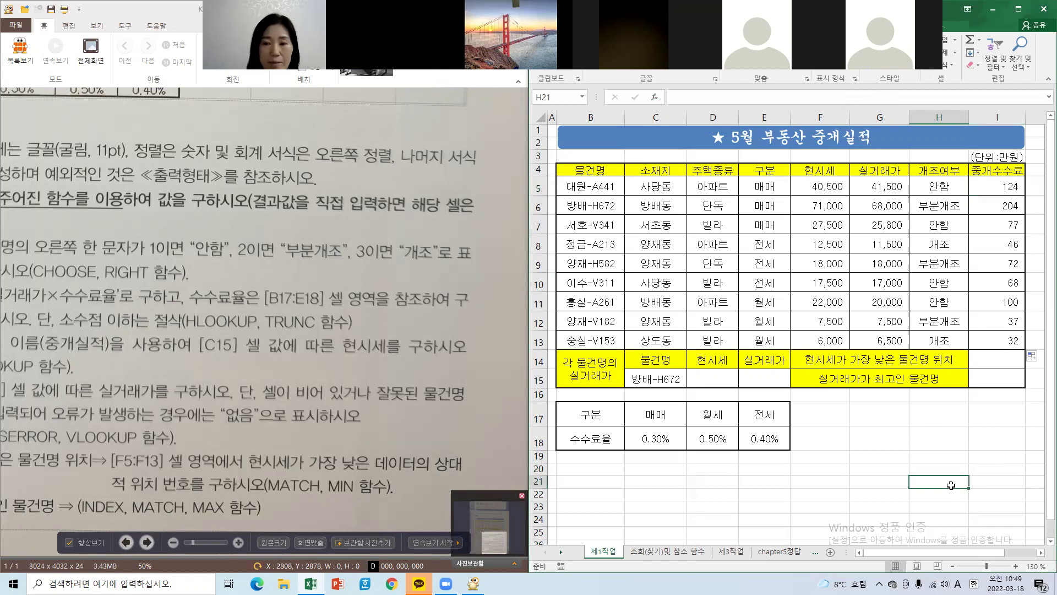
{"action": "left_click", "coordinate": [932, 433]}
{"action": "left_click", "coordinate": [999, 187]}
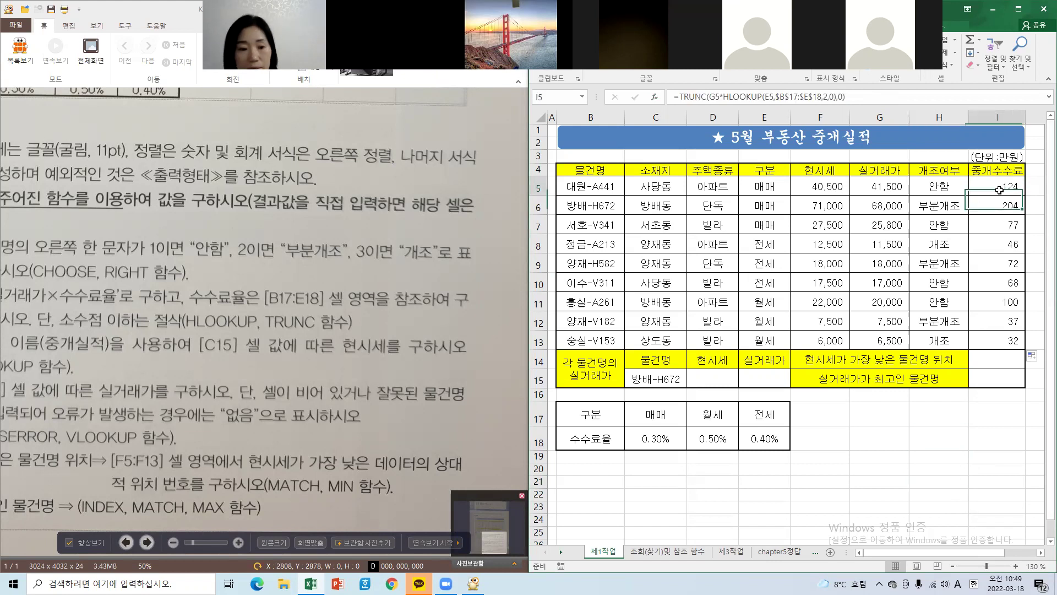
Clear the brokerage fee (중개수수료) formulas from I5:I13.
{"action": "left_click", "coordinate": [235, 312]}
{"action": "left_click_drag", "start_coordinate": [176, 312], "coordinate": [314, 263]}
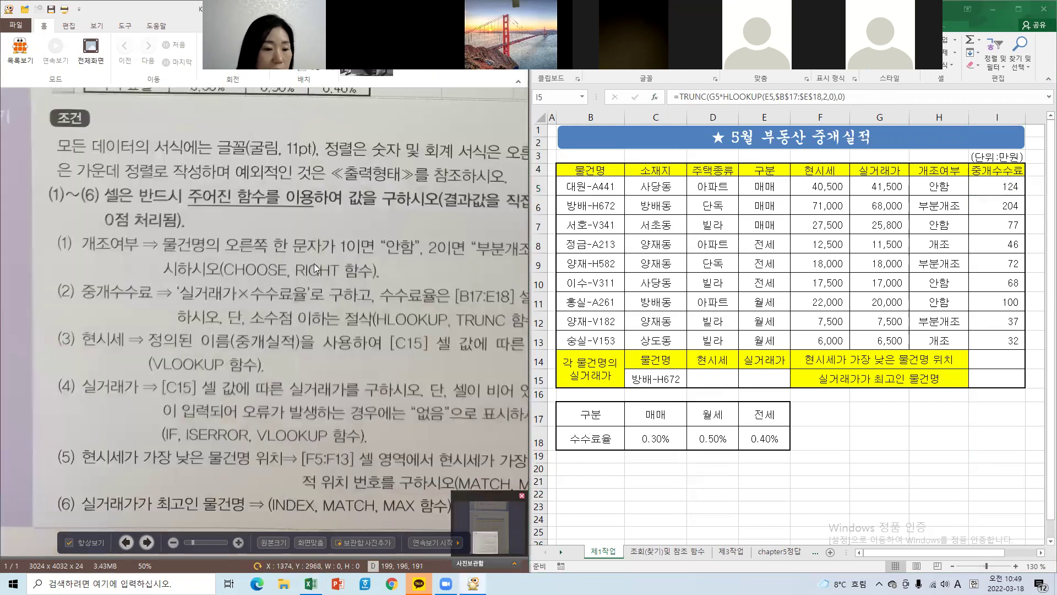
{"action": "left_click_drag", "start_coordinate": [238, 308], "coordinate": [181, 301]}
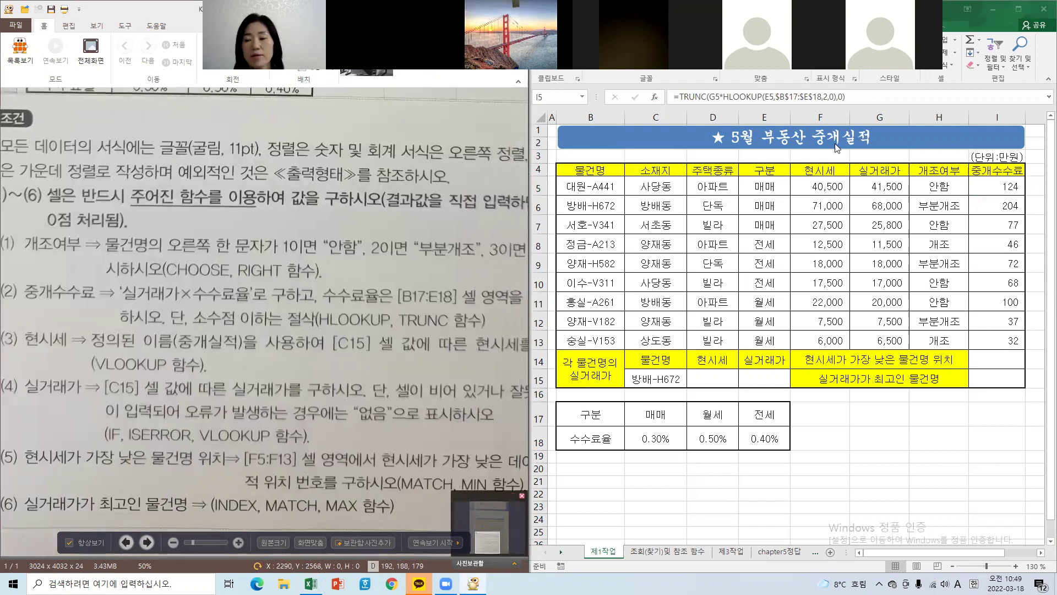
{"action": "left_click_drag", "start_coordinate": [1005, 188], "coordinate": [1016, 339]}
{"action": "key", "text": "Delete"}
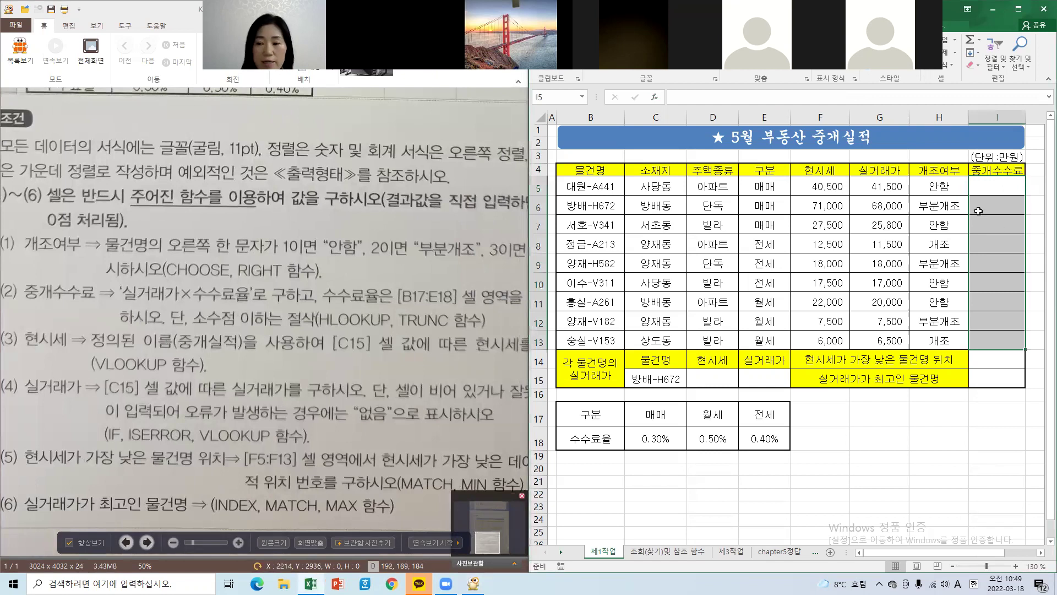
Begin a formula in I5 that multiplies the actual price in G5 by the HLOOKUP function.
{"action": "left_click", "coordinate": [991, 191]}
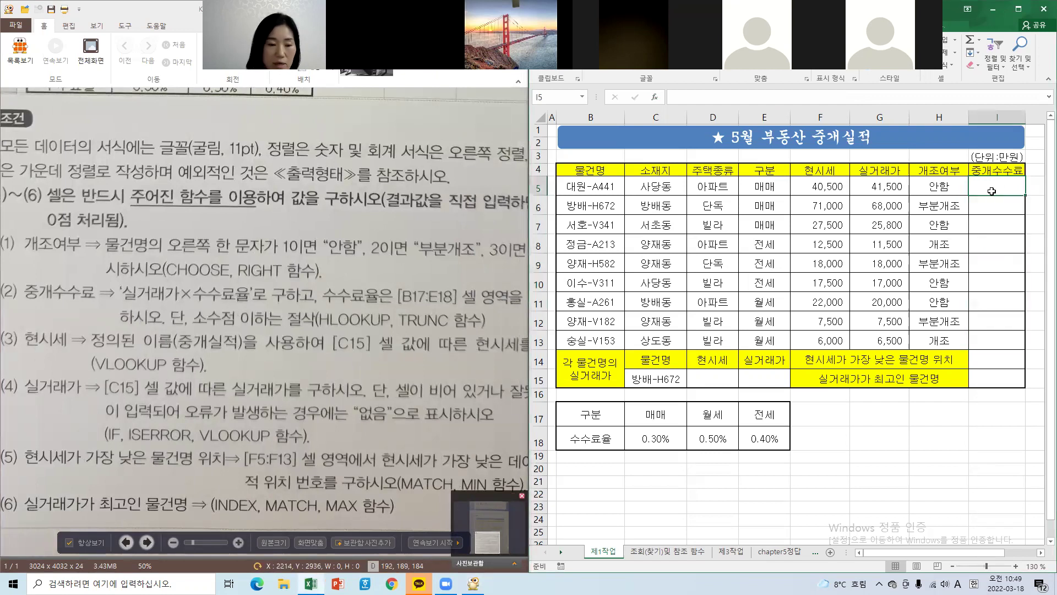
{"action": "type", "text": "="}
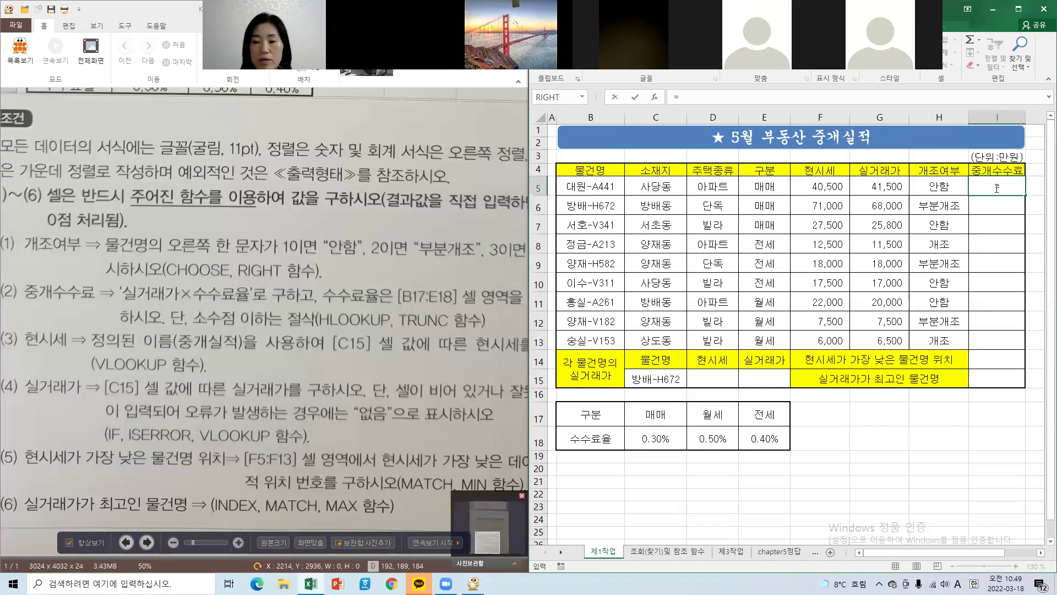
{"action": "left_click", "coordinate": [894, 190]}
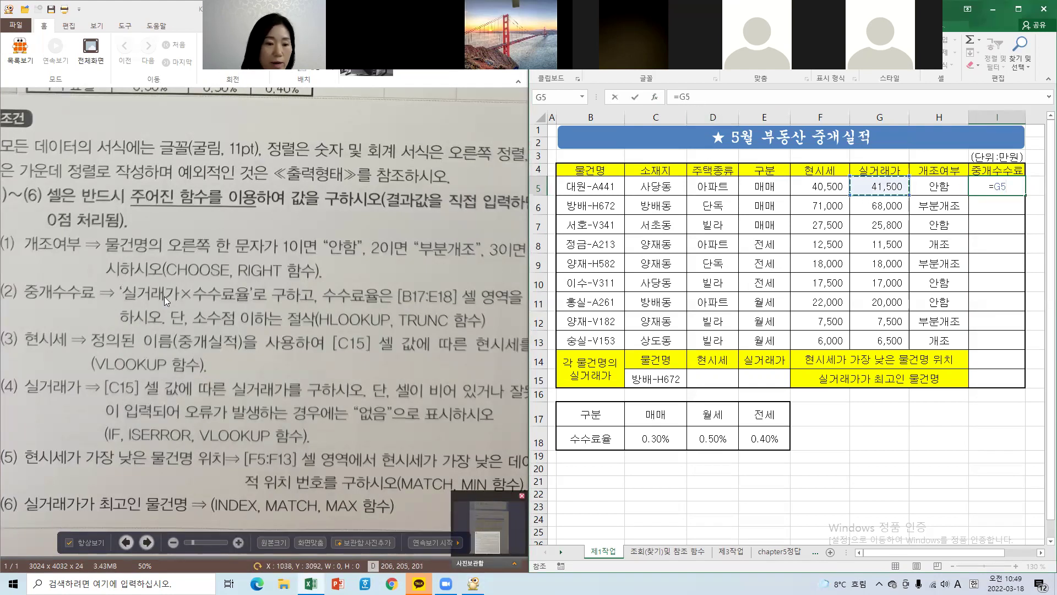
{"action": "left_click", "coordinate": [710, 96]}
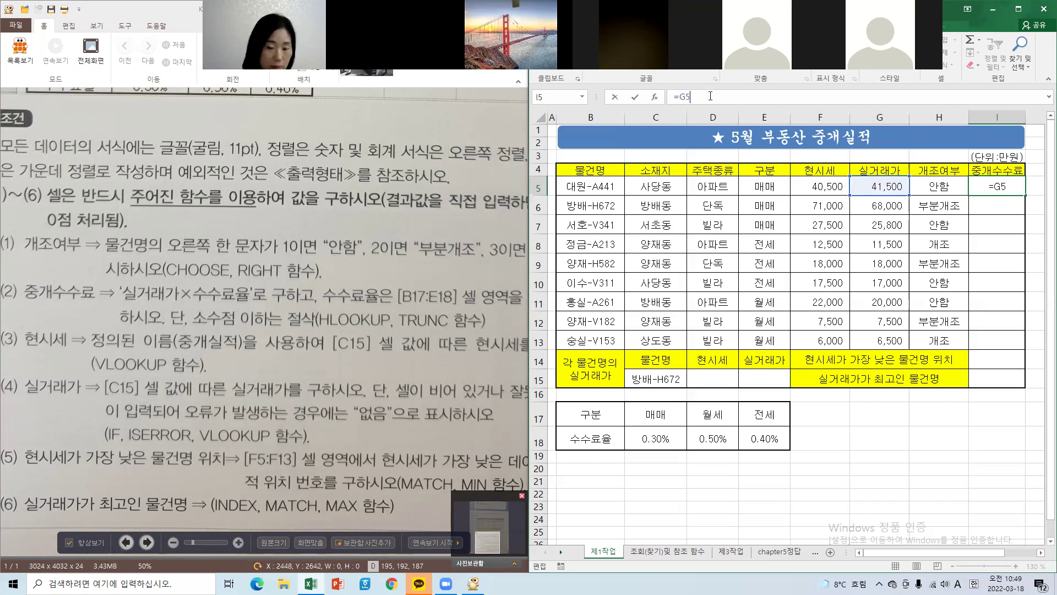
{"action": "type", "text": "*"}
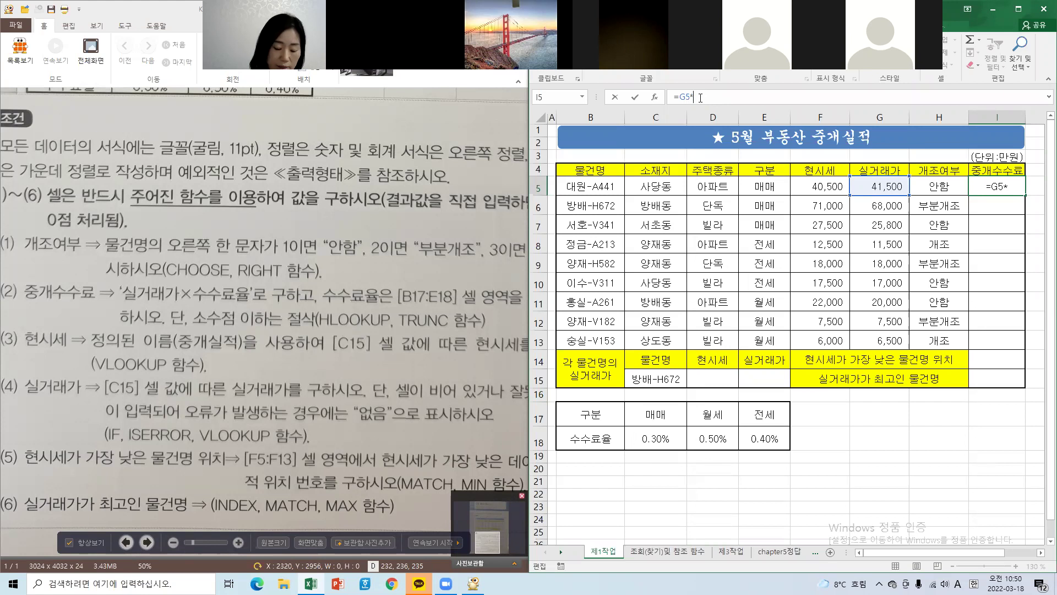
{"action": "type", "text": "h"}
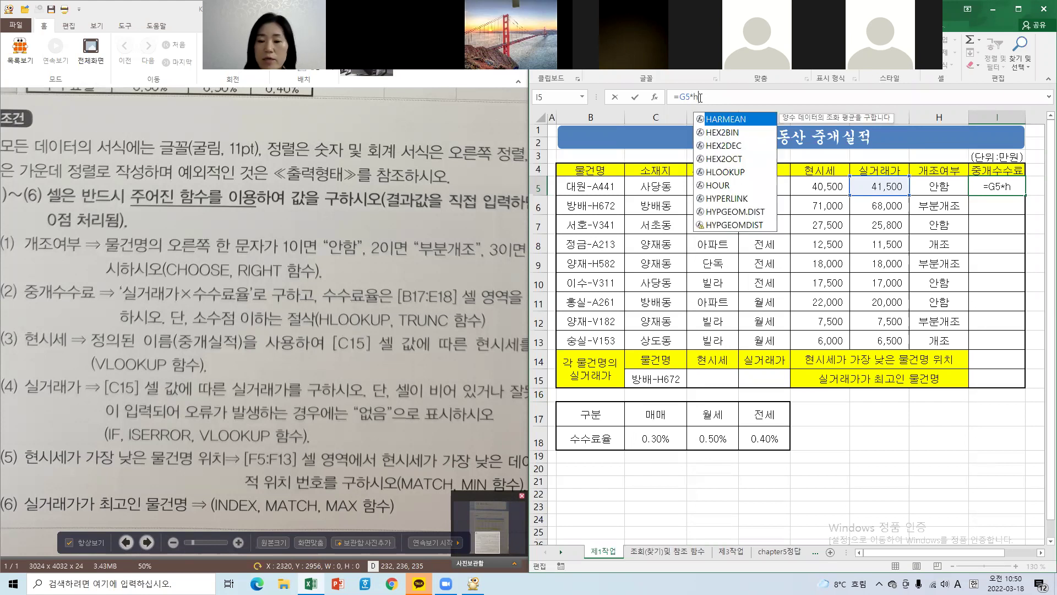
{"action": "type", "text": "l"}
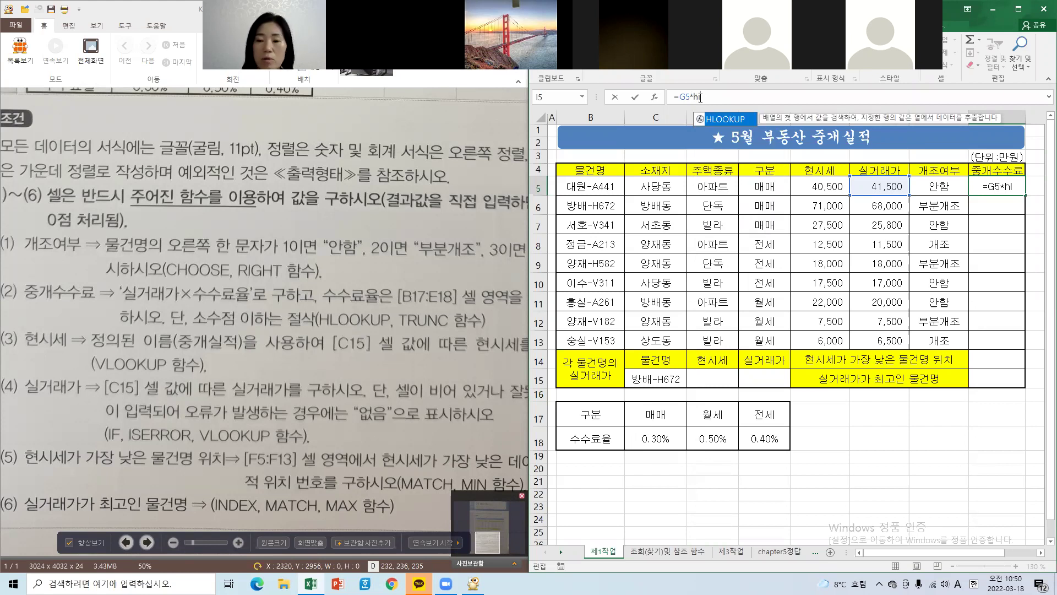
{"action": "double_click", "coordinate": [721, 119]}
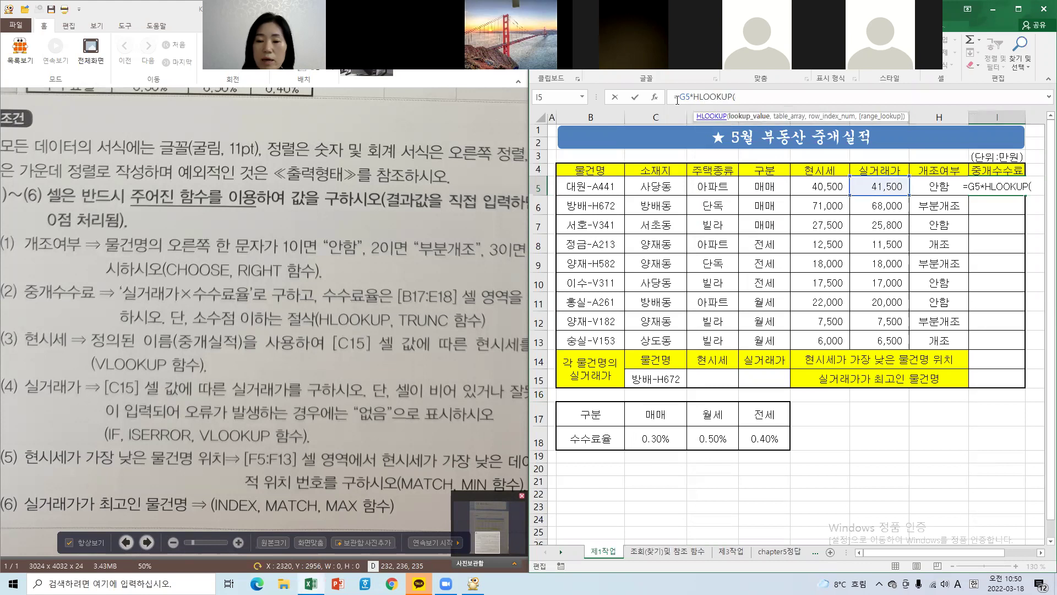
In the HLOOKUP arguments, set the lookup value to E5 and the table array to the absolute range $B$17:$E$18.
{"action": "left_click", "coordinate": [655, 97]}
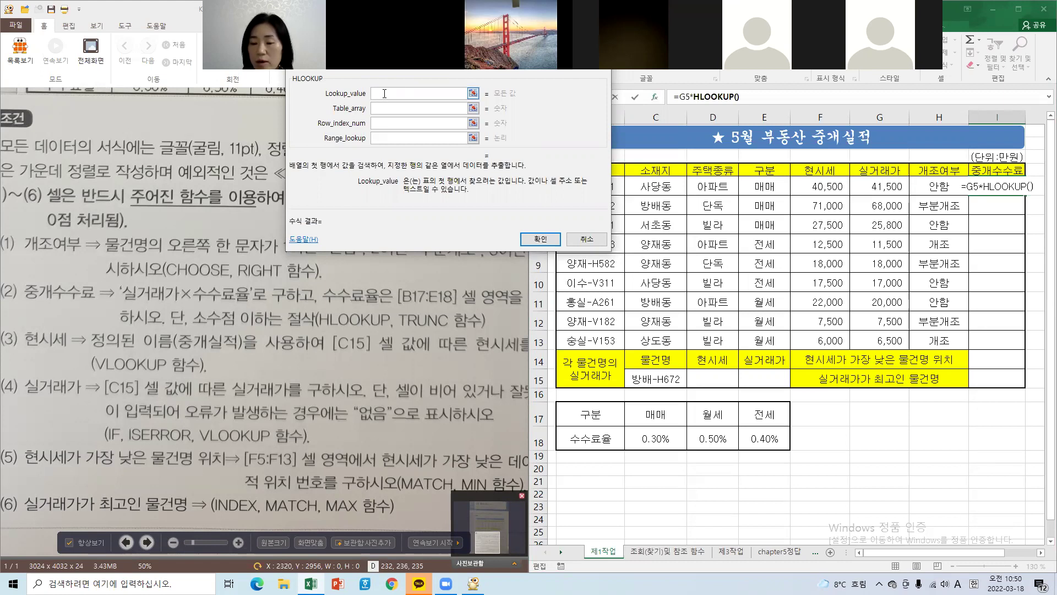
{"action": "left_click_drag", "start_coordinate": [474, 73], "coordinate": [399, 61]}
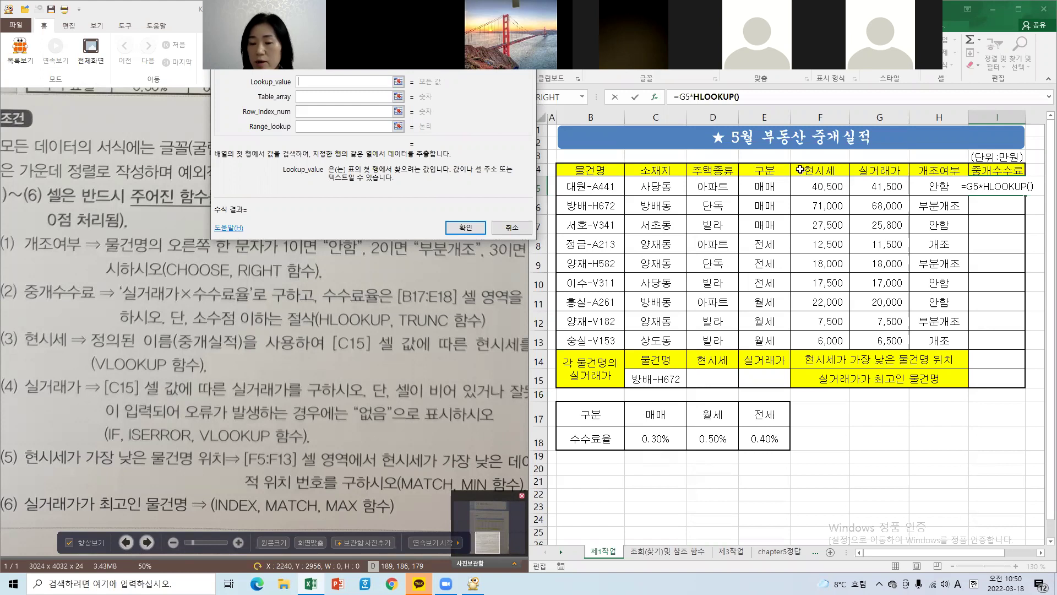
{"action": "left_click", "coordinate": [764, 186]}
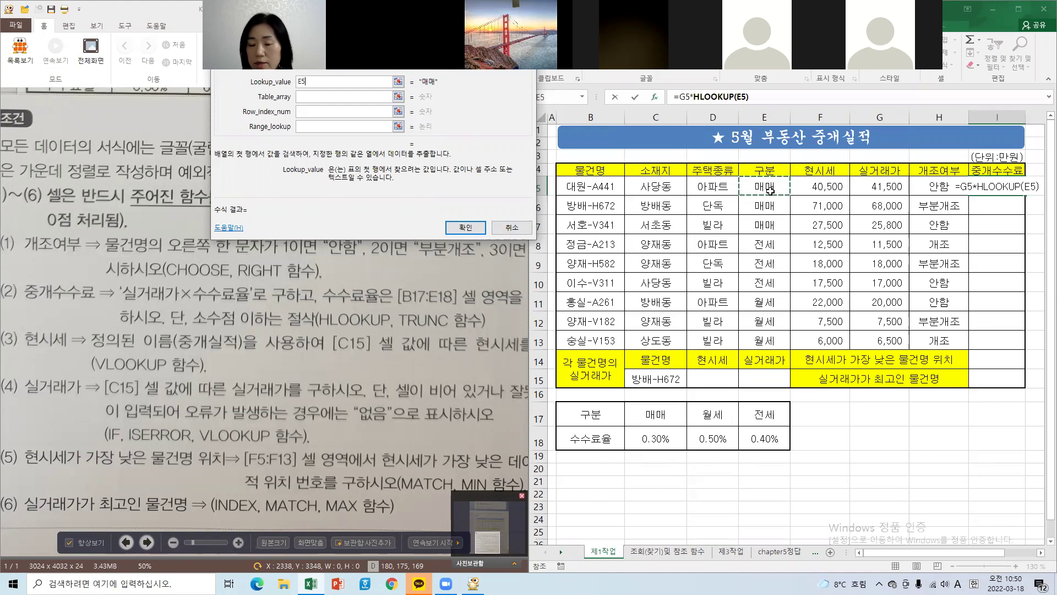
{"action": "left_click", "coordinate": [303, 98]}
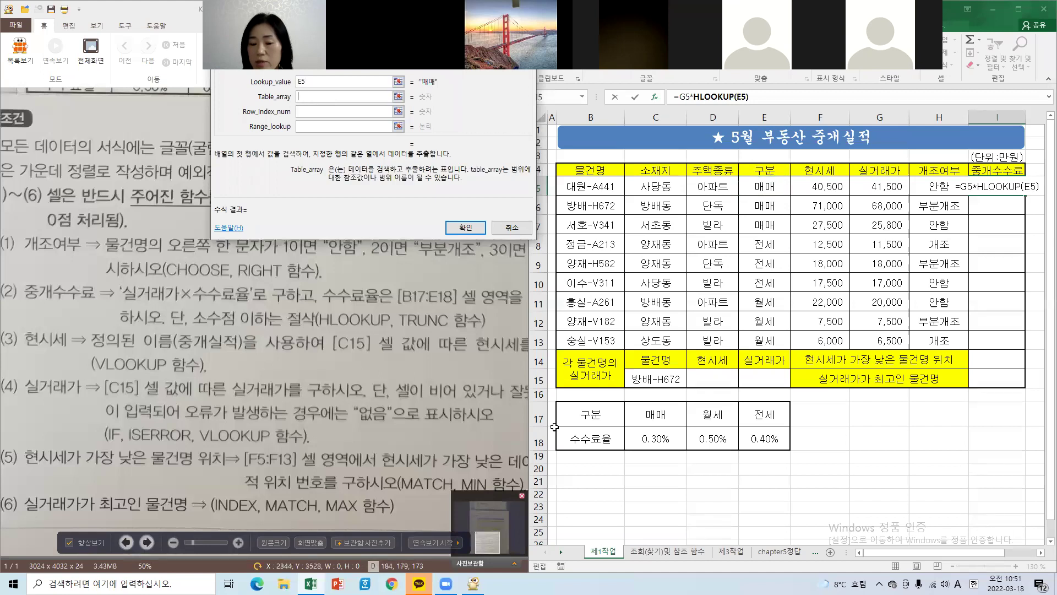
{"action": "left_click", "coordinate": [584, 417]}
{"action": "left_click_drag", "start_coordinate": [584, 418], "coordinate": [607, 438]}
{"action": "left_click_drag", "start_coordinate": [725, 433], "coordinate": [760, 436]}
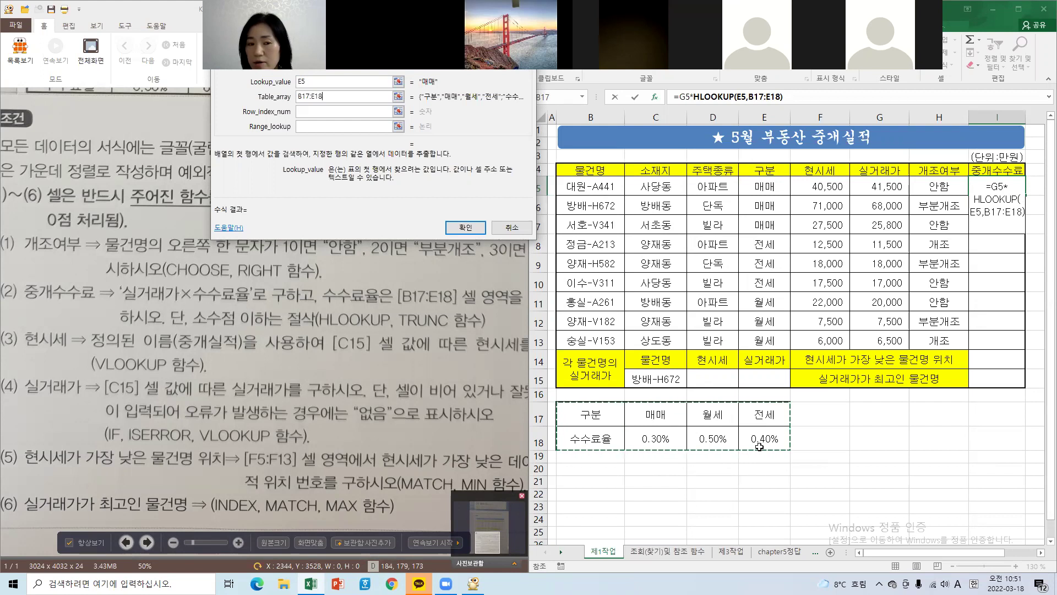
{"action": "left_click", "coordinate": [285, 94]}
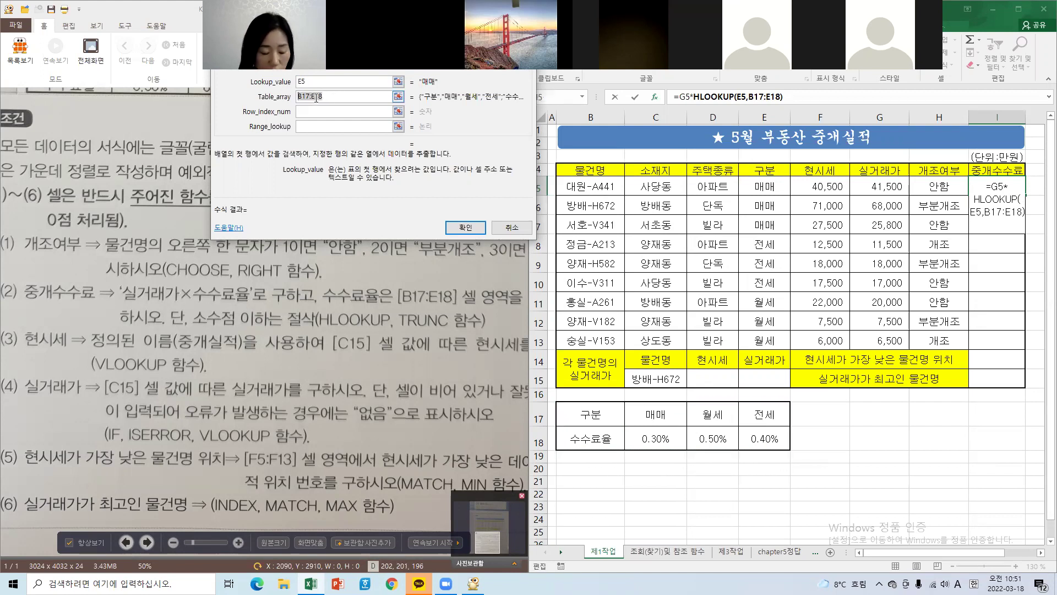
{"action": "key", "text": "F4"}
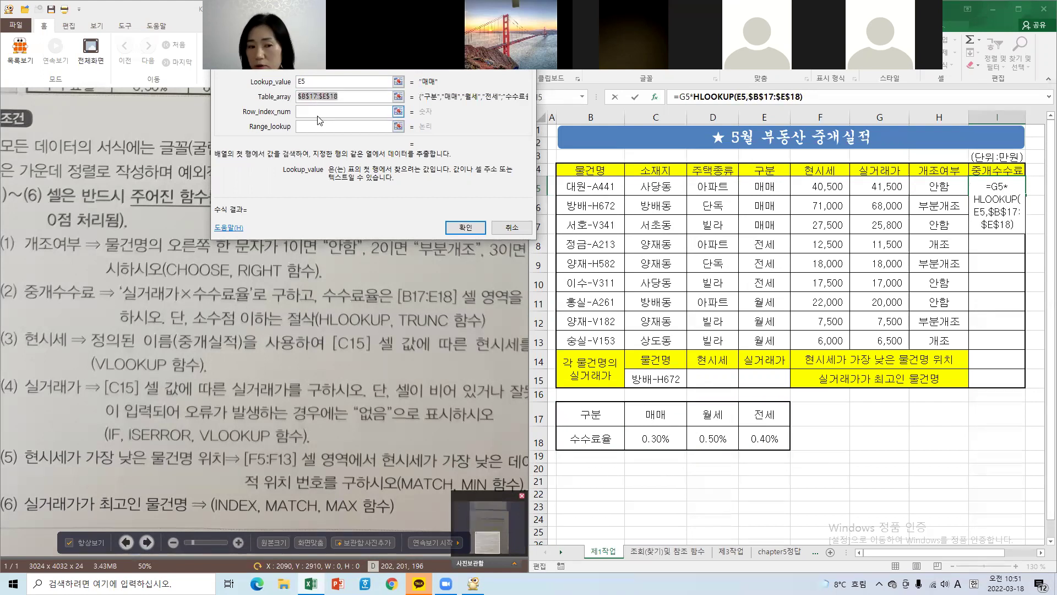
Set the HLOOKUP row index to 2 and range lookup to 0, and enter the formula in I5.
{"action": "left_click", "coordinate": [317, 112]}
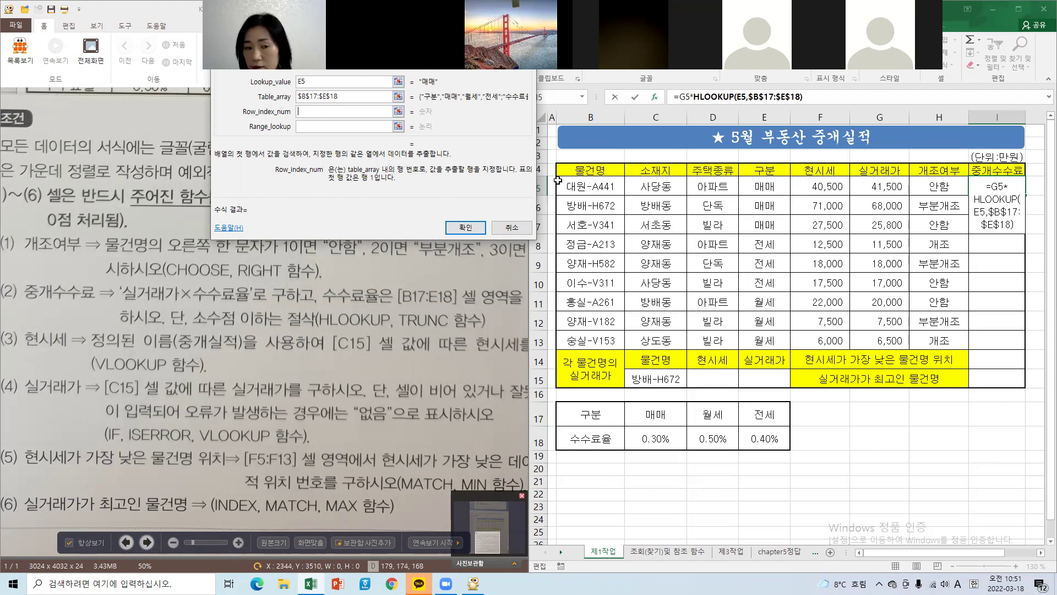
{"action": "type", "text": "2"}
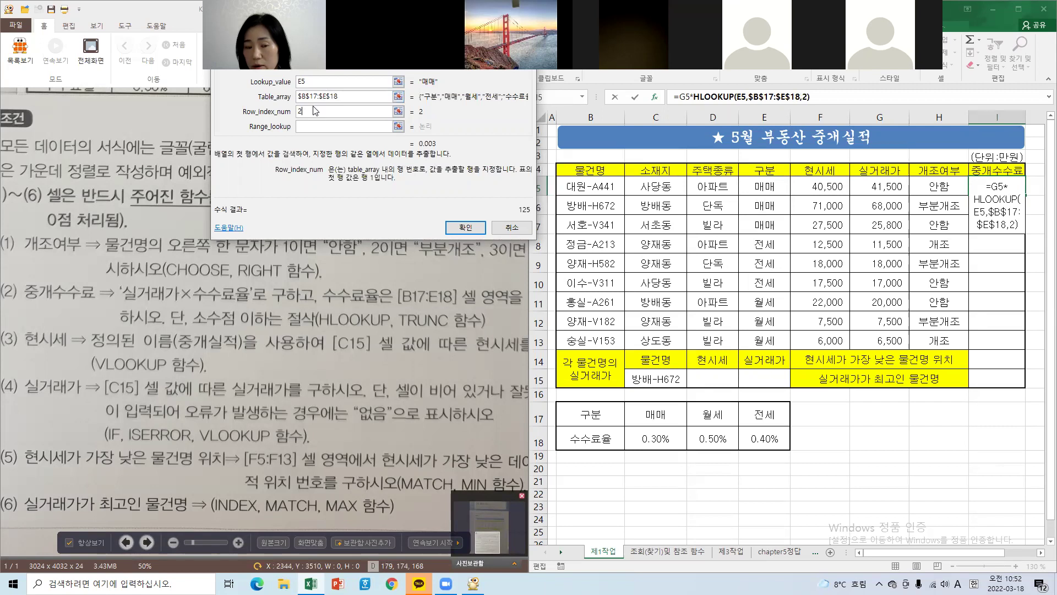
{"action": "left_click", "coordinate": [307, 126]}
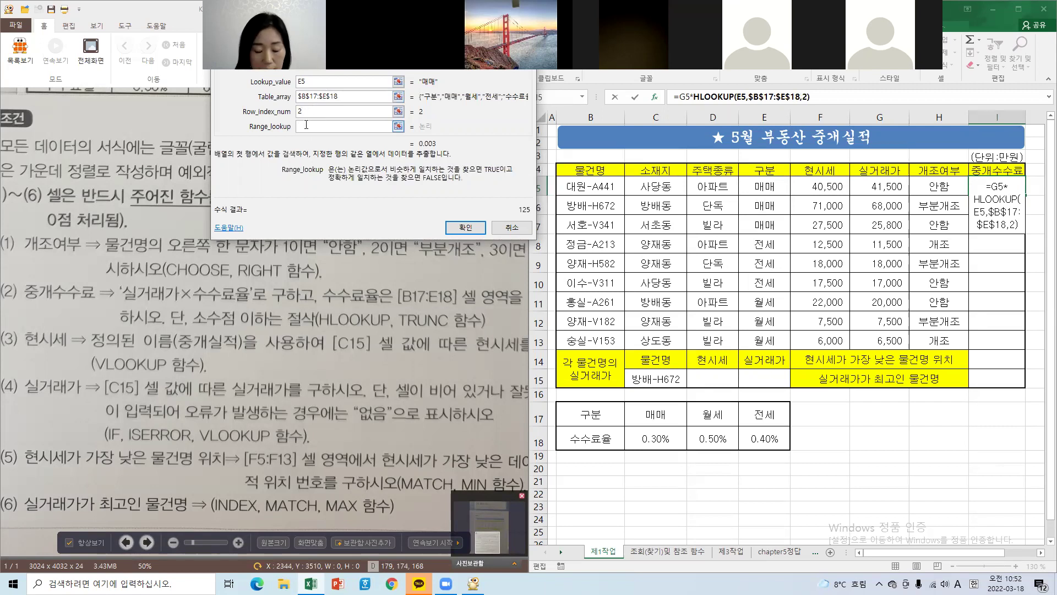
{"action": "type", "text": "0"}
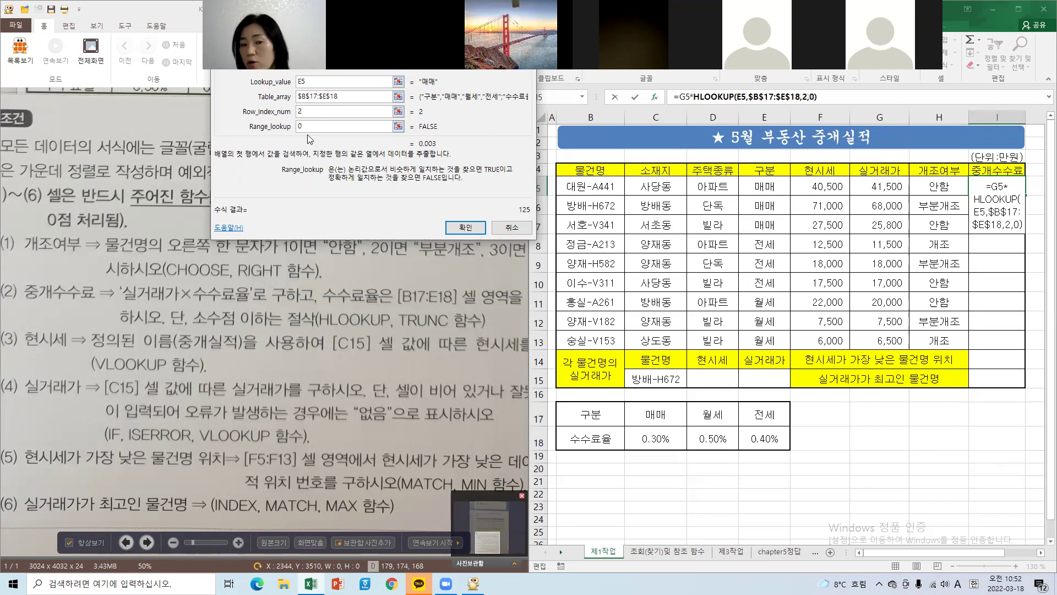
{"action": "left_click", "coordinate": [466, 226]}
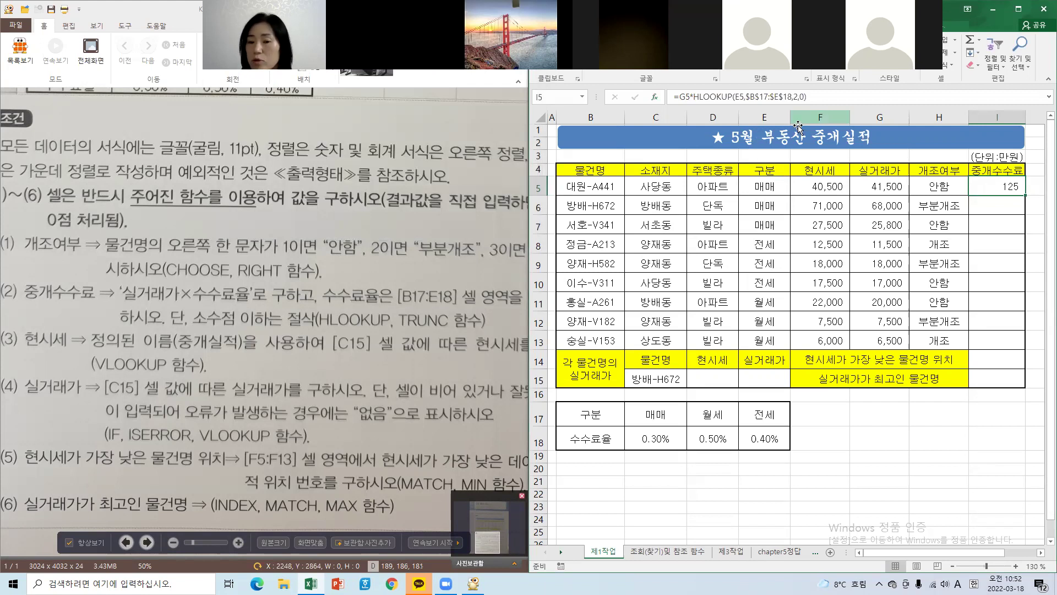
Start wrapping the brokerage fee formula in I5 in the TRUNC function.
{"action": "left_click", "coordinate": [679, 98]}
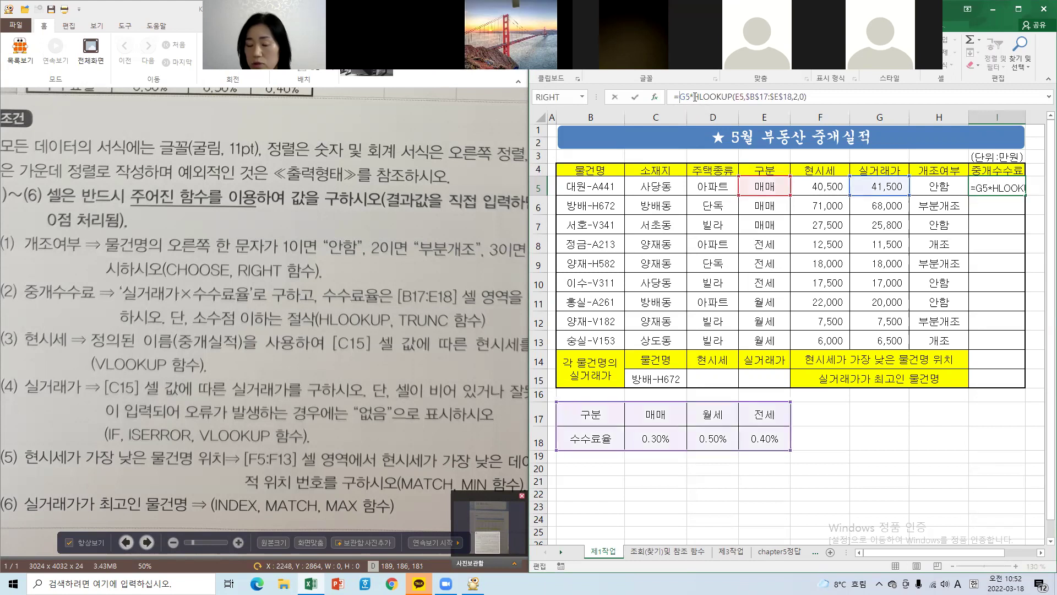
{"action": "type", "text": "tr"}
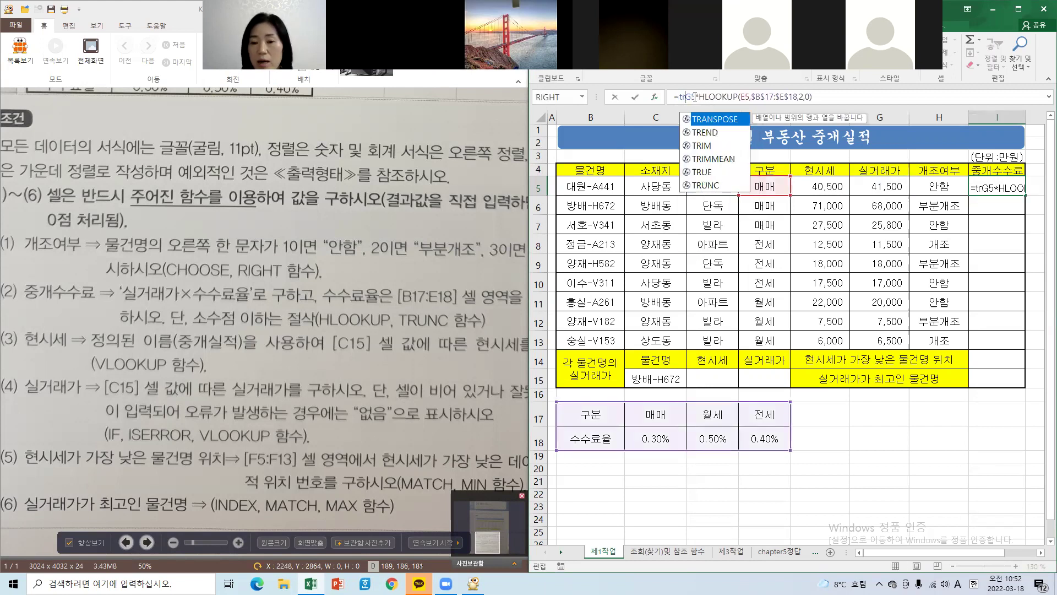
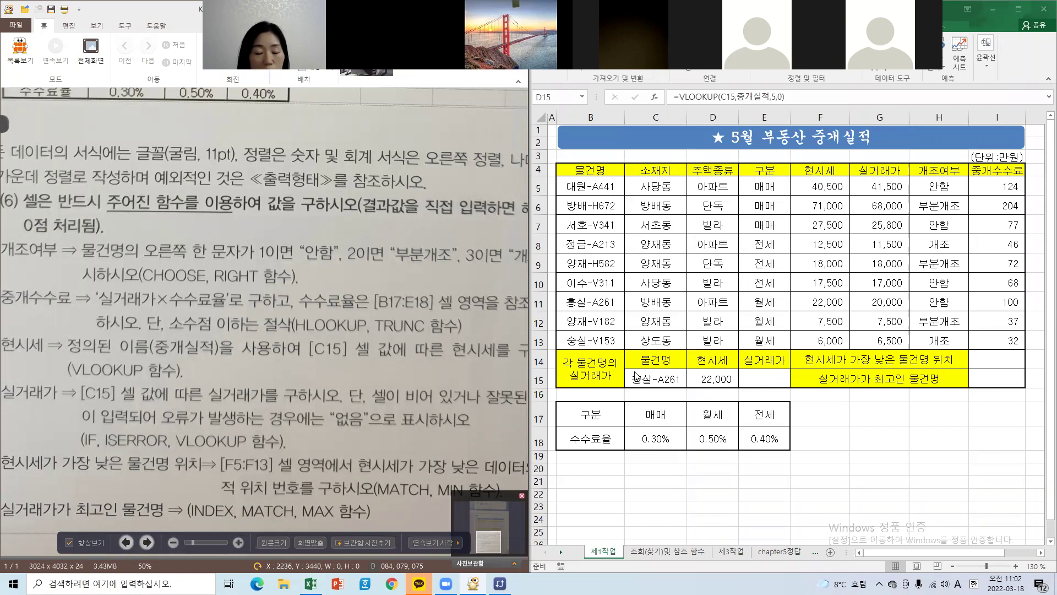
Begin a VLOOKUP formula in E15 for the actual price (실거래가), following instruction (4).
{"action": "left_click_drag", "start_coordinate": [396, 409], "coordinate": [379, 365]}
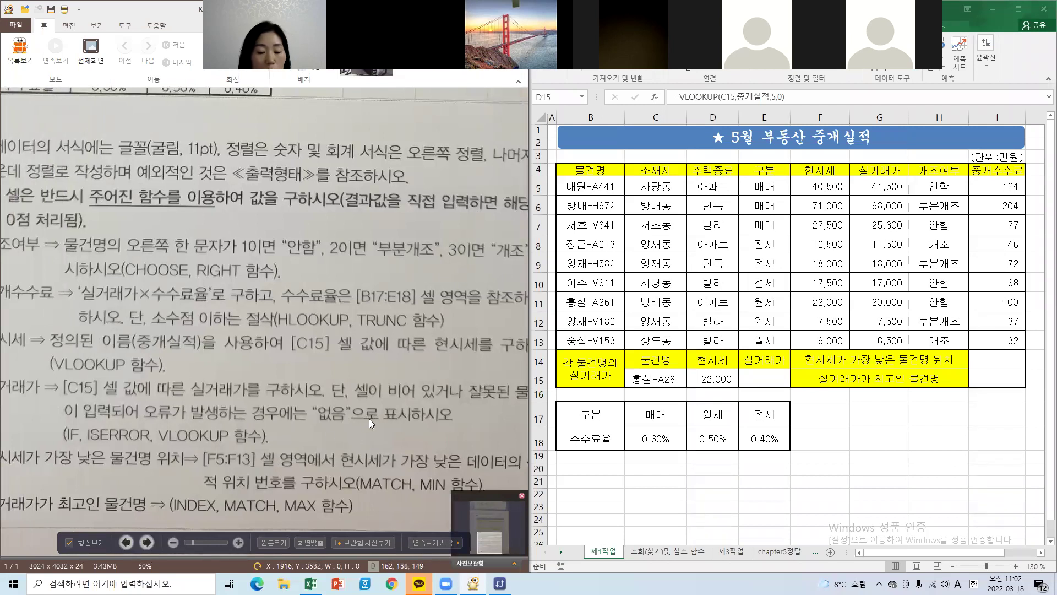
{"action": "left_click_drag", "start_coordinate": [372, 409], "coordinate": [333, 381]}
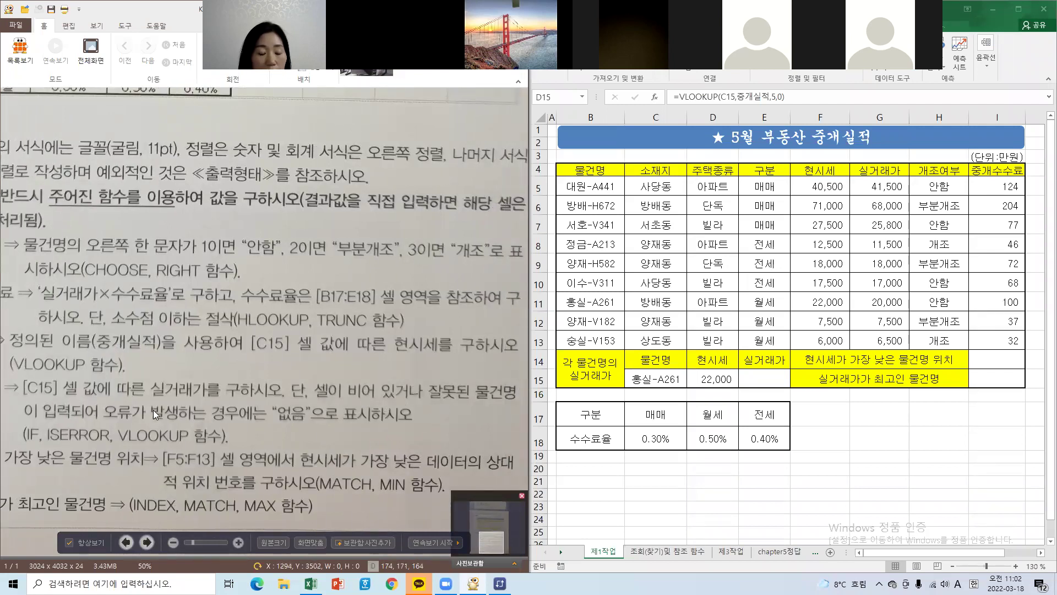
{"action": "left_click_drag", "start_coordinate": [277, 413], "coordinate": [306, 393]}
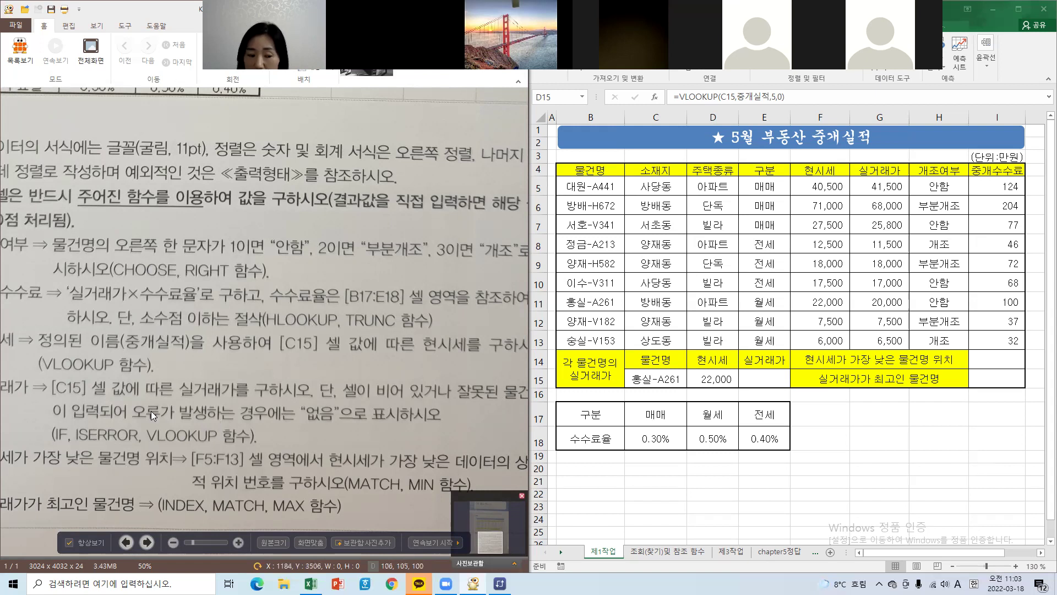
{"action": "scroll", "coordinate": [184, 402], "scroll_direction": "left", "scroll_amount": 2}
{"action": "scroll", "coordinate": [182, 393], "scroll_direction": "left", "scroll_amount": 2}
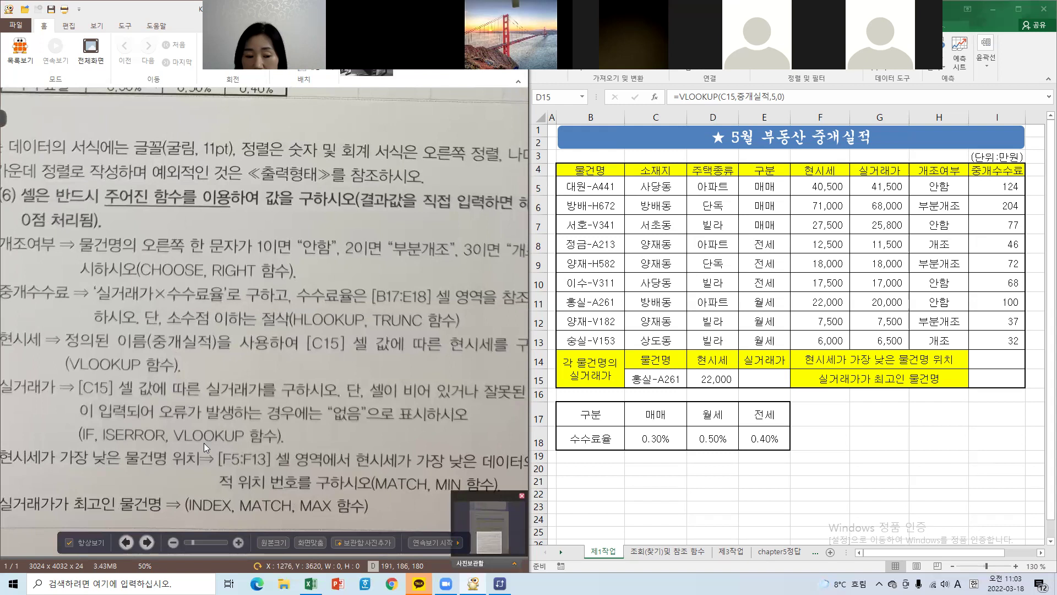
{"action": "left_click", "coordinate": [765, 380]}
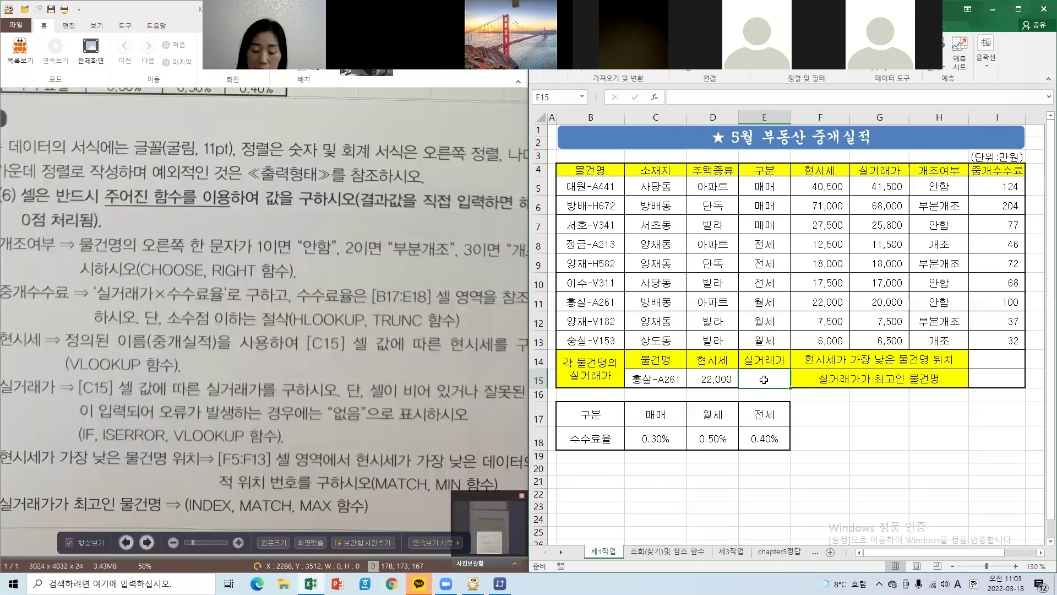
{"action": "type", "text": "=vl"}
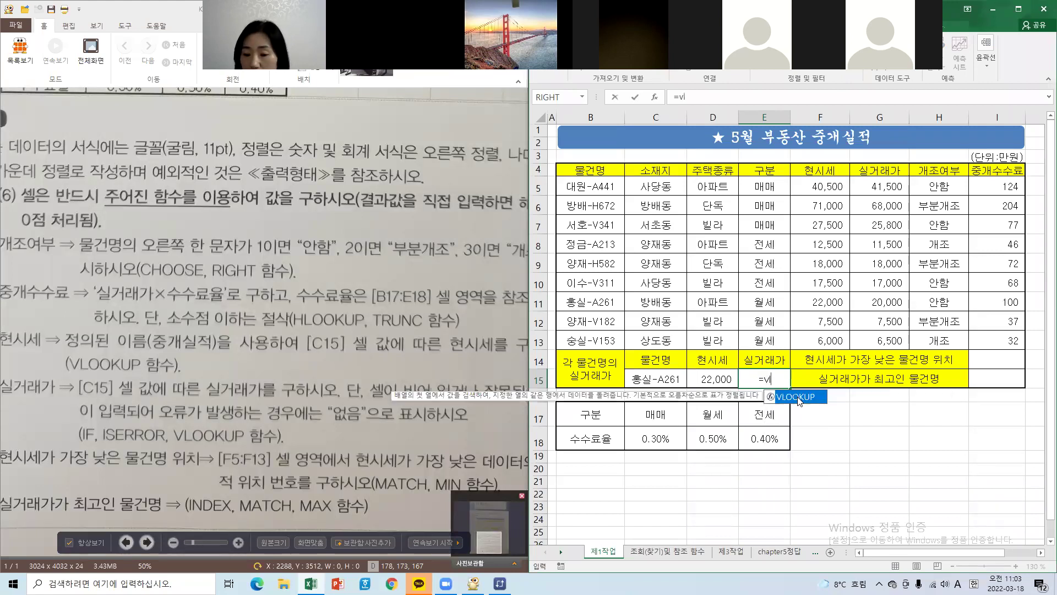
{"action": "double_click", "coordinate": [798, 396]}
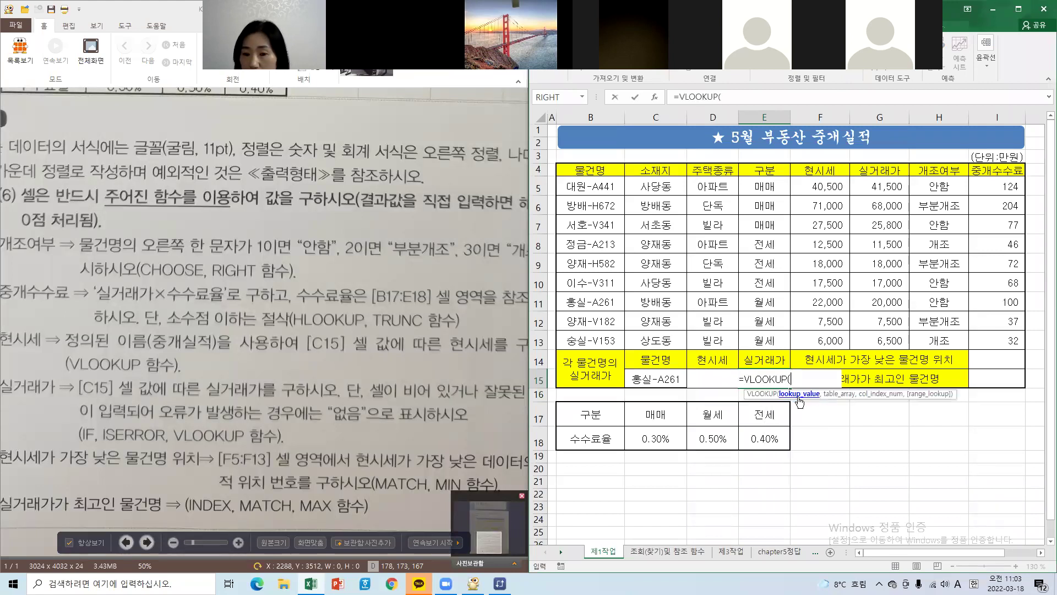
In the VLOOKUP arguments, set the lookup value to C15 and the table array to the named range 중개실적.
{"action": "left_click", "coordinate": [653, 97]}
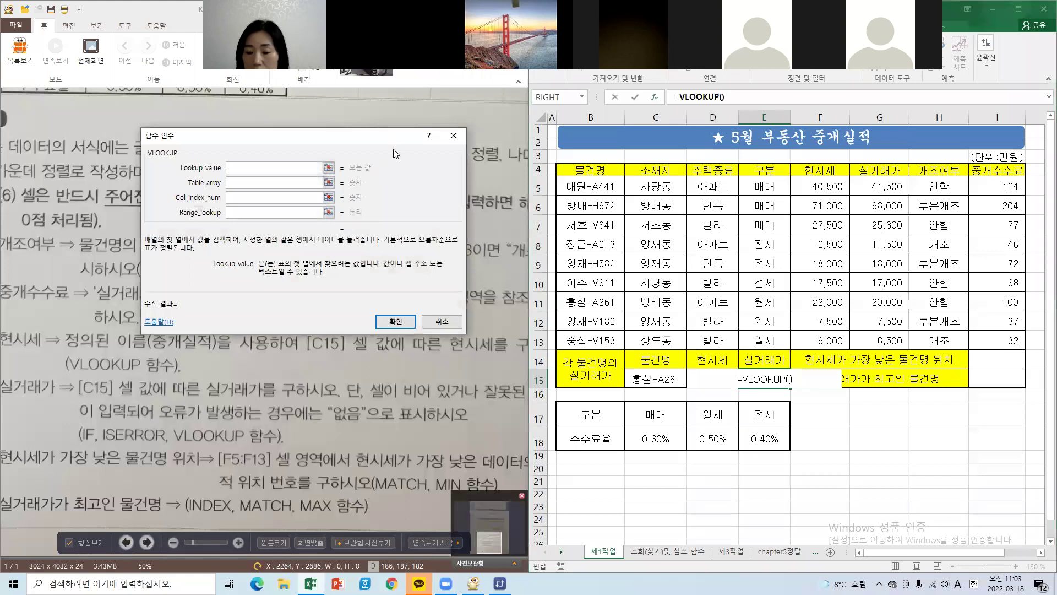
{"action": "left_click_drag", "start_coordinate": [393, 149], "coordinate": [1036, 162]}
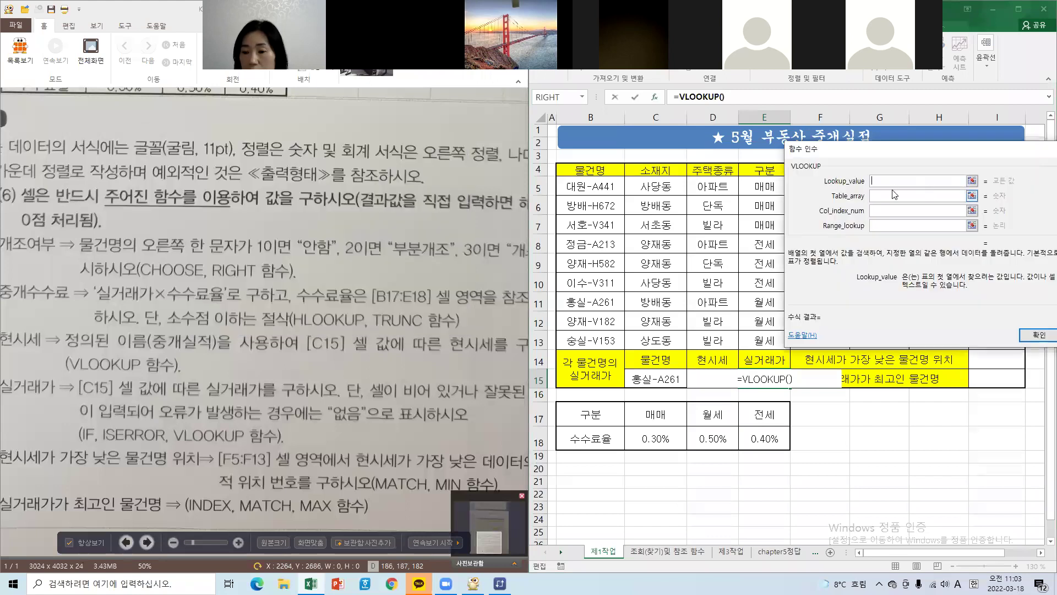
{"action": "left_click", "coordinate": [648, 380]}
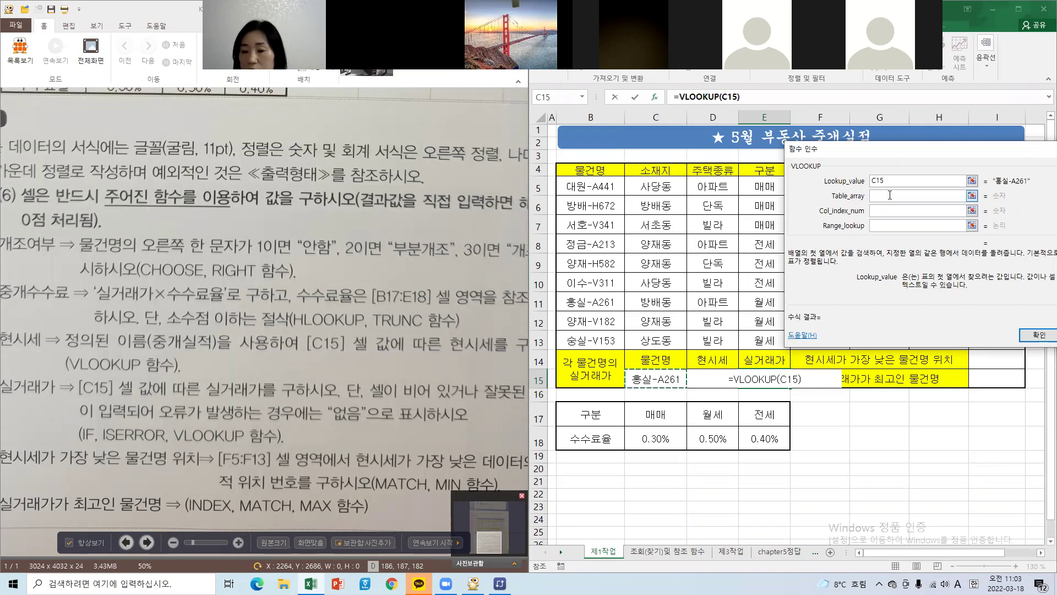
{"action": "key", "text": "Tab"}
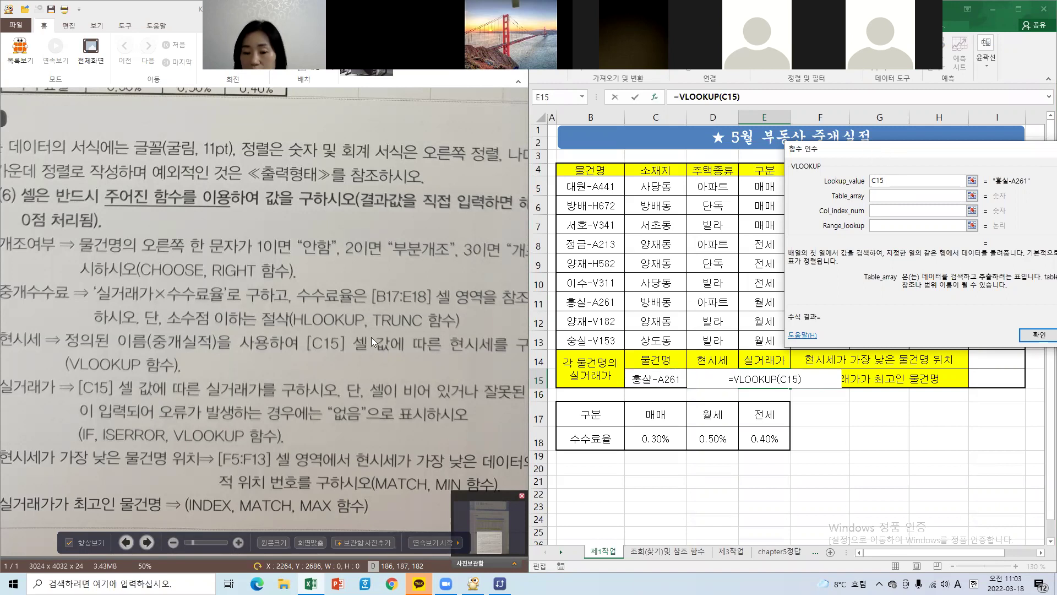
{"action": "left_click_drag", "start_coordinate": [867, 157], "coordinate": [181, 227]}
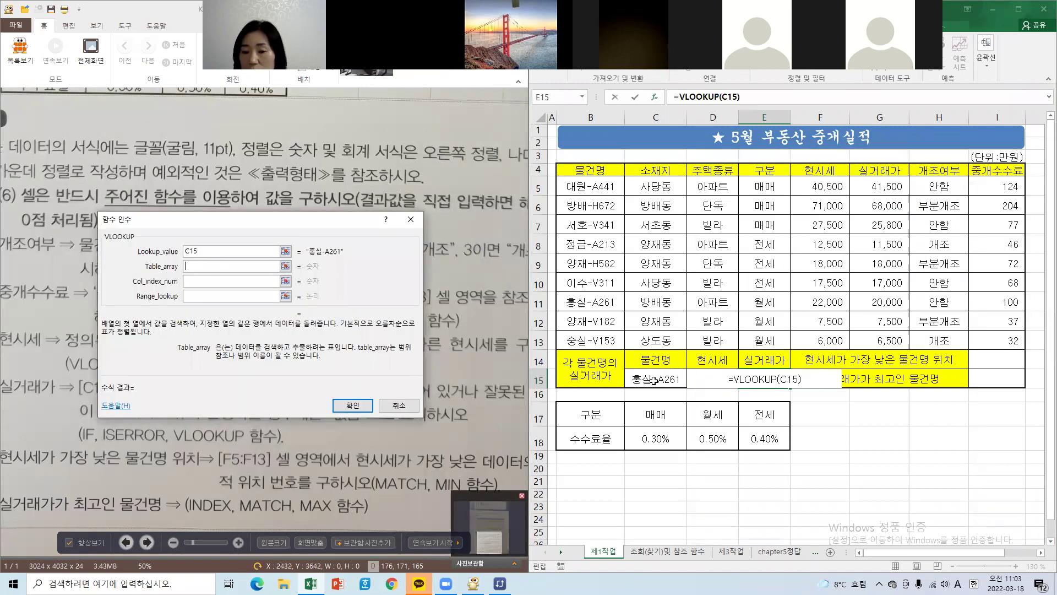
{"action": "left_click_drag", "start_coordinate": [594, 192], "coordinate": [881, 335]}
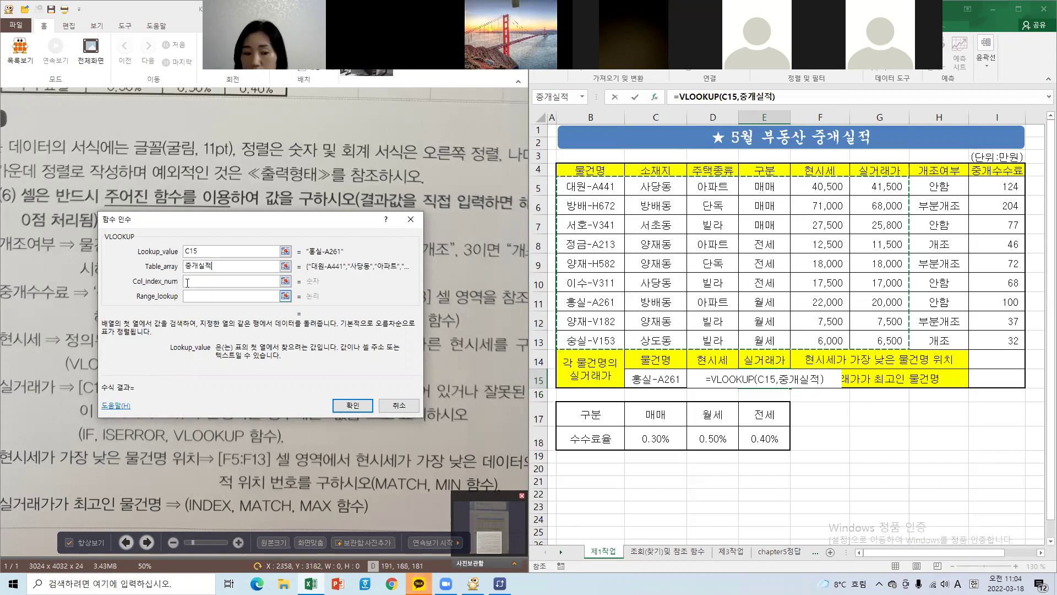
Set the VLOOKUP column index to 6 and range lookup to 0, and enter the formula in E15.
{"action": "left_click", "coordinate": [210, 282]}
{"action": "type", "text": "6"}
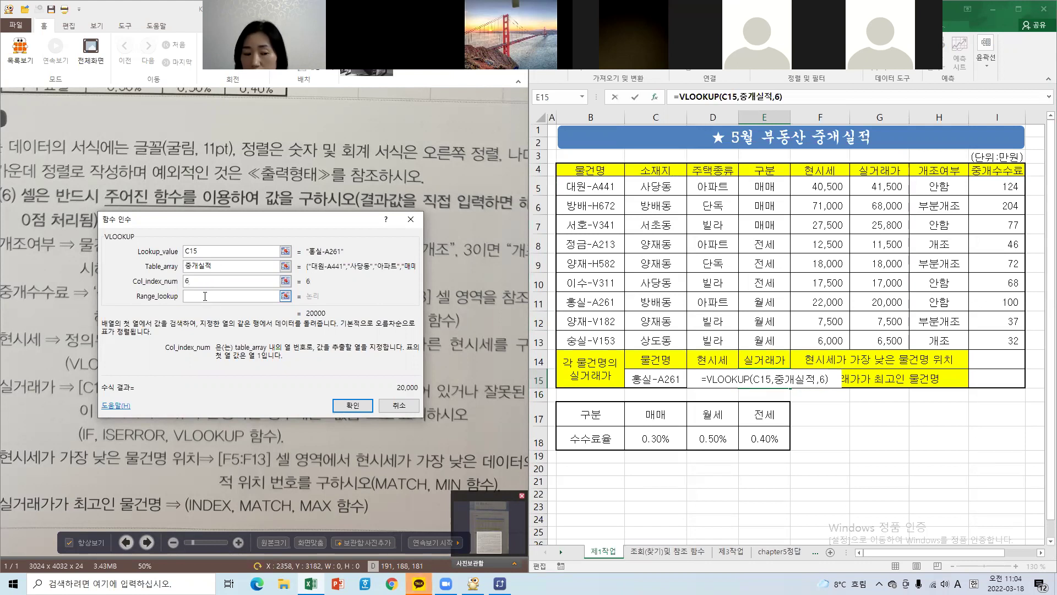
{"action": "left_click", "coordinate": [204, 296]}
{"action": "type", "text": "0"}
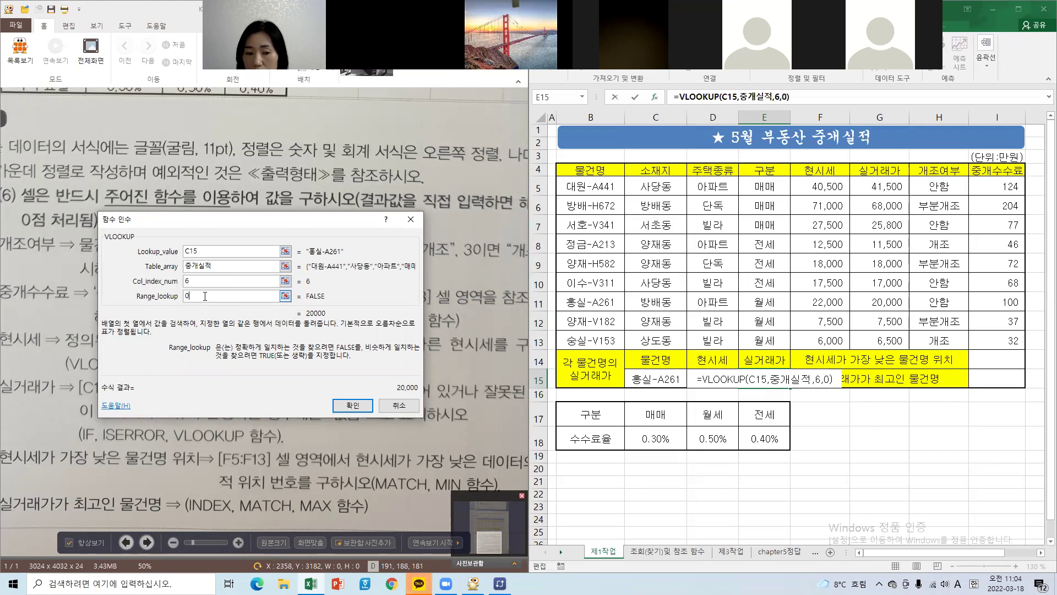
{"action": "left_click", "coordinate": [353, 405]}
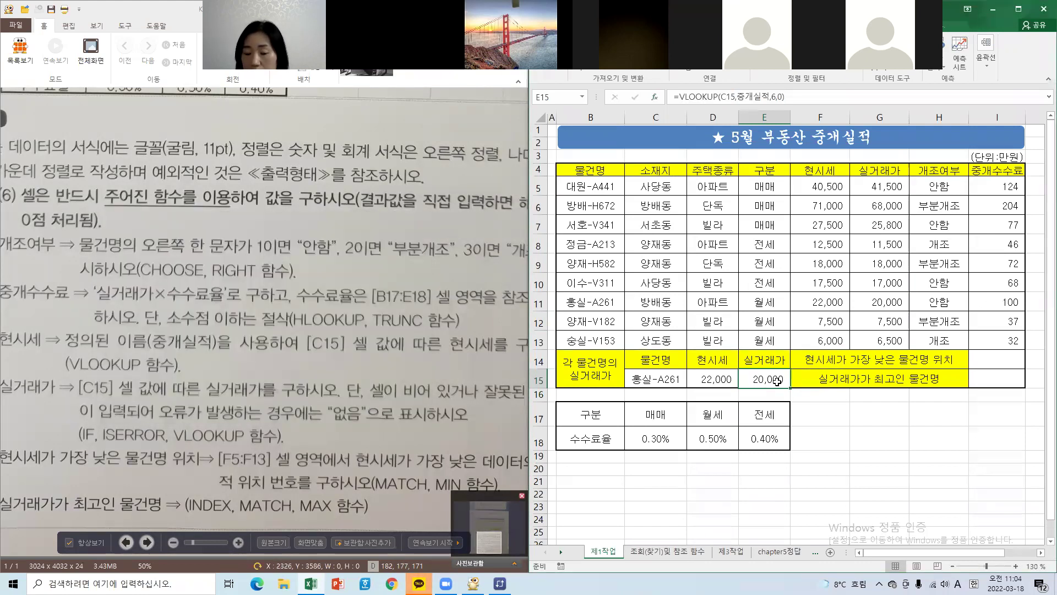
Choose 대원-A441 as the property name (물건명) in C15.
{"action": "left_click", "coordinate": [675, 381]}
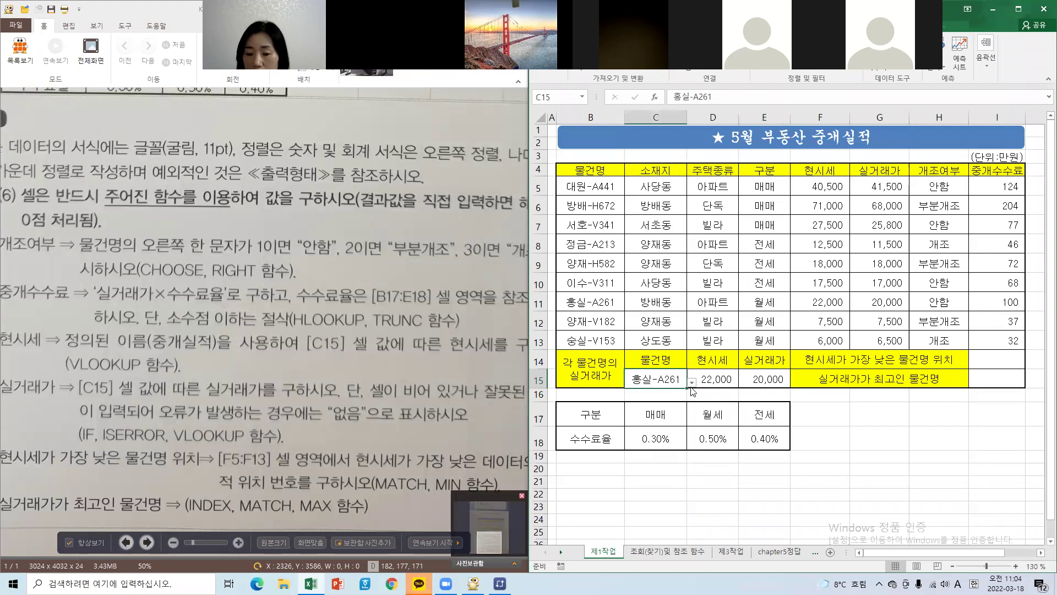
{"action": "left_click", "coordinate": [692, 384]}
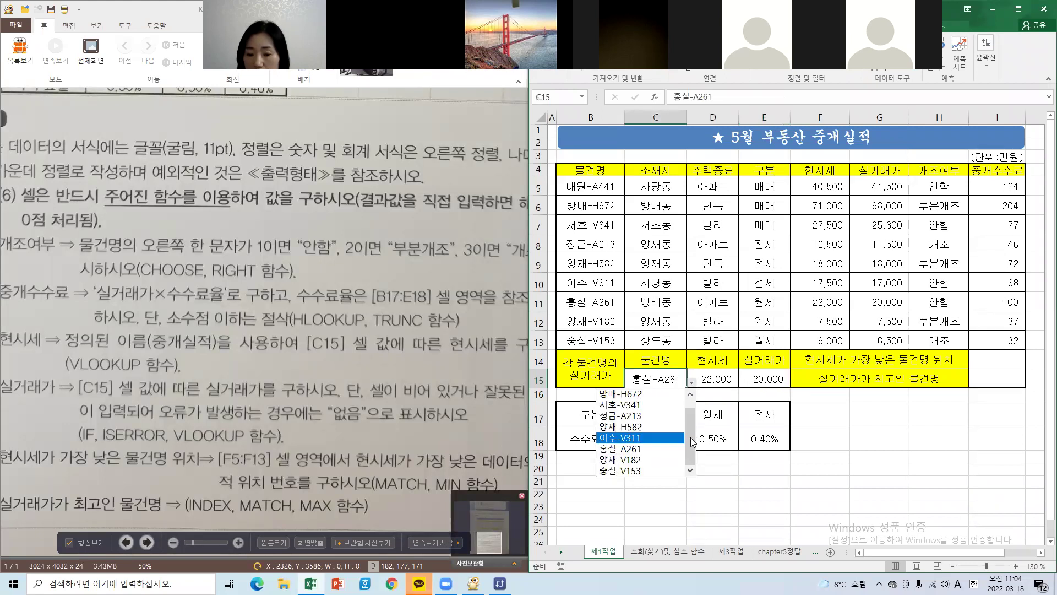
{"action": "scroll", "coordinate": [683, 401], "scroll_direction": "up", "scroll_amount": 1}
{"action": "left_click", "coordinate": [640, 394]}
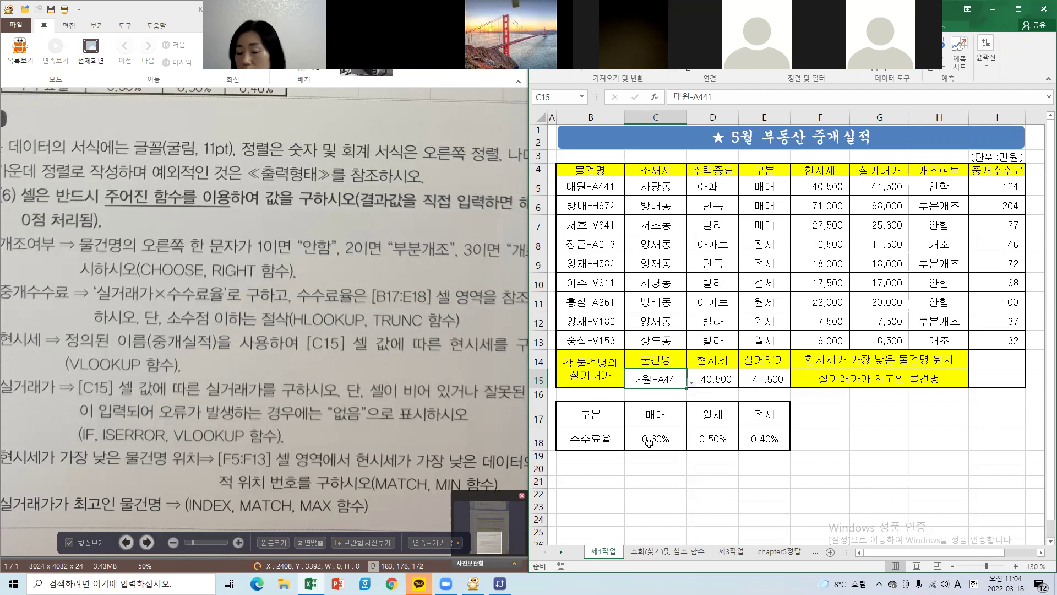
Wrap the VLOOKUP formula in E15 in the ISERROR function and enter it.
{"action": "left_click", "coordinate": [768, 380]}
{"action": "left_click", "coordinate": [680, 97]}
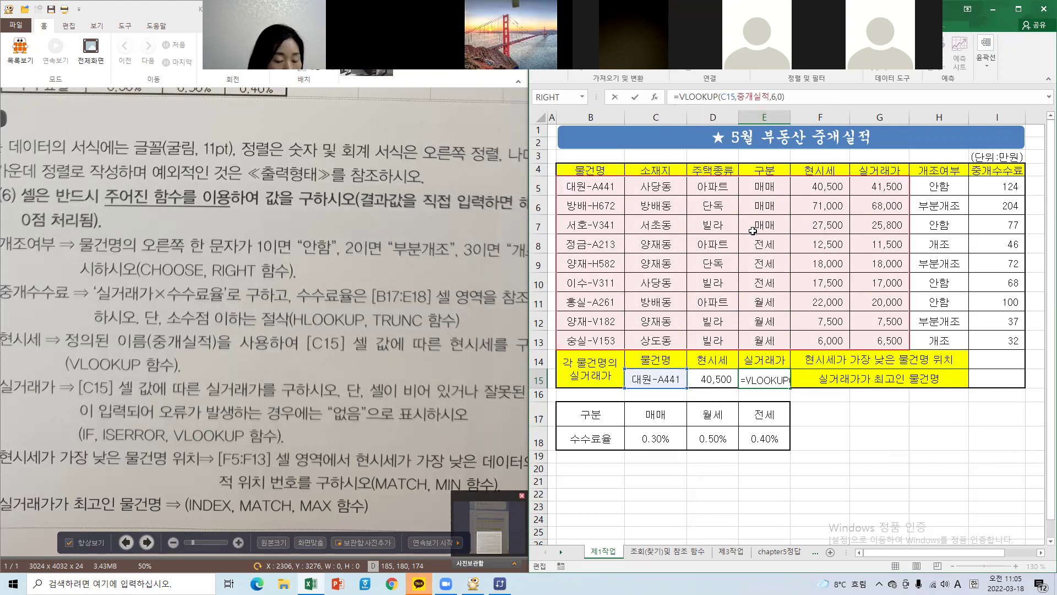
{"action": "type", "text": "I"}
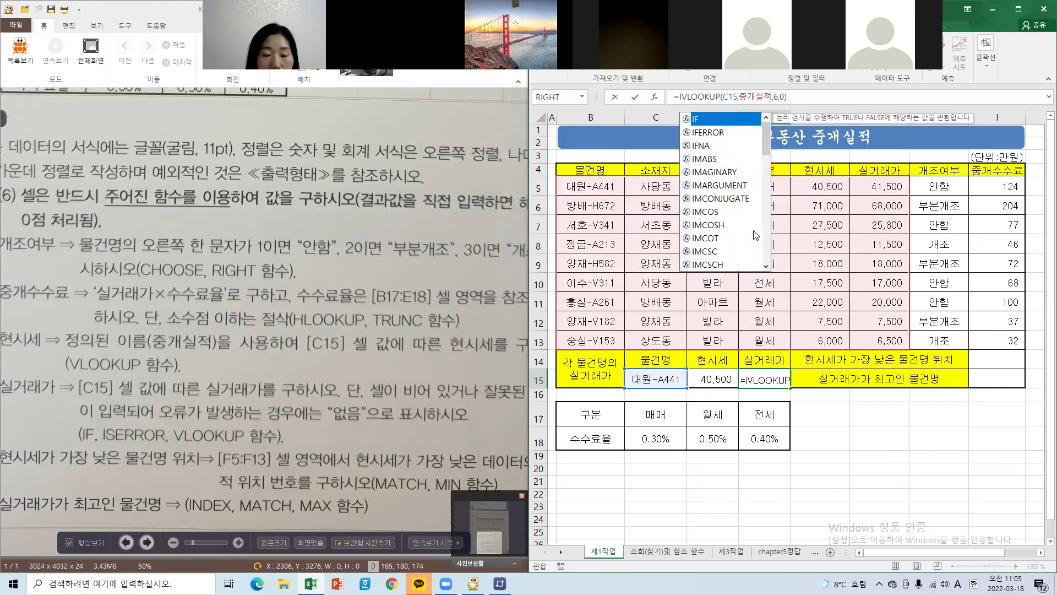
{"action": "type", "text": "se"}
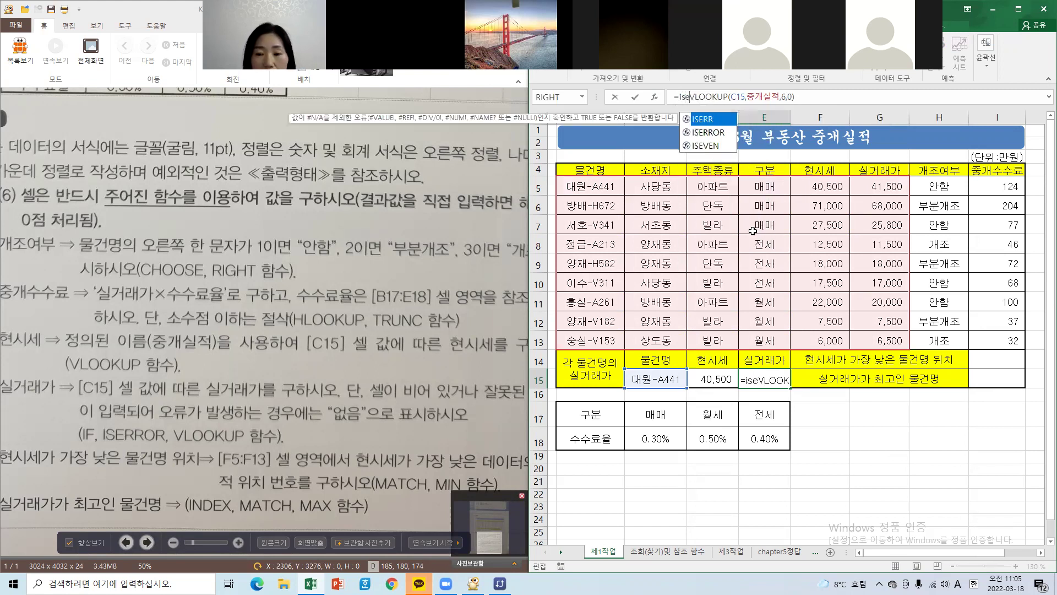
{"action": "double_click", "coordinate": [710, 132]}
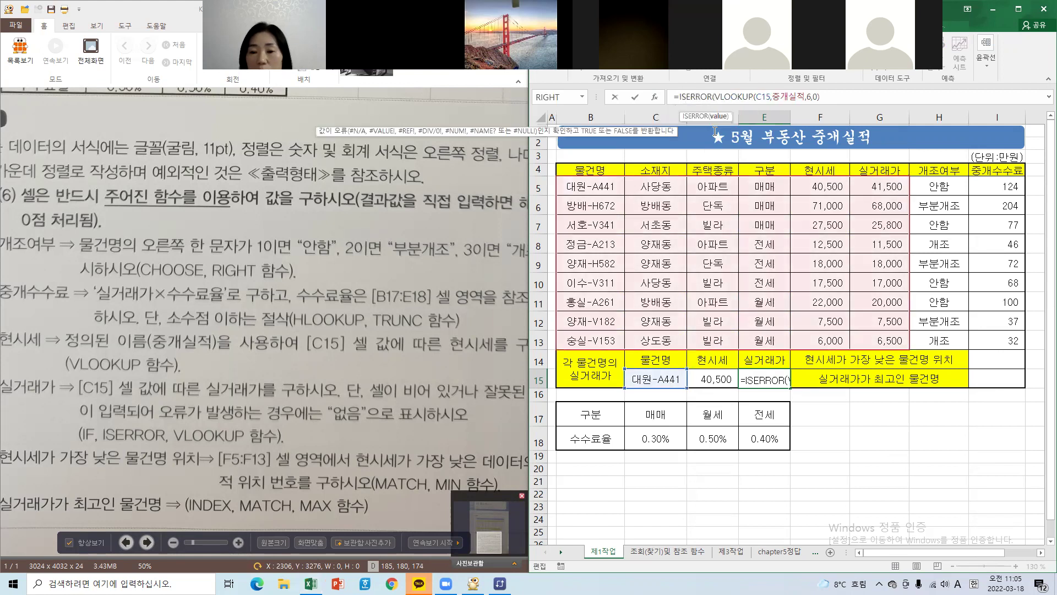
{"action": "left_click", "coordinate": [835, 96]}
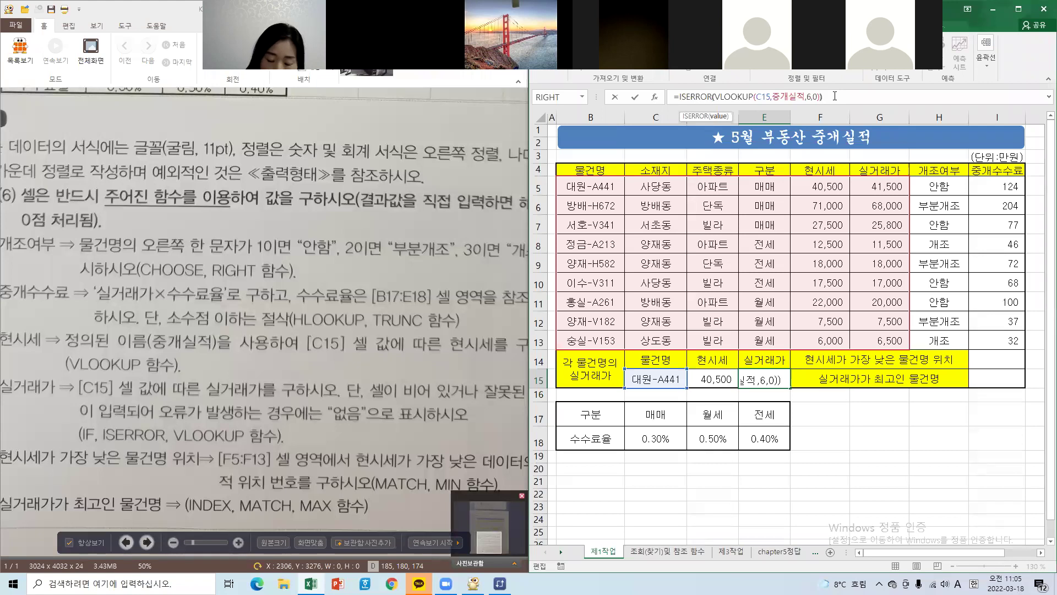
{"action": "key", "text": "Return"}
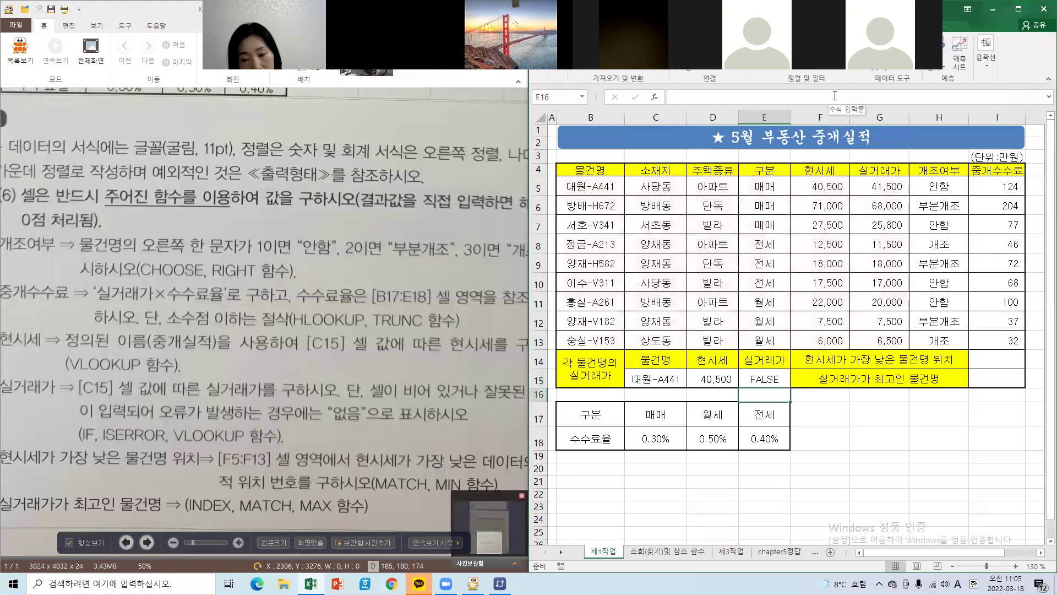
Wrap the ISERROR formula in E15 in the IF function and open the IF arguments.
{"action": "left_click", "coordinate": [780, 381]}
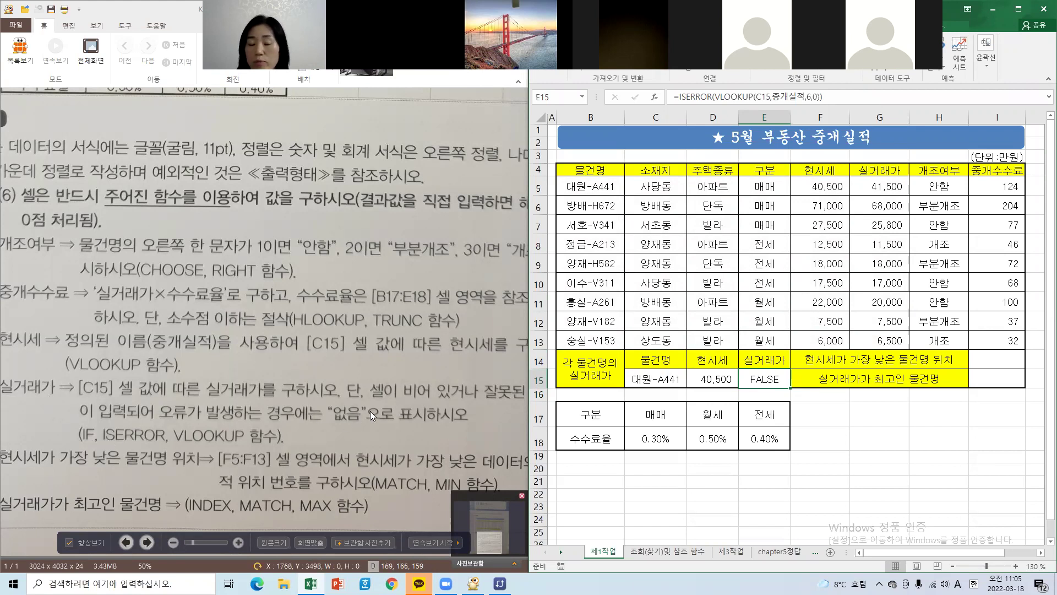
{"action": "left_click", "coordinate": [678, 96]}
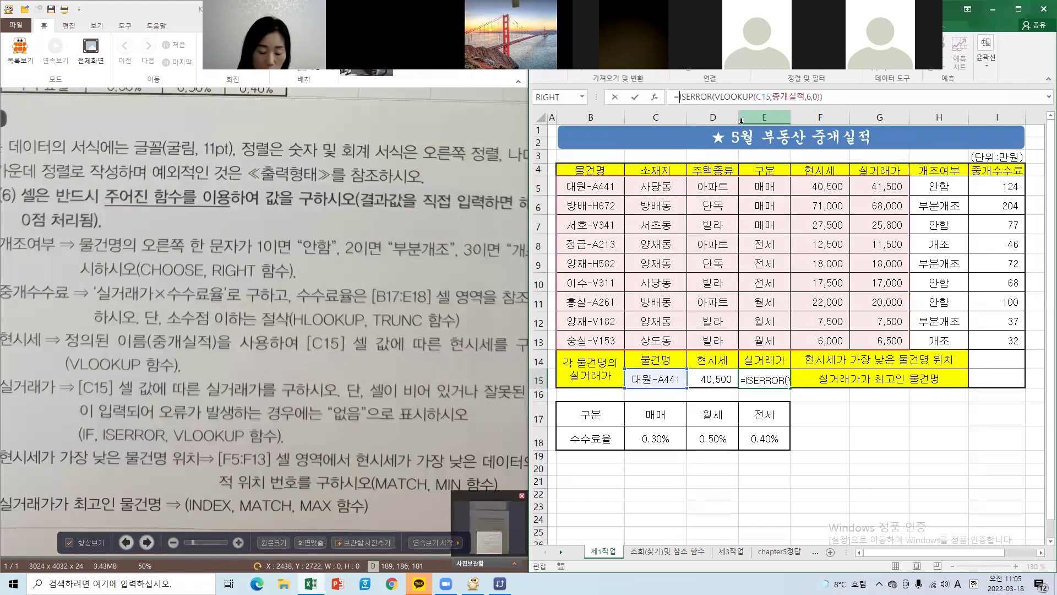
{"action": "type", "text": "if"}
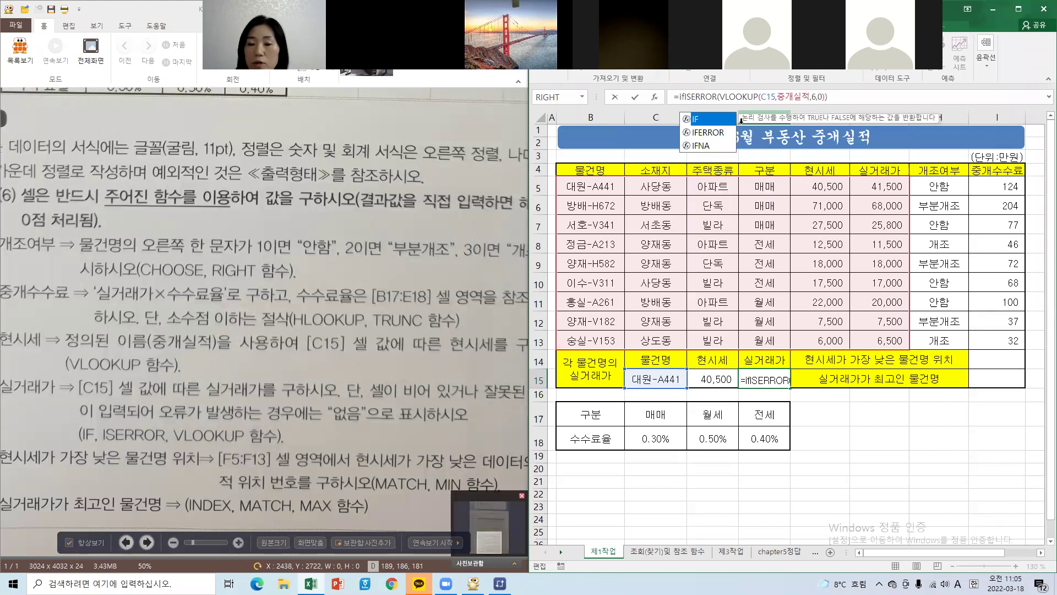
{"action": "double_click", "coordinate": [704, 120]}
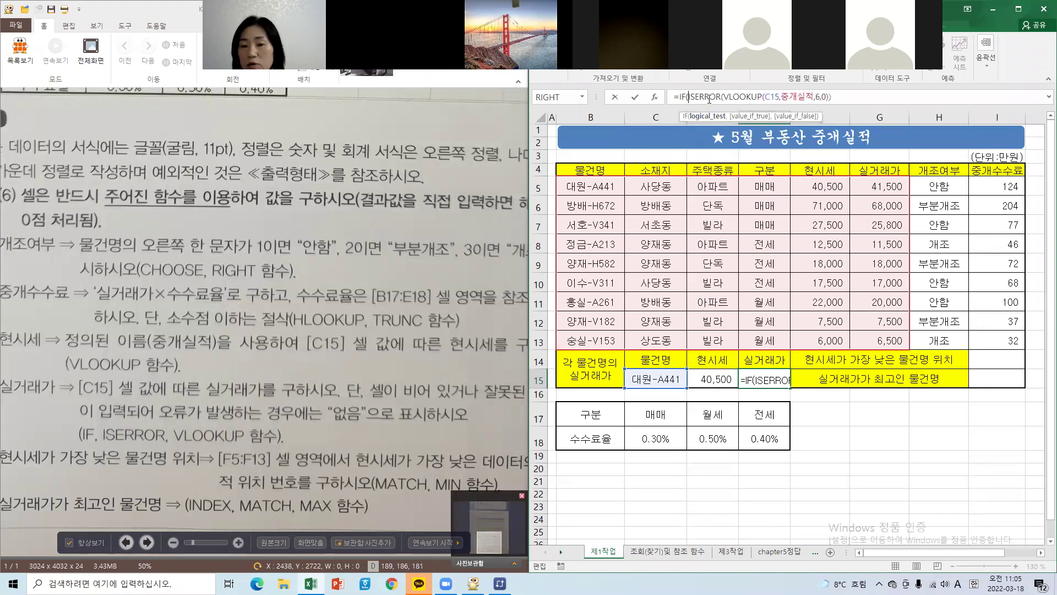
{"action": "left_click", "coordinate": [681, 96]}
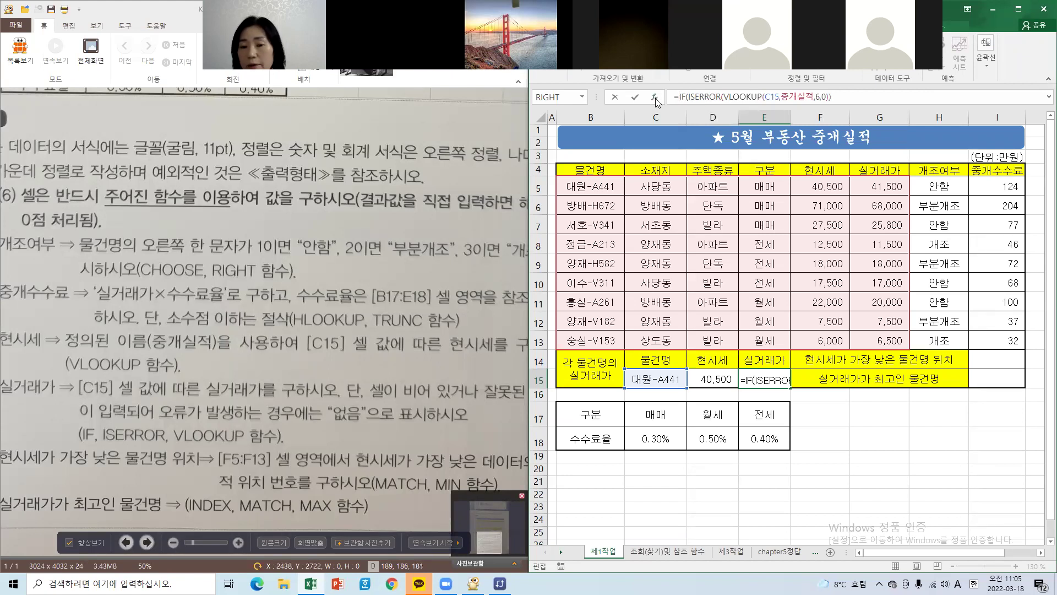
{"action": "left_click", "coordinate": [656, 98]}
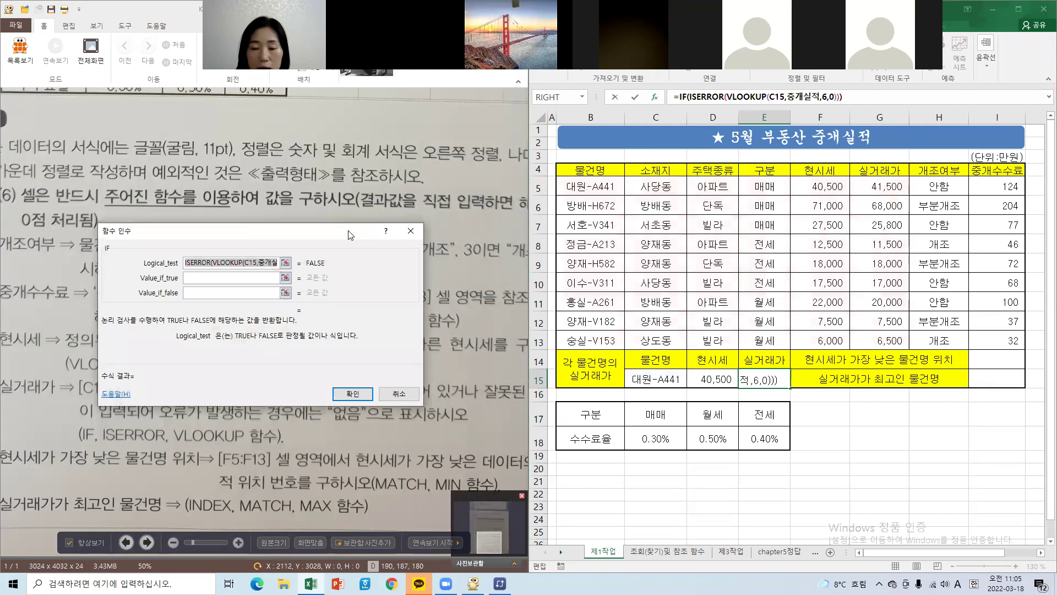
{"action": "left_click_drag", "start_coordinate": [353, 237], "coordinate": [774, 189]}
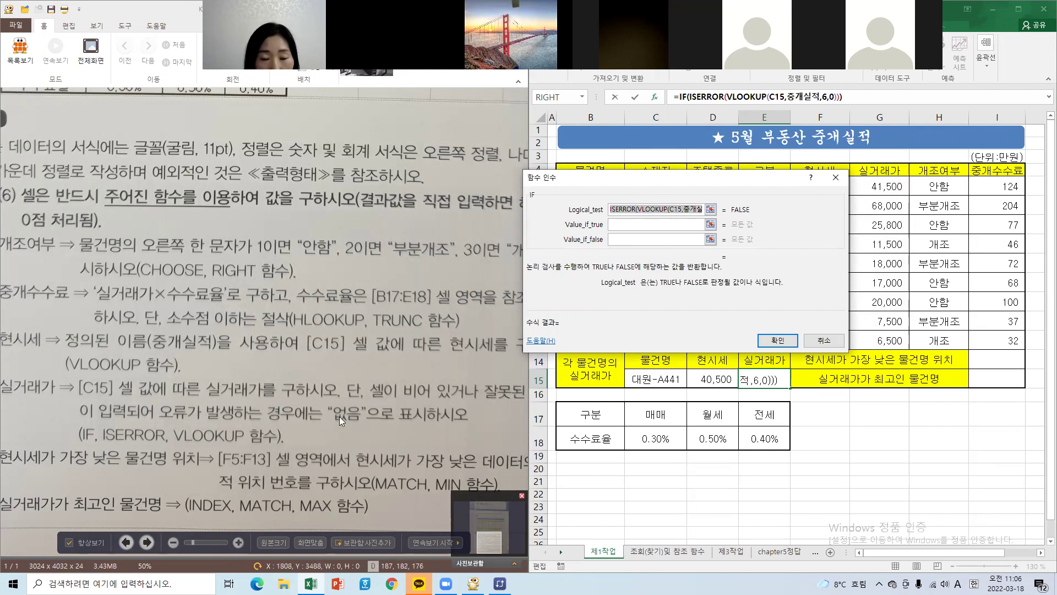
Set the IF function's value if true to 없음.
{"action": "left_click", "coordinate": [624, 225]}
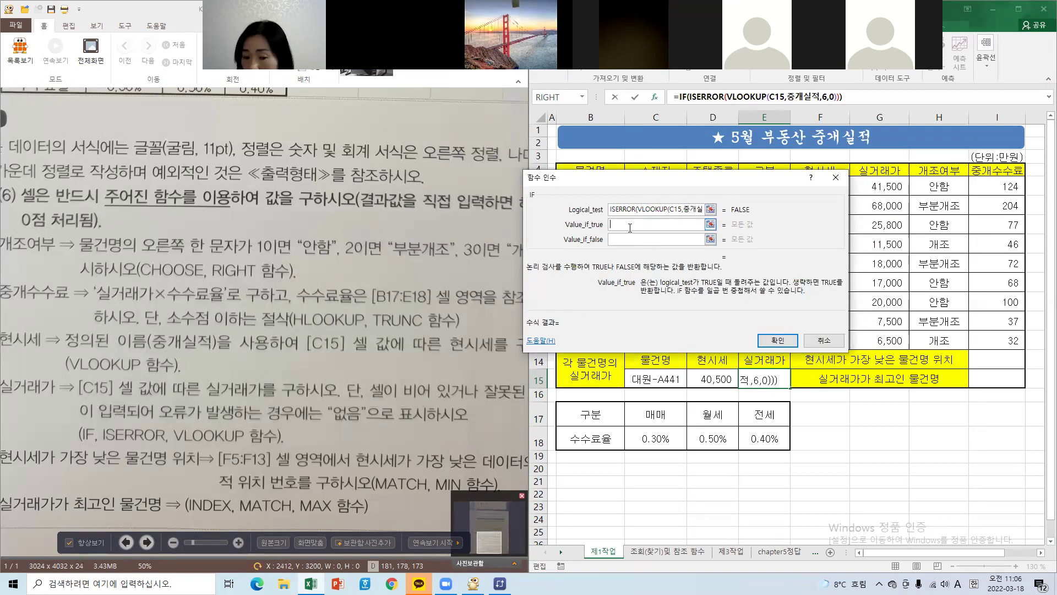
{"action": "type", "text": "dj"}
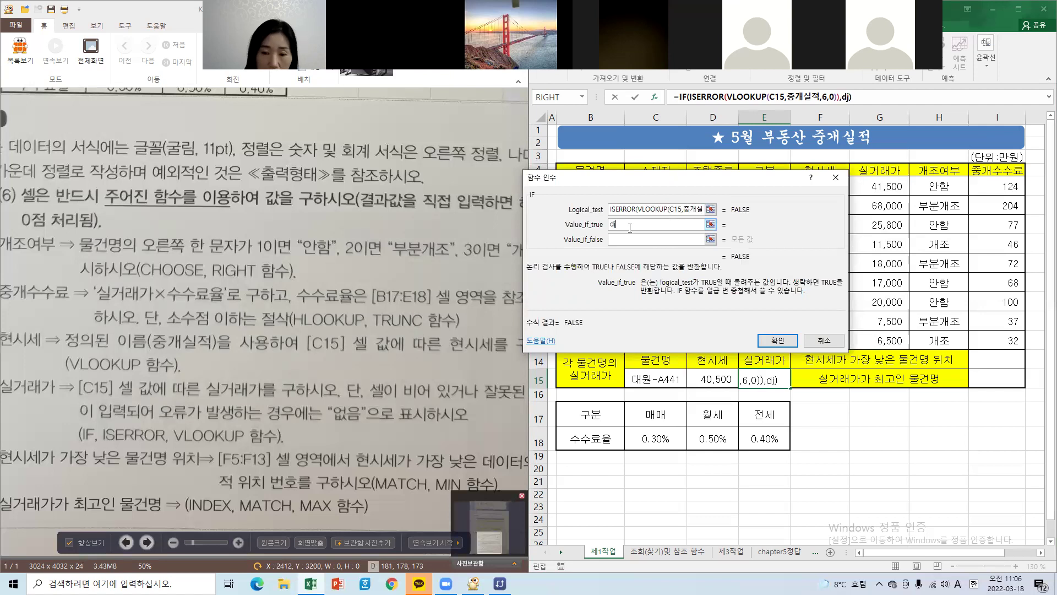
{"action": "key", "text": "BackSpace"}
{"action": "key", "text": "BackSpace"}
{"action": "key", "text": "Hangul"}
{"action": "type", "text": "업"}
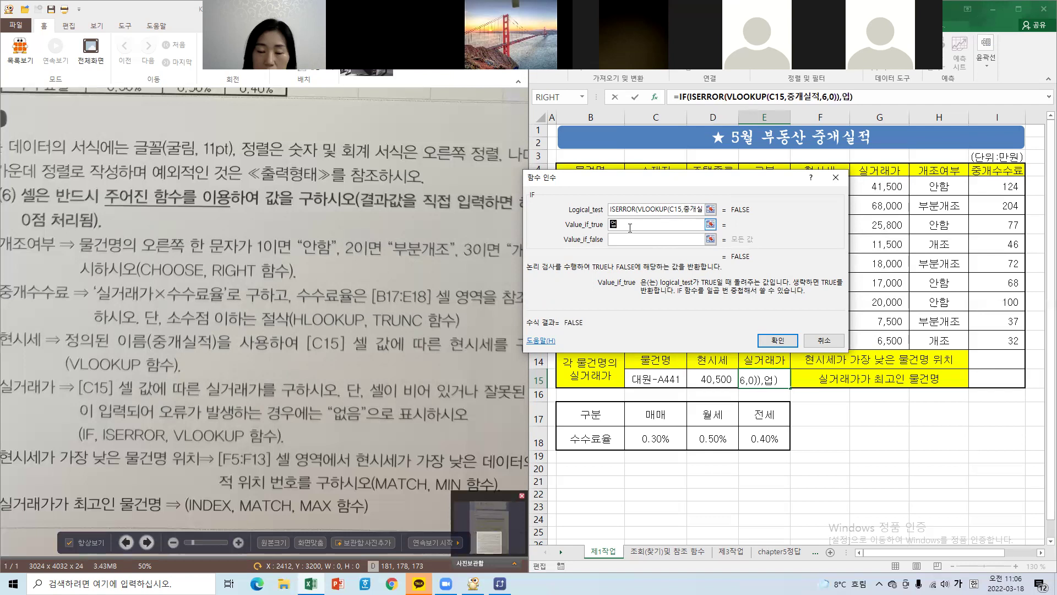
{"action": "type", "text": "ㅅ음"}
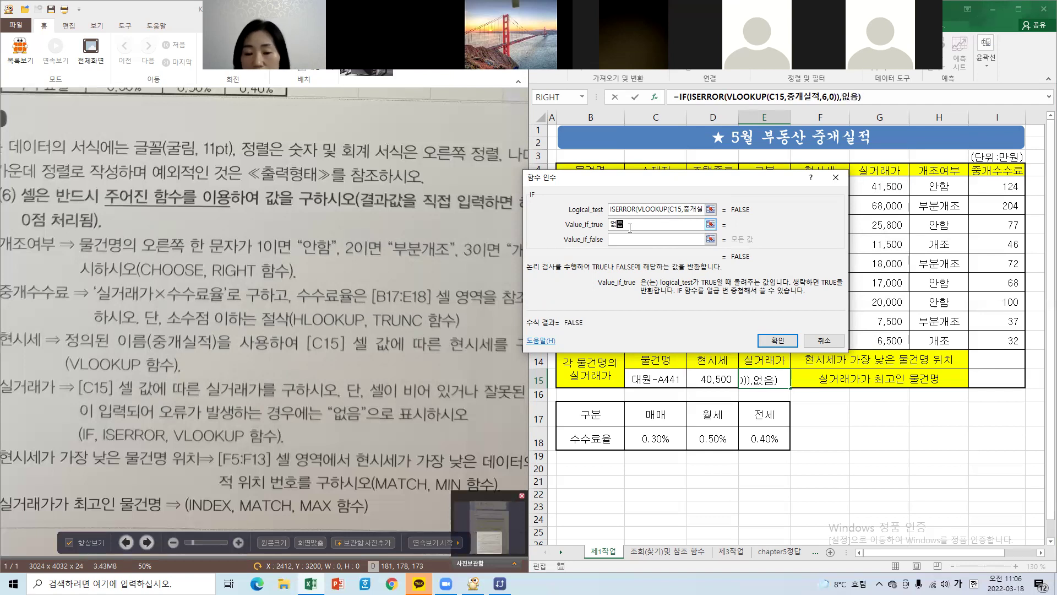
Copy the ISERROR expression from the IF logical test into the value if false.
{"action": "left_click", "coordinate": [647, 240]}
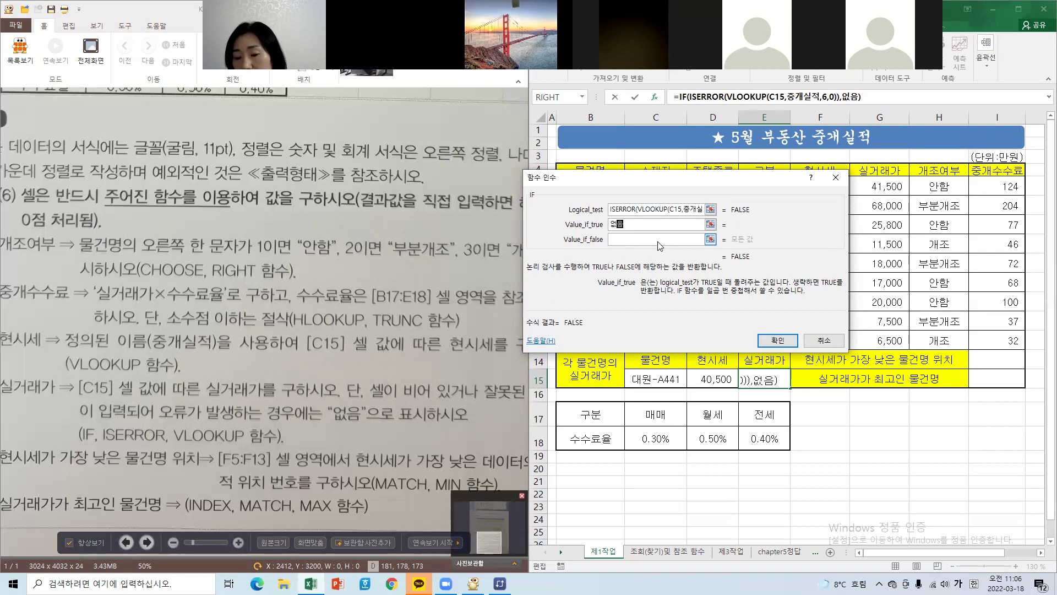
{"action": "left_click", "coordinate": [629, 244]}
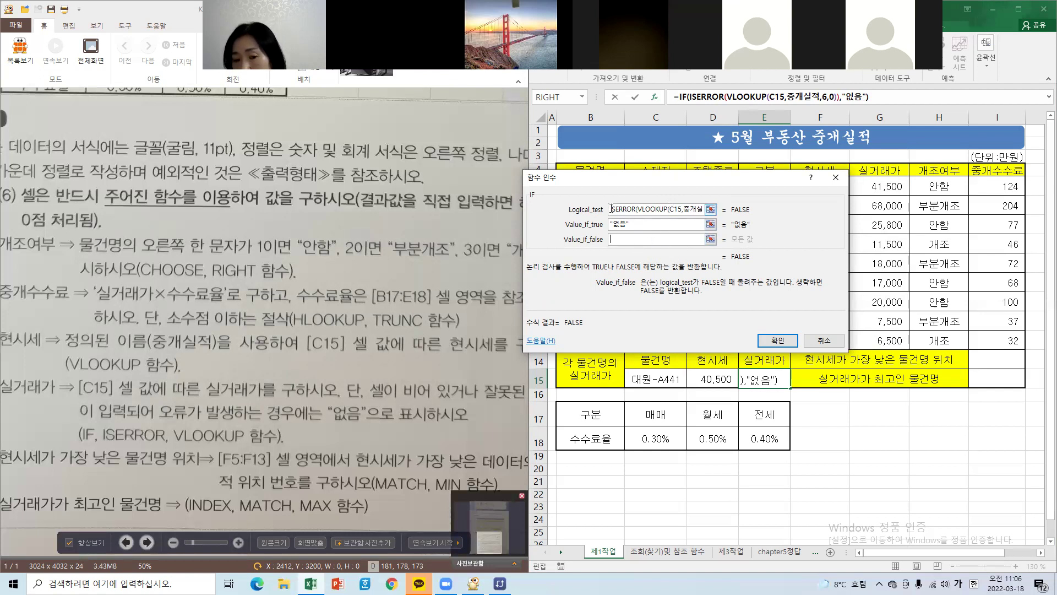
{"action": "left_click_drag", "start_coordinate": [611, 210], "coordinate": [705, 212]}
{"action": "key", "text": "ctrl+c"}
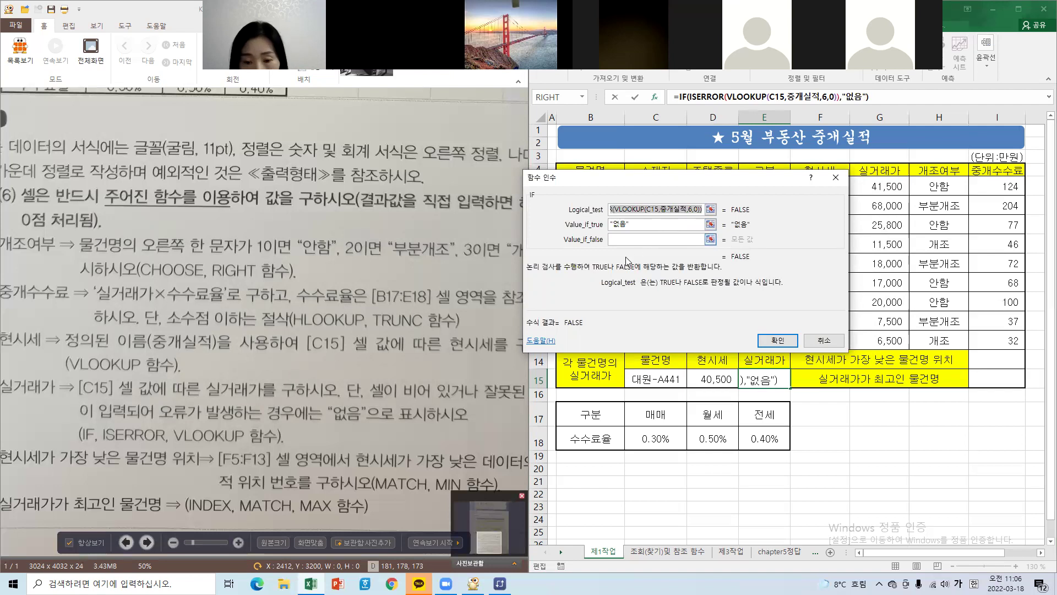
{"action": "left_click", "coordinate": [639, 241]}
{"action": "key", "text": "ctrl+v"}
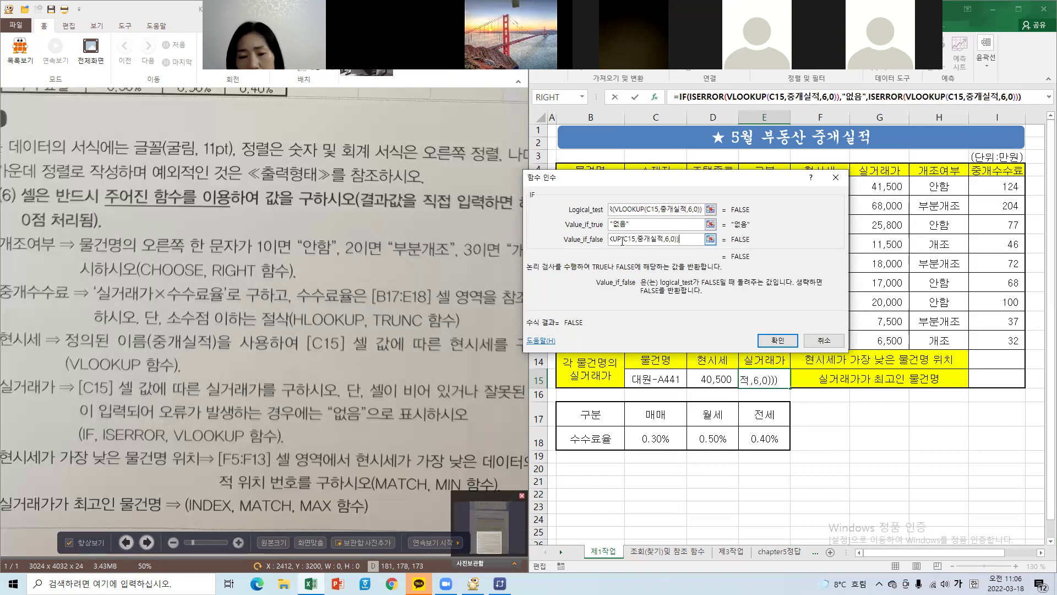
Reduce the value if false to VLOOKUP(C15,중개실적,6,0) by removing the ISERROR wrapper, and enter the IF formula in E15.
{"action": "key", "text": "Home"}
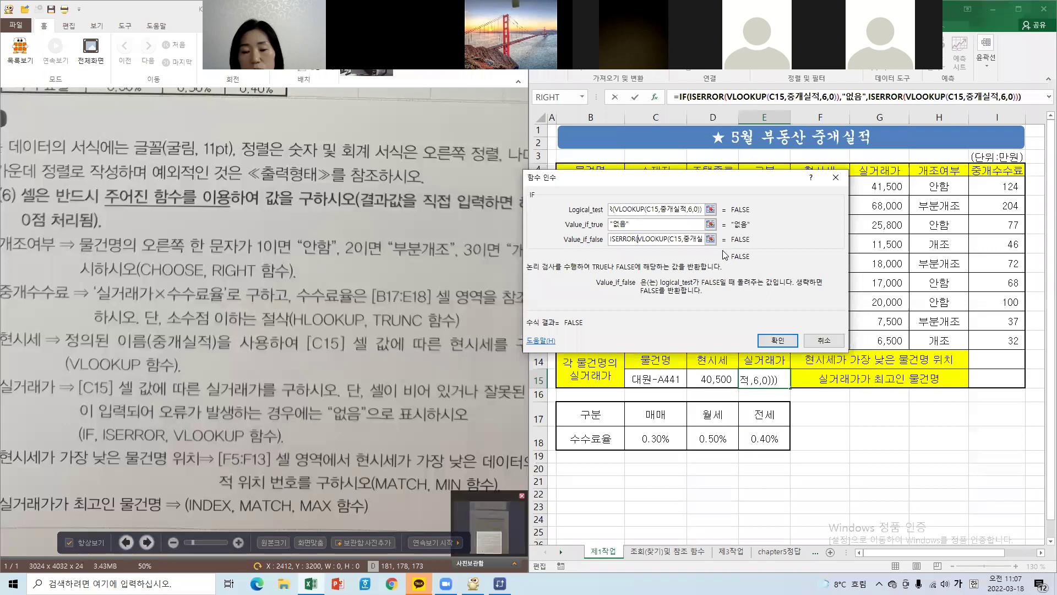
{"action": "key", "text": "BackSpace"}
{"action": "key", "text": "BackSpace"}
{"action": "key", "text": "BackSpace"}
{"action": "key", "text": "BackSpace"}
{"action": "key", "text": "BackSpace"}
{"action": "key", "text": "BackSpace"}
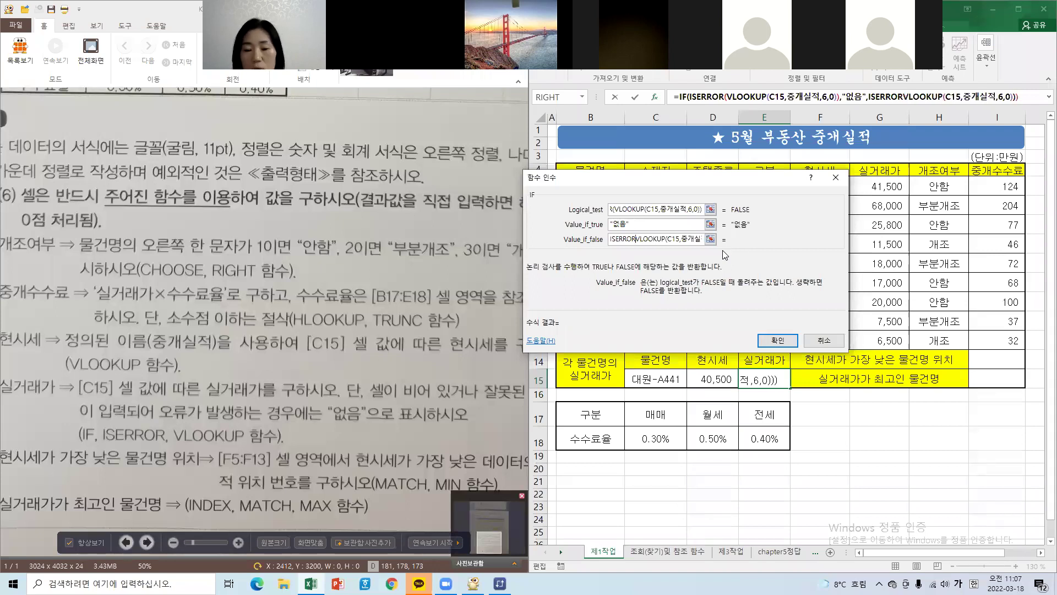
{"action": "key", "text": "BackSpace"}
{"action": "key", "text": "BackSpace"}
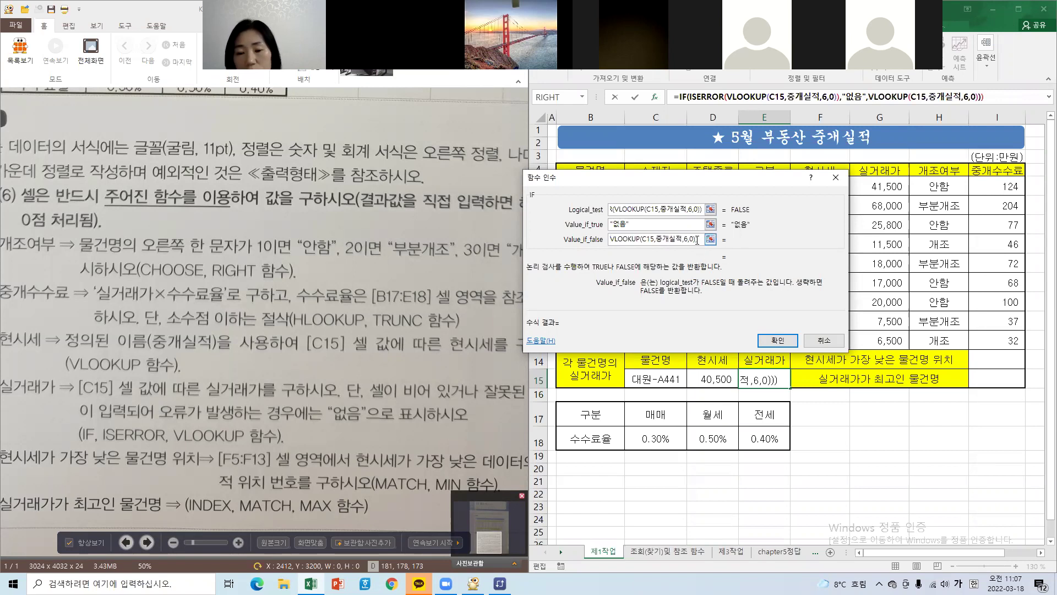
{"action": "key", "text": "BackSpace"}
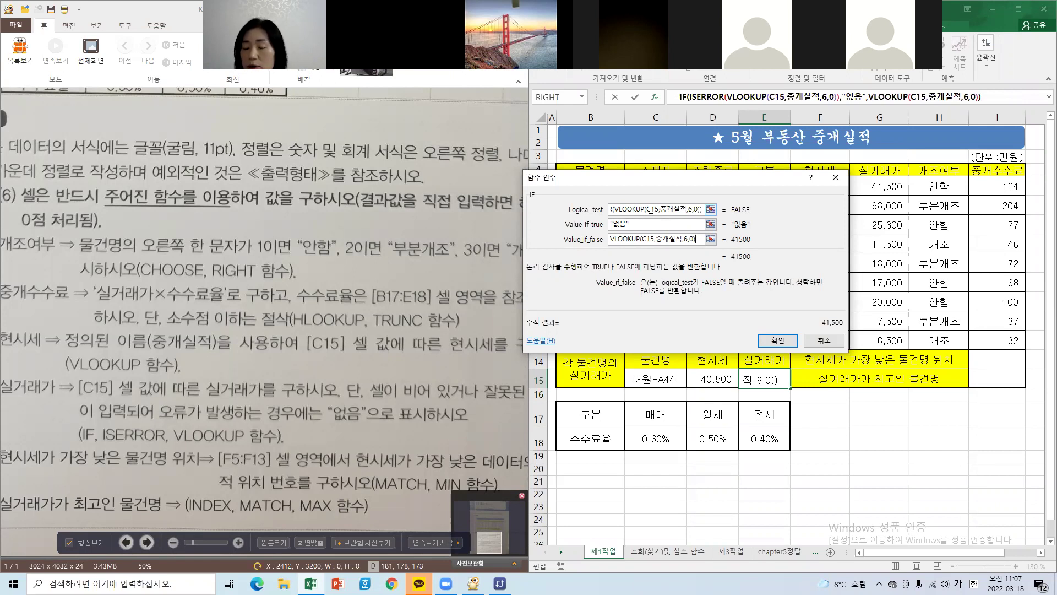
{"action": "left_click", "coordinate": [636, 226]}
{"action": "left_click", "coordinate": [626, 227]}
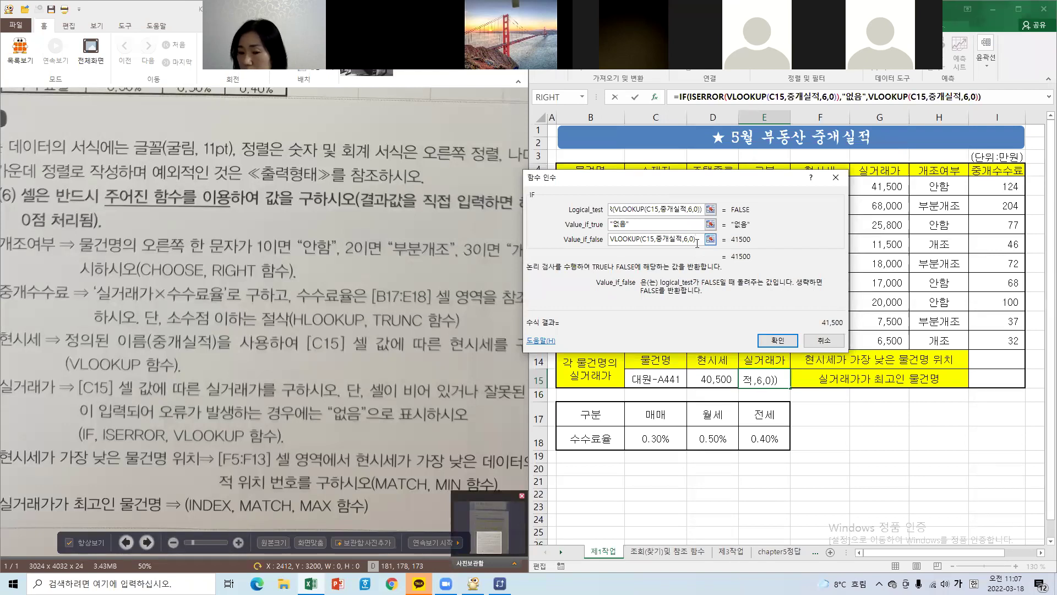
{"action": "left_click", "coordinate": [781, 342]}
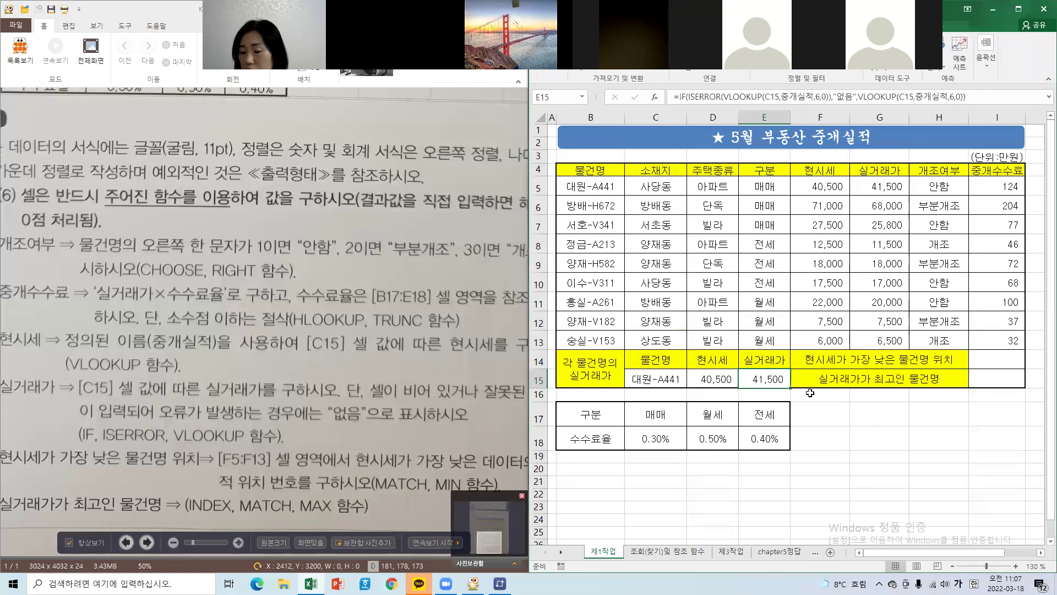
Test the lookups by choosing 양재-H582 and finally 홍실-A261 as the property name (물건명) in C15.
{"action": "left_click", "coordinate": [670, 384]}
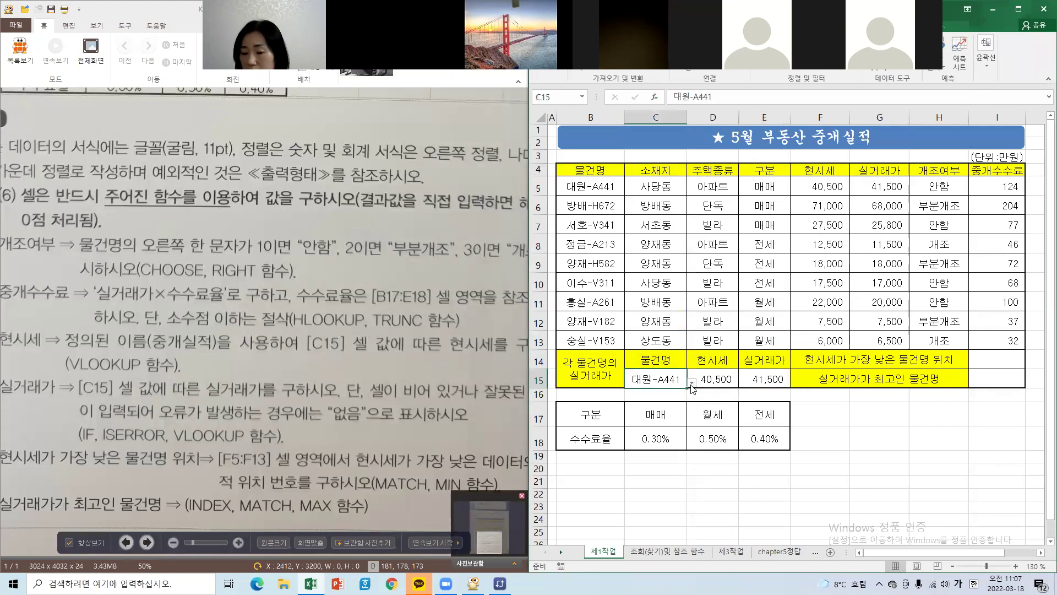
{"action": "left_click", "coordinate": [693, 390]}
{"action": "left_click", "coordinate": [661, 438]}
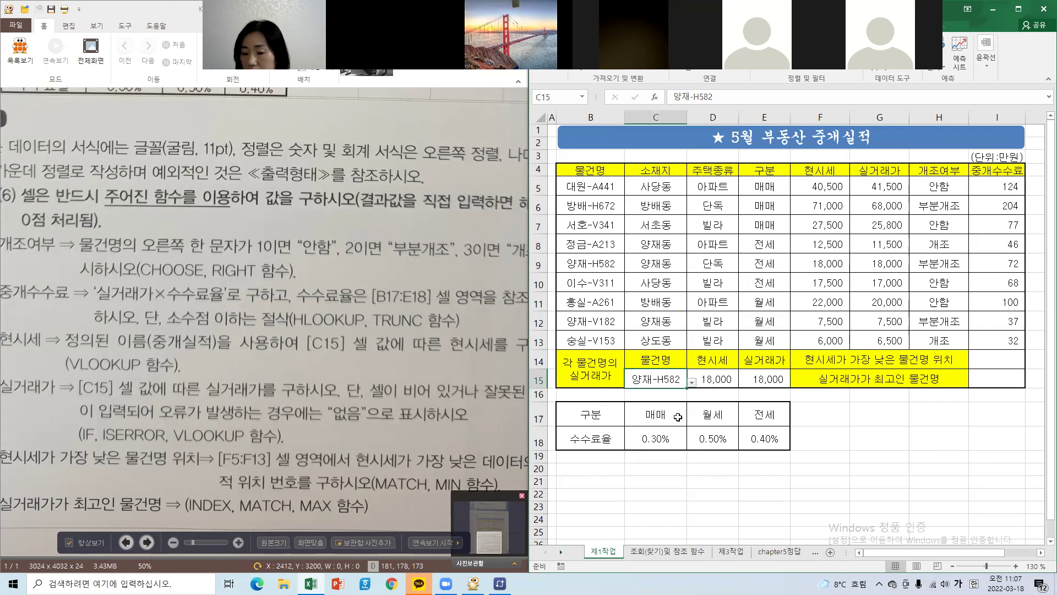
{"action": "left_click", "coordinate": [692, 389]}
{"action": "left_click", "coordinate": [625, 450]}
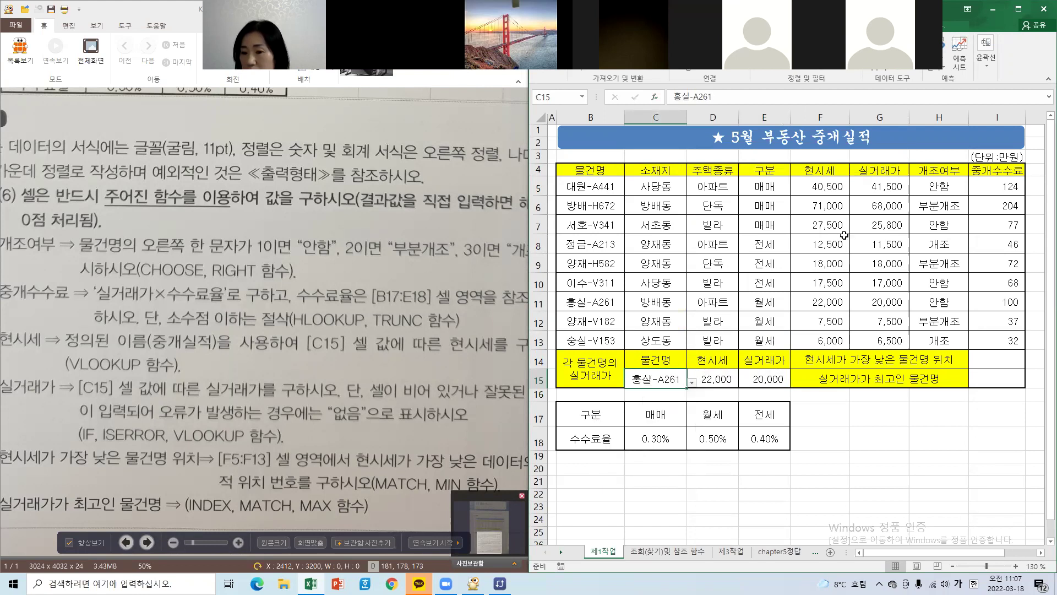
Clear the formula in E15, insert the VLOOKUP function there and open its arguments clear of the data table.
{"action": "left_click", "coordinate": [774, 380]}
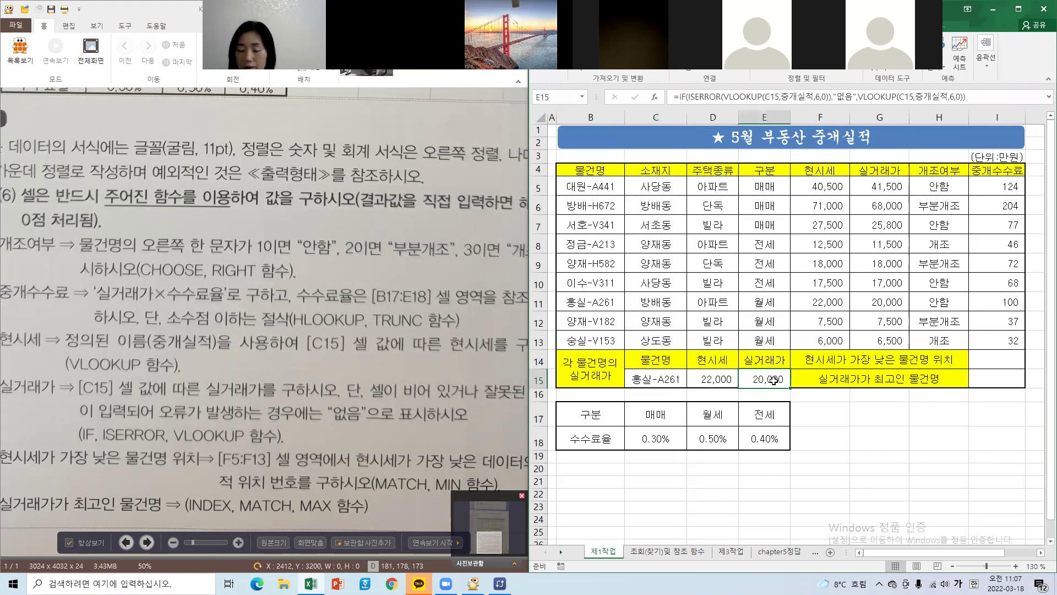
{"action": "key", "text": "Delete"}
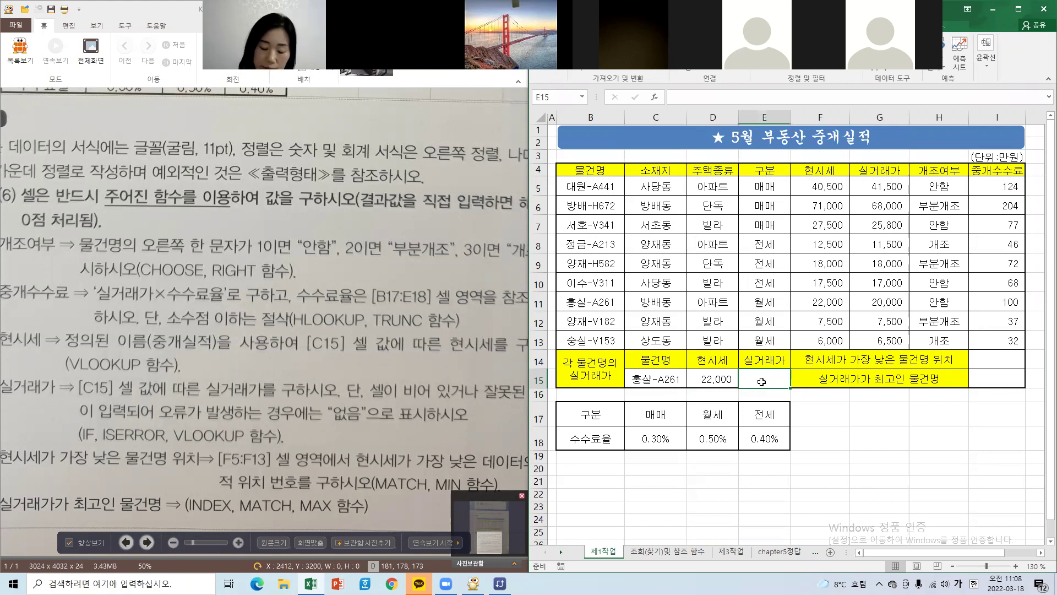
{"action": "type", "text": "=피"}
{"action": "key", "text": "BackSpace"}
{"action": "key", "text": "BackSpace"}
{"action": "type", "text": "v"}
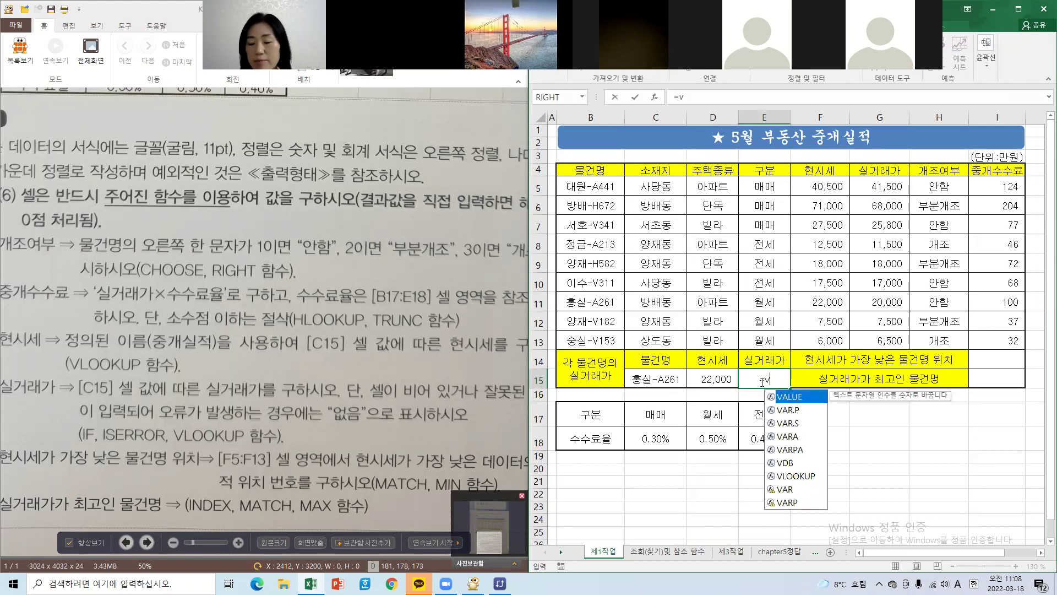
{"action": "type", "text": "l"}
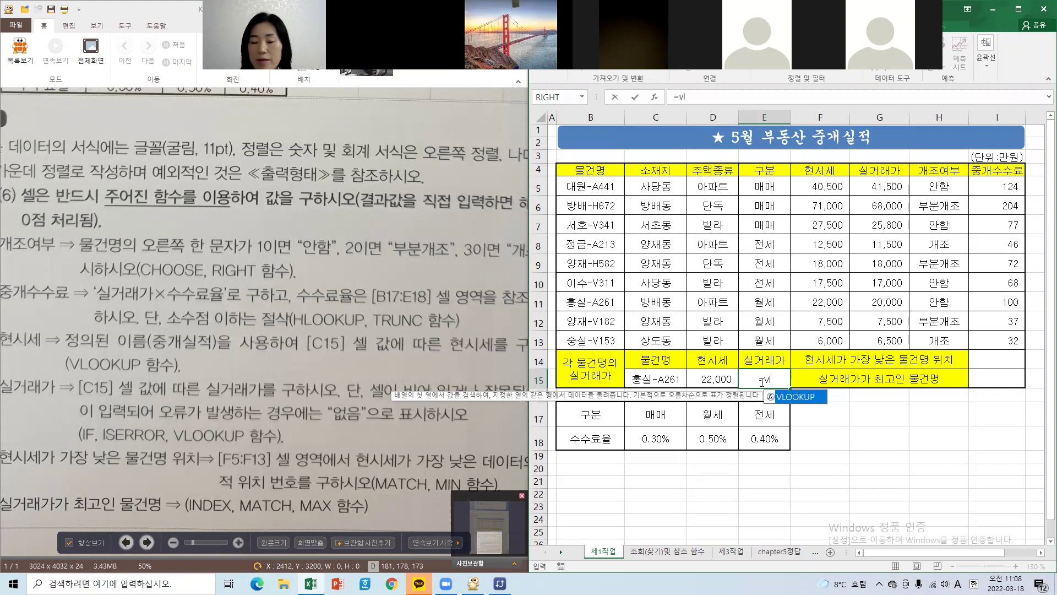
{"action": "double_click", "coordinate": [798, 397]}
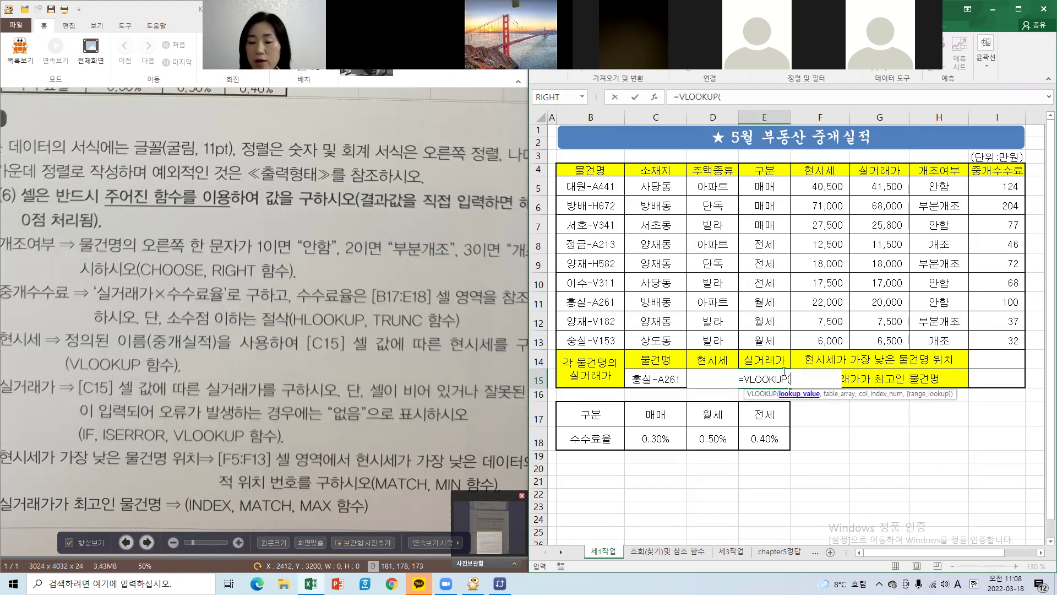
{"action": "left_click", "coordinate": [655, 98]}
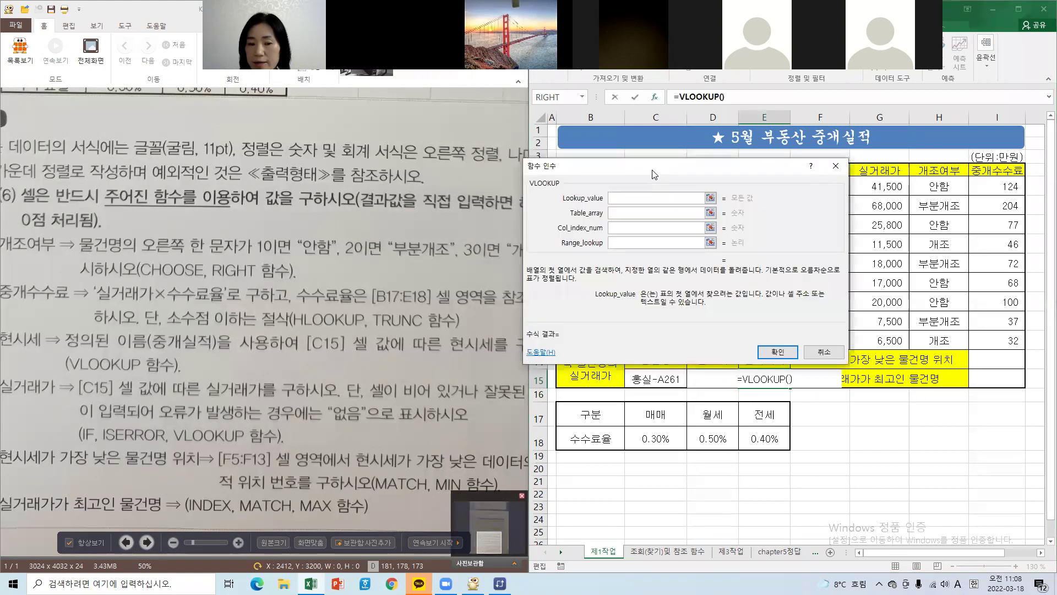
{"action": "left_click_drag", "start_coordinate": [654, 175], "coordinate": [326, 247]}
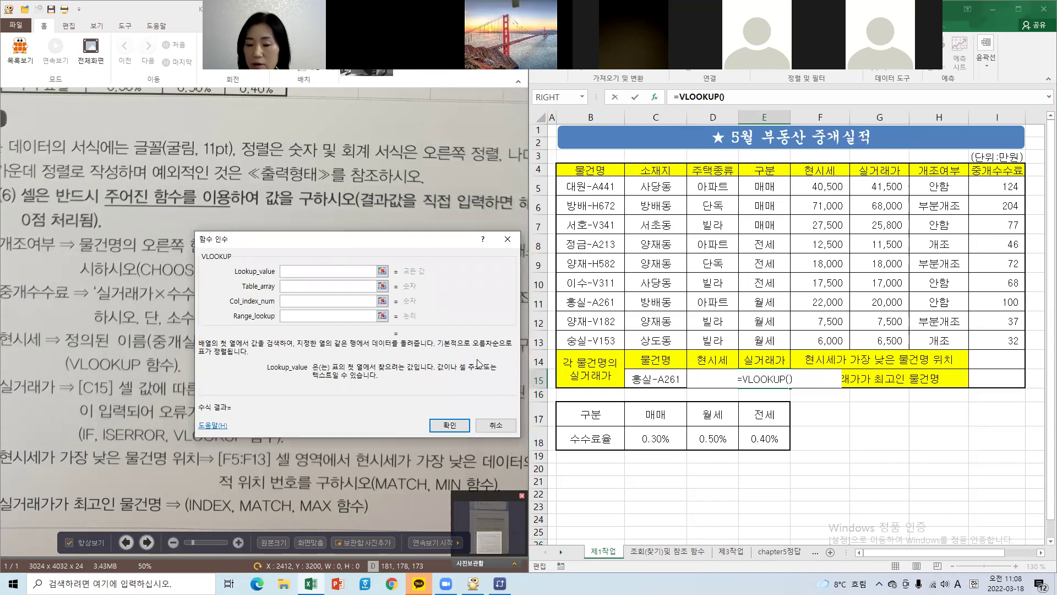
Fill in the VLOOKUP arguments as C15, the named range 중개실적, column 6 and 0, and enter the formula in E15.
{"action": "left_click", "coordinate": [663, 379]}
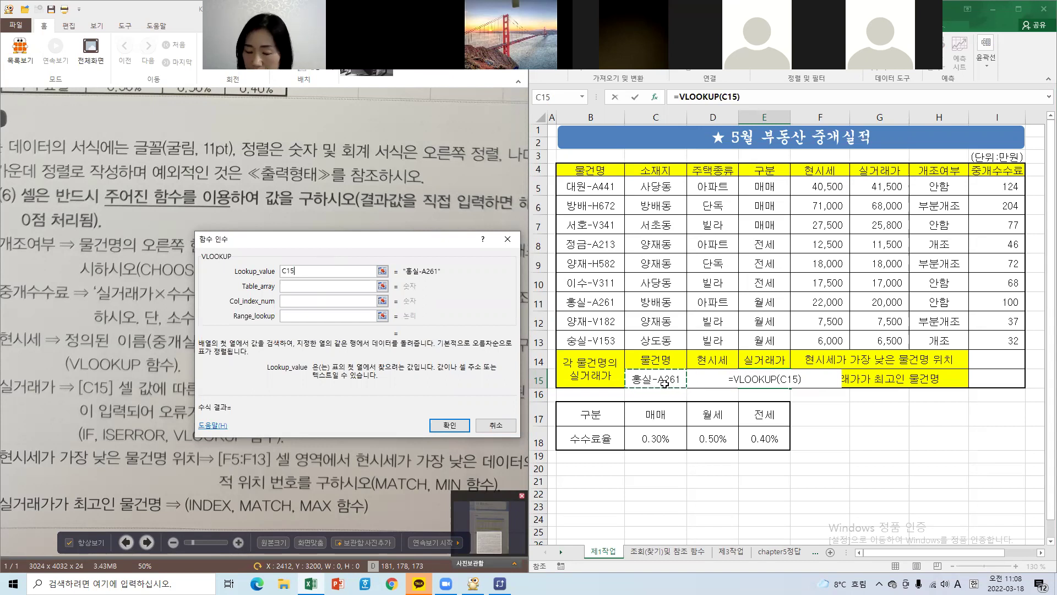
{"action": "left_click", "coordinate": [289, 287]}
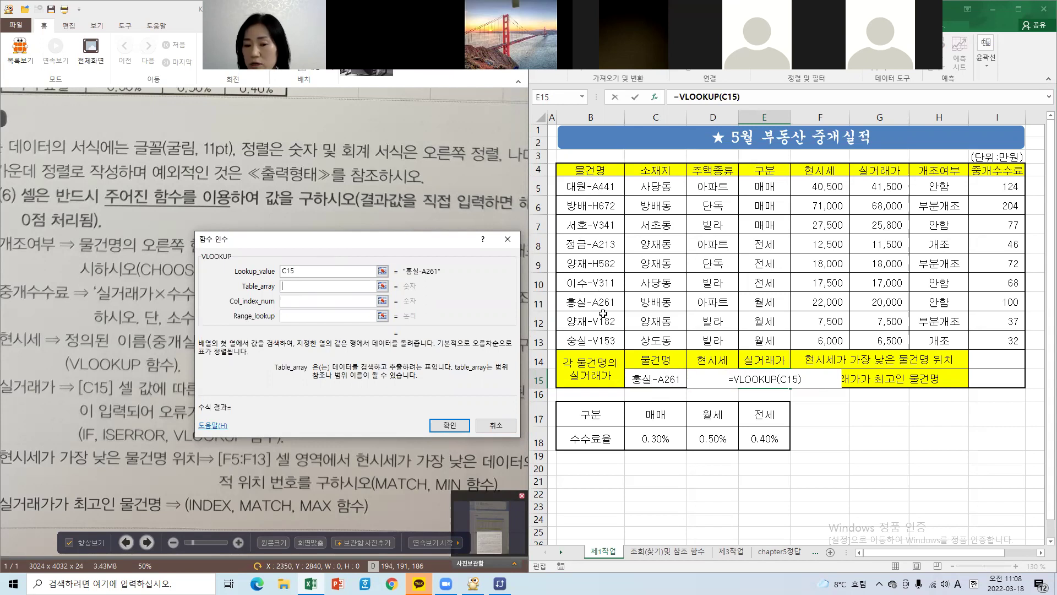
{"action": "left_click_drag", "start_coordinate": [586, 190], "coordinate": [881, 338]}
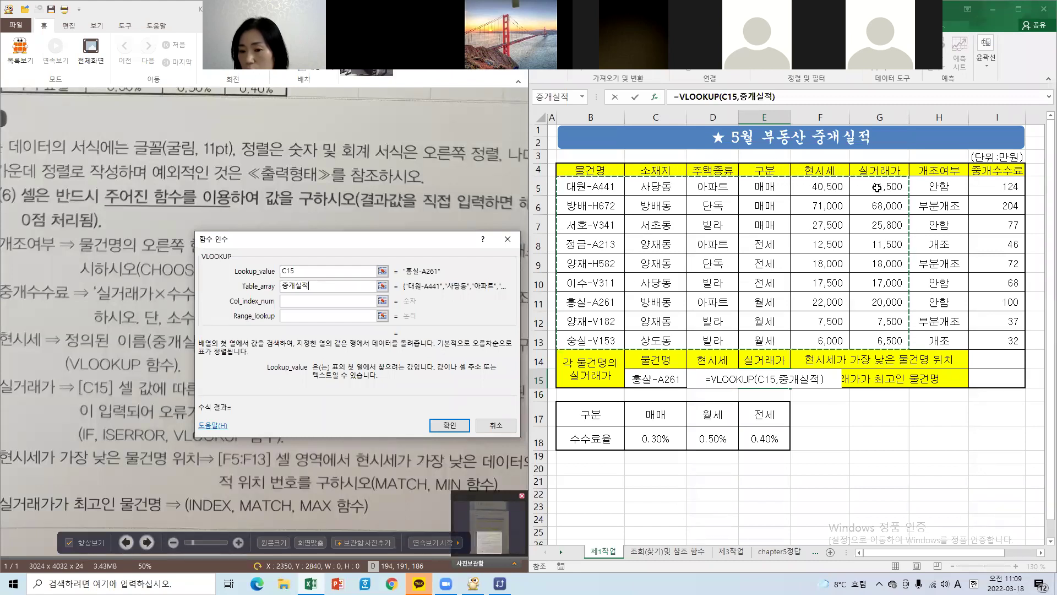
{"action": "left_click", "coordinate": [326, 302]}
{"action": "type", "text": "6"}
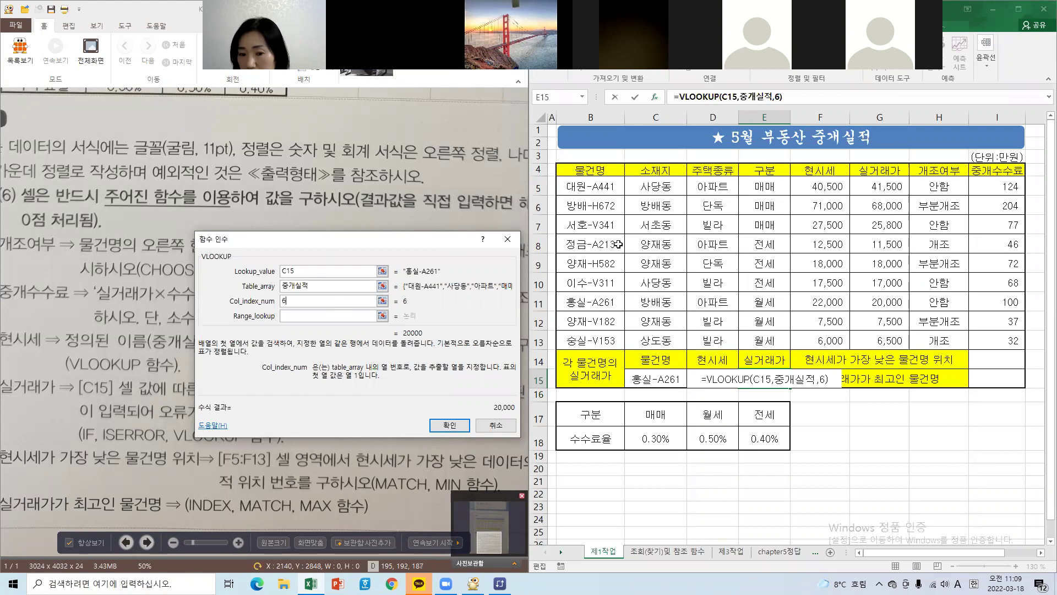
{"action": "left_click", "coordinate": [301, 318]}
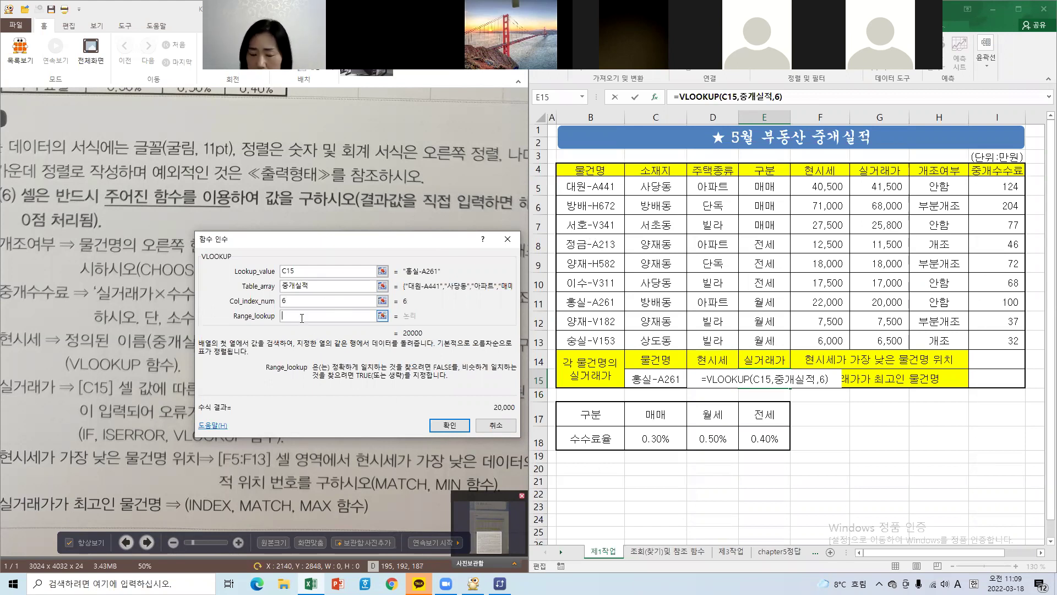
{"action": "type", "text": "0"}
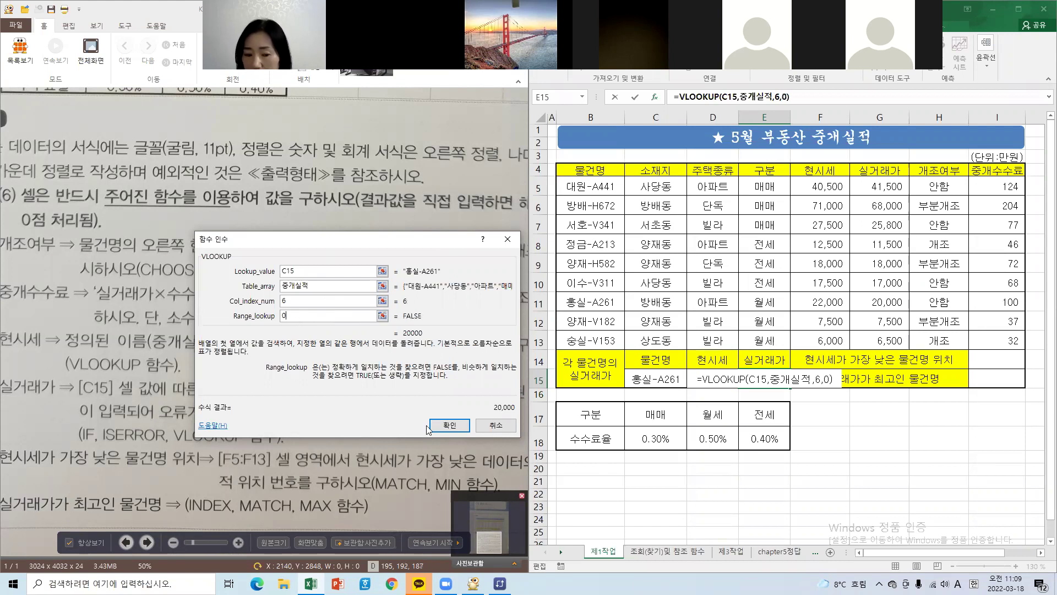
{"action": "left_click", "coordinate": [459, 424]}
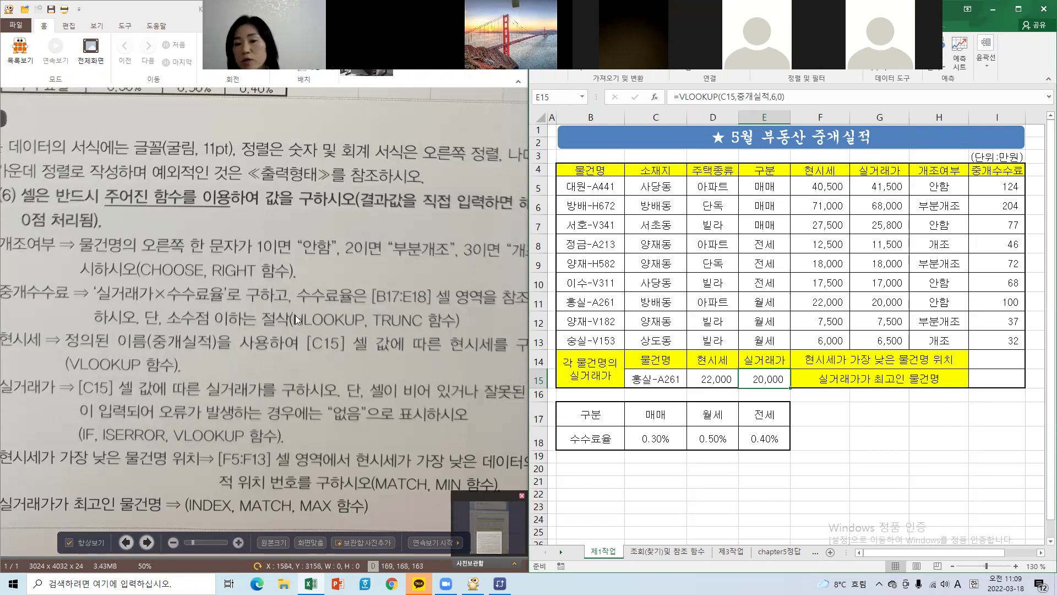
Insert IF in front of the VLOOKUP in E15 and open its function arguments clear of the exam instructions.
{"action": "left_click", "coordinate": [693, 98]}
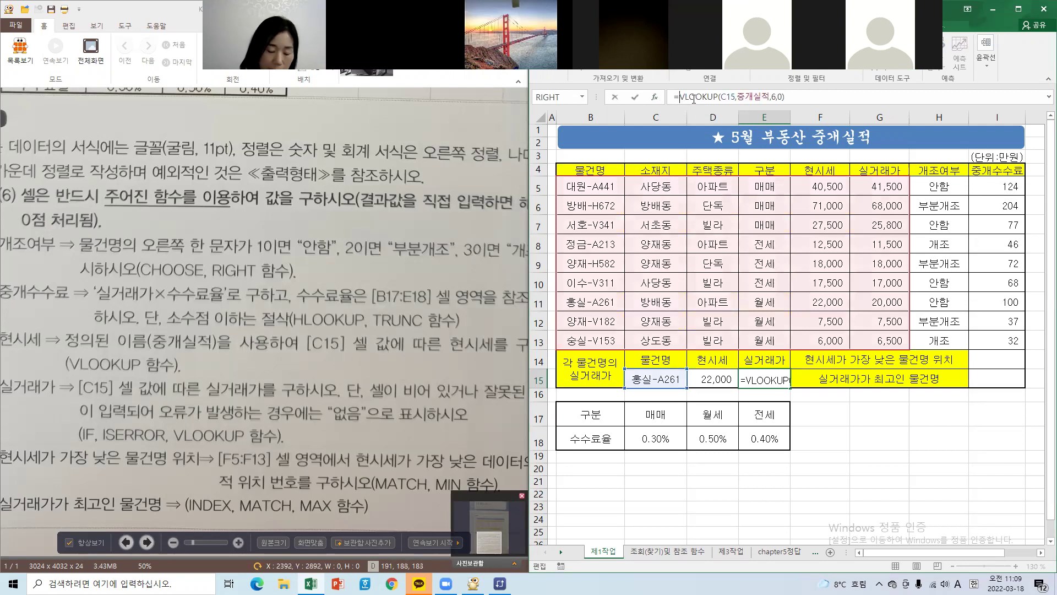
{"action": "type", "text": "if"}
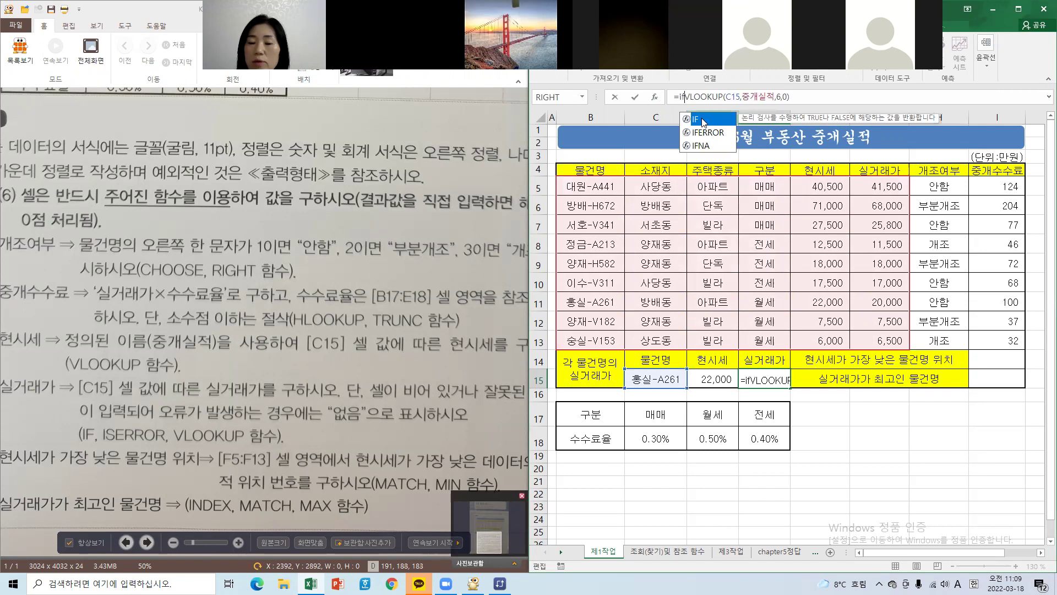
{"action": "double_click", "coordinate": [705, 119]}
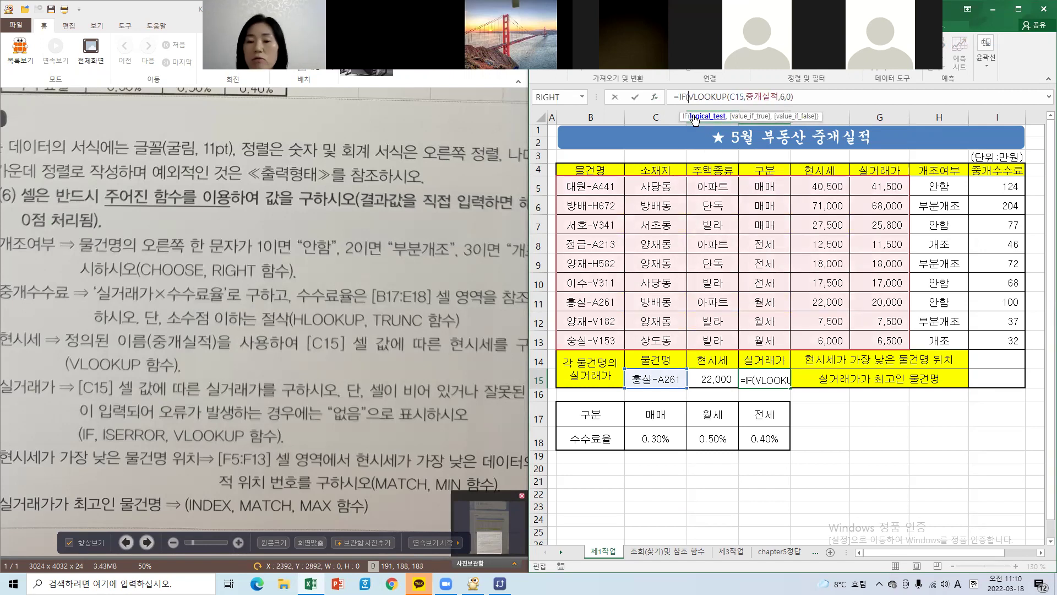
{"action": "left_click", "coordinate": [681, 97]}
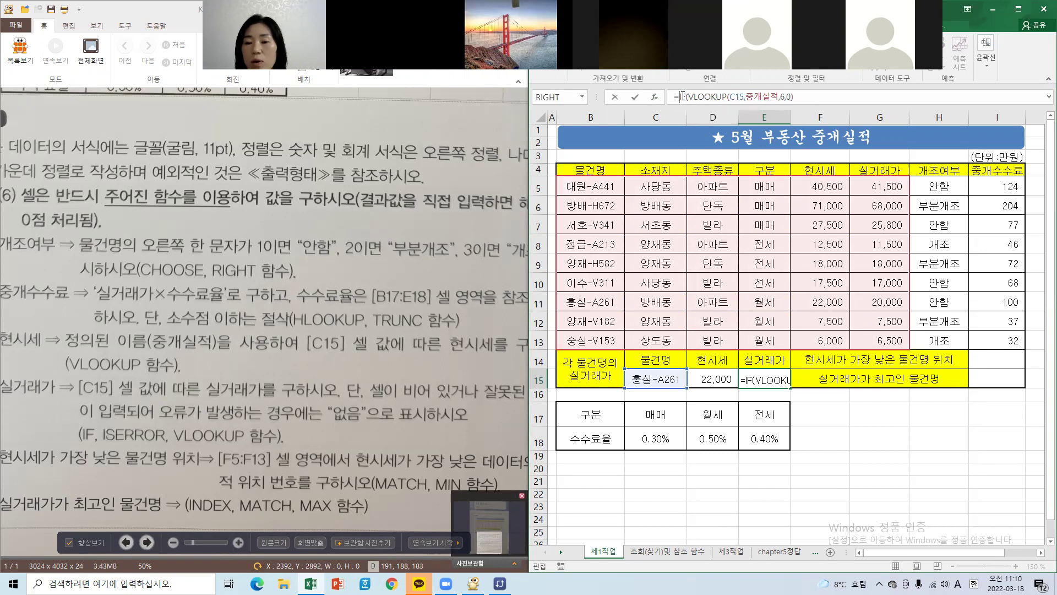
{"action": "left_click", "coordinate": [654, 97]}
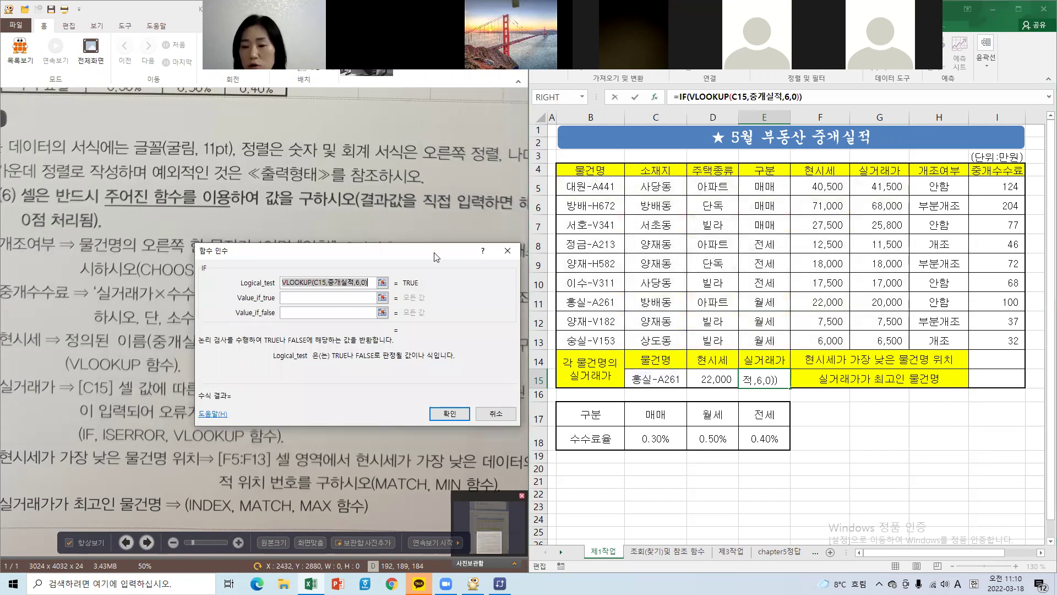
{"action": "left_click_drag", "start_coordinate": [436, 256], "coordinate": [994, 164]}
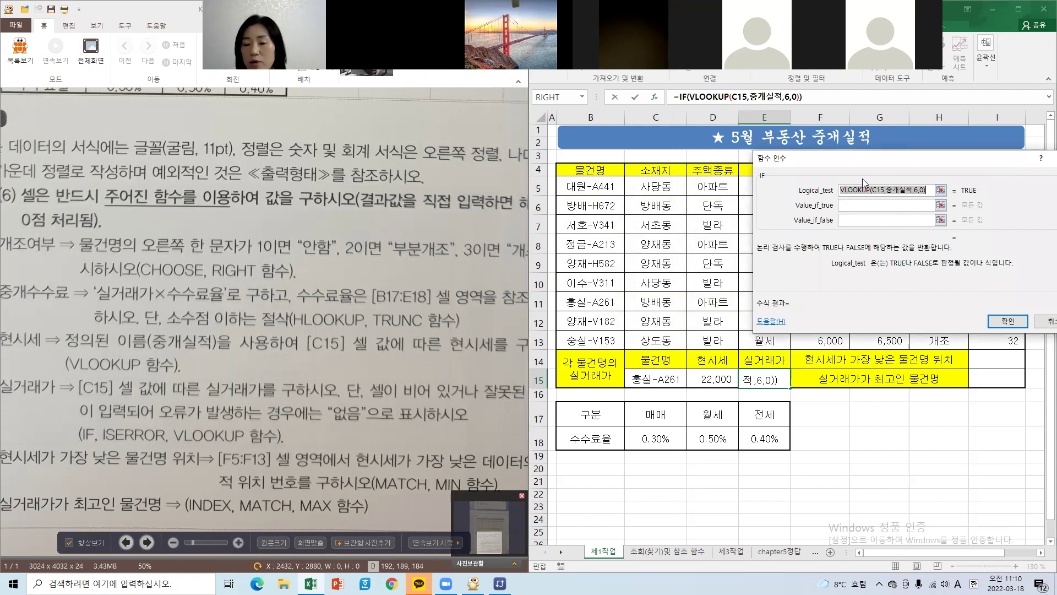
Copy the VLOOKUP(C15,중개실적,6,0) expression from the IF logical test into the value if false.
{"action": "left_click", "coordinate": [856, 205]}
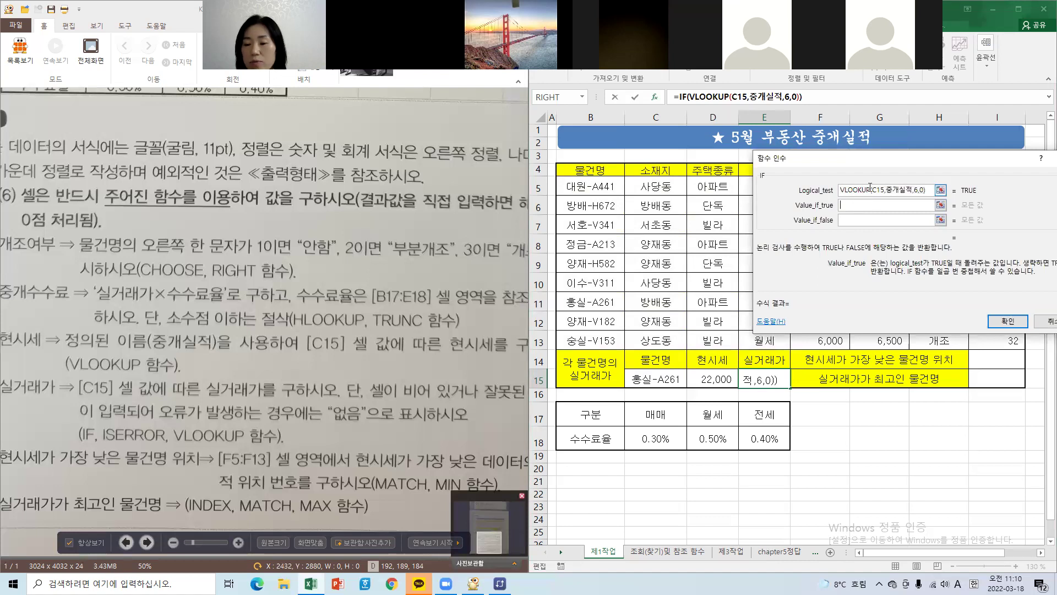
{"action": "left_click", "coordinate": [850, 221]}
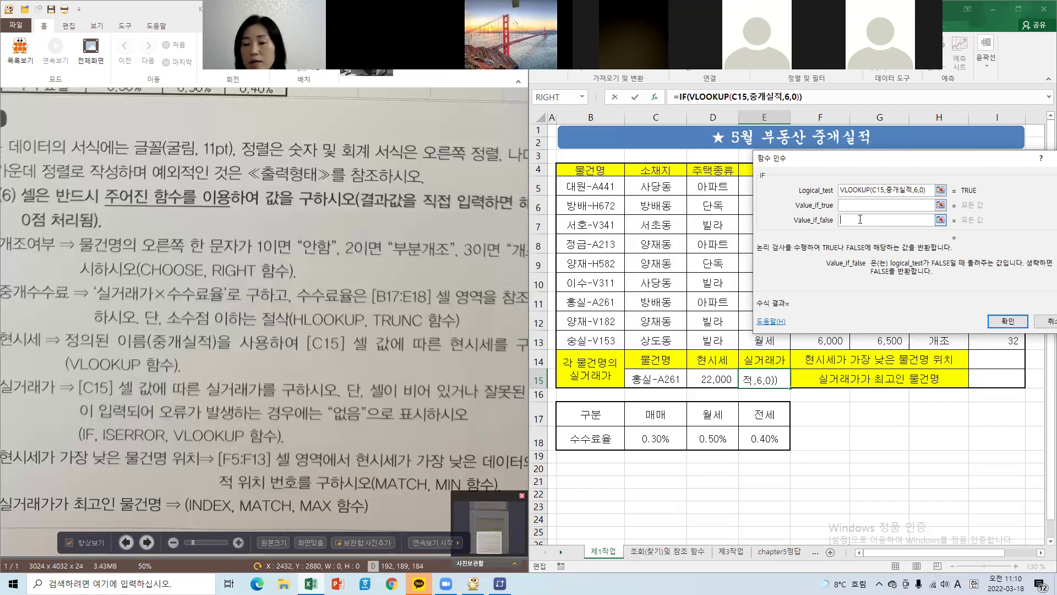
{"action": "left_click", "coordinate": [930, 190]}
{"action": "left_click", "coordinate": [829, 189]}
{"action": "key", "text": "ctrl+c"}
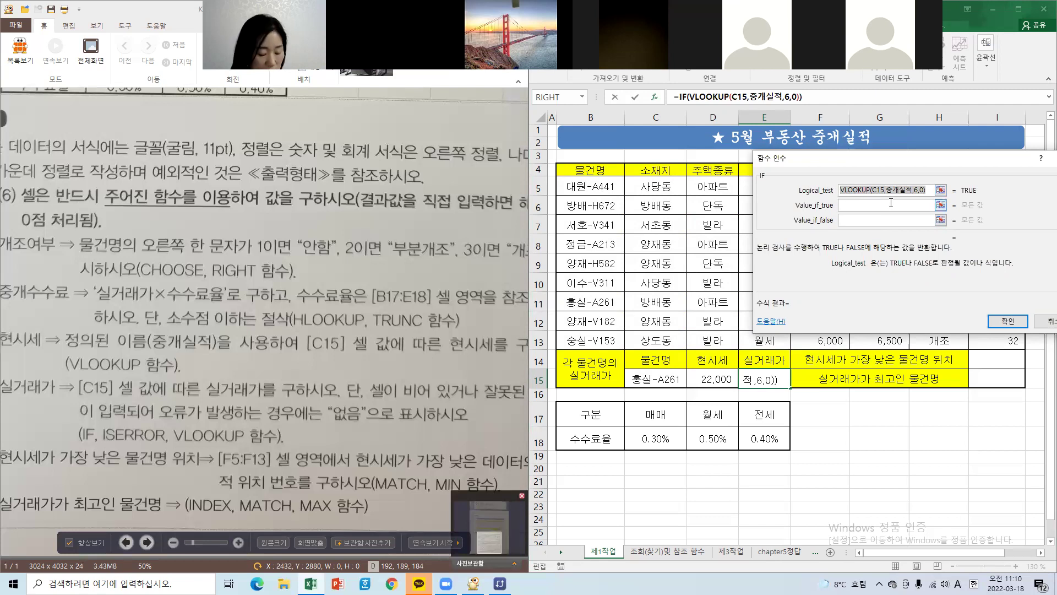
{"action": "left_click", "coordinate": [863, 220]}
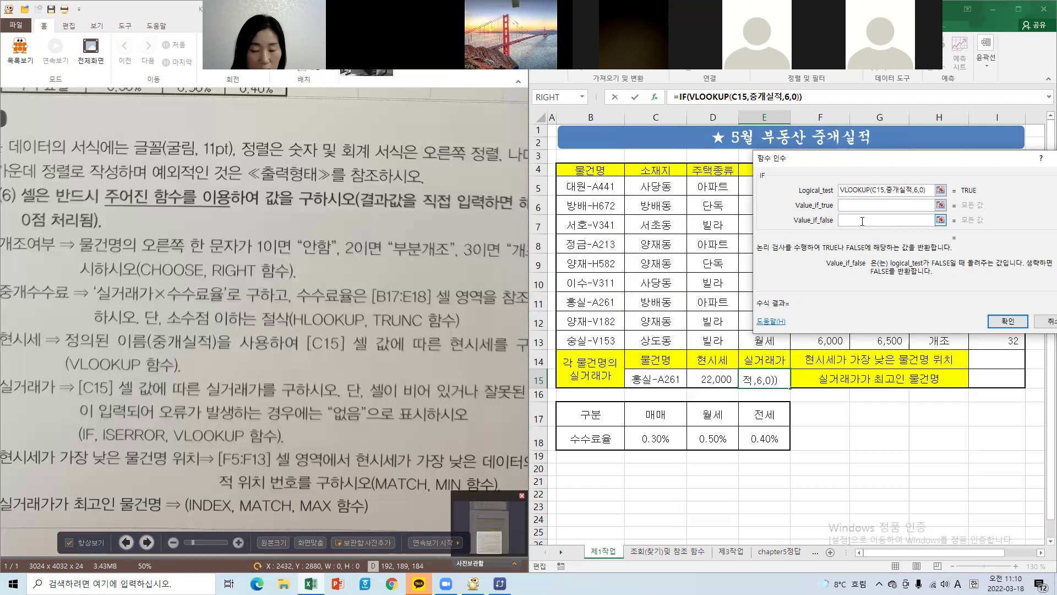
{"action": "key", "text": "ctrl+v"}
{"action": "key", "text": "shift+Tab"}
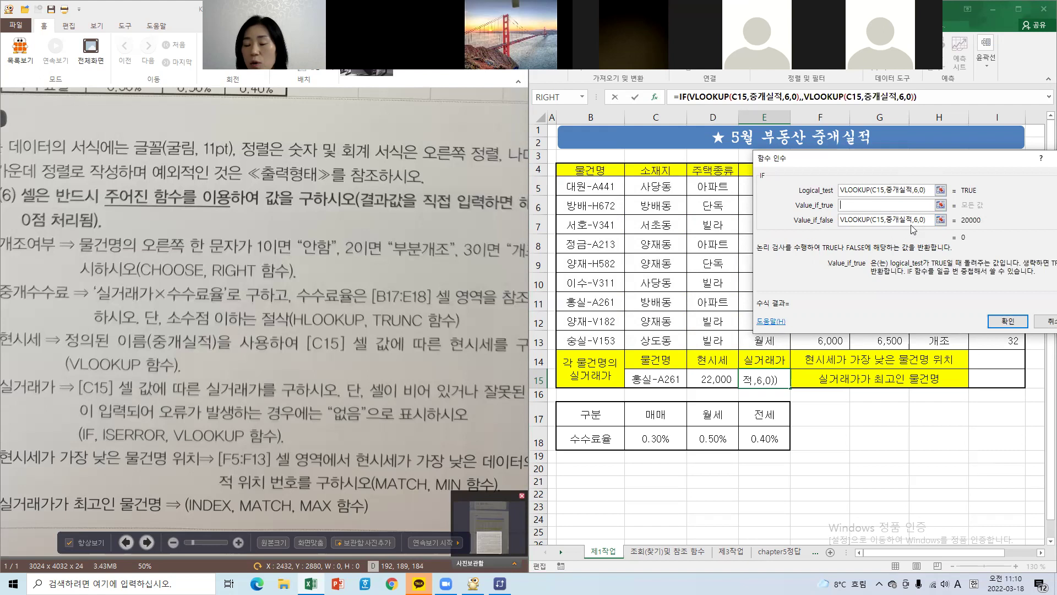
Wrap the VLOOKUP in the IF logical test in ISERROR, giving iserror(VLOOKUP(C15,중개실적,6,0)).
{"action": "left_click", "coordinate": [843, 190]}
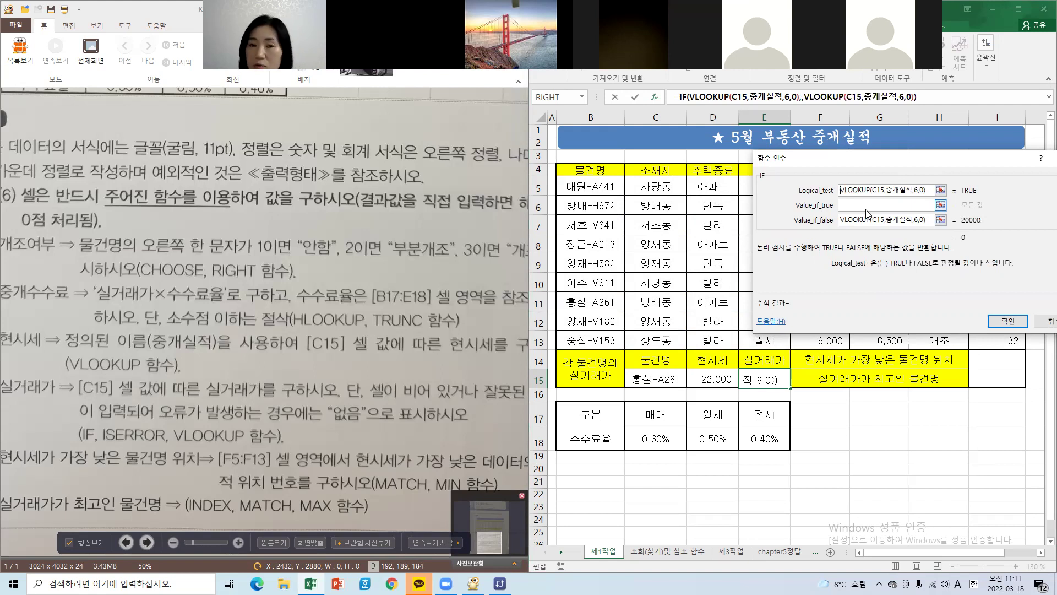
{"action": "type", "text": "iserror"}
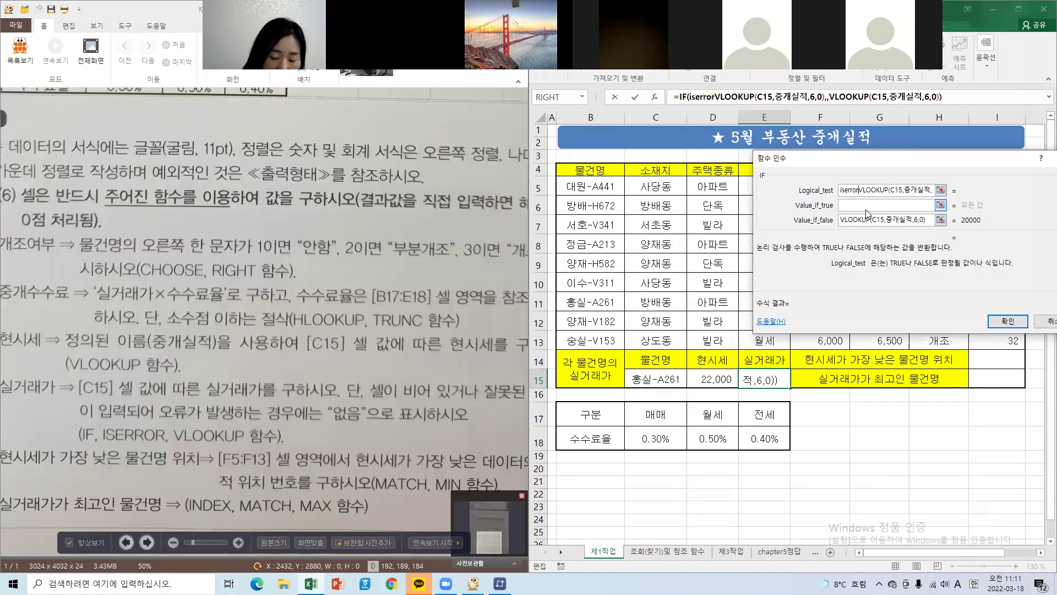
{"action": "type", "text": "("}
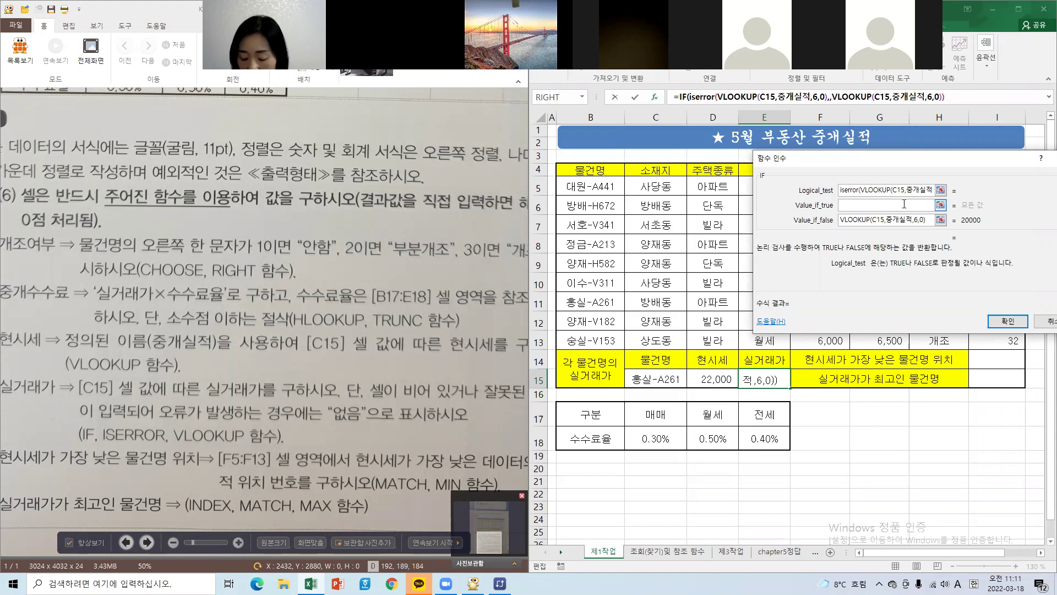
{"action": "key", "text": "Right"}
{"action": "key", "text": "Right"}
{"action": "key", "text": "Right"}
{"action": "key", "text": "Right"}
{"action": "key", "text": "Right"}
{"action": "key", "text": "Right"}
{"action": "key", "text": "Right"}
{"action": "key", "text": "Right"}
{"action": "key", "text": "Right"}
{"action": "key", "text": "Right"}
{"action": "key", "text": "Right"}
{"action": "key", "text": "Right"}
{"action": "key", "text": "Right"}
{"action": "key", "text": "Right"}
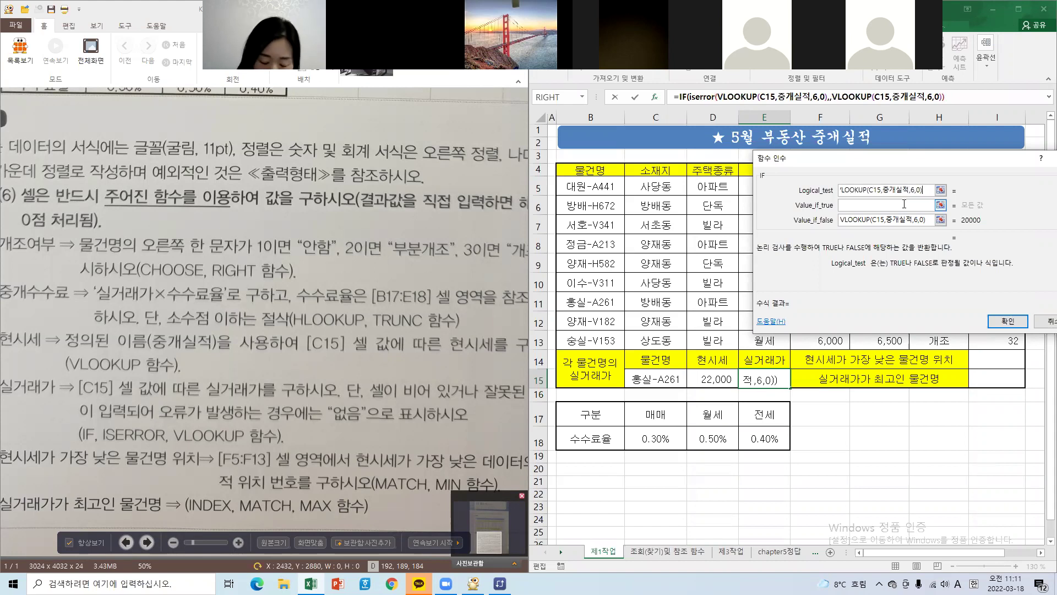
{"action": "type", "text": ")"}
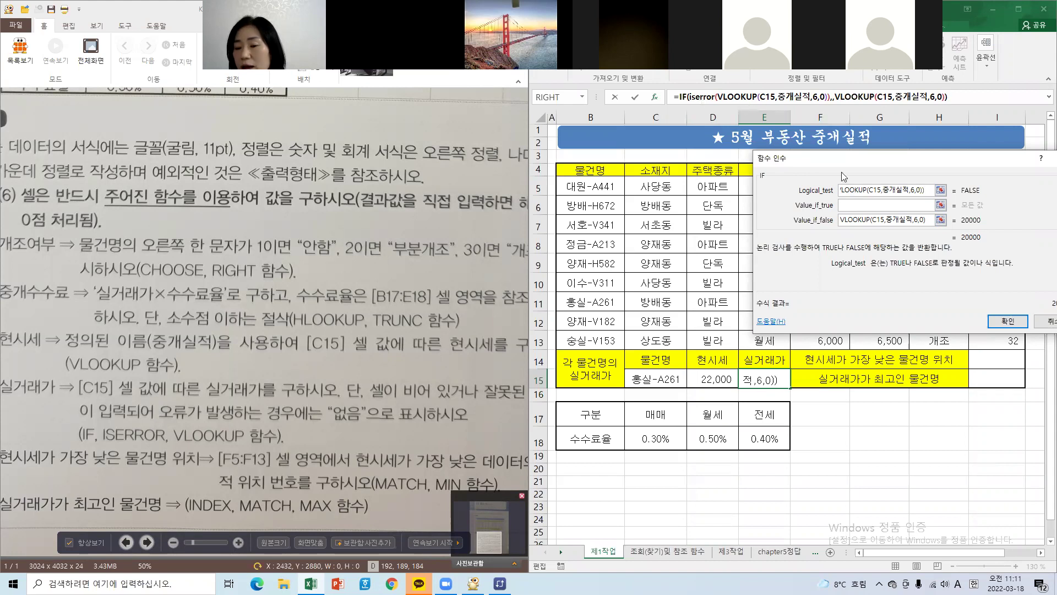
Set the value if true to 없음, enter the IF formula in E15, and review it beside the D15 formula.
{"action": "left_click", "coordinate": [859, 207]}
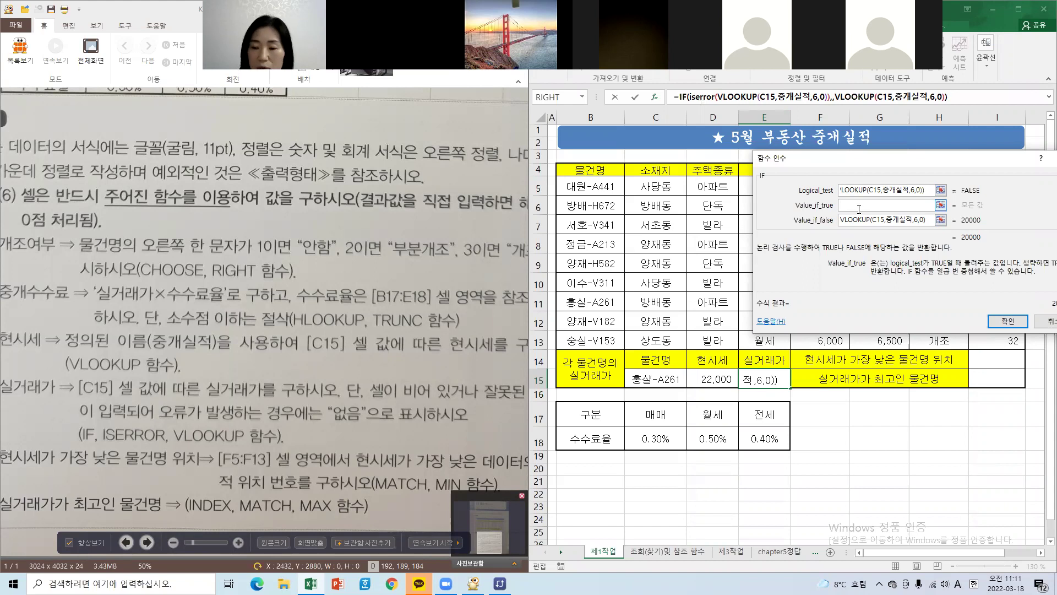
{"action": "type", "text": "dj"}
{"action": "key", "text": "BackSpace"}
{"action": "key", "text": "BackSpace"}
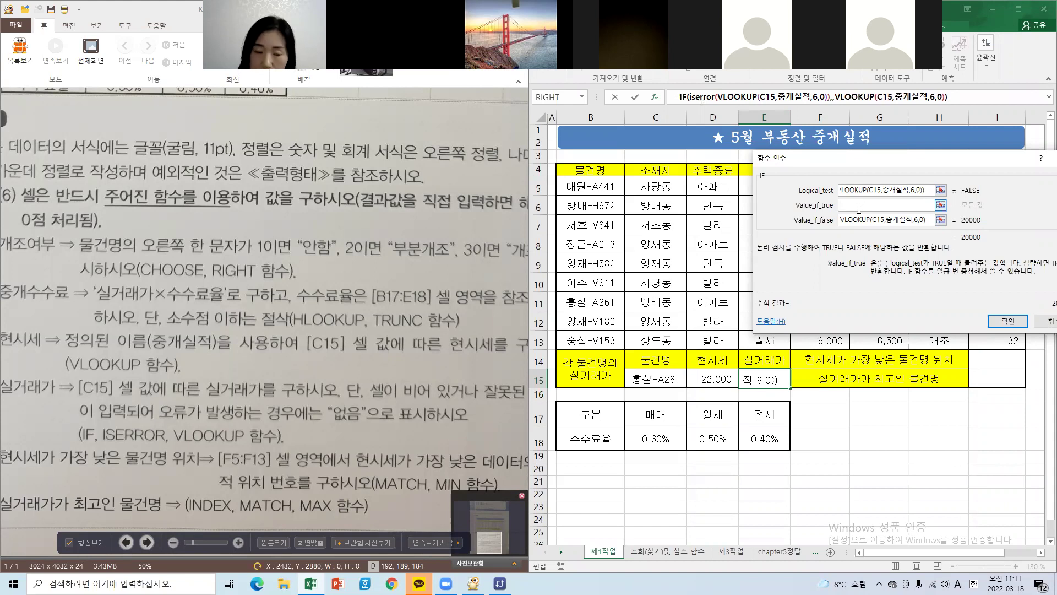
{"action": "key", "text": "Hangul"}
{"action": "type", "text": "없음"}
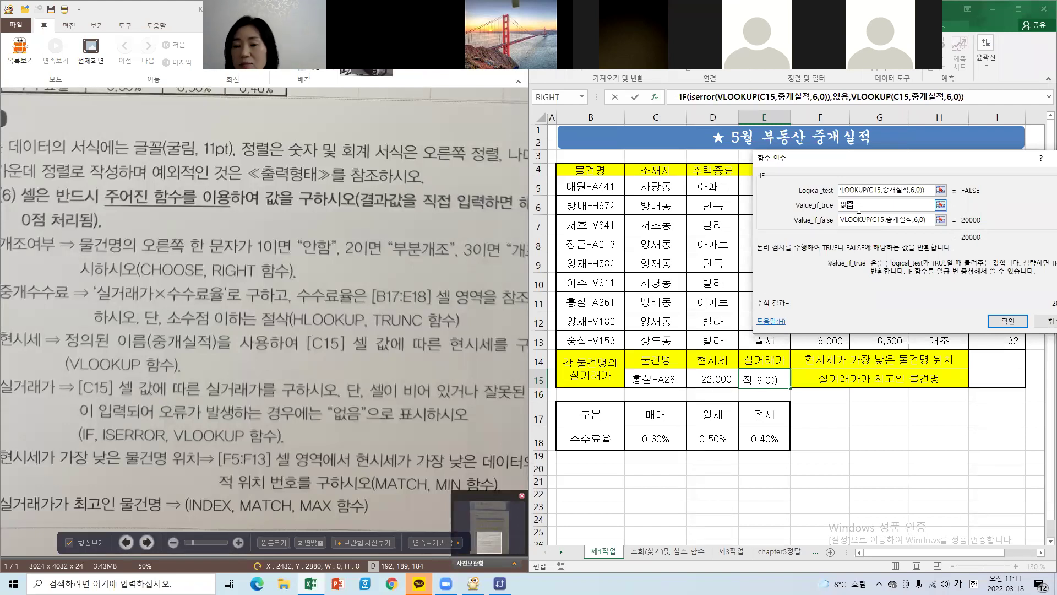
{"action": "left_click", "coordinate": [883, 220]}
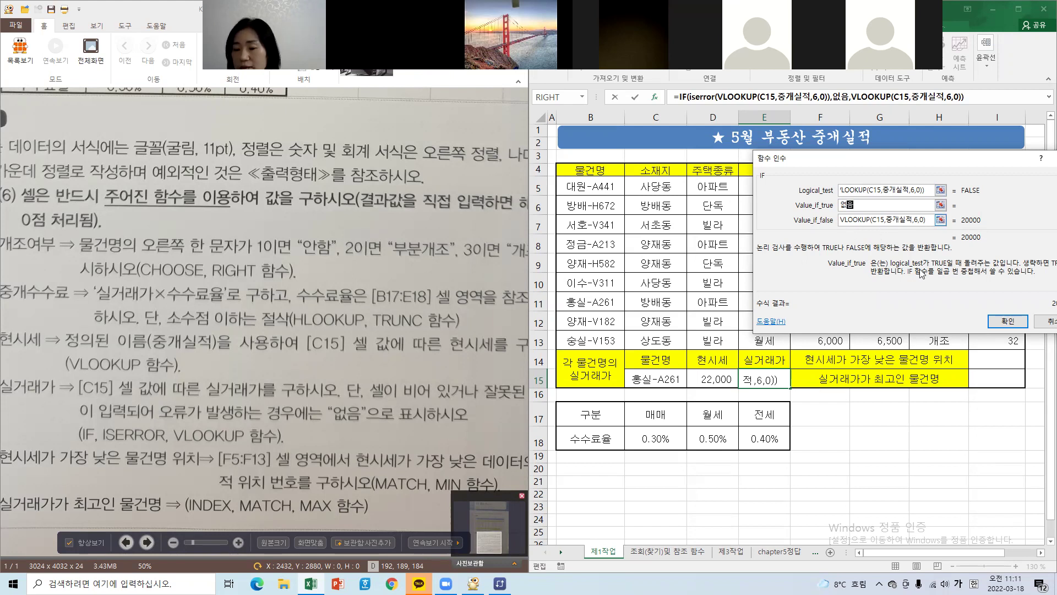
{"action": "left_click", "coordinate": [1001, 321]}
{"action": "left_click", "coordinate": [1001, 322]}
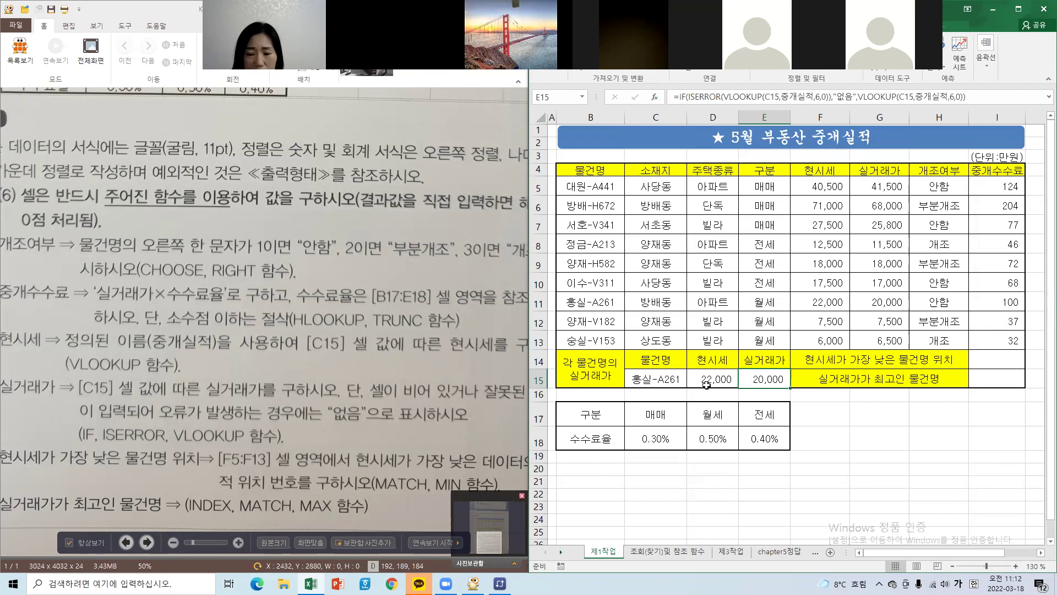
{"action": "left_click", "coordinate": [707, 382]}
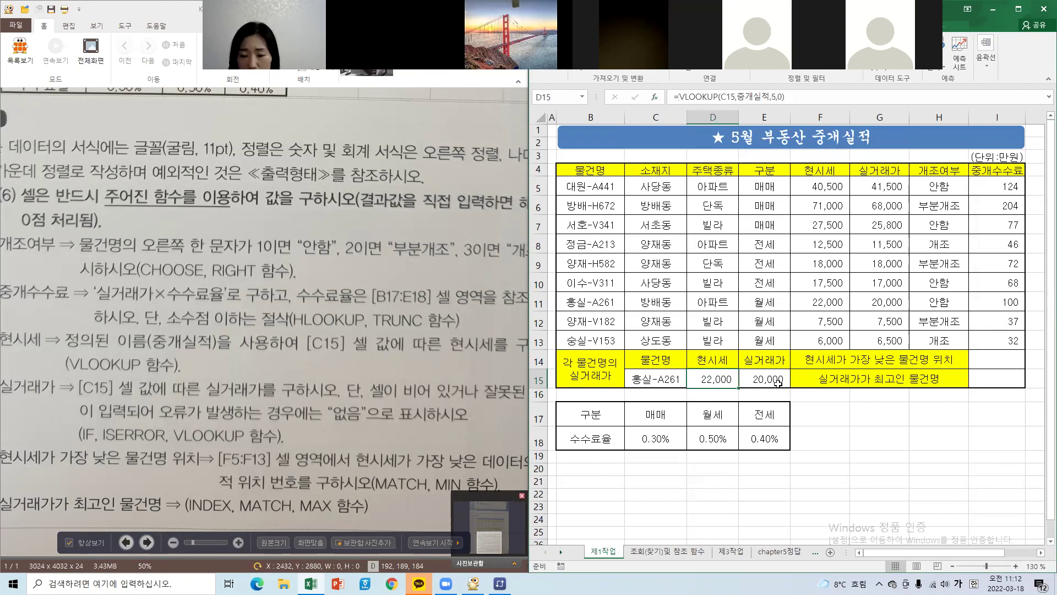
{"action": "left_click", "coordinate": [777, 384]}
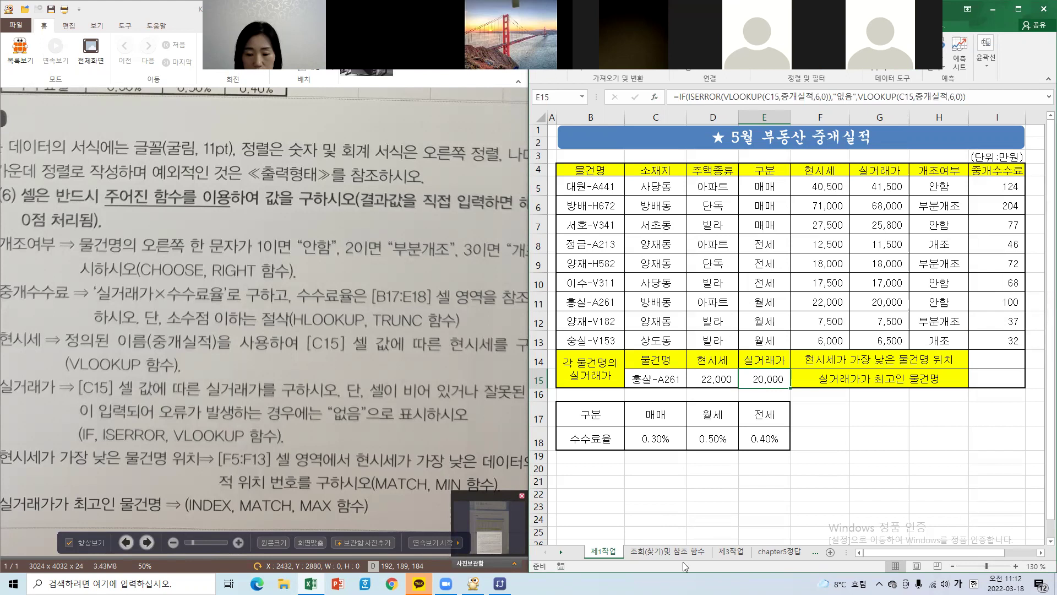
Bring up the MATCH and INDEX function reference on the 제3작업 sheet in a maximized window.
{"action": "left_click", "coordinate": [667, 551]}
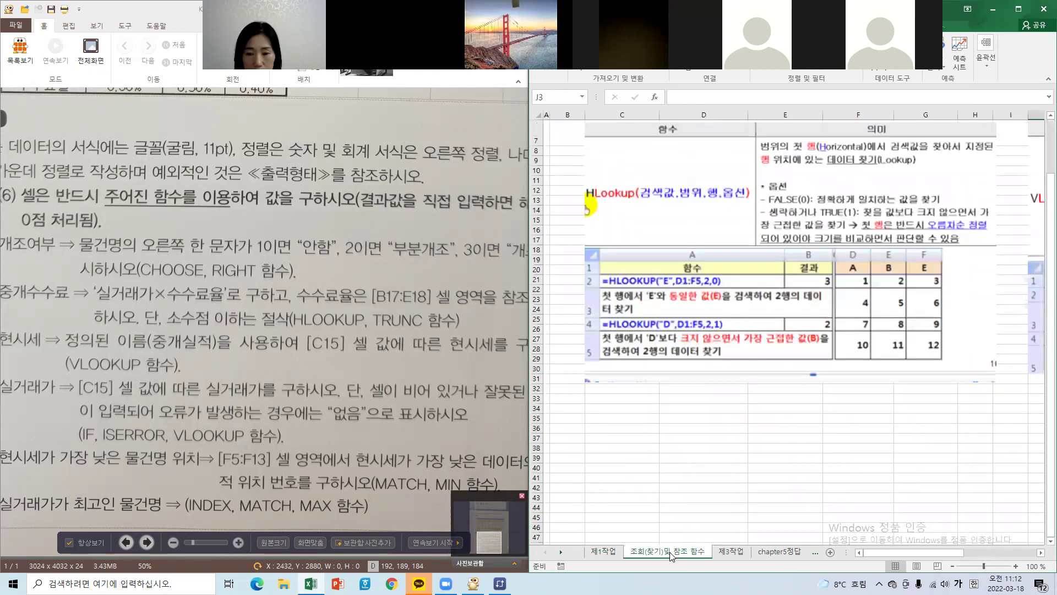
{"action": "left_click", "coordinate": [733, 552]}
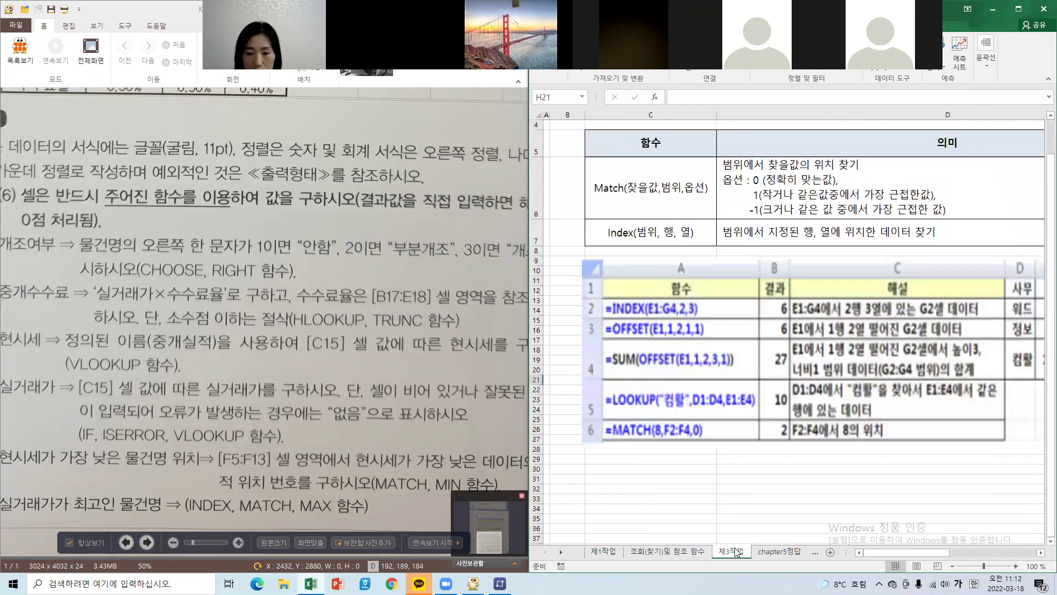
{"action": "left_click", "coordinate": [1019, 8]}
{"action": "scroll", "coordinate": [625, 420], "scroll_direction": "up", "scroll_amount": 1}
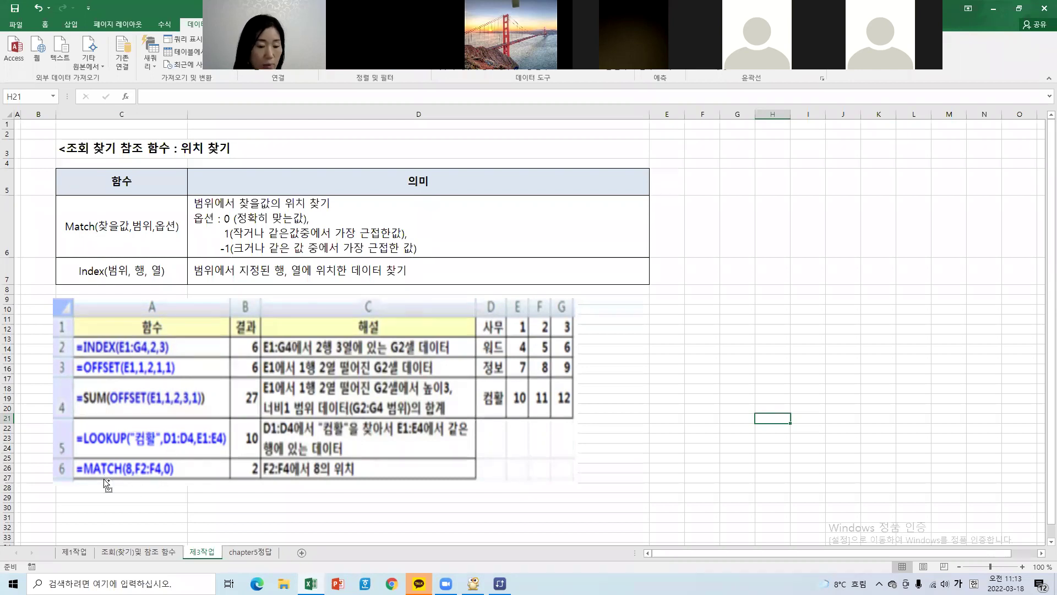
Magnify the function examples and circle =MATCH(8,F2:F4,0) and its lookup value 8 in red.
{"action": "key", "text": "ctrl+1"}
{"action": "mouse_move", "coordinate": [205, 495]}
{"action": "left_mouse_down"}
{"action": "mouse_move", "coordinate": [88, 424]}
{"action": "mouse_move", "coordinate": [203, 486]}
{"action": "mouse_move", "coordinate": [148, 502]}
{"action": "left_mouse_up"}
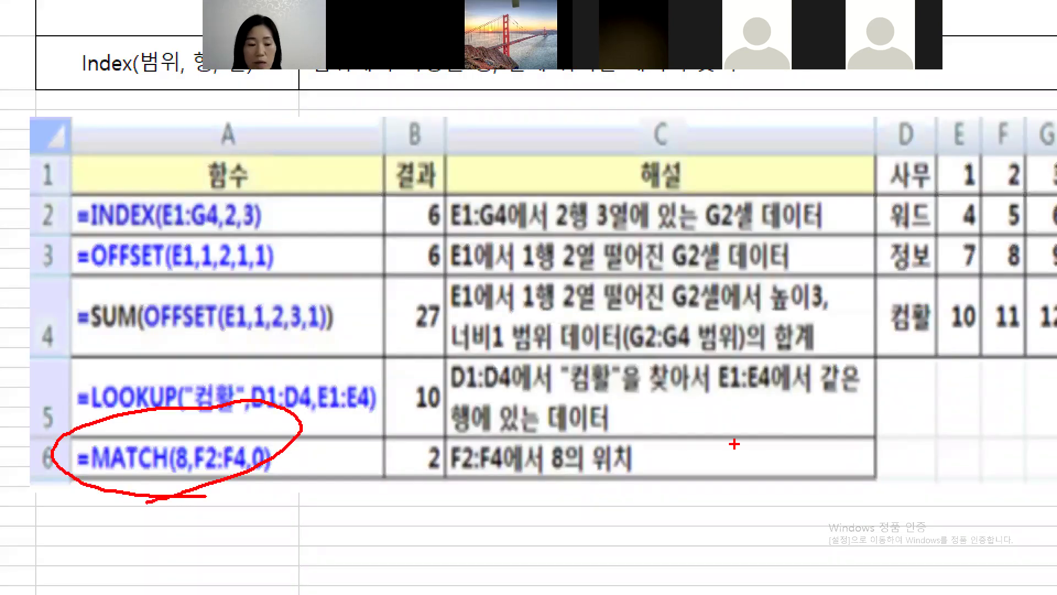
{"action": "mouse_move", "coordinate": [180, 475]}
{"action": "left_mouse_down"}
{"action": "mouse_move", "coordinate": [175, 437]}
{"action": "mouse_move", "coordinate": [184, 480]}
{"action": "left_mouse_up"}
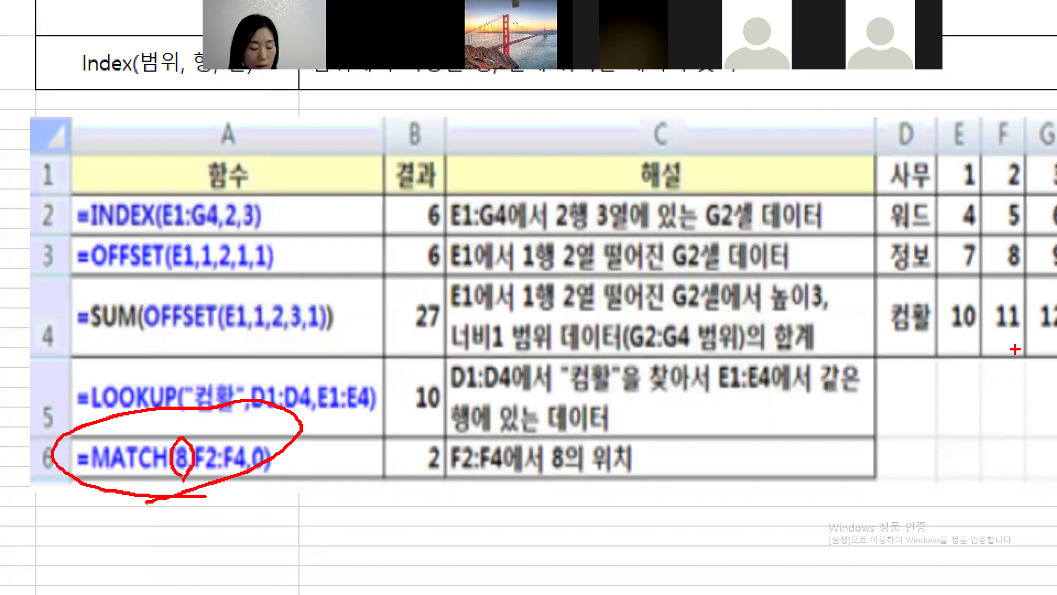
Magnify the sample data and outline column F with its value 8 in red for the MATCH example.
{"action": "key", "text": "Escape"}
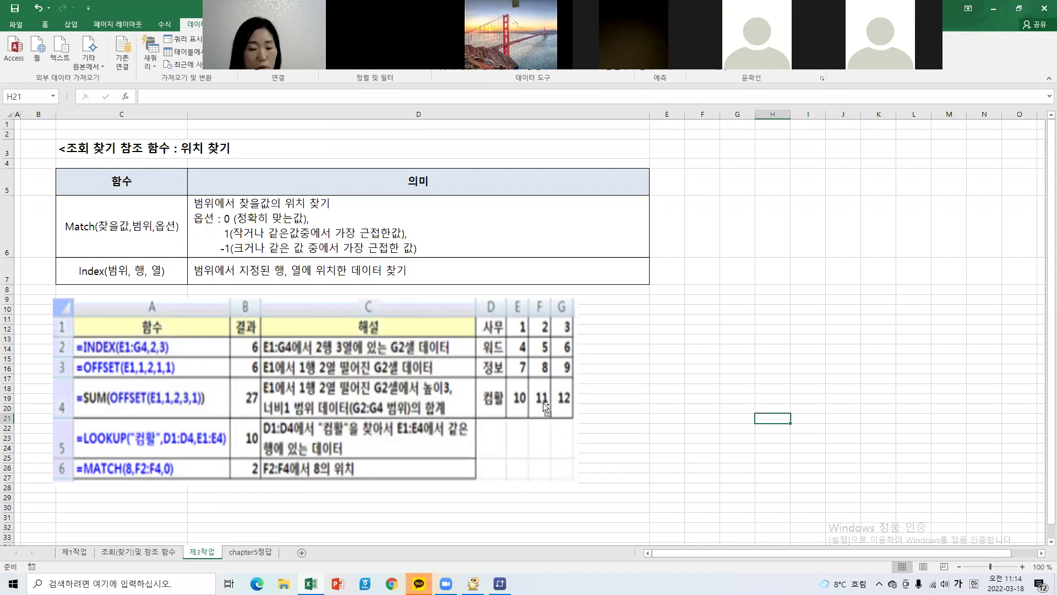
{"action": "key", "text": "ctrl+1"}
{"action": "mouse_move", "coordinate": [524, 238]}
{"action": "left_mouse_down"}
{"action": "mouse_move", "coordinate": [518, 426]}
{"action": "mouse_move", "coordinate": [547, 391]}
{"action": "mouse_move", "coordinate": [531, 223]}
{"action": "mouse_move", "coordinate": [504, 248]}
{"action": "left_mouse_up"}
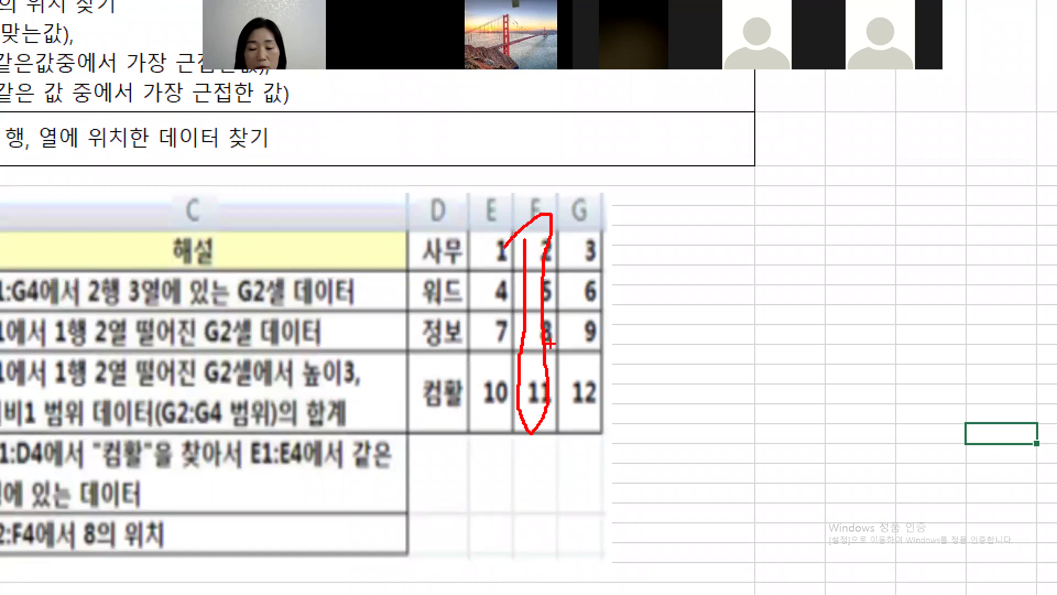
{"action": "mouse_move", "coordinate": [544, 344]}
{"action": "left_mouse_down"}
{"action": "mouse_move", "coordinate": [538, 322]}
{"action": "mouse_move", "coordinate": [558, 350]}
{"action": "left_mouse_up"}
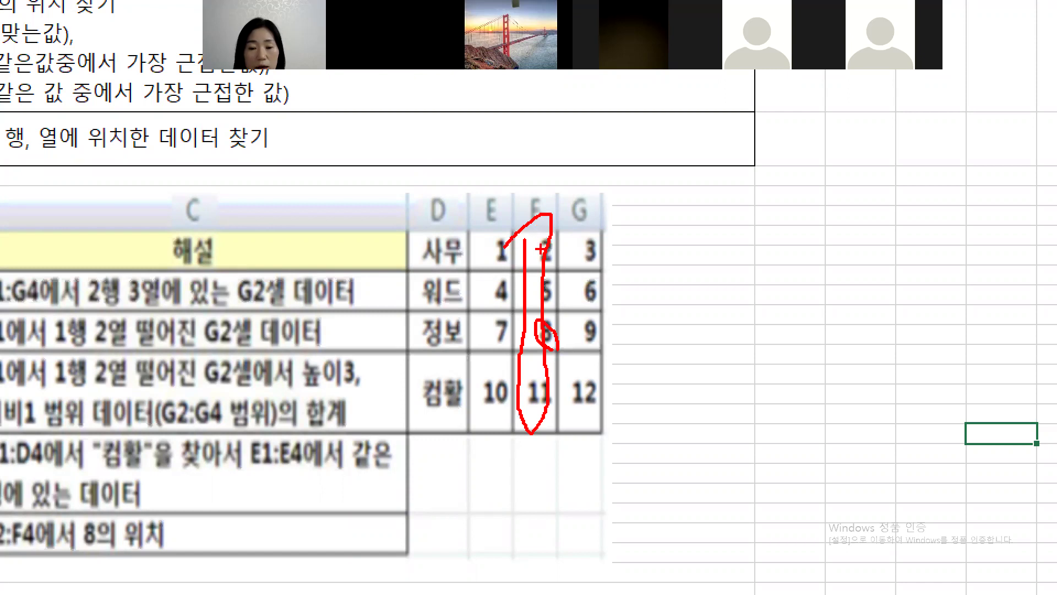
{"action": "key", "text": "Escape"}
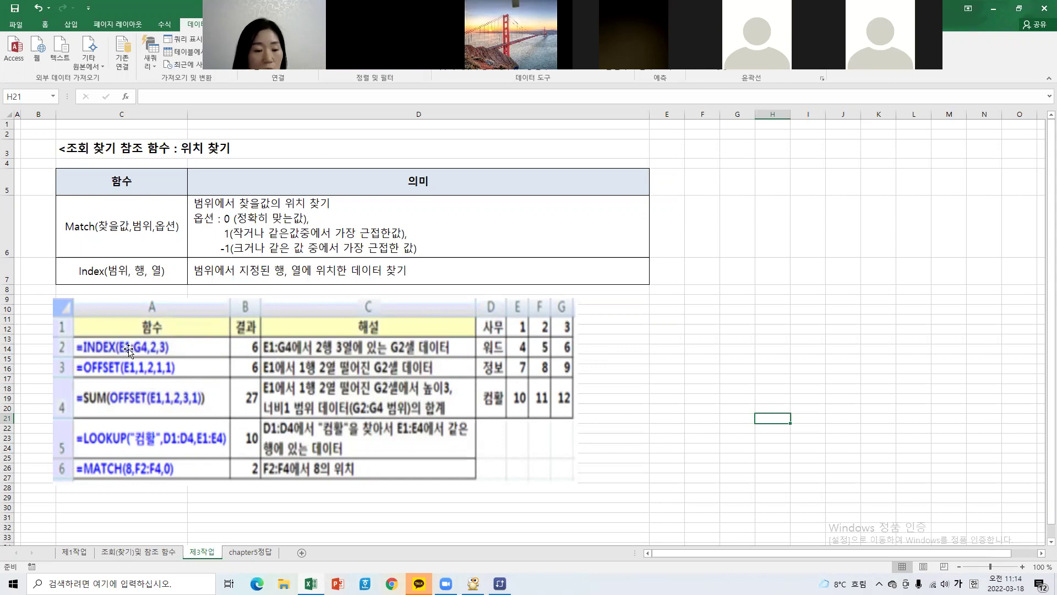
{"action": "key", "text": "ctrl+1"}
{"action": "left_click", "coordinate": [516, 348]}
{"action": "mouse_move", "coordinate": [511, 327]}
{"action": "left_mouse_down"}
{"action": "mouse_move", "coordinate": [521, 484]}
{"action": "mouse_move", "coordinate": [512, 503]}
{"action": "left_mouse_up"}
{"action": "key", "text": "Escape"}
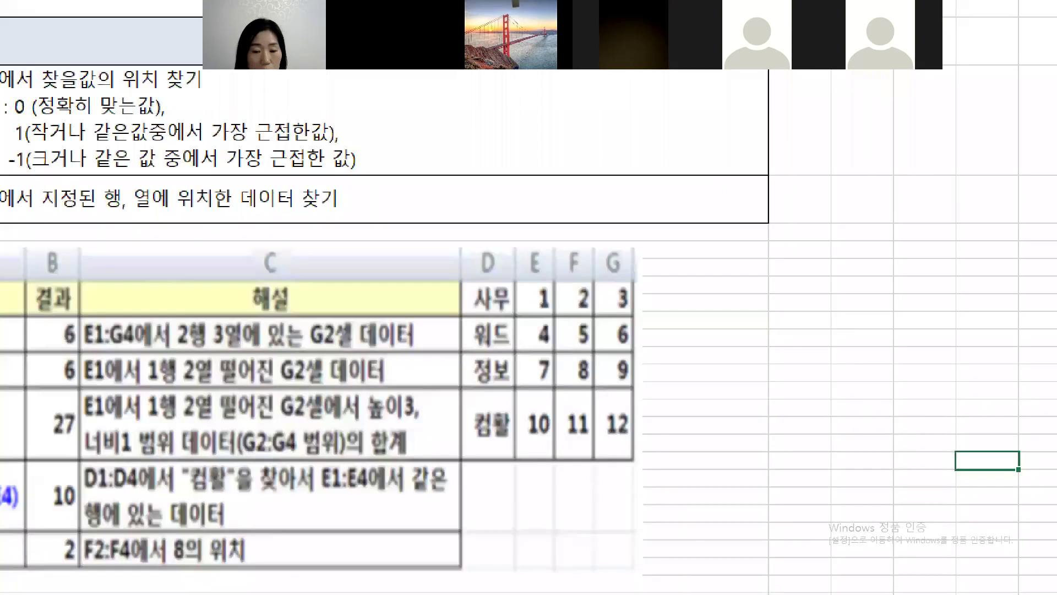
Magnify the sample data again, draw a red box around F2:F4, and circle the 8 to illustrate its position.
{"action": "key", "text": "ctrl+1"}
{"action": "left_click", "coordinate": [501, 343]}
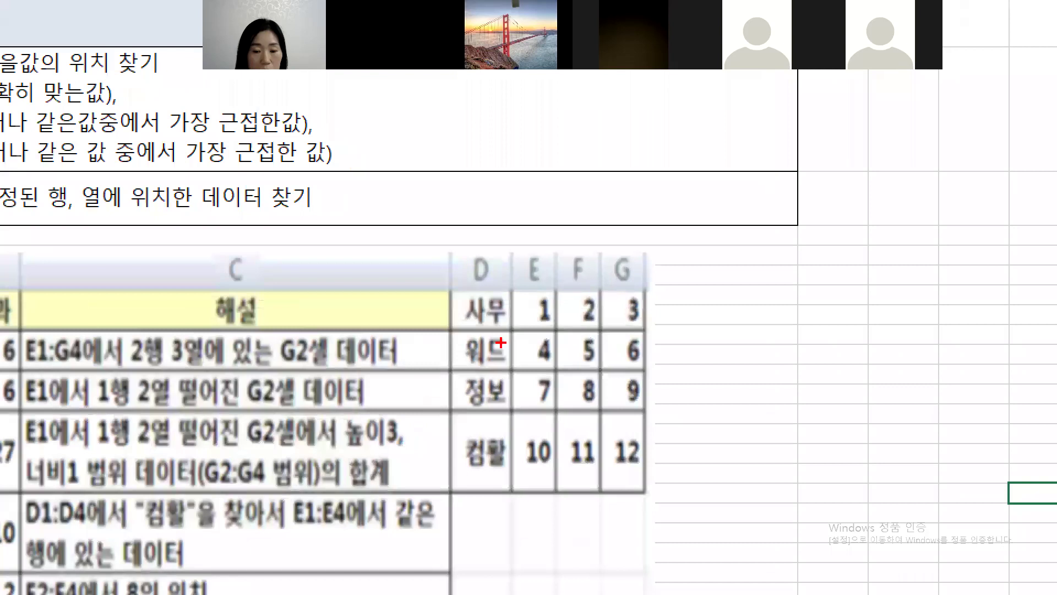
{"action": "mouse_move", "coordinate": [513, 332]}
{"action": "left_mouse_down"}
{"action": "mouse_move", "coordinate": [529, 485]}
{"action": "mouse_move", "coordinate": [616, 498]}
{"action": "mouse_move", "coordinate": [641, 488]}
{"action": "mouse_move", "coordinate": [496, 459]}
{"action": "left_mouse_up"}
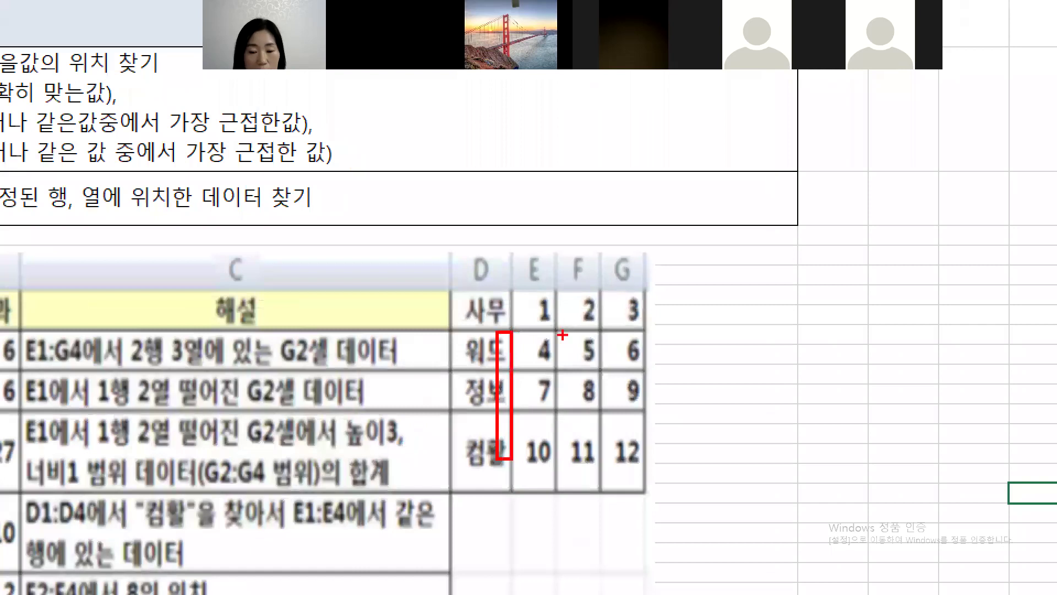
{"action": "left_click_drag", "start_coordinate": [560, 335], "coordinate": [600, 491]}
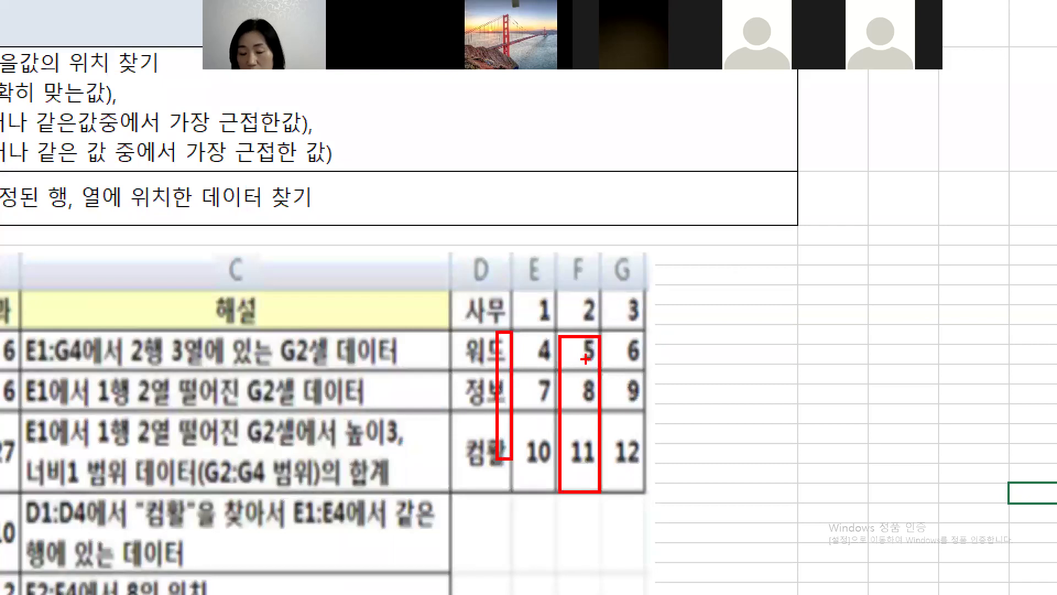
{"action": "mouse_move", "coordinate": [603, 412]}
{"action": "left_mouse_down"}
{"action": "mouse_move", "coordinate": [589, 408]}
{"action": "mouse_move", "coordinate": [616, 376]}
{"action": "mouse_move", "coordinate": [604, 413]}
{"action": "left_mouse_up"}
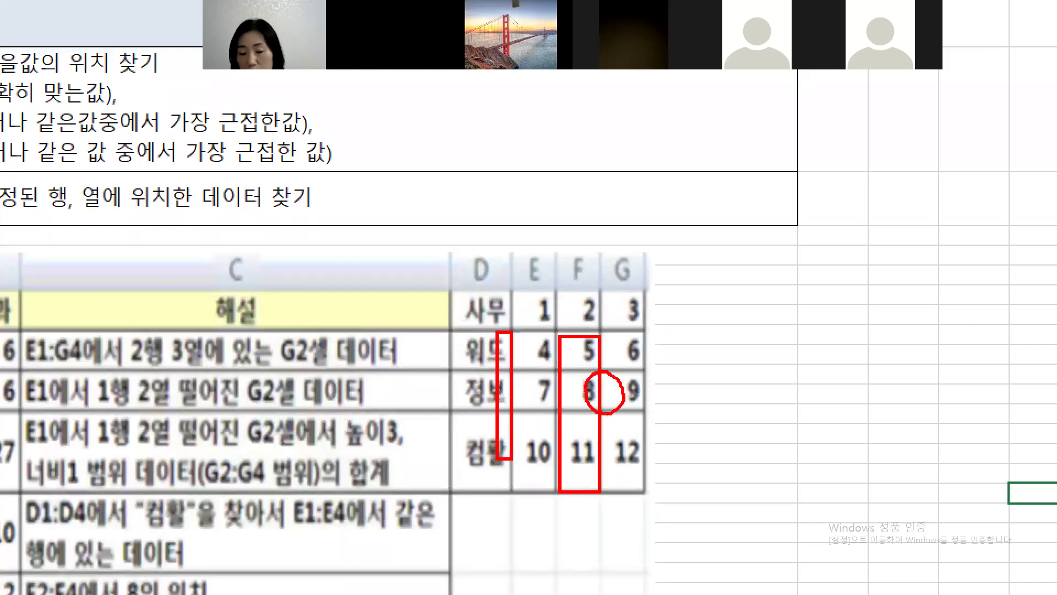
{"action": "left_click_drag", "start_coordinate": [584, 357], "coordinate": [613, 347]}
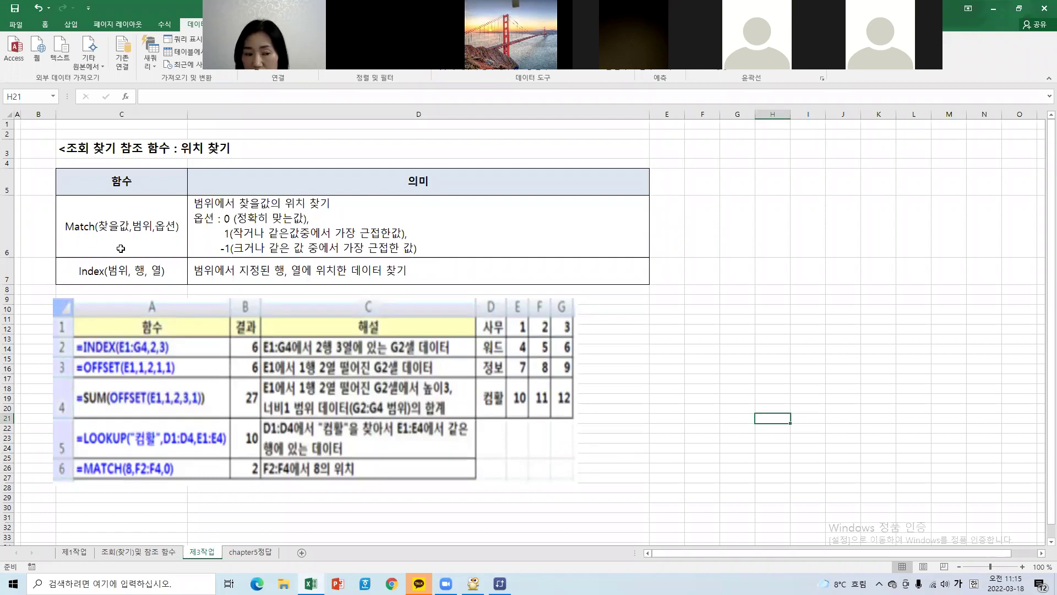
Magnify the sample data, circle the 6 in G2, and draw red lines through rows 1–4 and columns E, F and G to illustrate INDEX.
{"action": "left_click", "coordinate": [655, 444]}
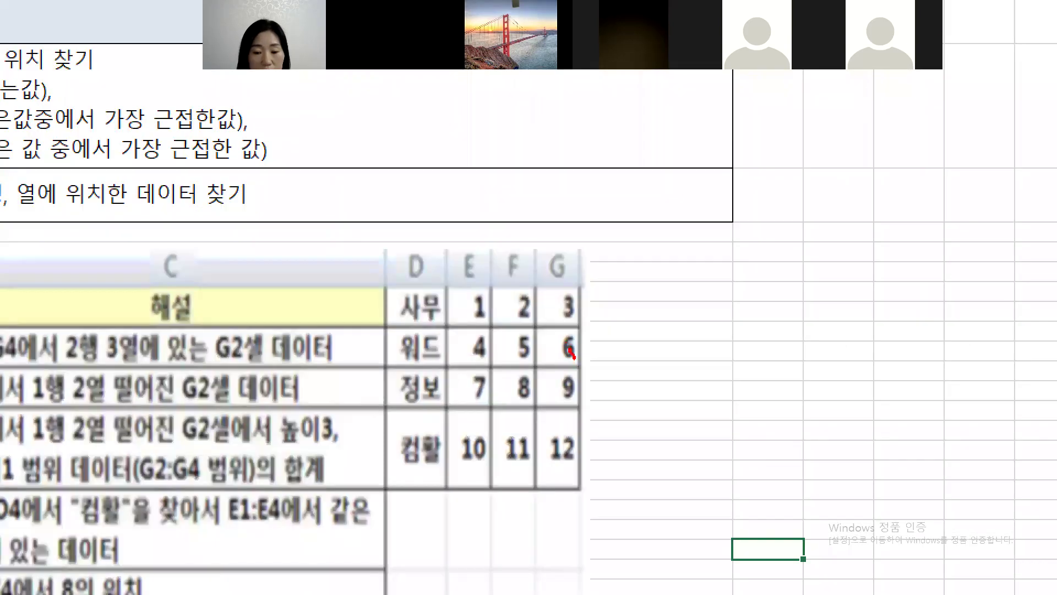
{"action": "left_click_drag", "start_coordinate": [573, 357], "coordinate": [566, 367]}
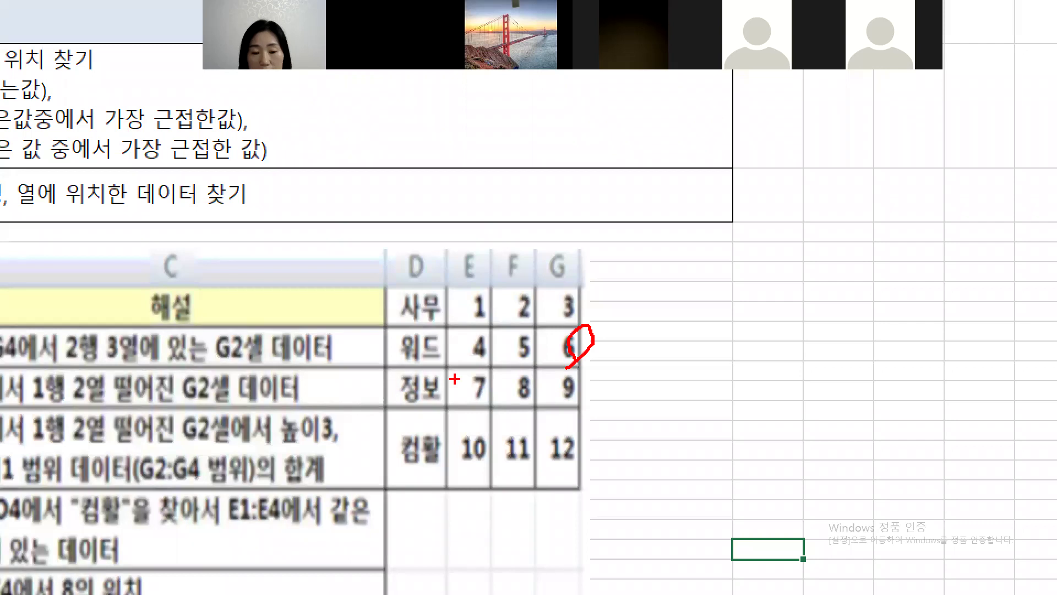
{"action": "left_click_drag", "start_coordinate": [408, 309], "coordinate": [579, 292]}
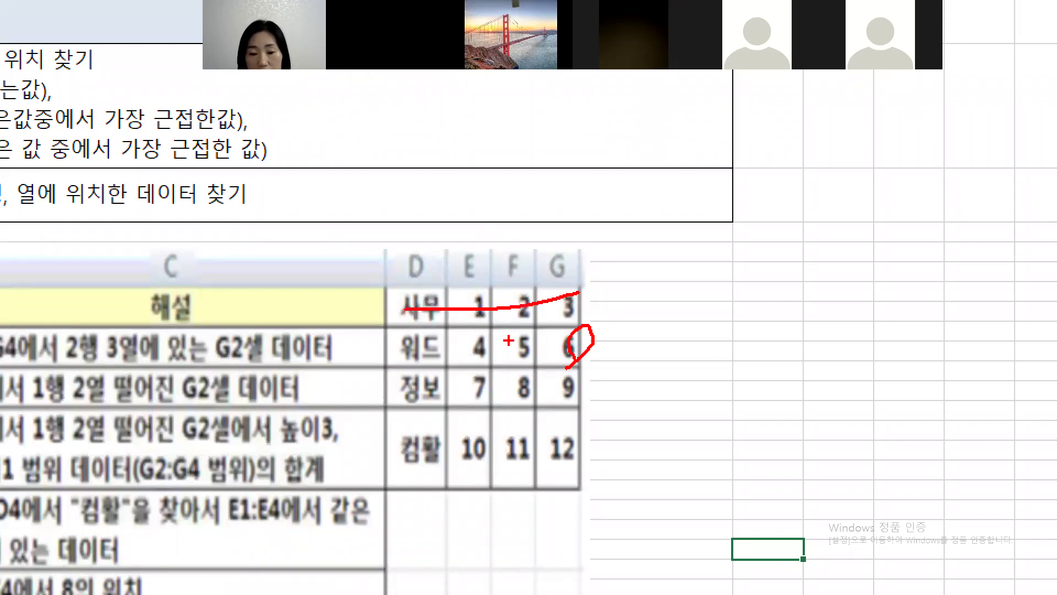
{"action": "left_click_drag", "start_coordinate": [394, 354], "coordinate": [556, 347]}
{"action": "left_click_drag", "start_coordinate": [412, 392], "coordinate": [576, 384]}
{"action": "left_click_drag", "start_coordinate": [407, 454], "coordinate": [592, 435]}
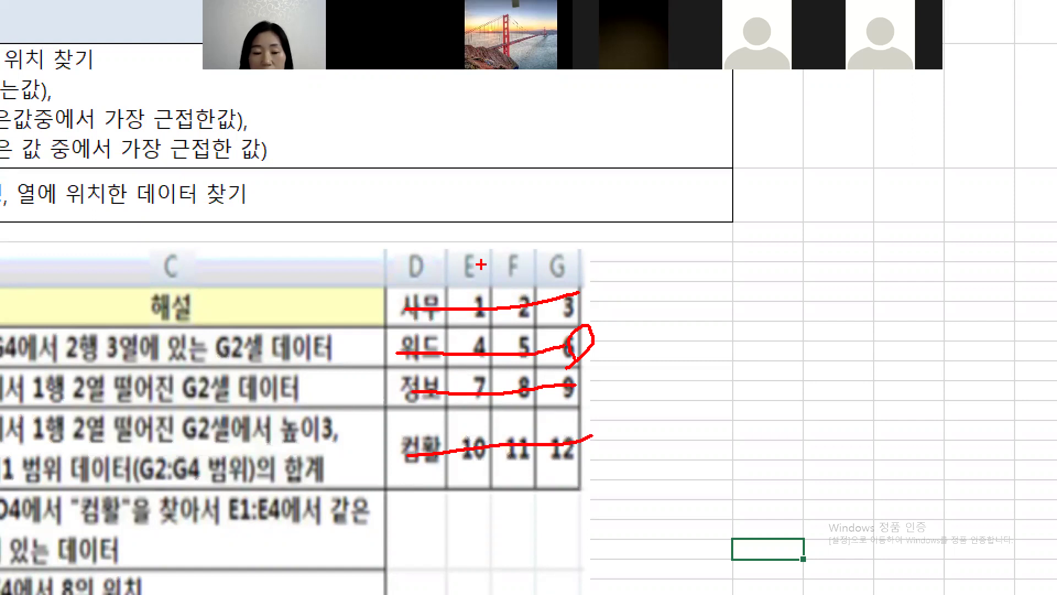
{"action": "left_click_drag", "start_coordinate": [485, 261], "coordinate": [449, 517]}
{"action": "left_click_drag", "start_coordinate": [517, 263], "coordinate": [539, 537]}
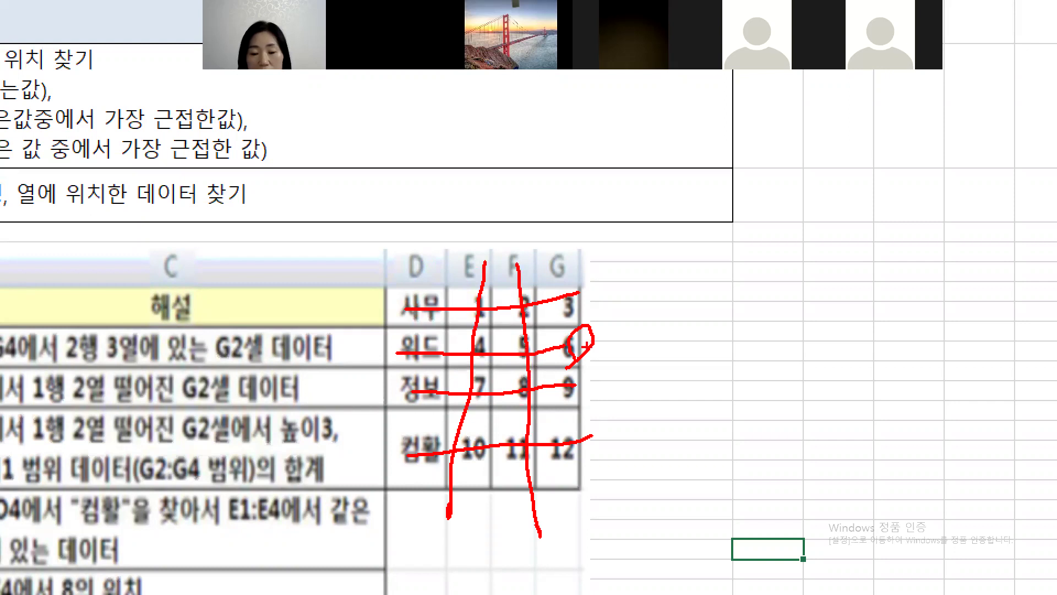
{"action": "left_click_drag", "start_coordinate": [571, 267], "coordinate": [566, 503]}
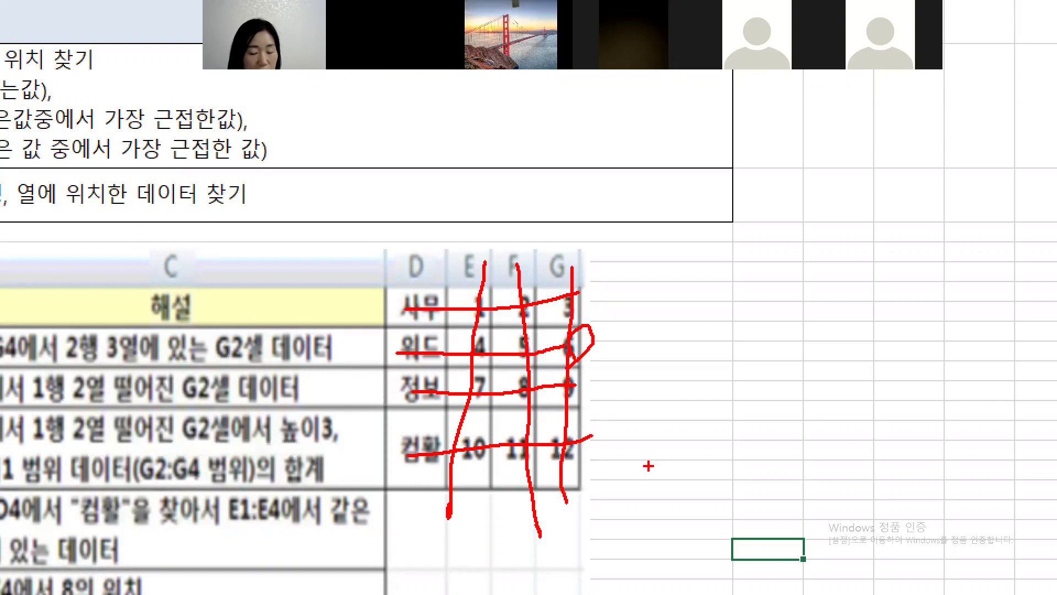
{"action": "key", "text": "Escape"}
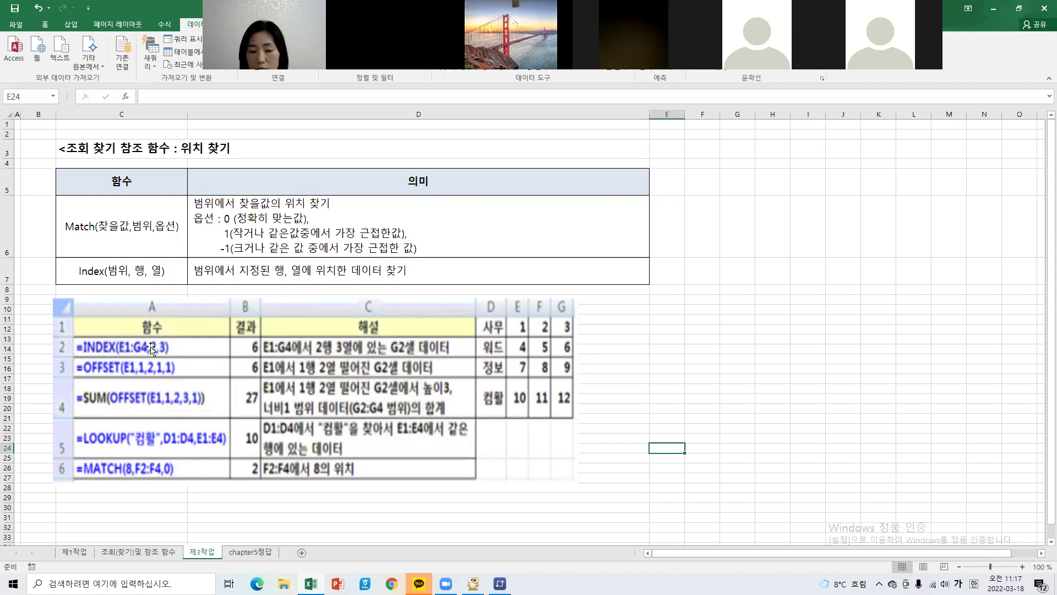
Place the 제1작업 sheet beside the exam instructions and check the 현시세 range F5:F13 against the lowest-price position task.
{"action": "left_click", "coordinate": [85, 554]}
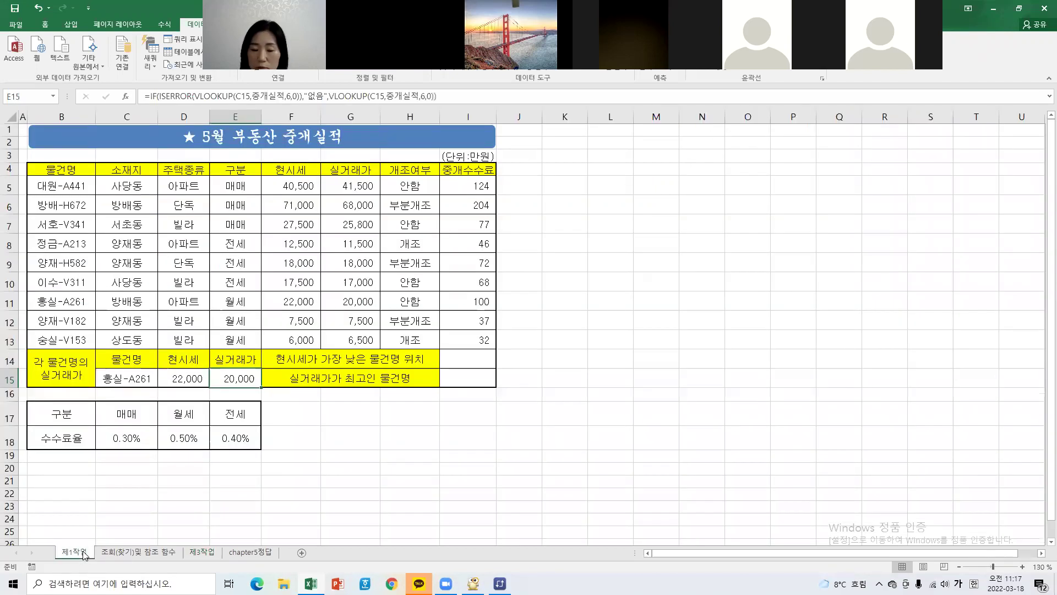
{"action": "left_click", "coordinate": [534, 467]}
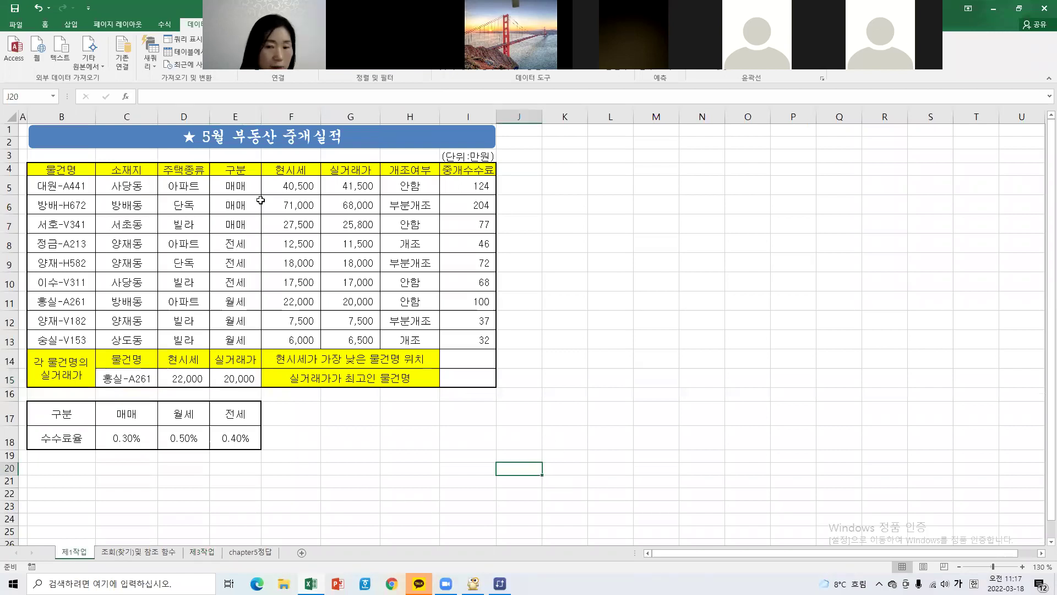
{"action": "left_click", "coordinate": [1020, 8]}
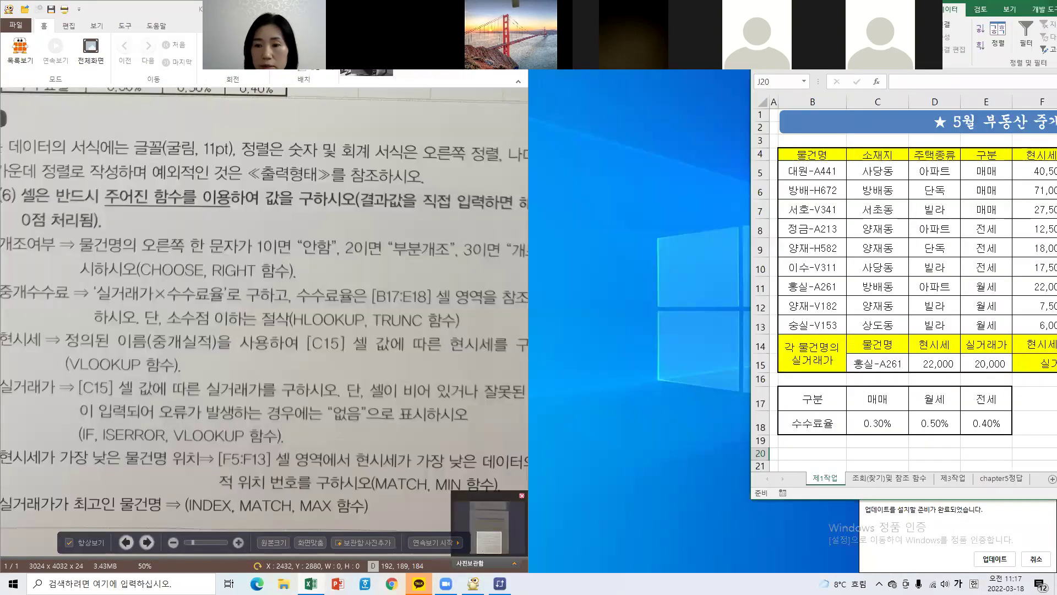
{"action": "left_click", "coordinate": [994, 9]}
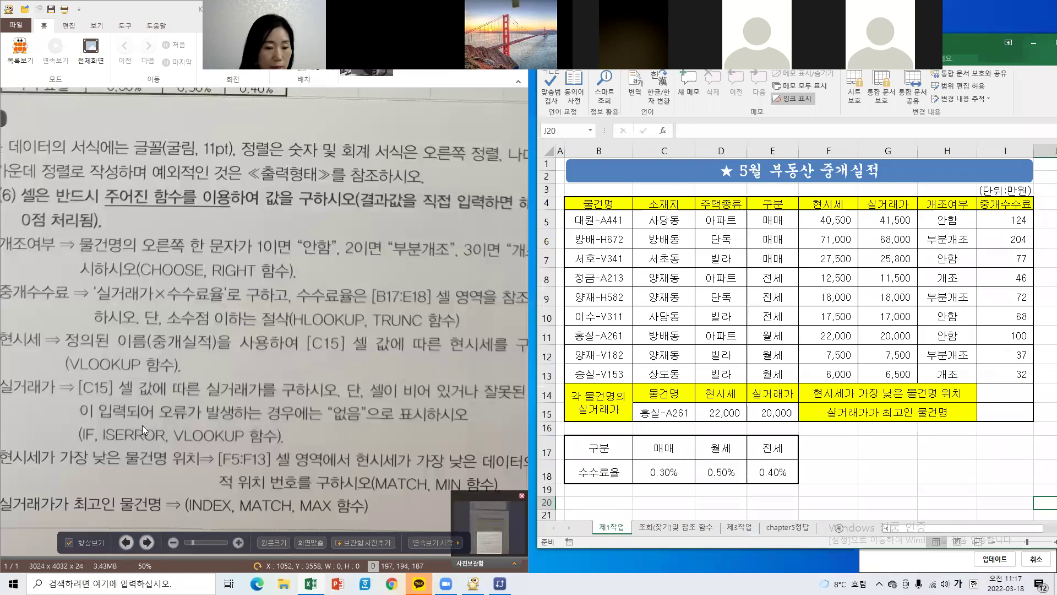
{"action": "left_click_drag", "start_coordinate": [142, 425], "coordinate": [80, 339]}
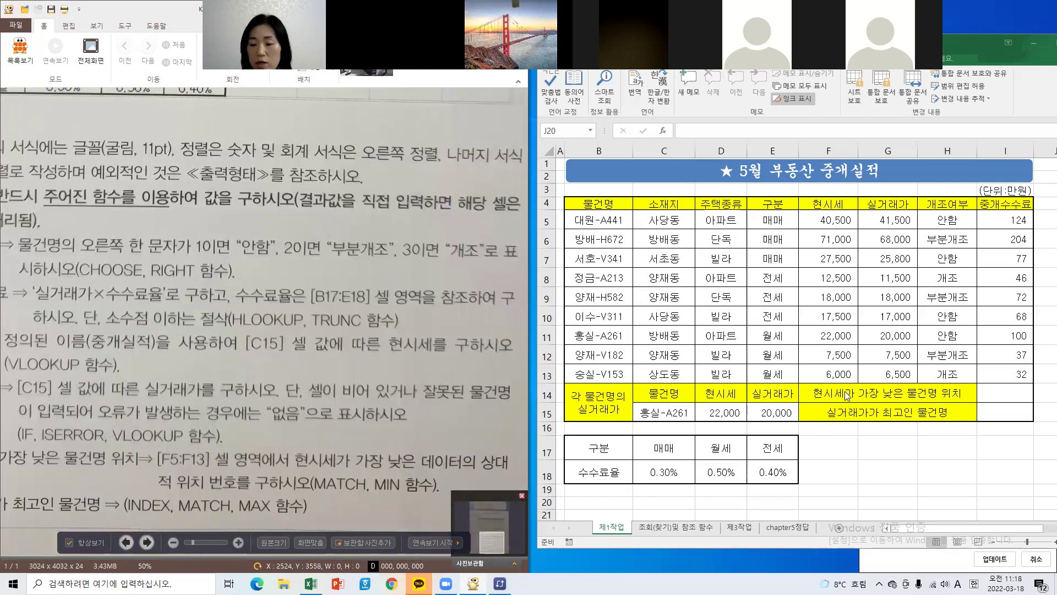
{"action": "left_click", "coordinate": [996, 393]}
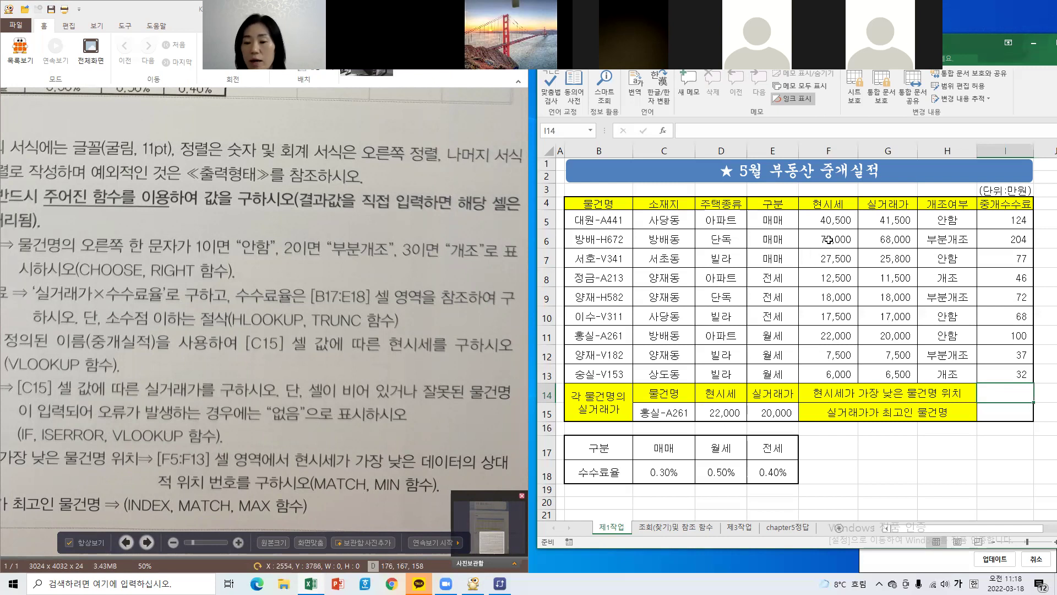
{"action": "left_click_drag", "start_coordinate": [832, 221], "coordinate": [838, 376]}
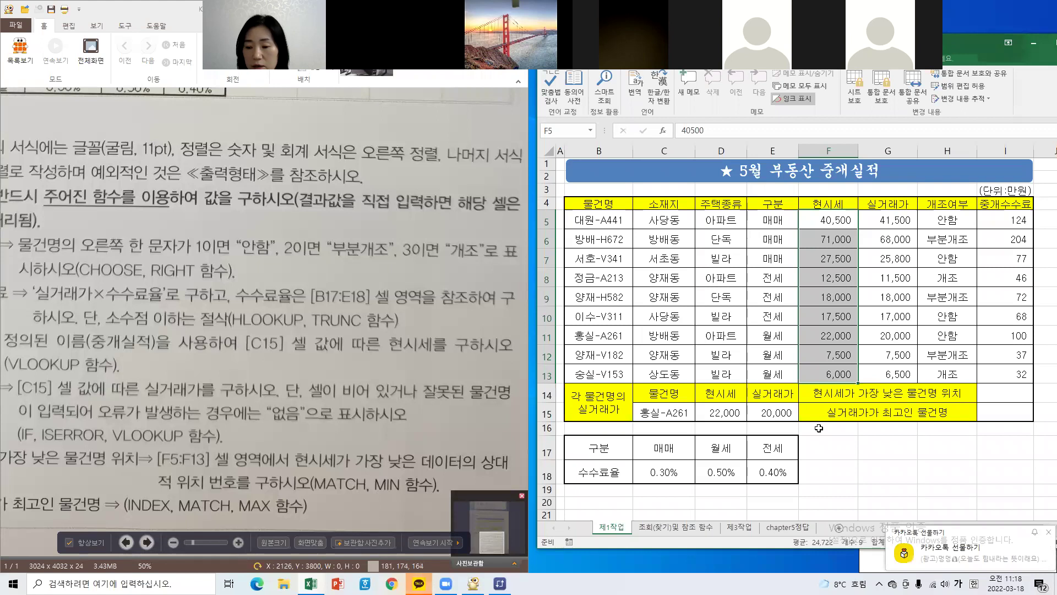
Enter =MIN(F5:F13) in I14 to find the lowest 현시세.
{"action": "left_click", "coordinate": [997, 398]}
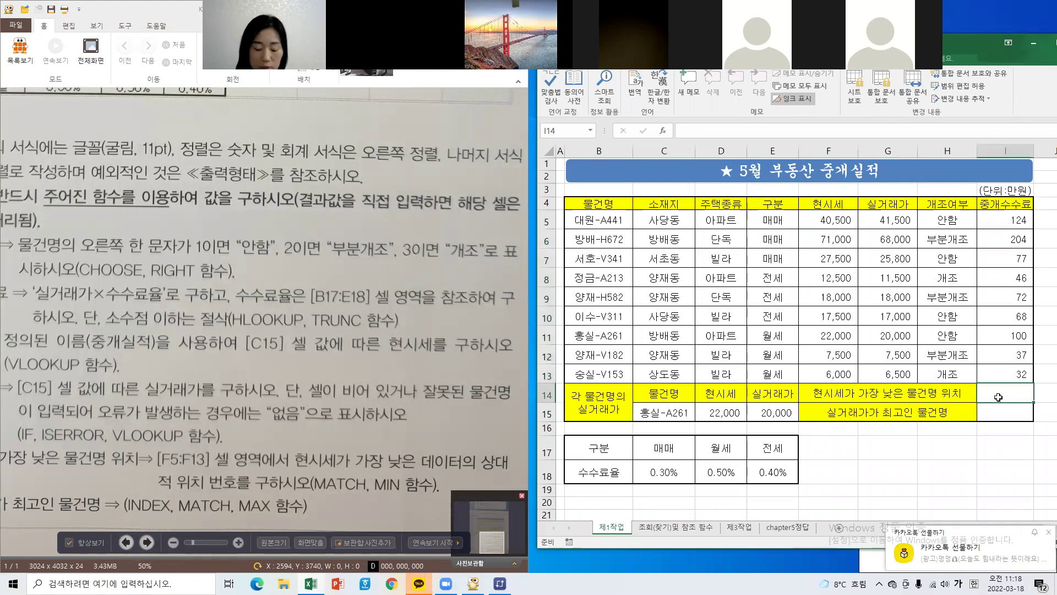
{"action": "type", "text": "ㅡ"}
{"action": "key", "text": "BackSpace"}
{"action": "type", "text": "="}
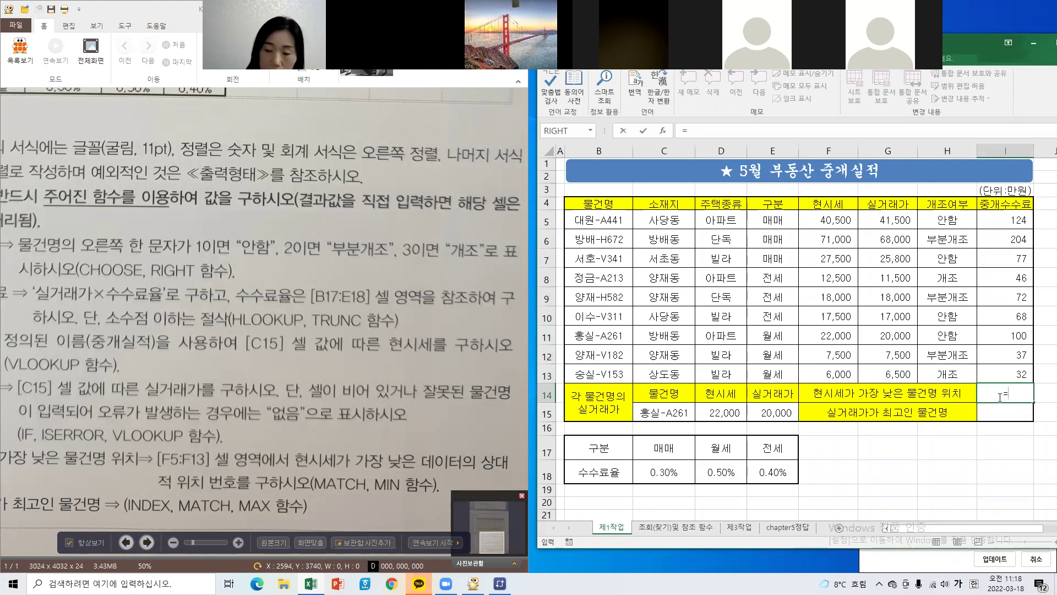
{"action": "key", "text": "Hangul"}
{"action": "type", "text": "="}
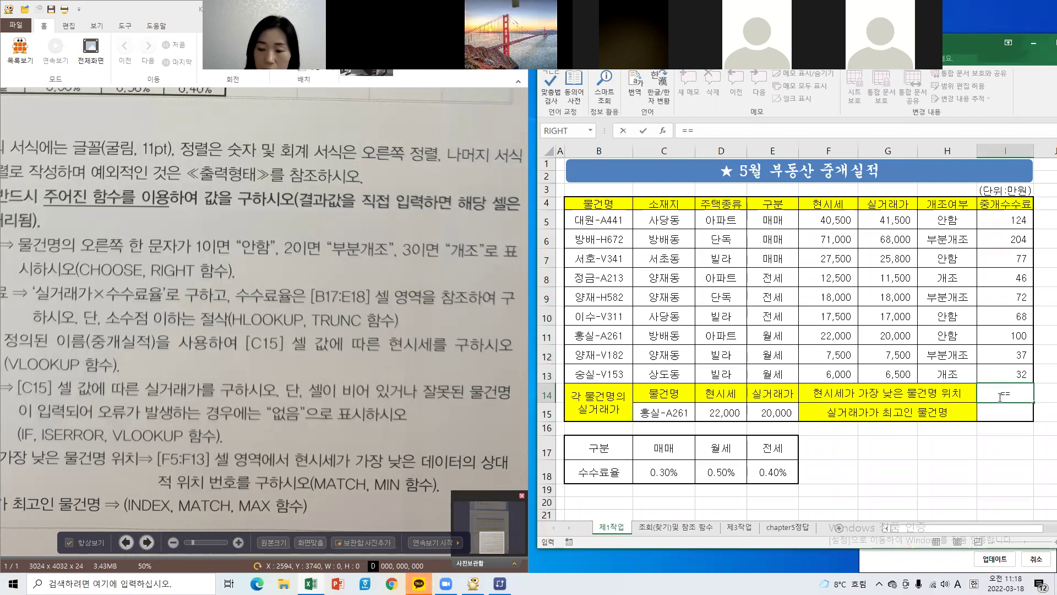
{"action": "type", "text": "m"}
{"action": "key", "text": "BackSpace"}
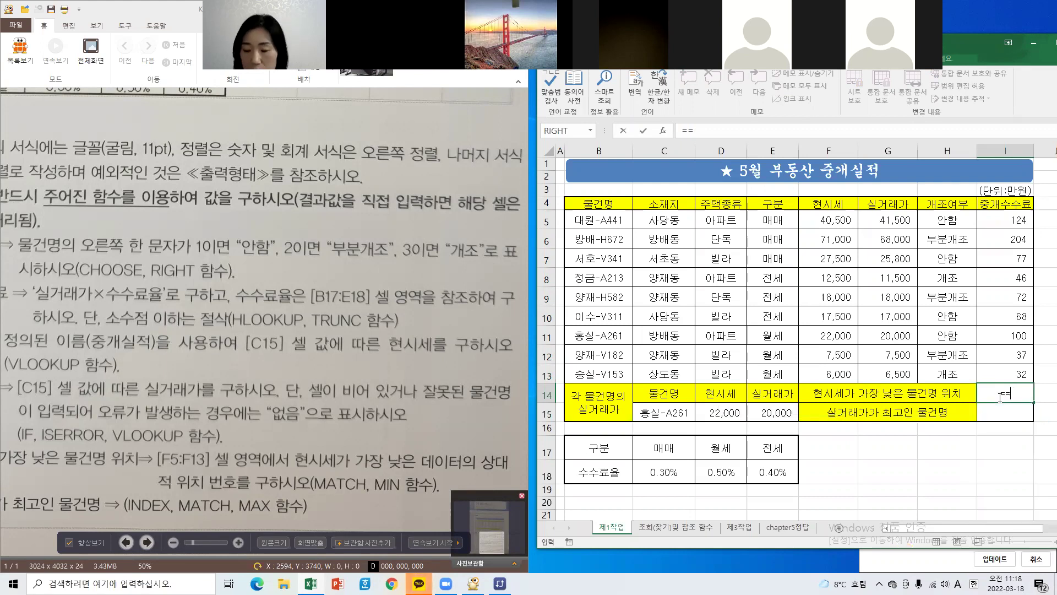
{"action": "key", "text": "BackSpace"}
{"action": "type", "text": "m"}
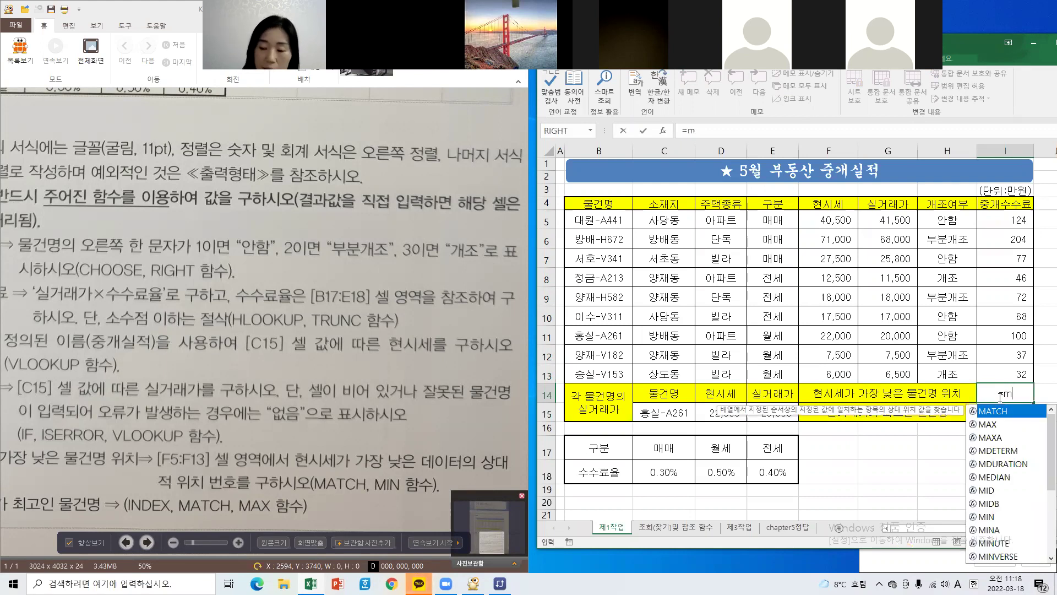
{"action": "type", "text": "i"}
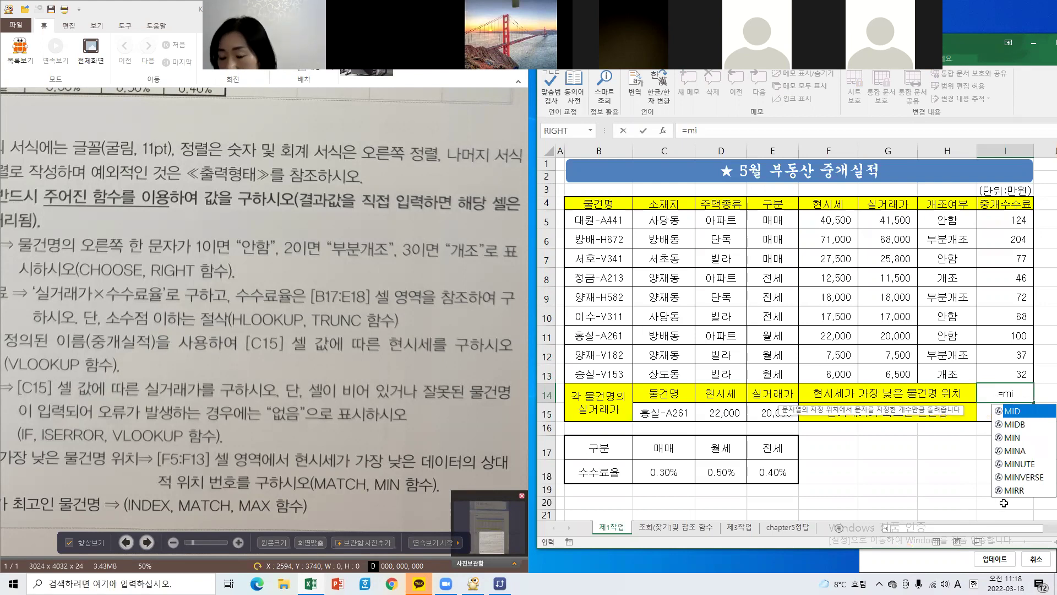
{"action": "double_click", "coordinate": [1010, 437]}
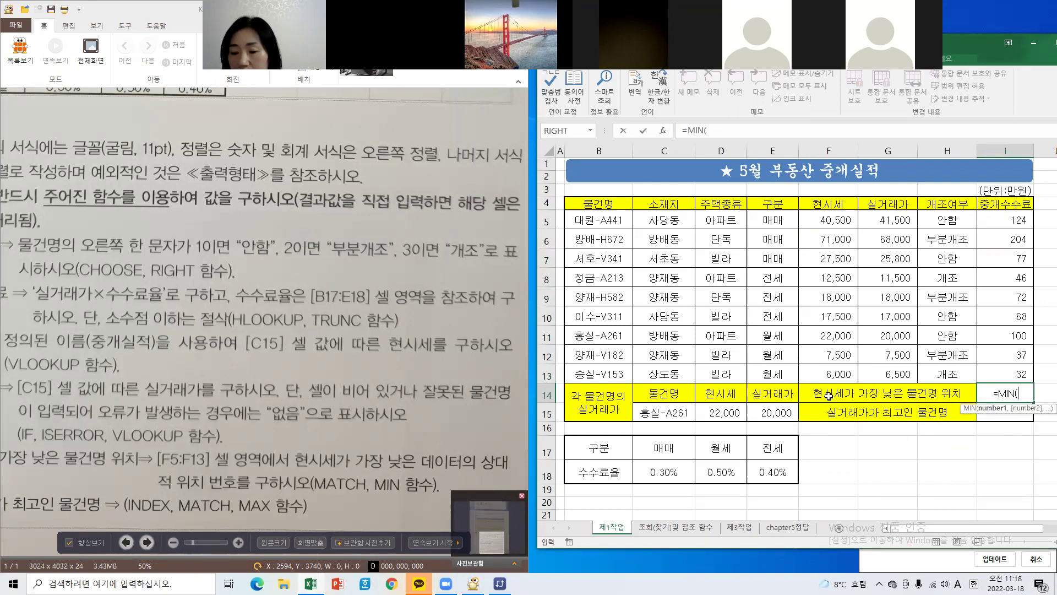
{"action": "left_click_drag", "start_coordinate": [823, 221], "coordinate": [833, 375]}
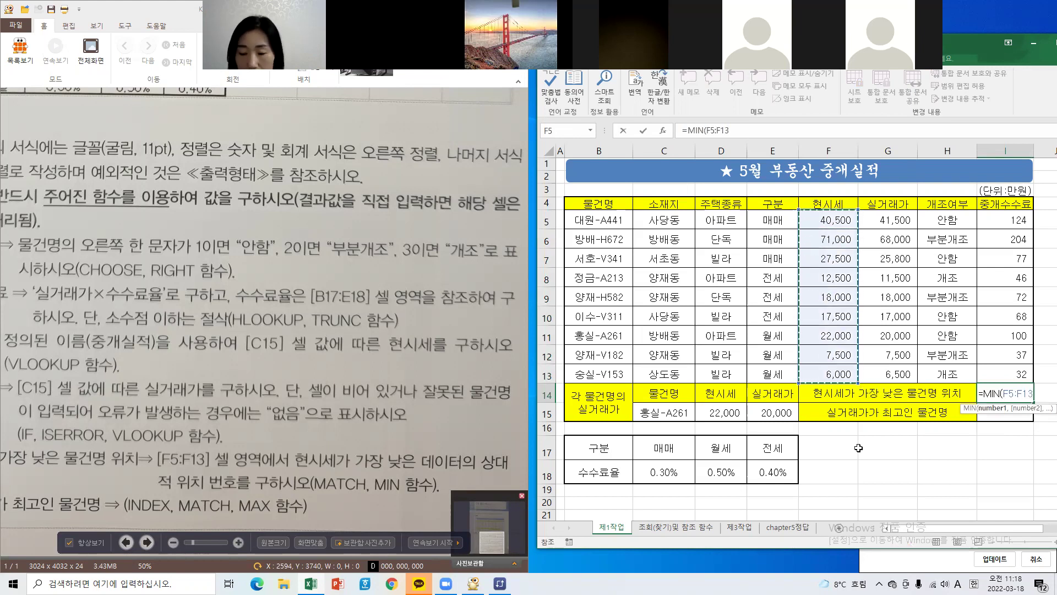
{"action": "key", "text": "Return"}
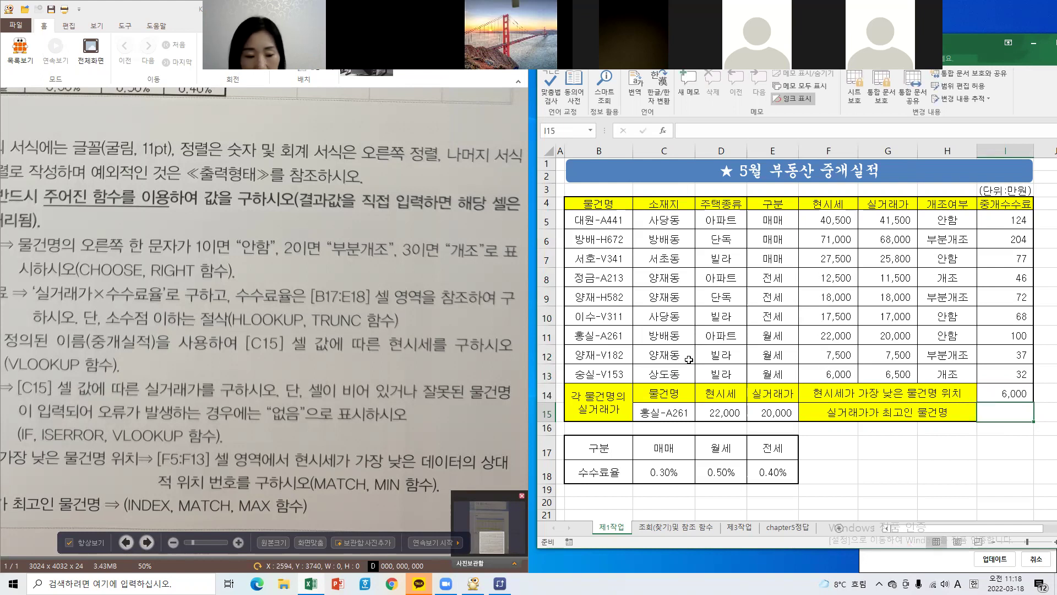
Wrap the MIN formula in I14 in a MATCH function, with MIN(F5:F13) as its lookup value, and open the MATCH arguments.
{"action": "left_click_drag", "start_coordinate": [157, 456], "coordinate": [232, 435]}
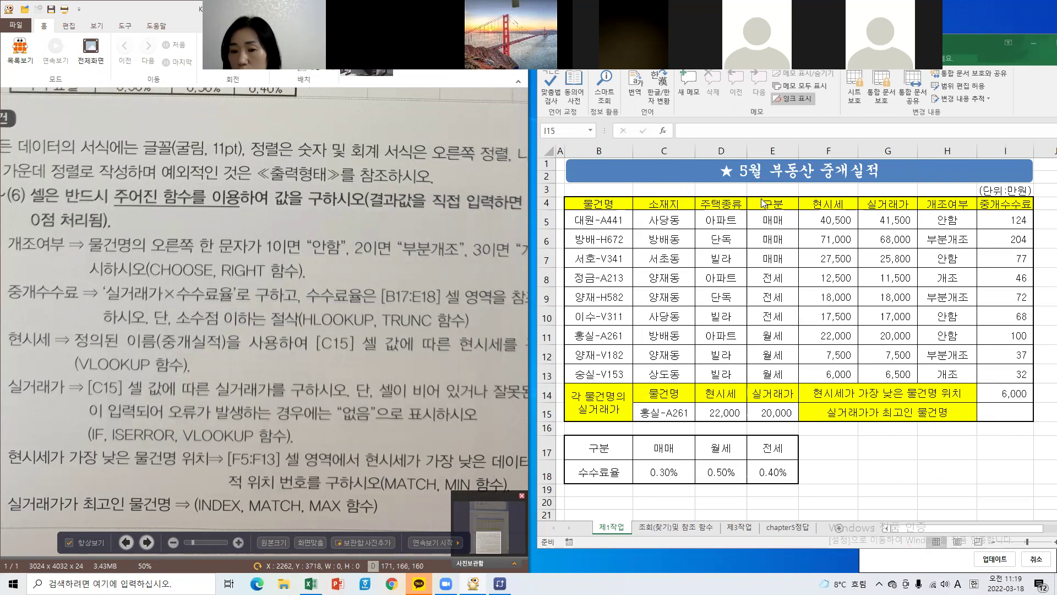
{"action": "left_click", "coordinate": [999, 412]}
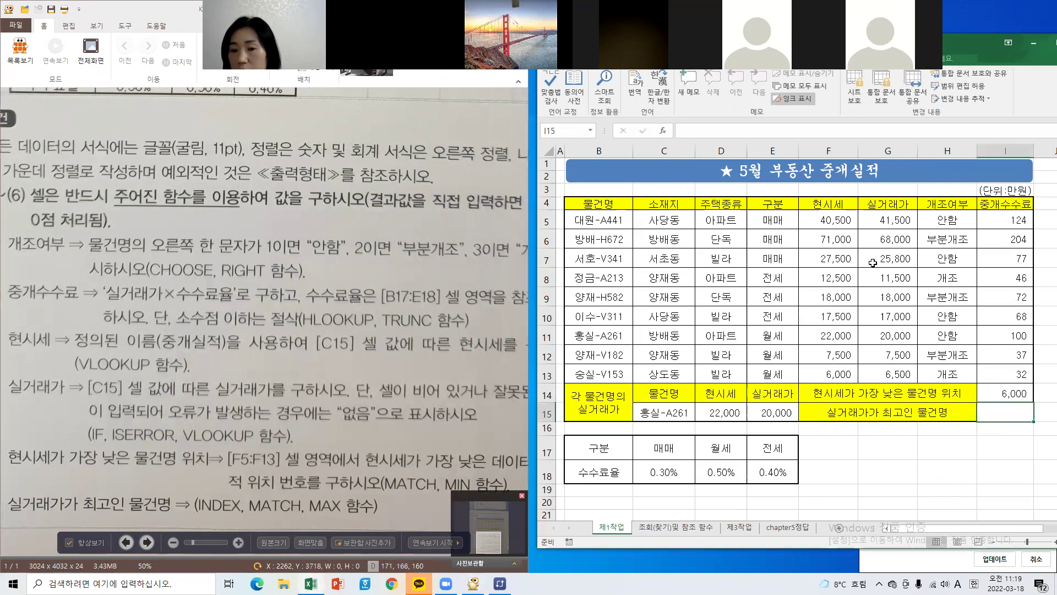
{"action": "left_click", "coordinate": [1007, 394]}
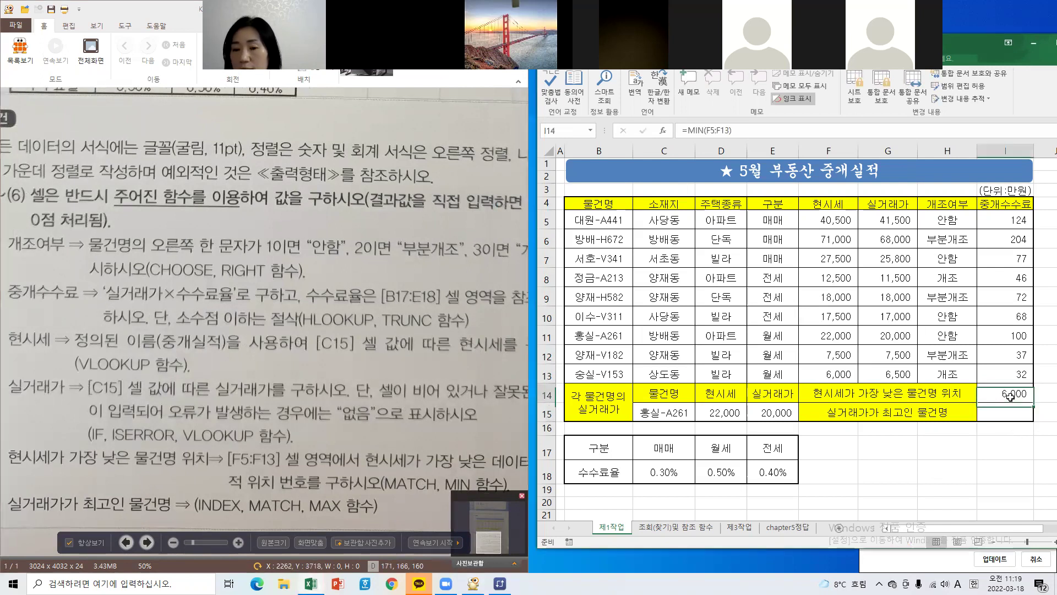
{"action": "left_click", "coordinate": [691, 132]}
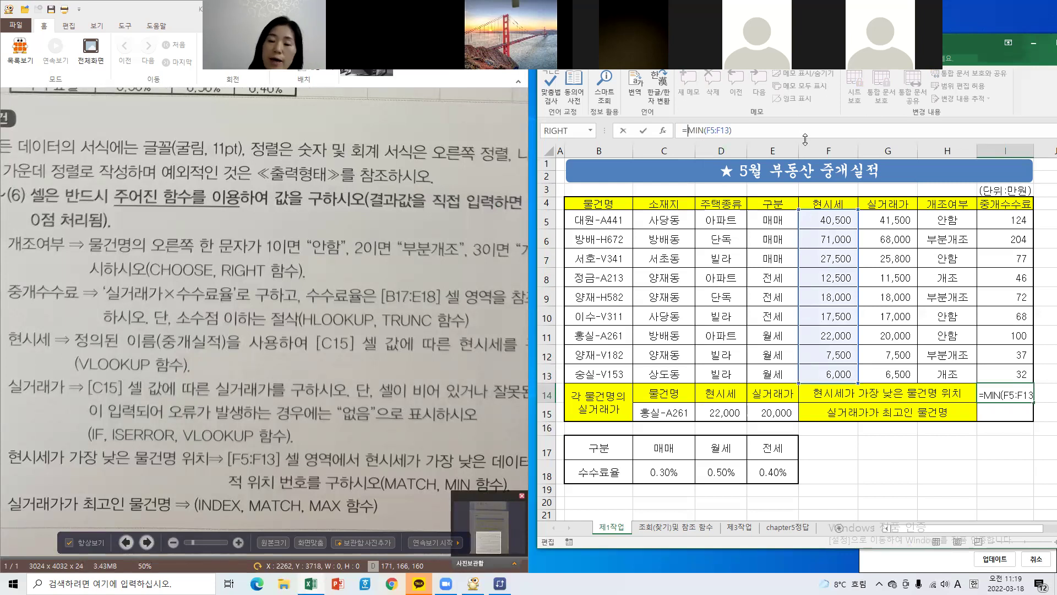
{"action": "type", "text": "mat"}
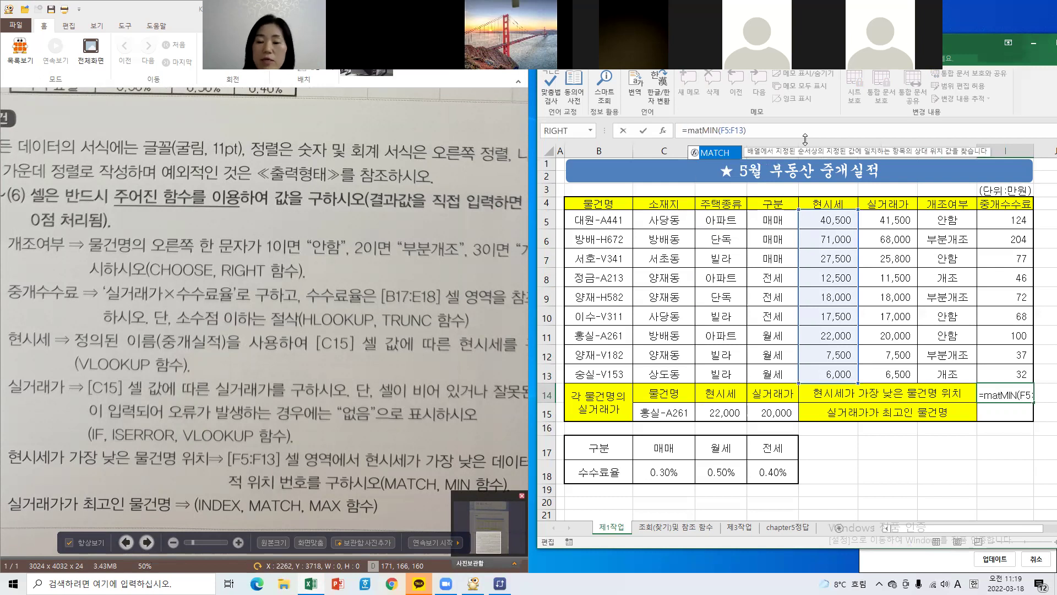
{"action": "key", "text": "Tab"}
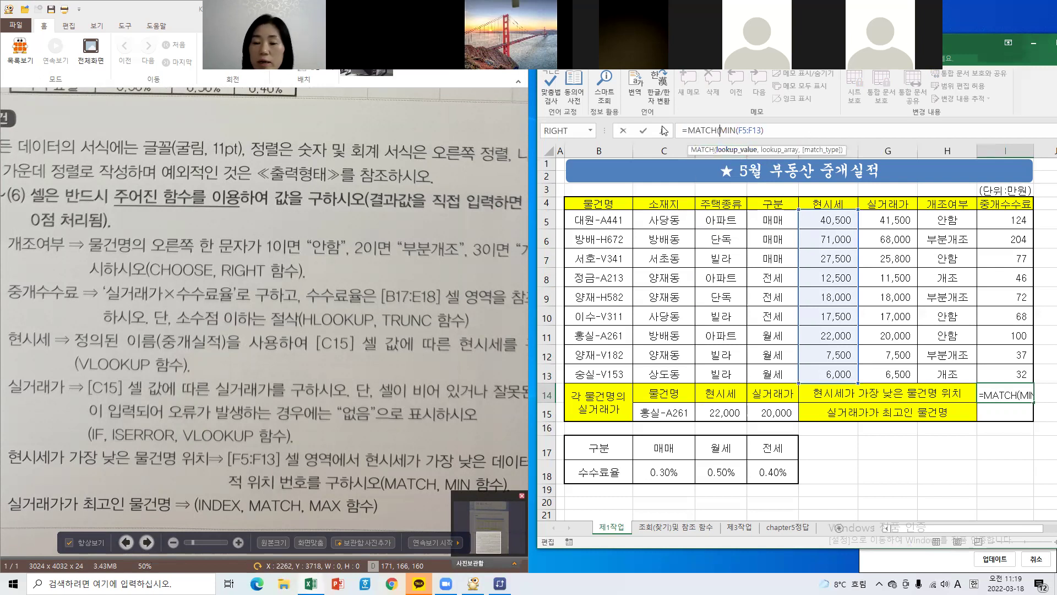
{"action": "left_click", "coordinate": [663, 130]}
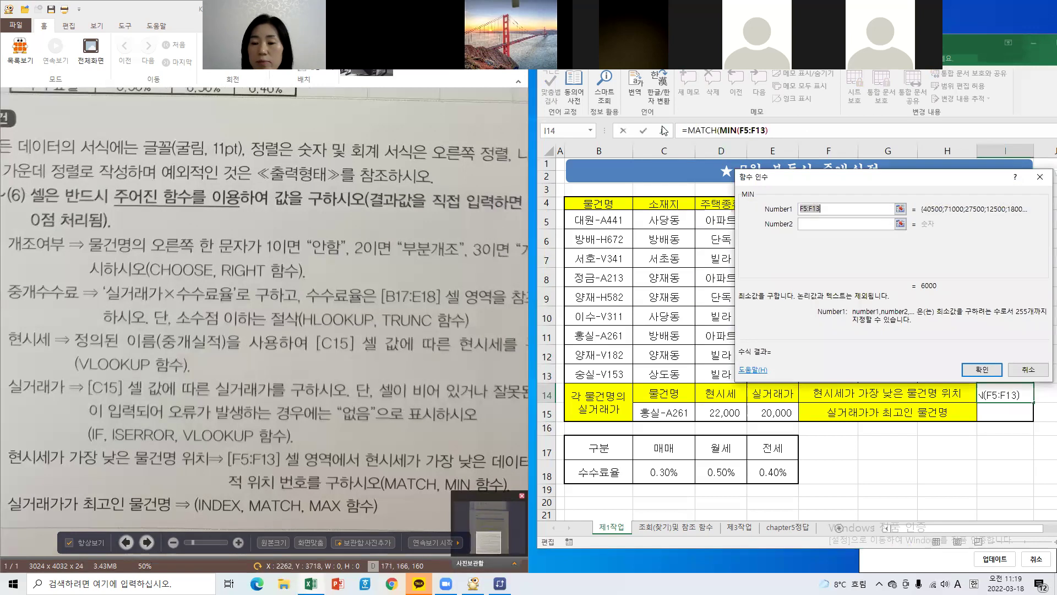
{"action": "left_click", "coordinate": [703, 130]}
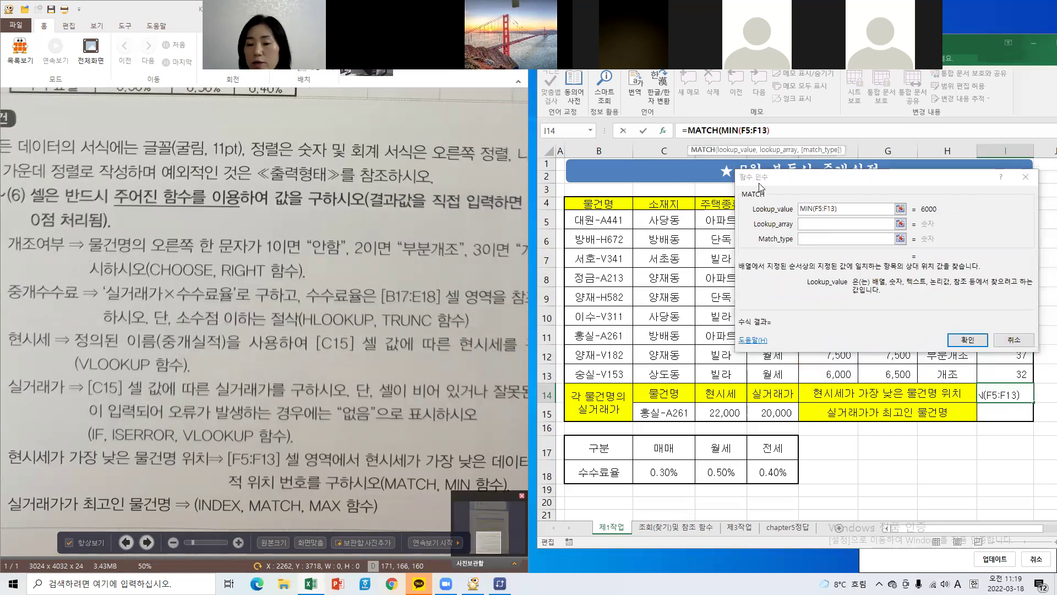
{"action": "left_click", "coordinate": [796, 182]}
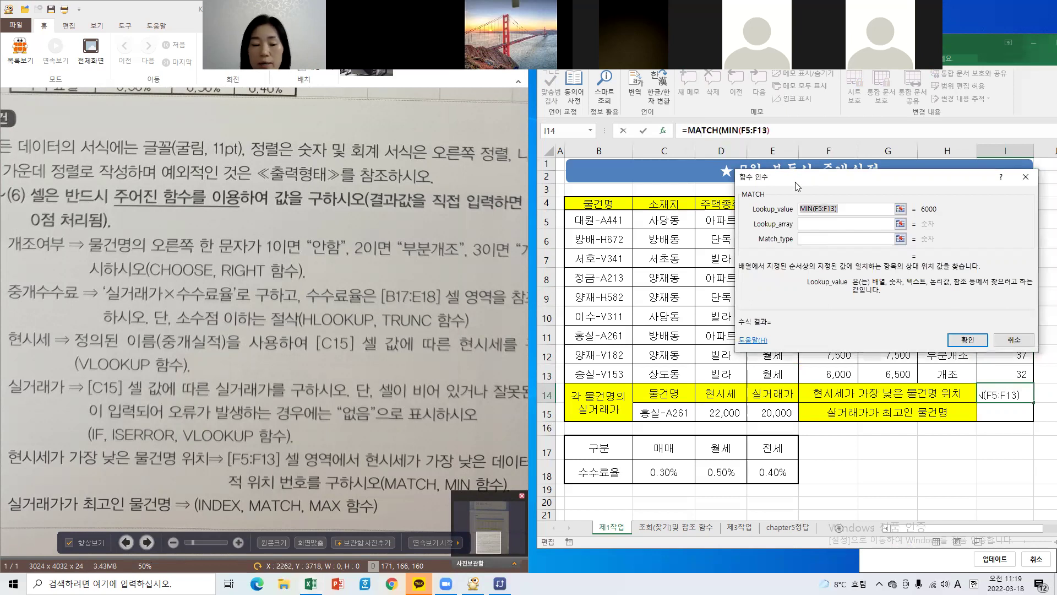
{"action": "left_click_drag", "start_coordinate": [796, 185], "coordinate": [208, 143]}
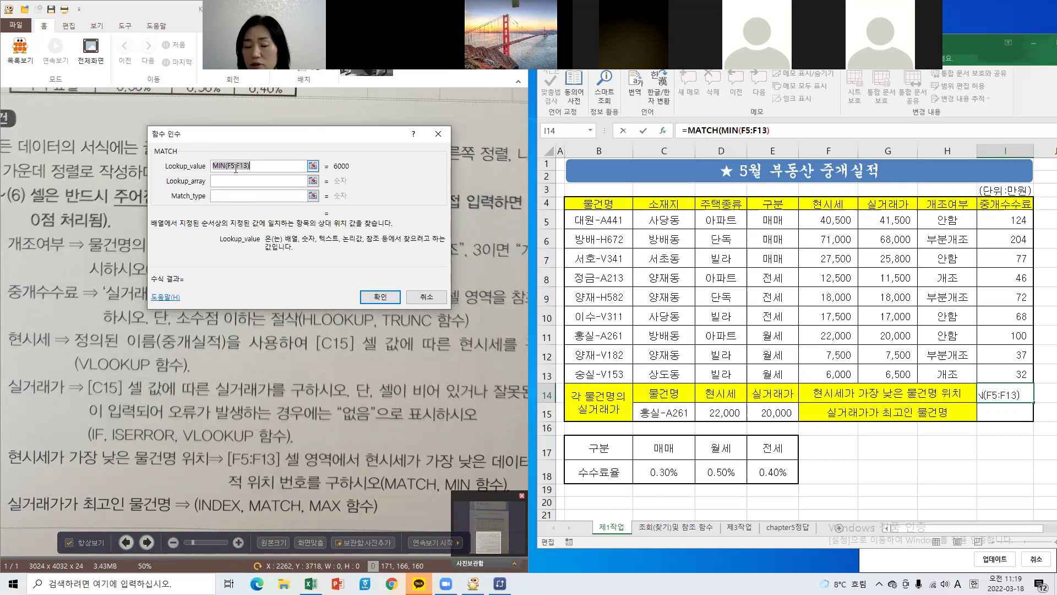
Complete the MATCH in I14 with lookup array F5:F13 and match type 0.
{"action": "left_click", "coordinate": [219, 181]}
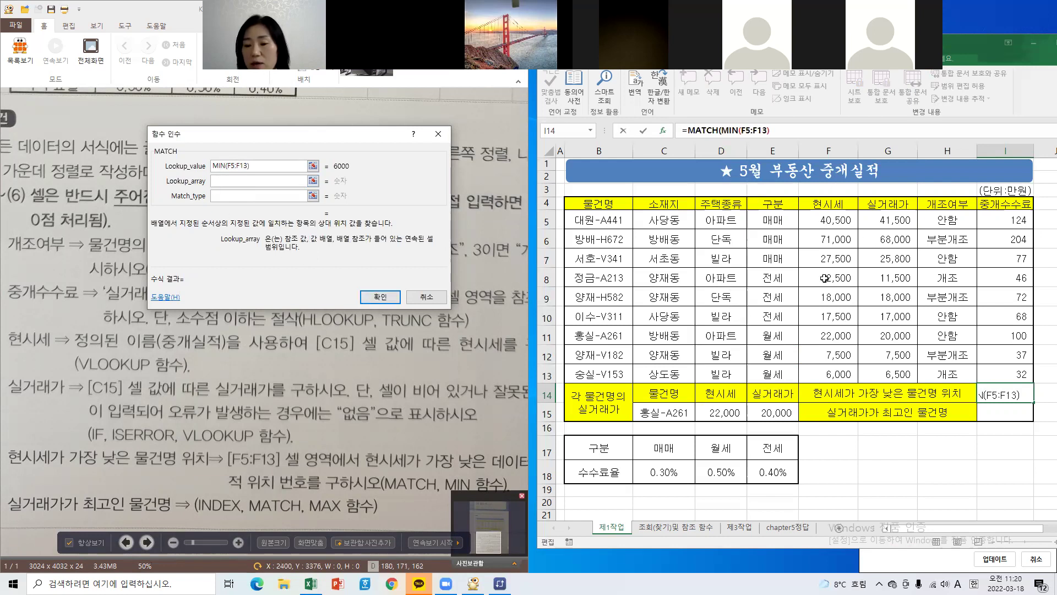
{"action": "left_click_drag", "start_coordinate": [820, 221], "coordinate": [840, 377]}
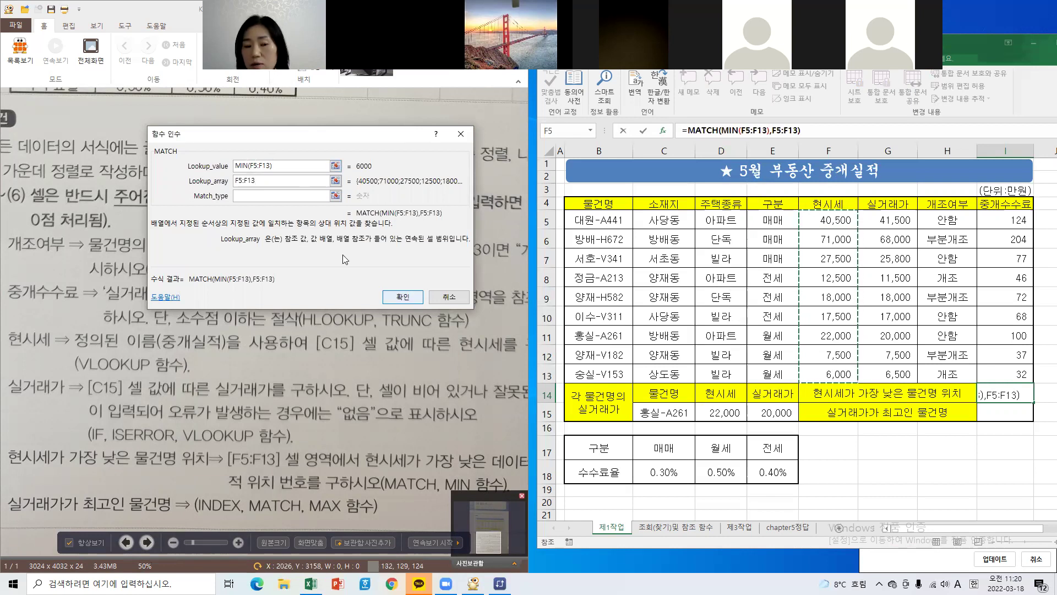
{"action": "left_click", "coordinate": [240, 195]}
{"action": "type", "text": "0"}
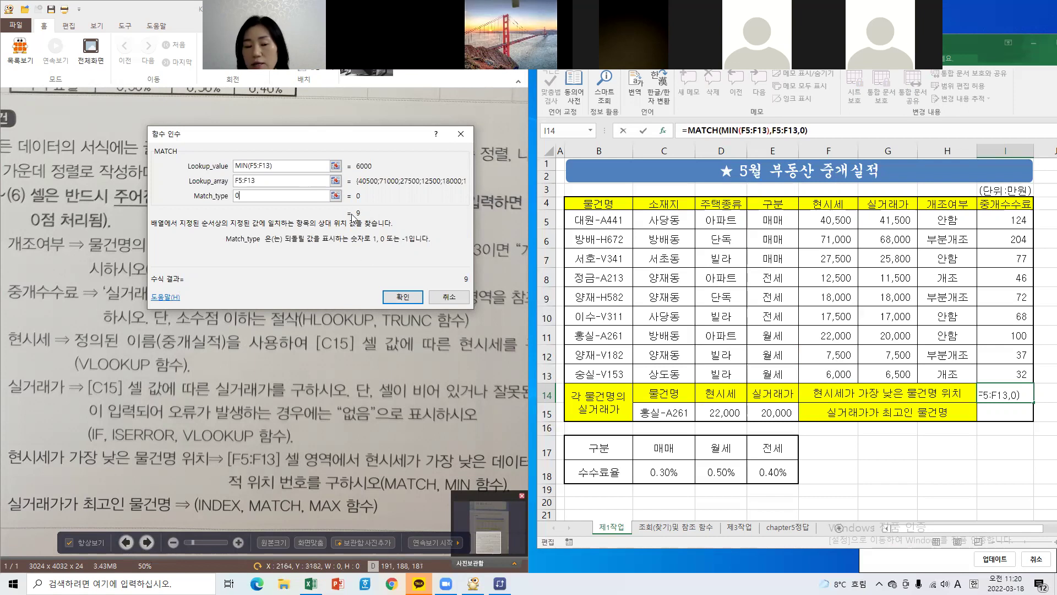
{"action": "left_click", "coordinate": [403, 297]}
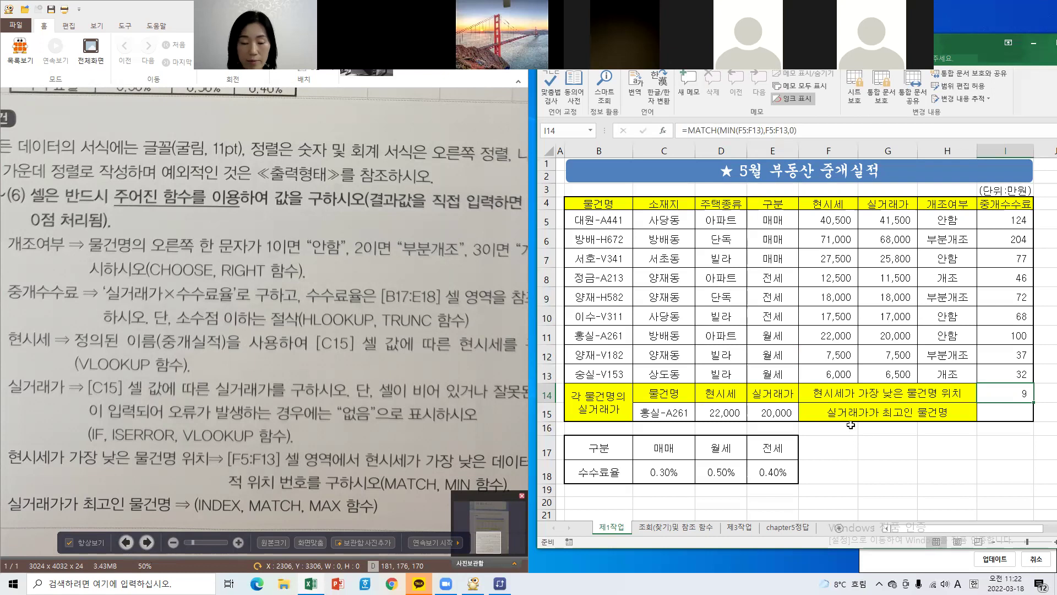
Enter =MAX(G5:G13) in I15 to find the highest 실거래가.
{"action": "scroll", "coordinate": [275, 398], "scroll_direction": "left", "scroll_amount": 3}
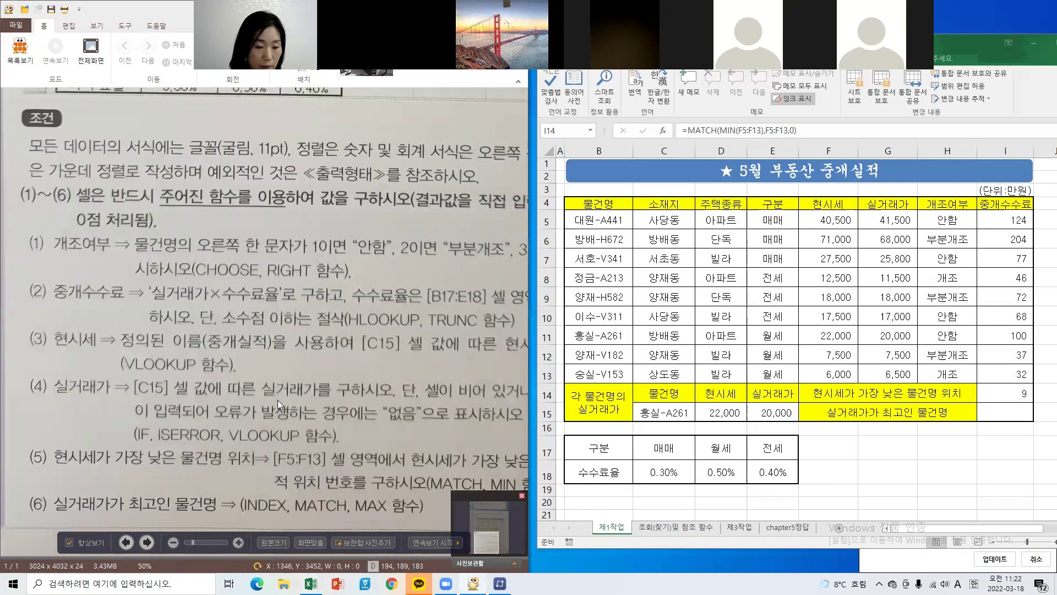
{"action": "scroll", "coordinate": [257, 381], "scroll_direction": "right", "scroll_amount": 1}
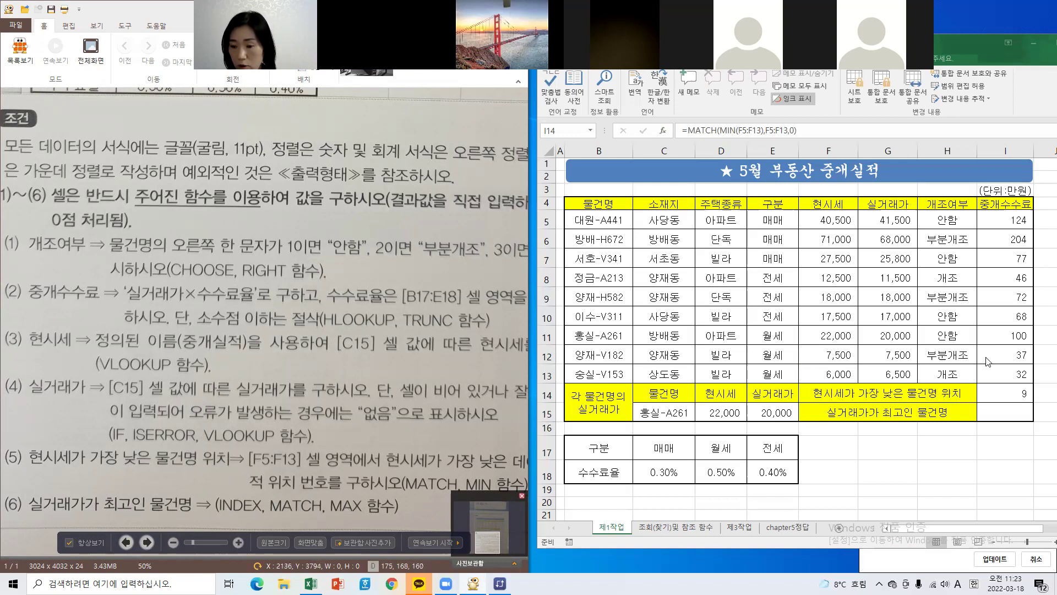
{"action": "left_click", "coordinate": [1001, 414]}
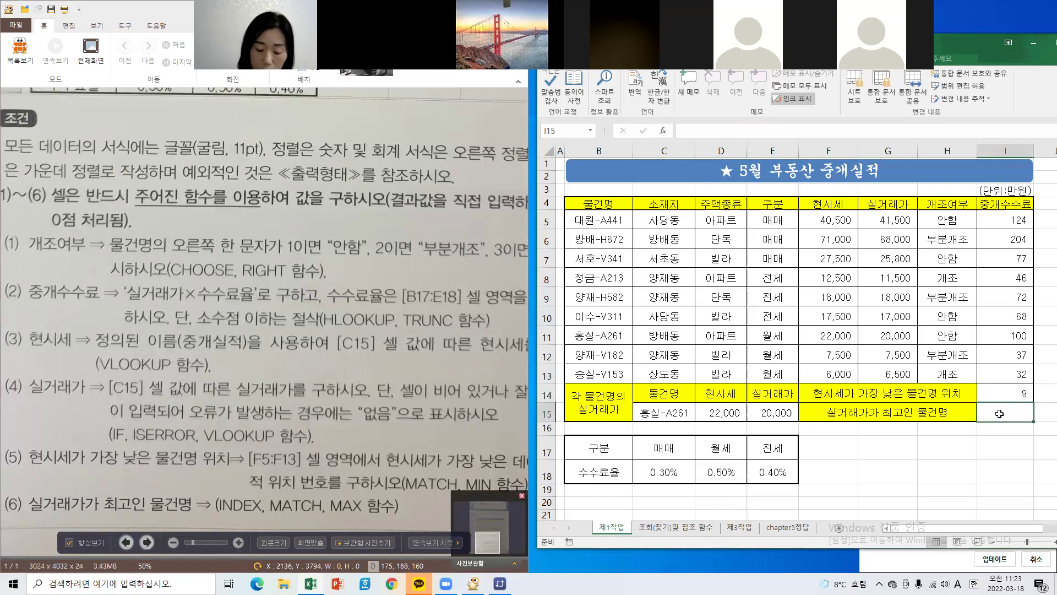
{"action": "type", "text": "="}
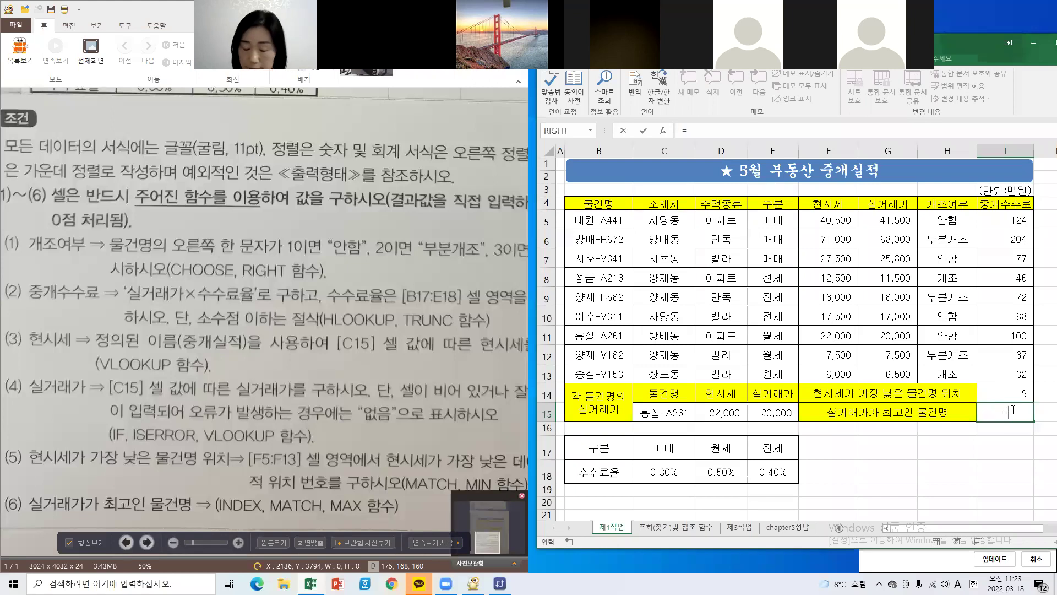
{"action": "type", "text": "ma"}
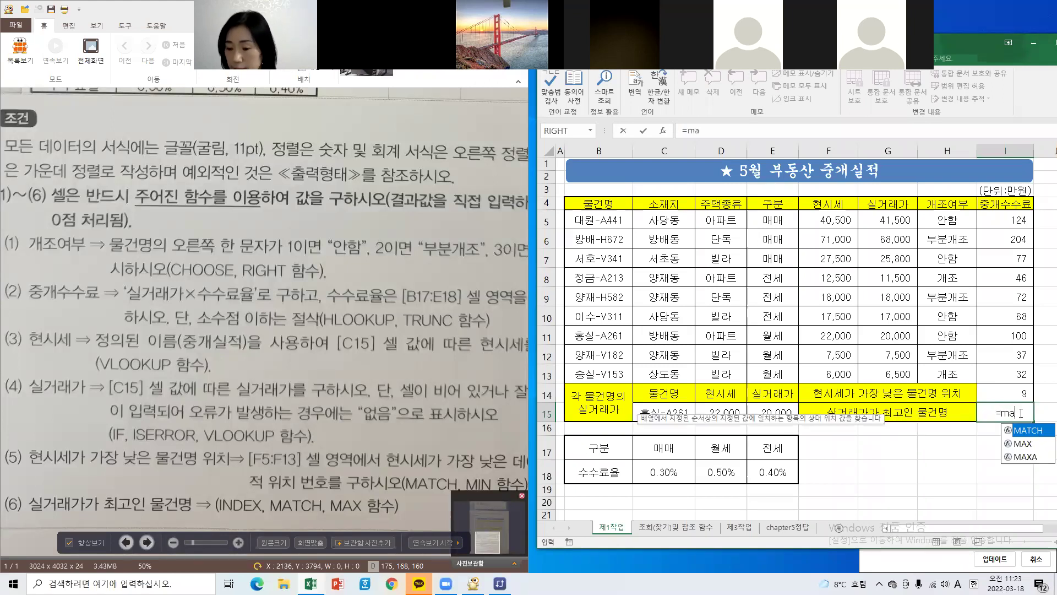
{"action": "double_click", "coordinate": [1027, 456]}
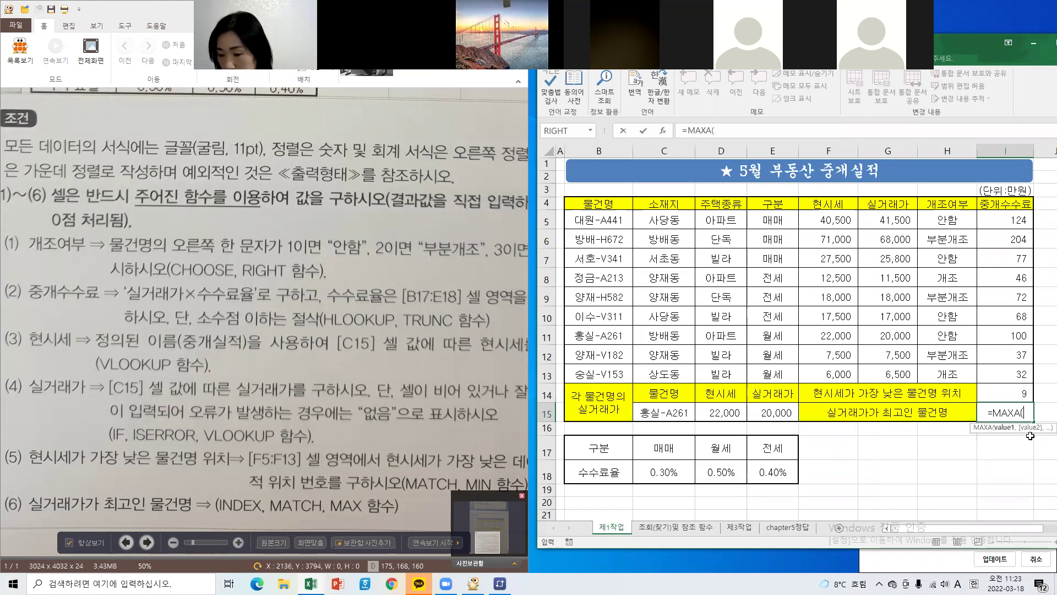
{"action": "key", "text": "BackSpace"}
{"action": "key", "text": "BackSpace"}
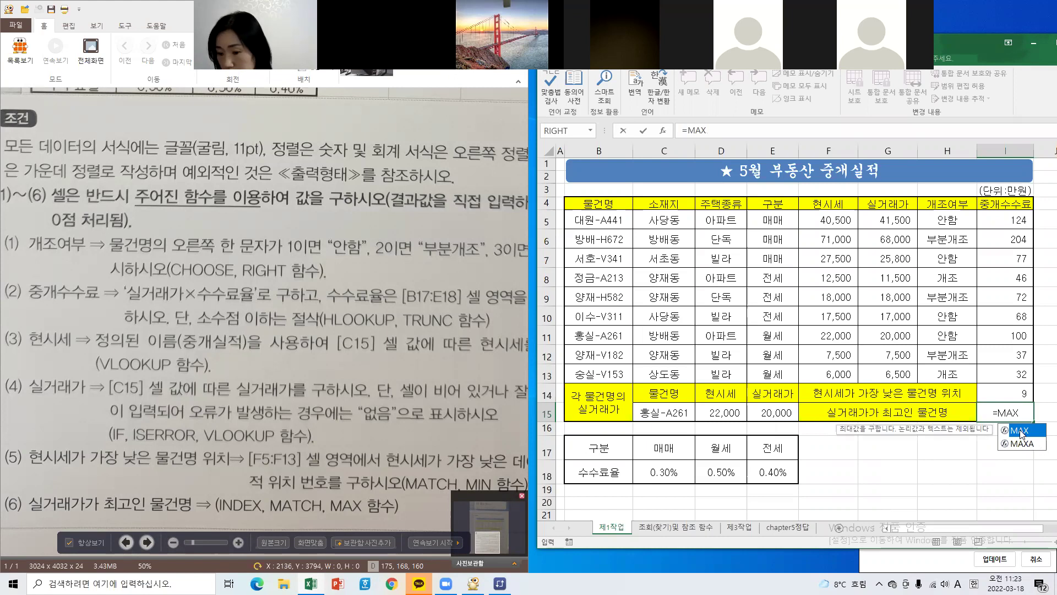
{"action": "double_click", "coordinate": [1019, 430]}
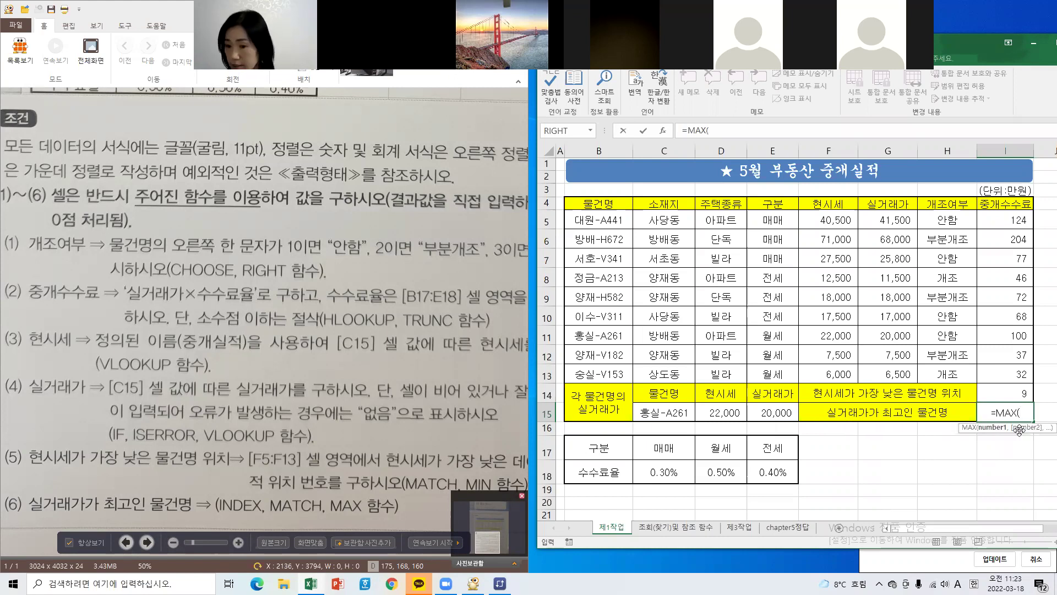
{"action": "left_click_drag", "start_coordinate": [894, 223], "coordinate": [887, 375]}
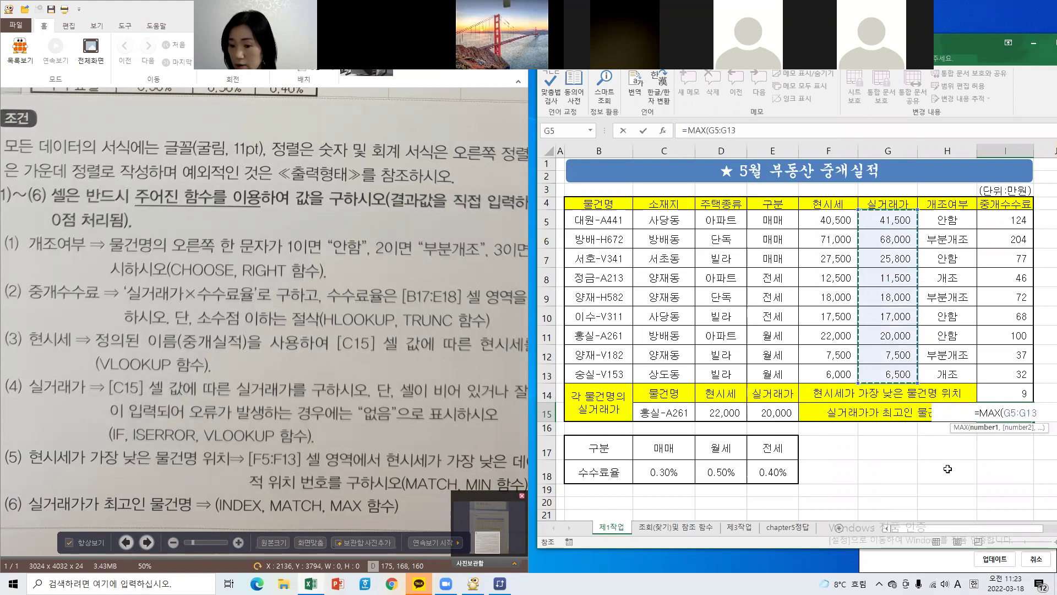
{"action": "key", "text": "Return"}
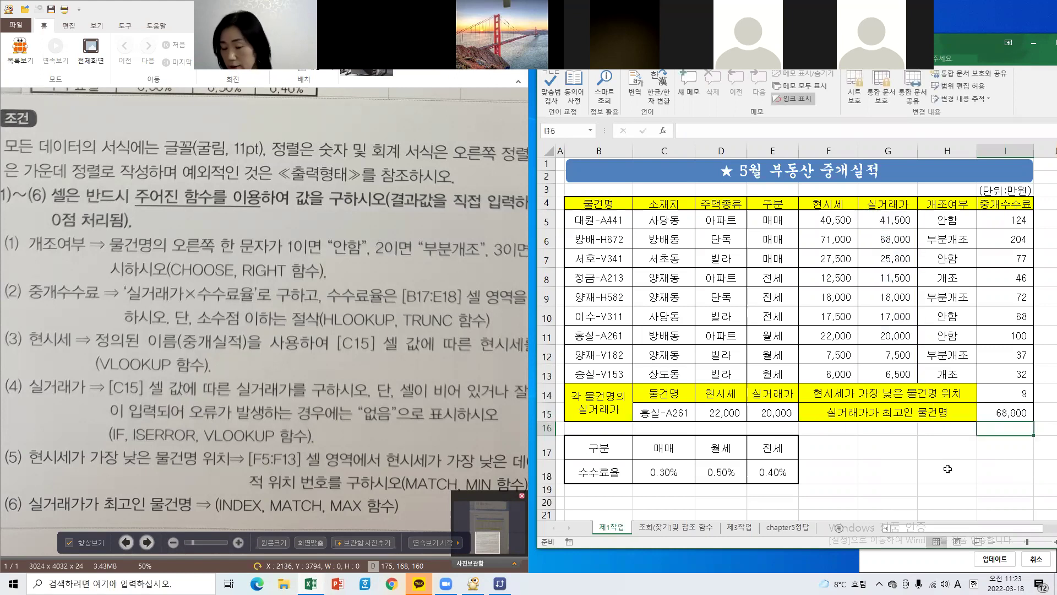
Wrap the MAX formula in I15 in a MATCH function, with MAX(G5:G13) as its lookup value, and open the MATCH arguments.
{"action": "left_click", "coordinate": [1007, 412]}
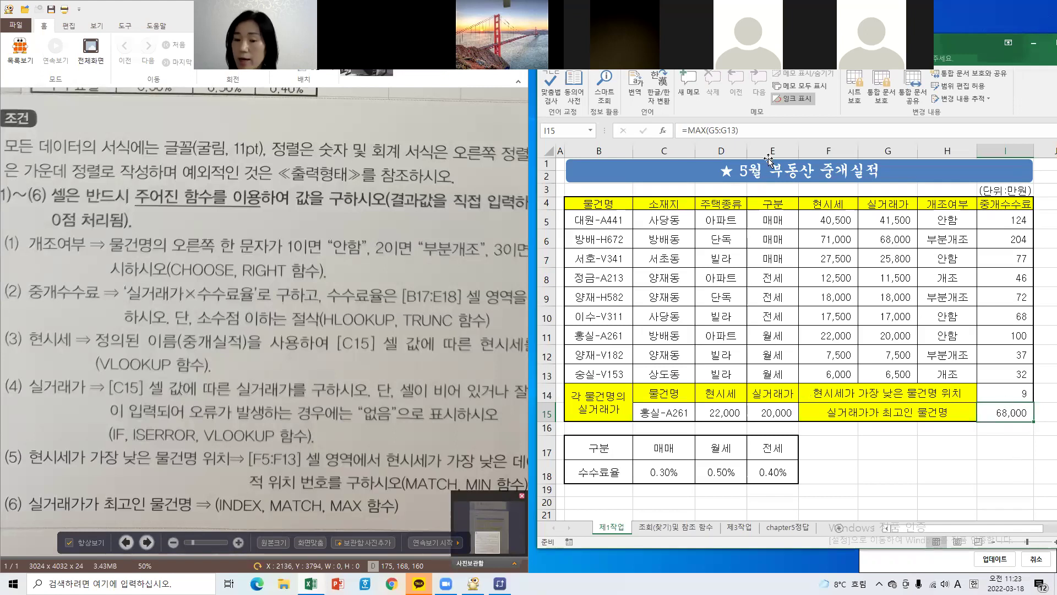
{"action": "left_click", "coordinate": [690, 131]}
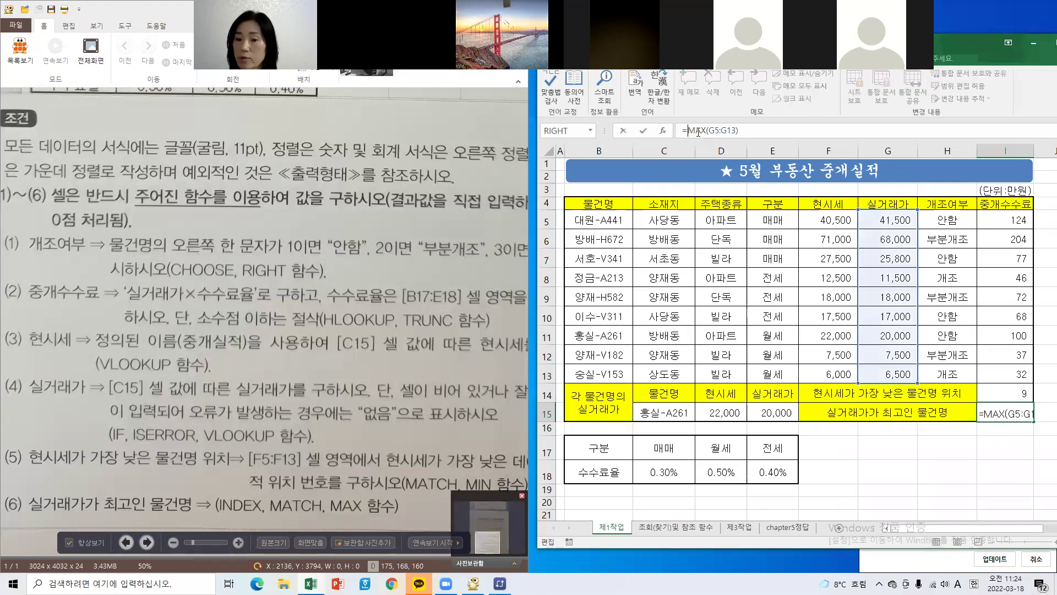
{"action": "type", "text": "ma"}
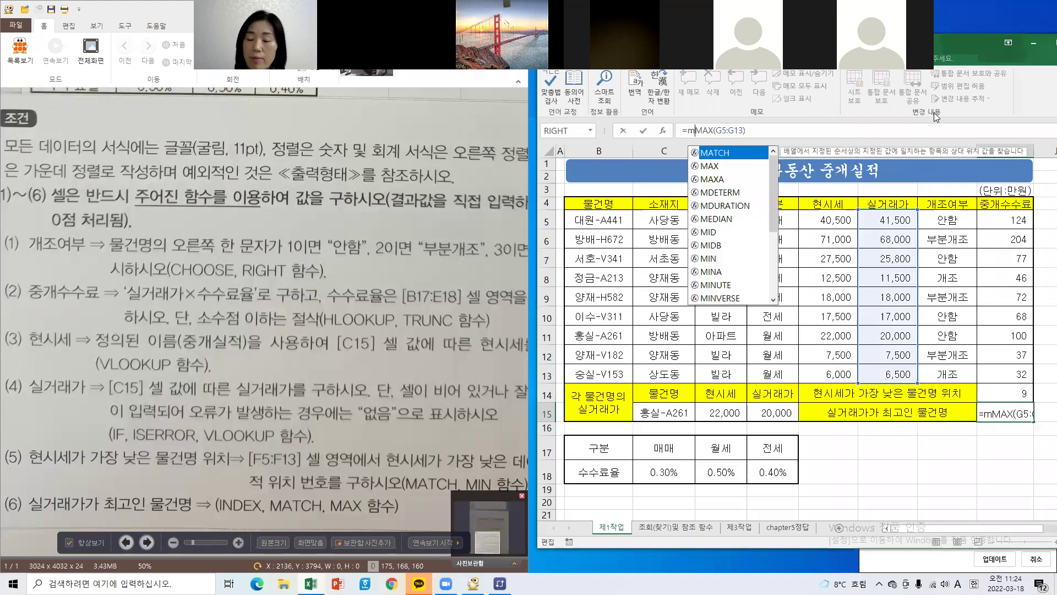
{"action": "double_click", "coordinate": [715, 152]}
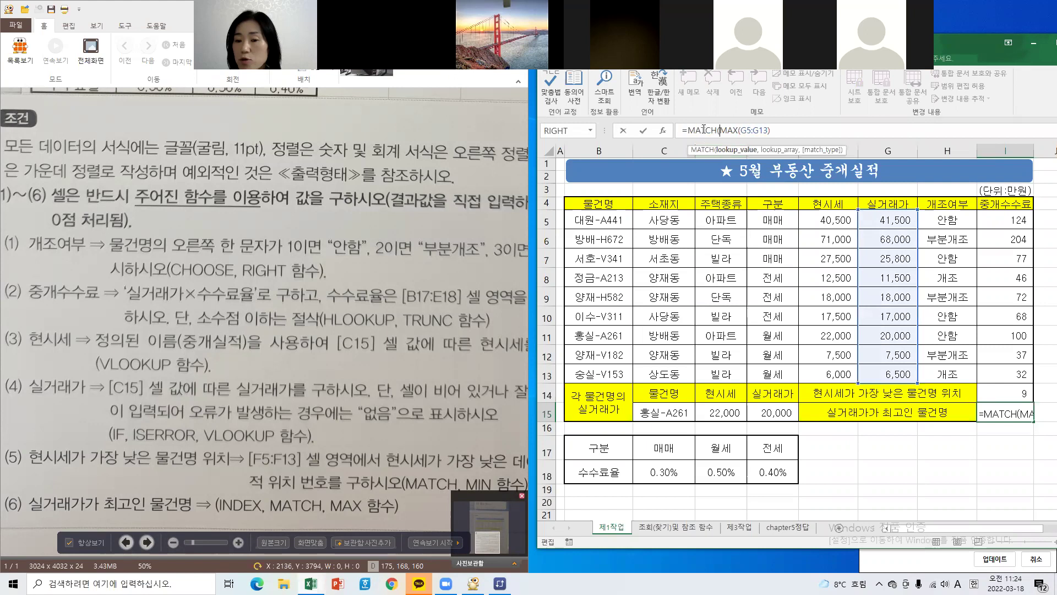
{"action": "left_click", "coordinate": [701, 130]}
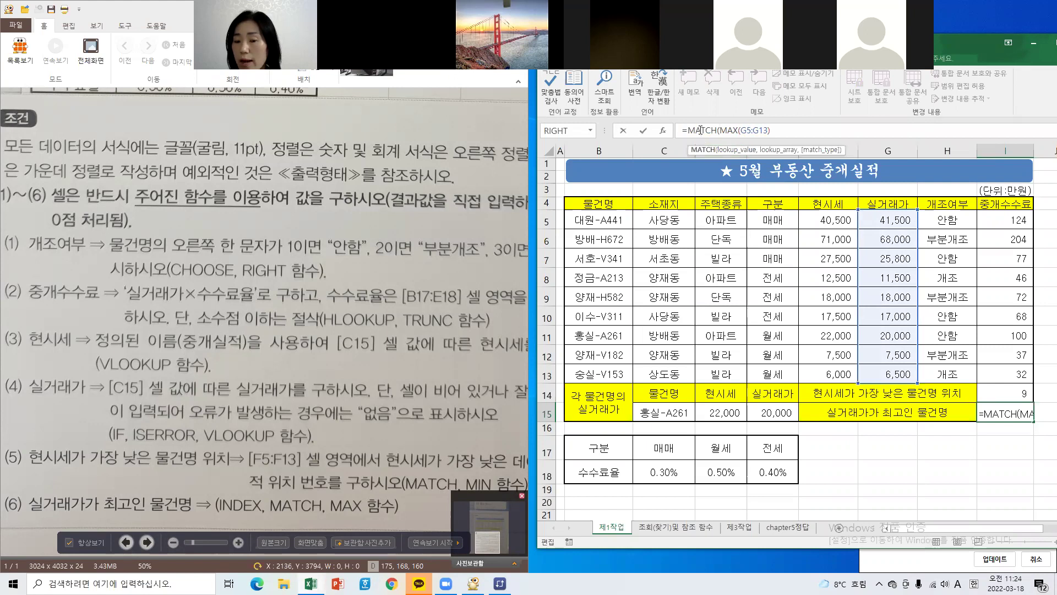
{"action": "left_click", "coordinate": [662, 131]}
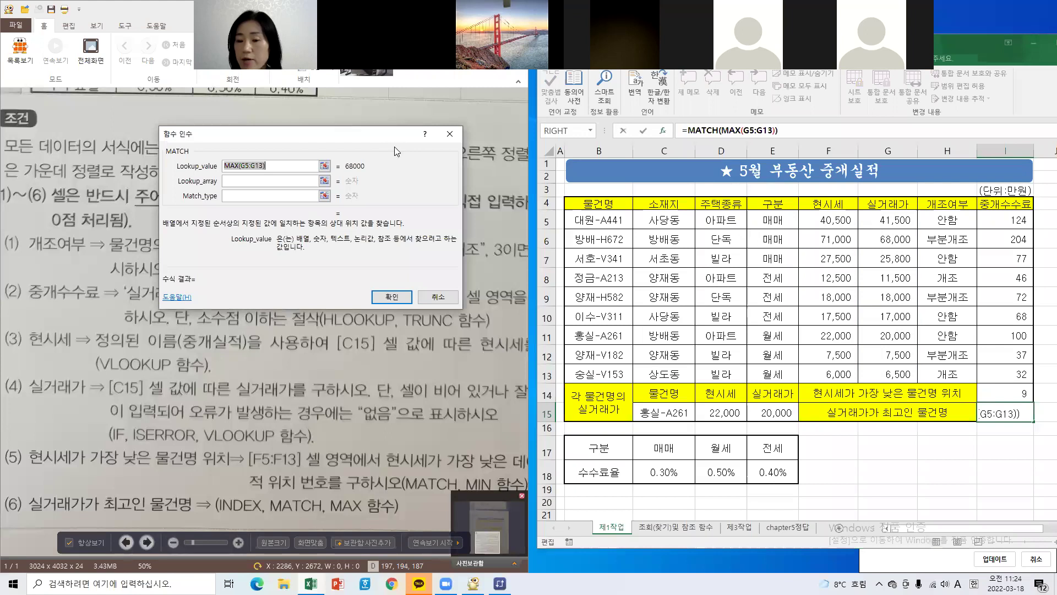
{"action": "left_click_drag", "start_coordinate": [394, 146], "coordinate": [472, 141]}
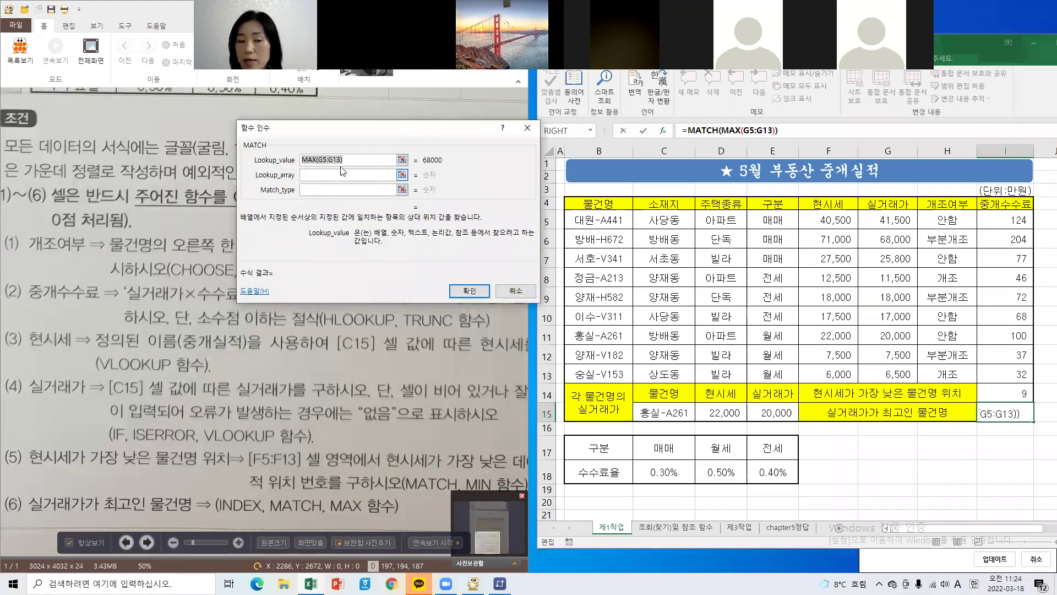
Complete the MATCH in I15 with lookup array G5:G13 and match type 0.
{"action": "left_click", "coordinate": [312, 175]}
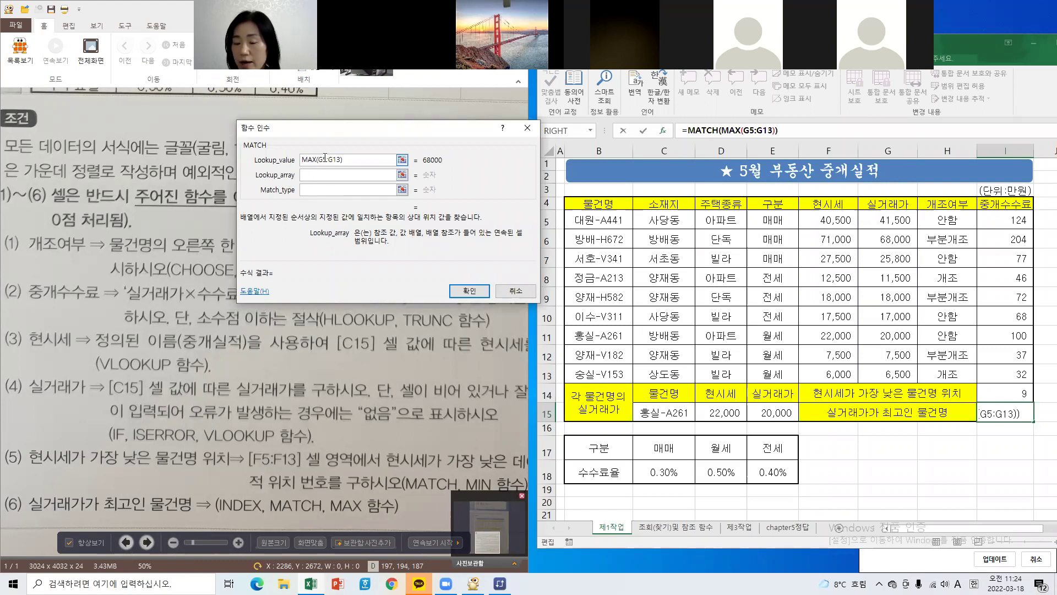
{"action": "left_click_drag", "start_coordinate": [885, 214], "coordinate": [903, 375]}
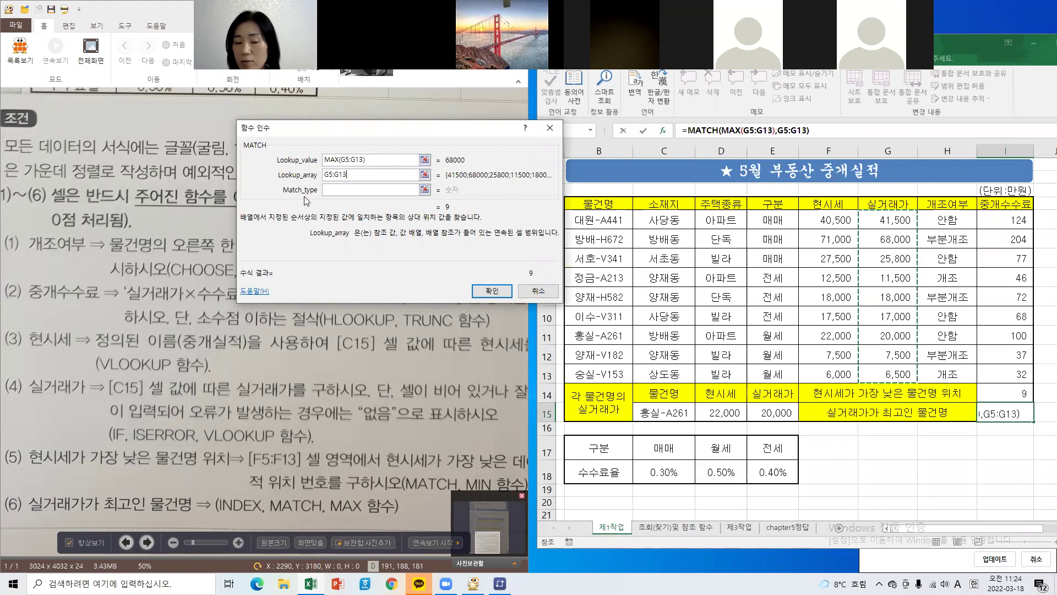
{"action": "left_click", "coordinate": [338, 190]}
{"action": "type", "text": "0"}
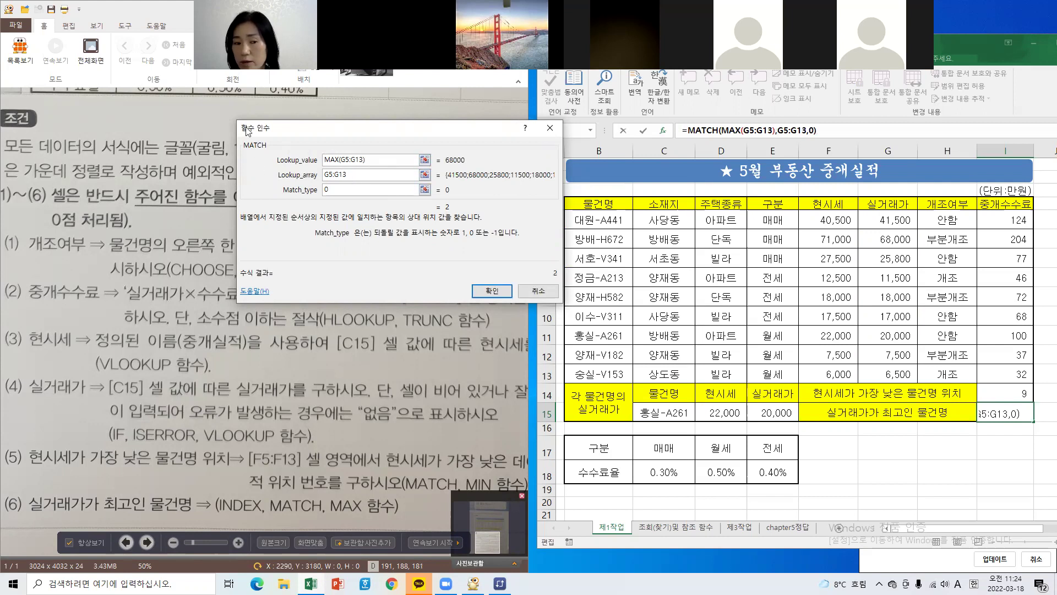
{"action": "left_click", "coordinate": [492, 293]}
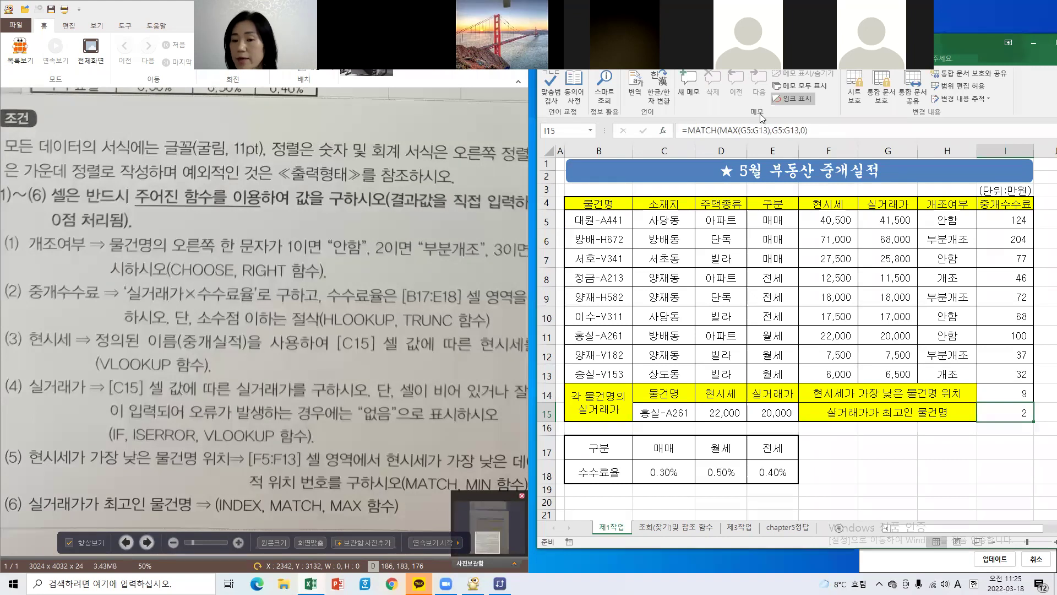
Wrap the MATCH formula in I15 in an INDEX function and open its arguments in the array,row_num,column_num form.
{"action": "left_click", "coordinate": [734, 136]}
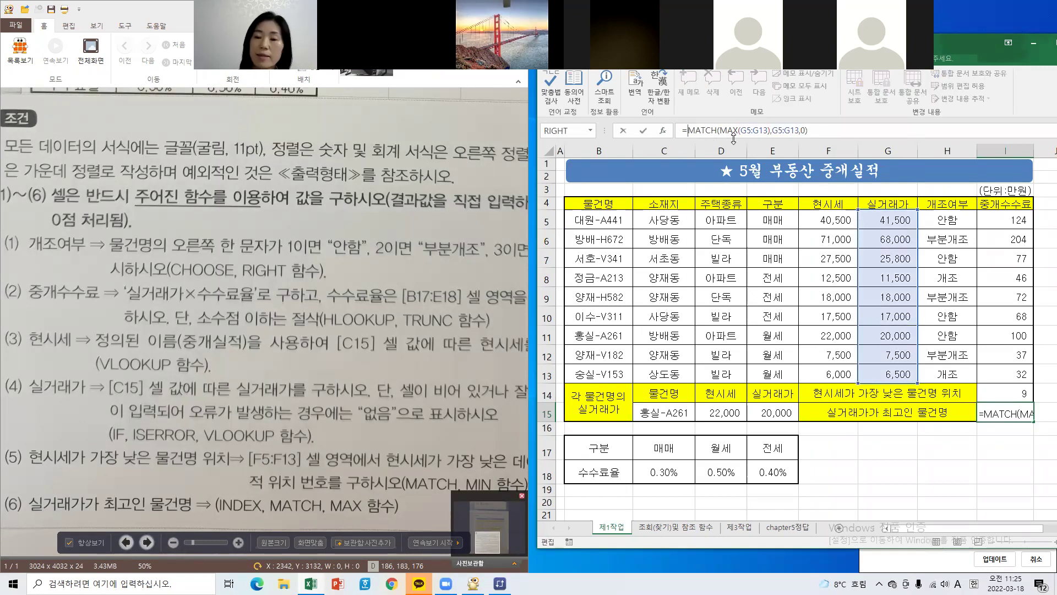
{"action": "type", "text": "in"}
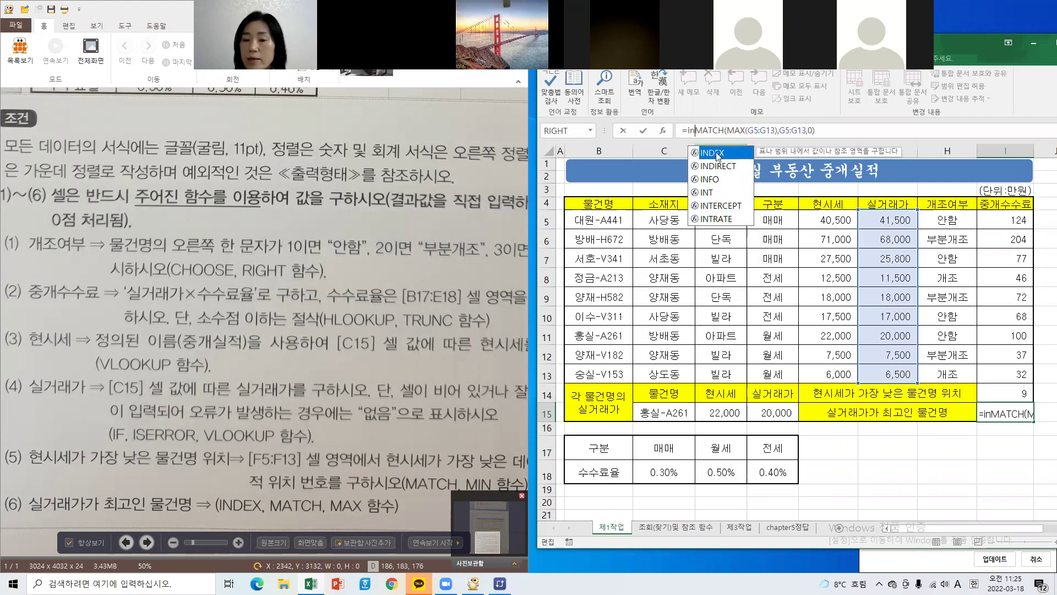
{"action": "double_click", "coordinate": [718, 154]}
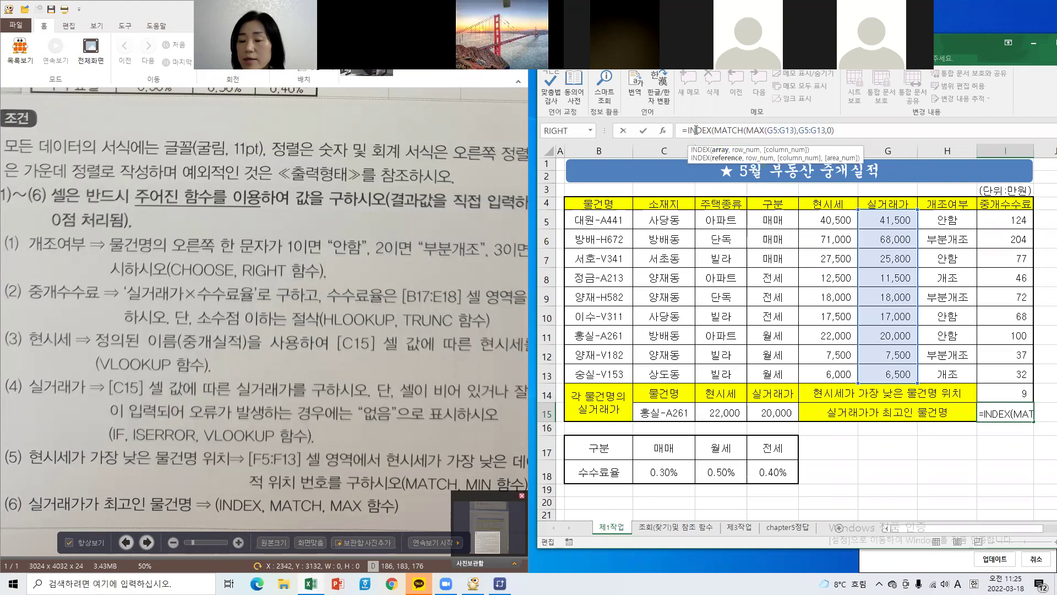
{"action": "left_click", "coordinate": [664, 132]}
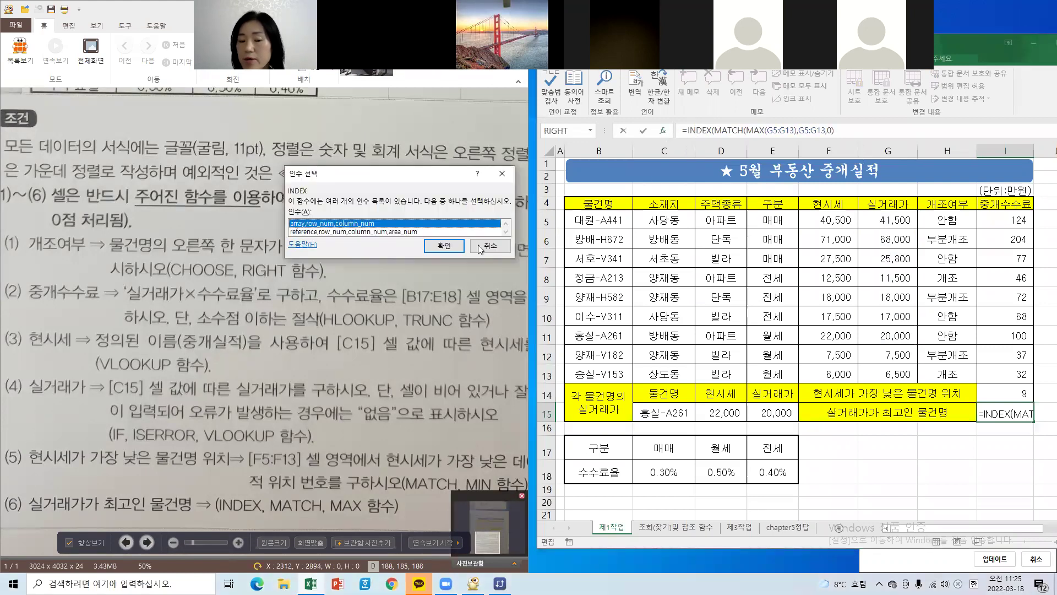
{"action": "left_click", "coordinate": [445, 246]}
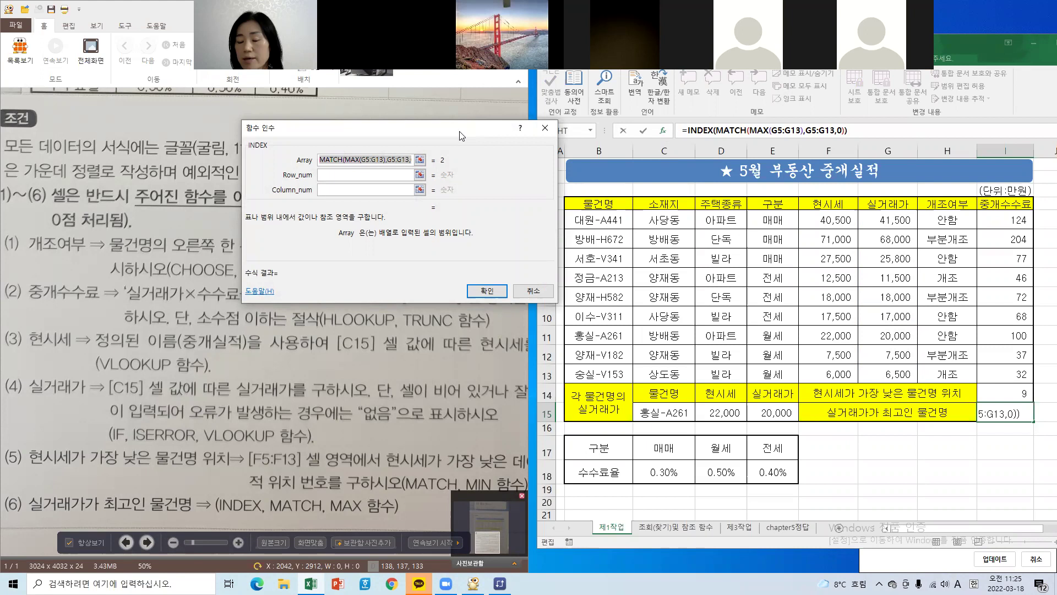
{"action": "left_click_drag", "start_coordinate": [462, 136], "coordinate": [897, 243]}
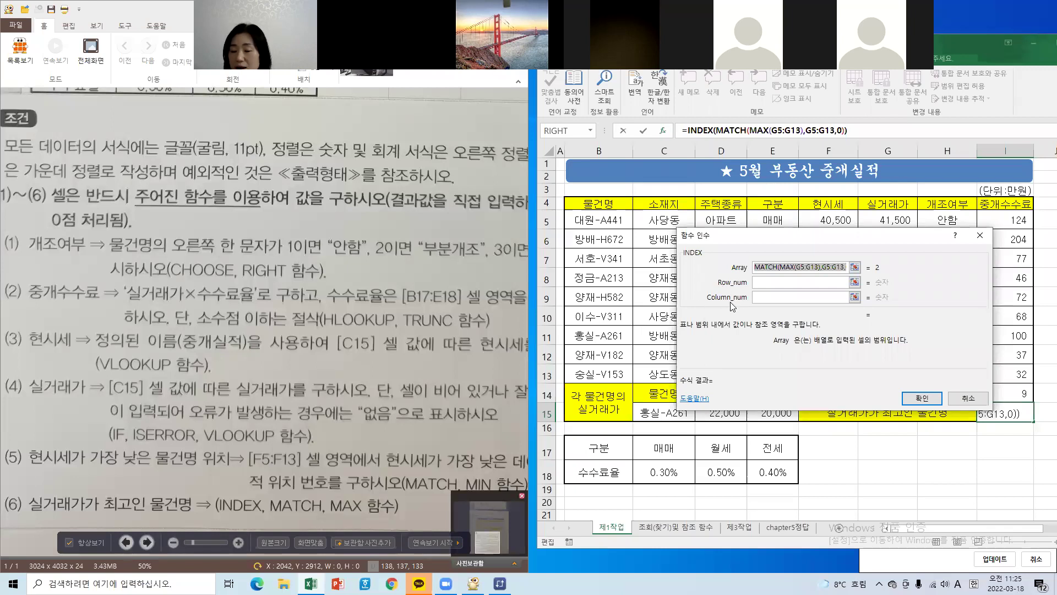
Move MATCH(MAX(G5:G13),G5:G13,0) from the INDEX function's Array argument to Row_num.
{"action": "left_click", "coordinate": [762, 301]}
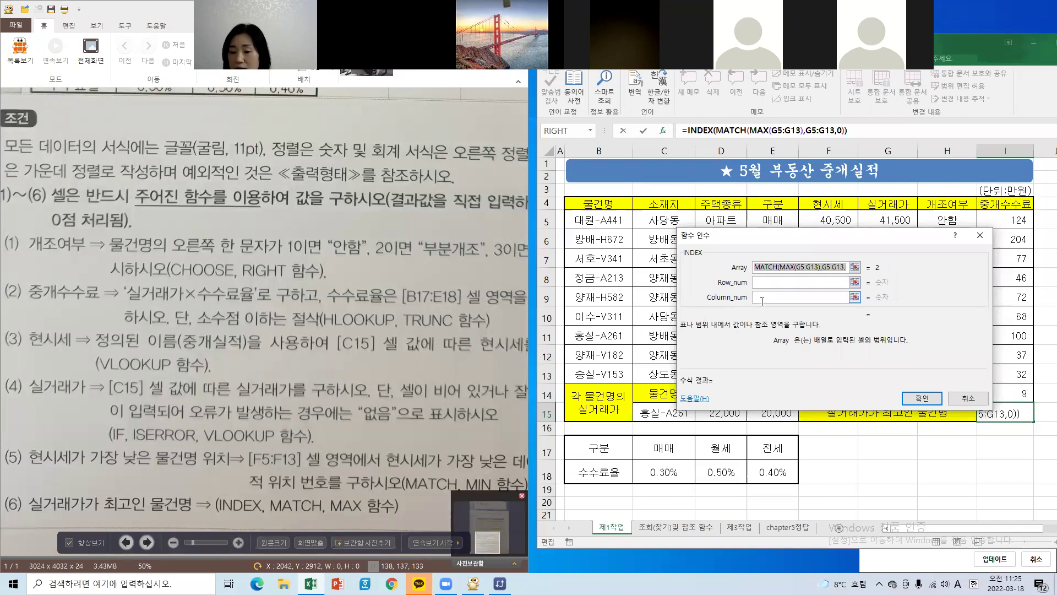
{"action": "left_click", "coordinate": [769, 270]}
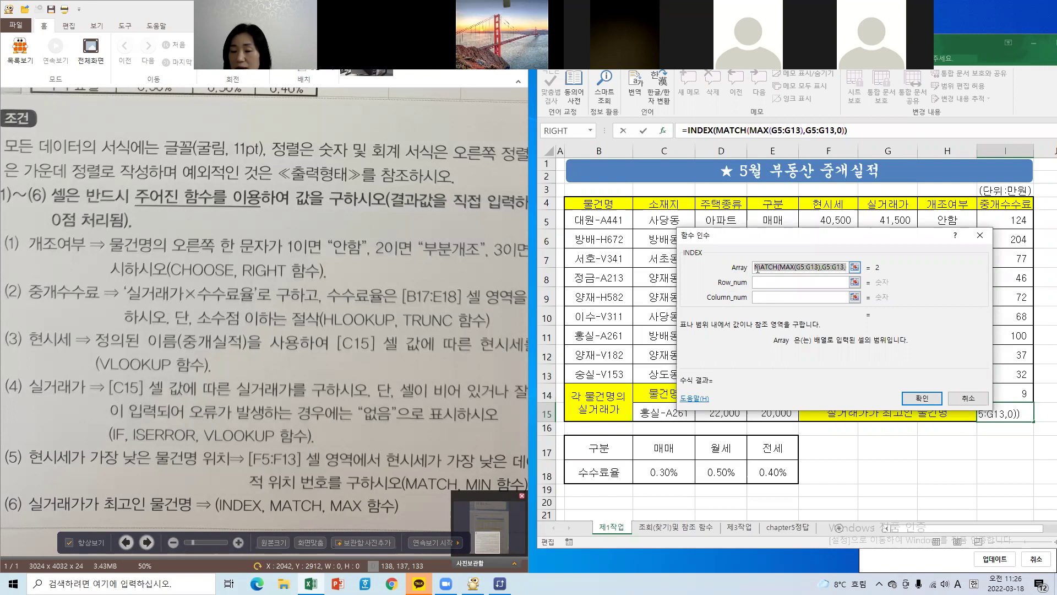
{"action": "left_click", "coordinate": [770, 286]}
{"action": "left_click", "coordinate": [772, 302]}
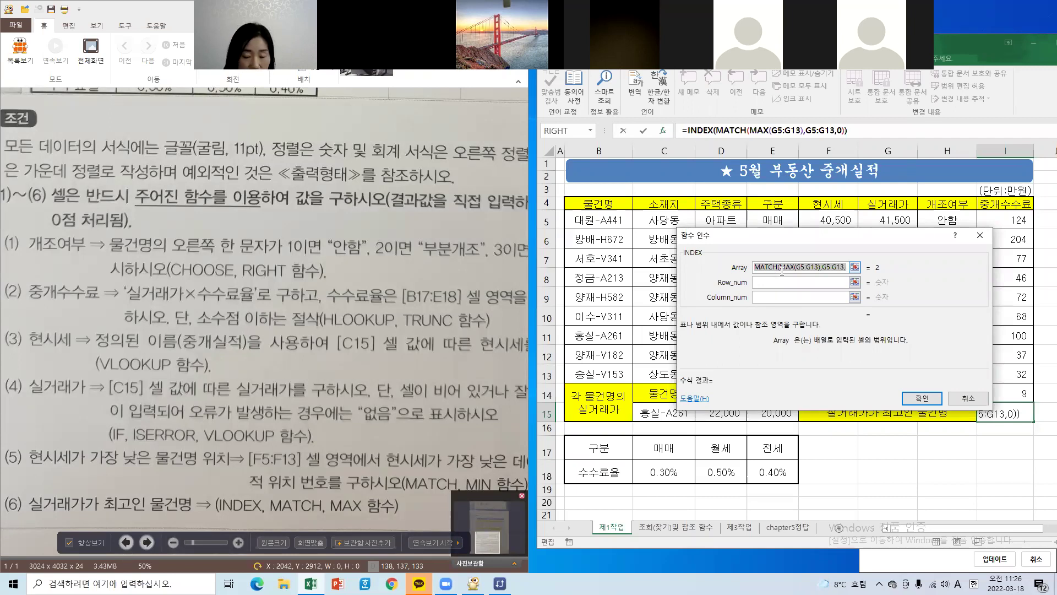
{"action": "key", "text": "Delete"}
{"action": "left_click", "coordinate": [769, 283]}
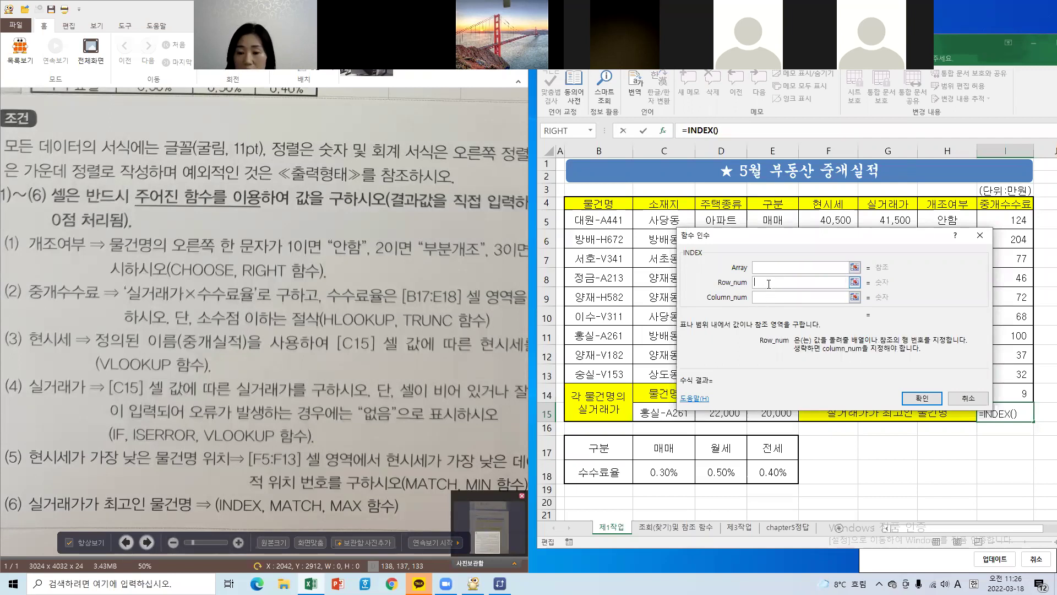
{"action": "type", "text": "MATCH(MAX(G5:G13),G5:G13,0)"}
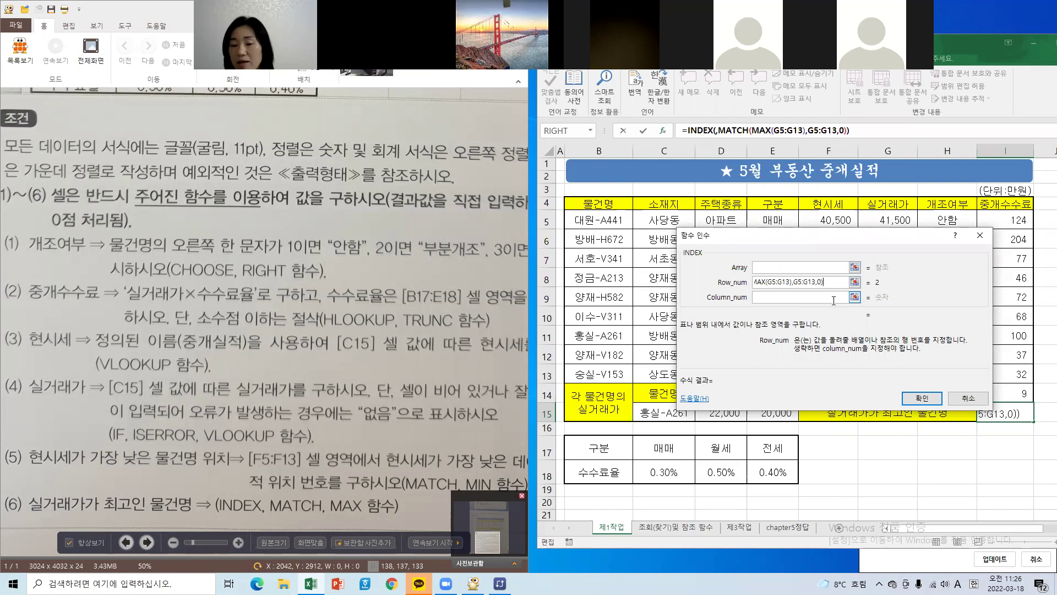
Complete the INDEX in I15 with array B5:B13 and column number 1.
{"action": "left_click", "coordinate": [765, 270]}
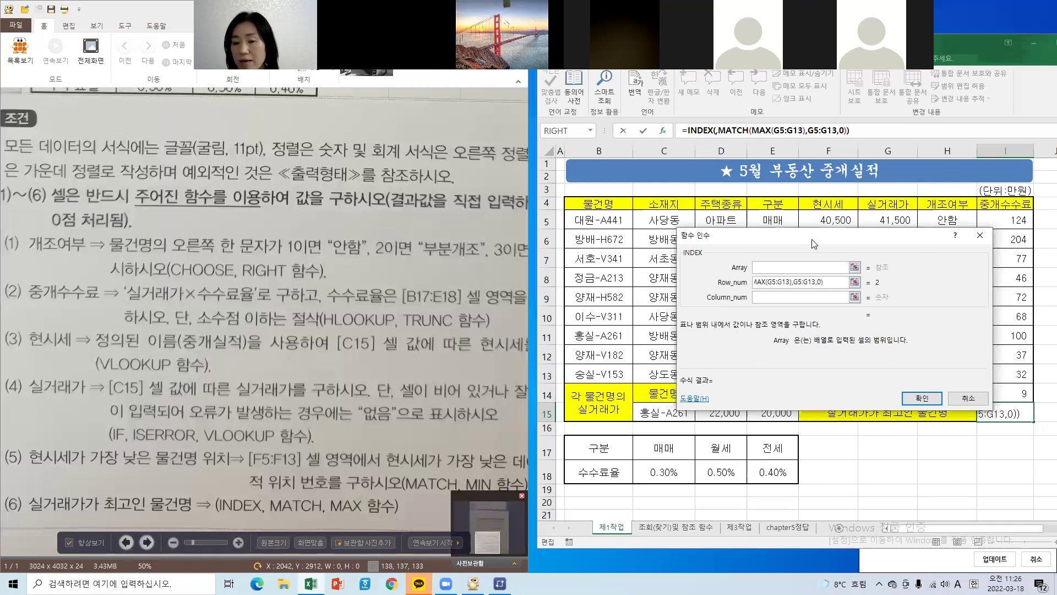
{"action": "left_click_drag", "start_coordinate": [814, 244], "coordinate": [324, 225]}
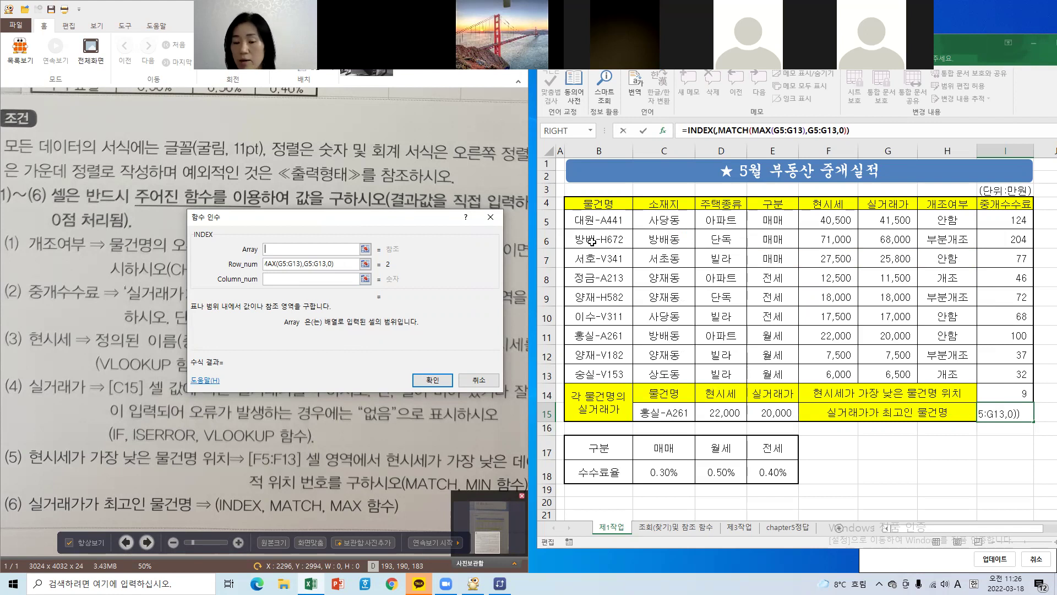
{"action": "left_click", "coordinate": [603, 221]}
{"action": "left_click_drag", "start_coordinate": [604, 220], "coordinate": [602, 373]}
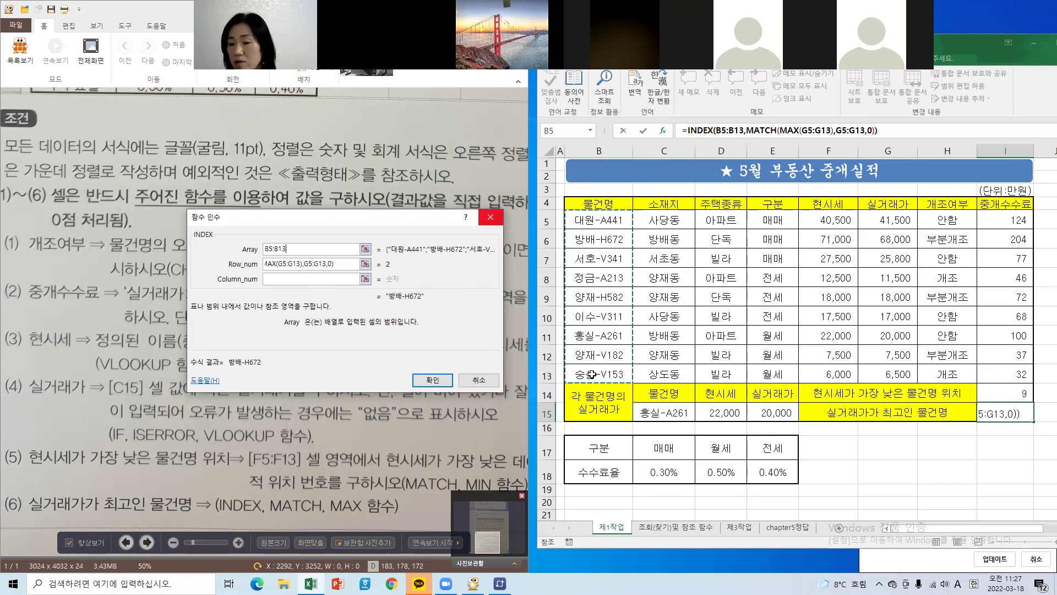
{"action": "left_click", "coordinate": [283, 278]}
{"action": "type", "text": "1"}
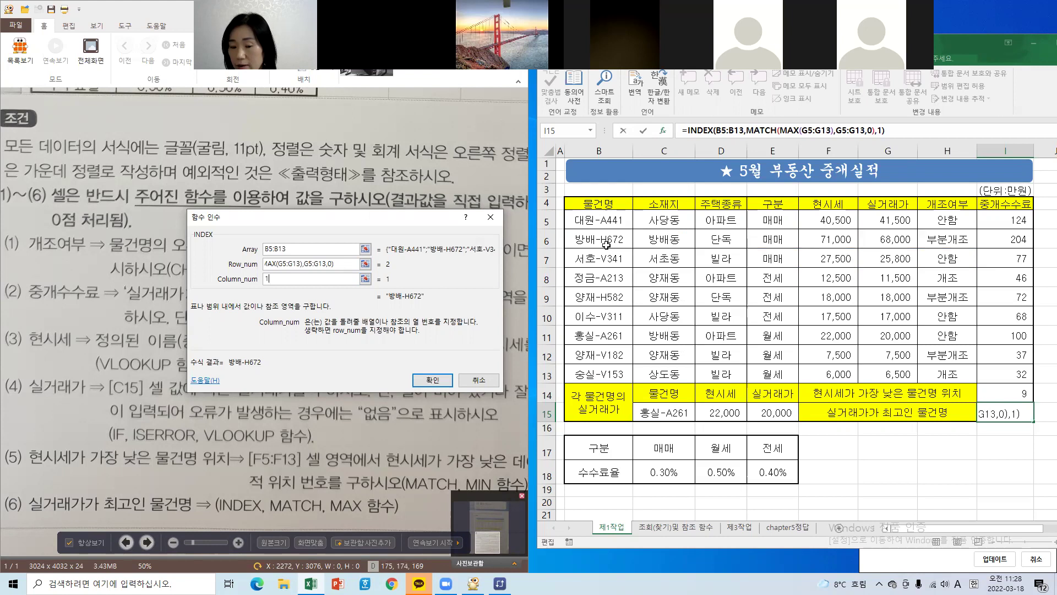
{"action": "left_click", "coordinate": [432, 379]}
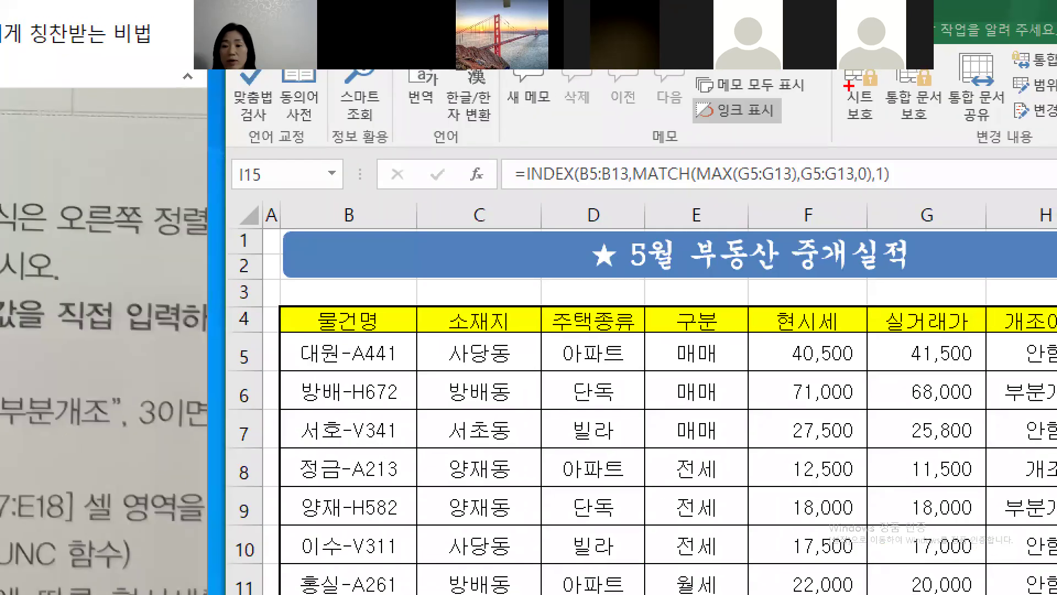
{"action": "left_click_drag", "start_coordinate": [705, 186], "coordinate": [793, 190]}
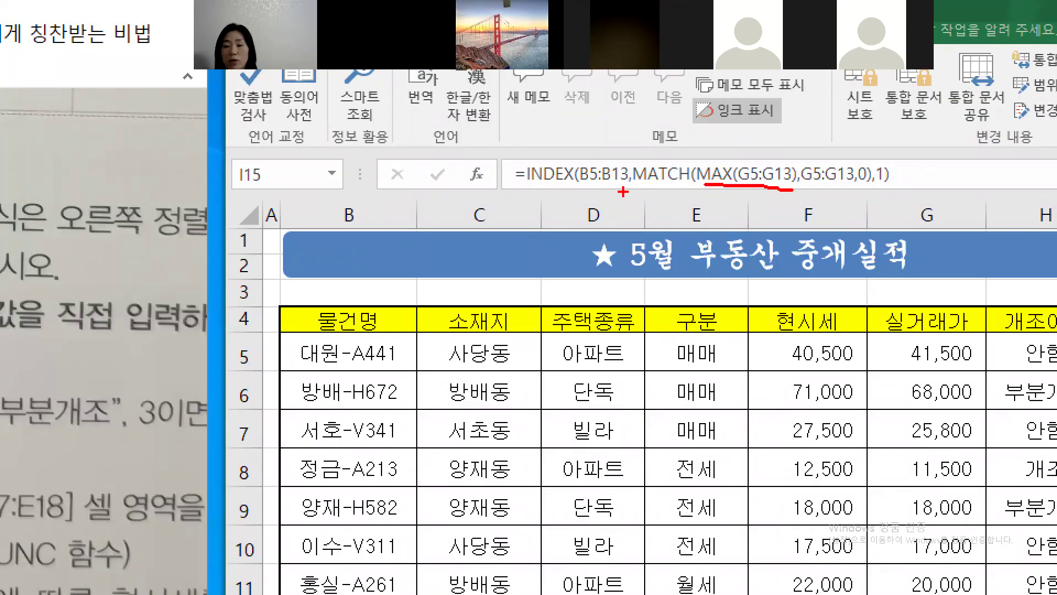
{"action": "mouse_move", "coordinate": [637, 185]}
{"action": "left_mouse_down"}
{"action": "mouse_move", "coordinate": [763, 191]}
{"action": "mouse_move", "coordinate": [891, 175]}
{"action": "left_mouse_up"}
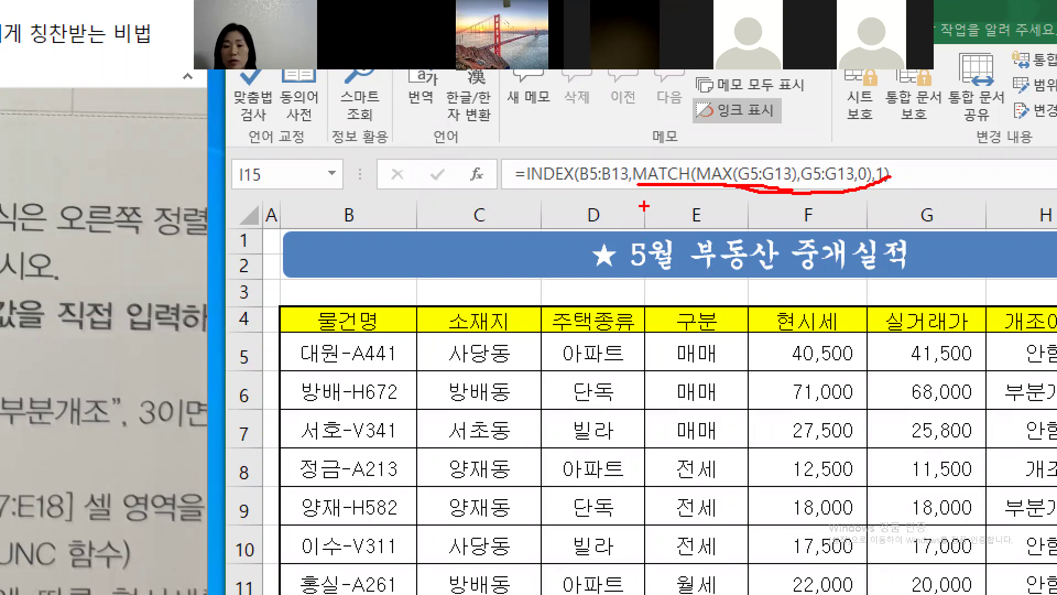
{"action": "left_click_drag", "start_coordinate": [531, 190], "coordinate": [795, 184]}
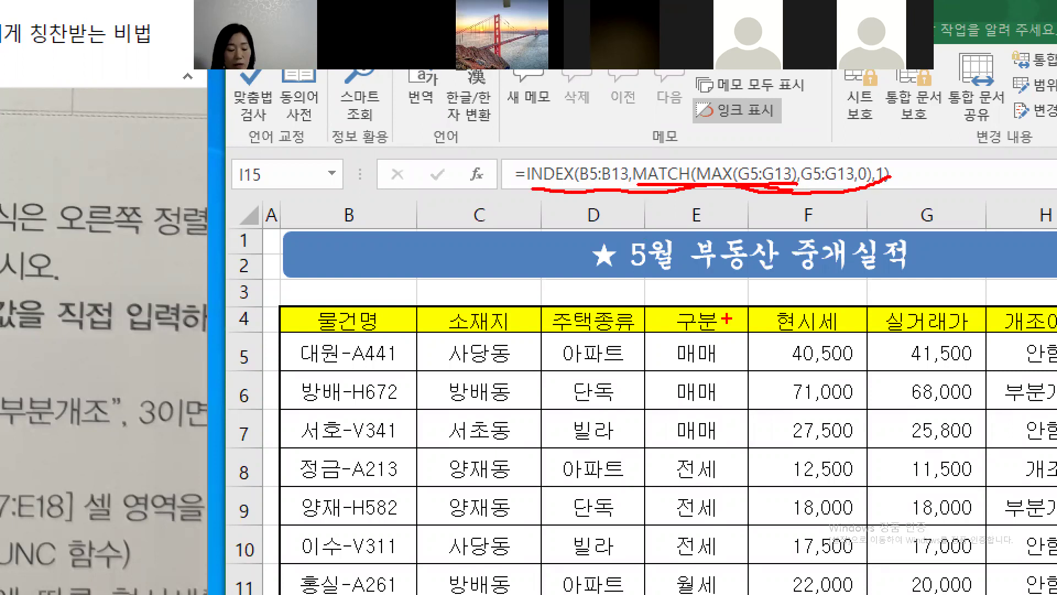
{"action": "key", "text": "Escape"}
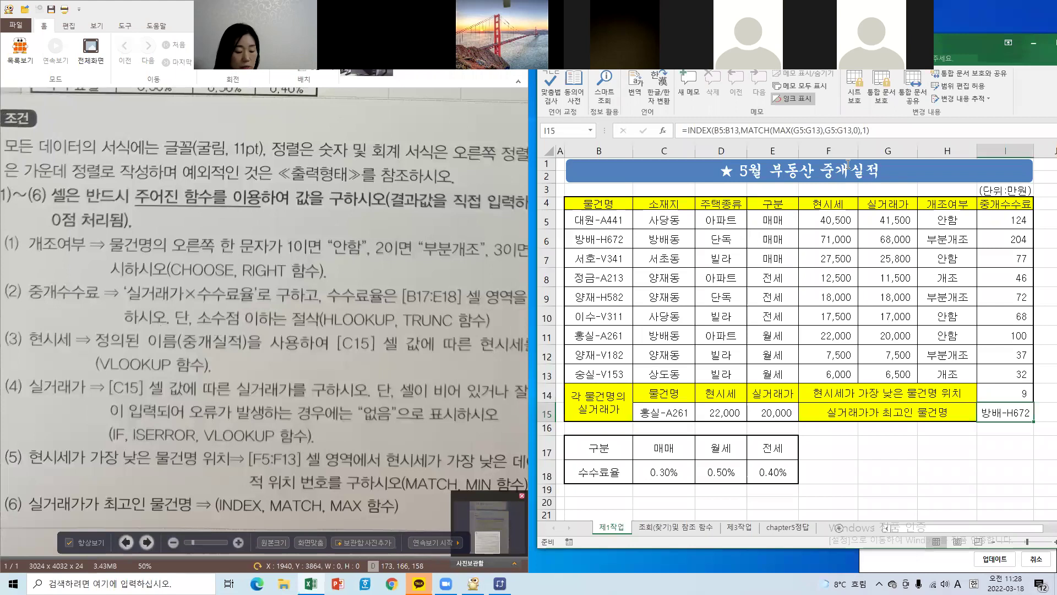
{"action": "key", "text": "ctrl+1"}
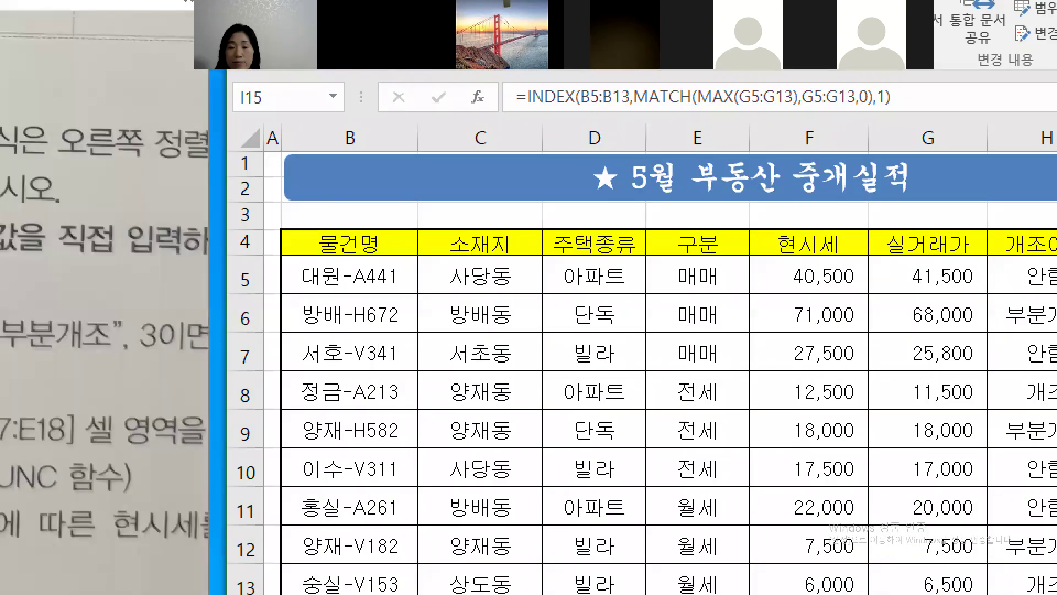